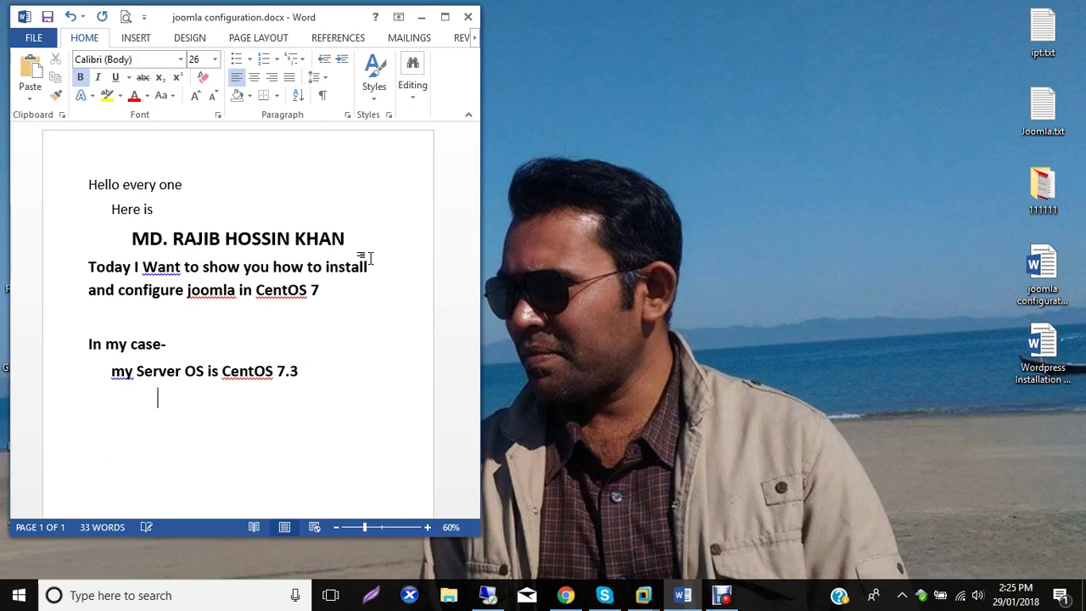
Add the 4GB RAM, 60GB HDD and IP 192.168.20.60 lines under the server OS line.
{"action": "type", "text": "B RAM"}
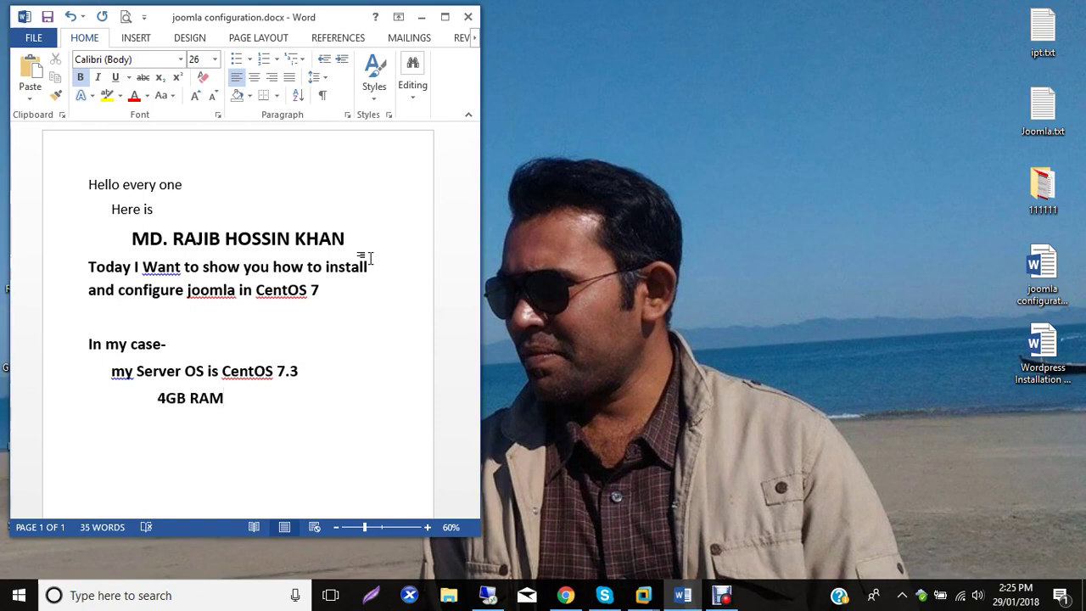
{"action": "type", "text": ", 60GB HDD"}
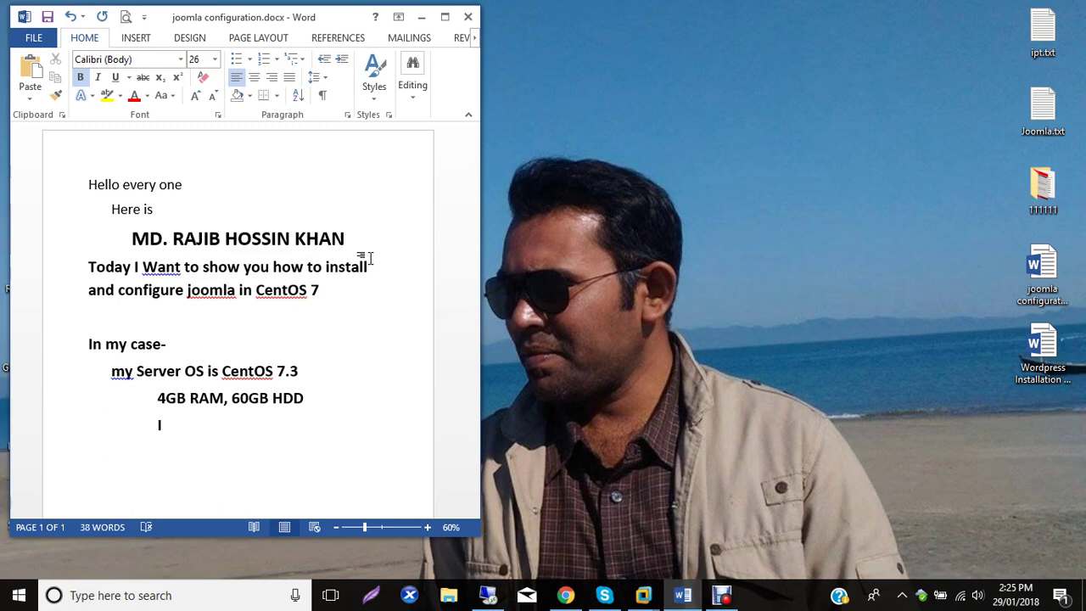
{"action": "type", "text": ": 192.168.20.60"}
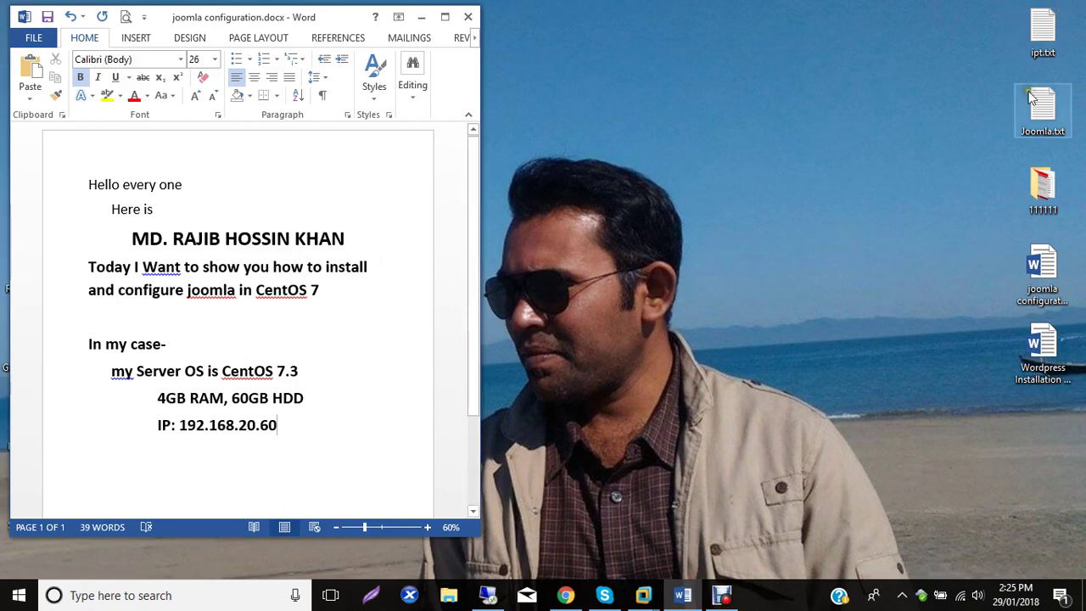
{"action": "key", "text": "Return"}
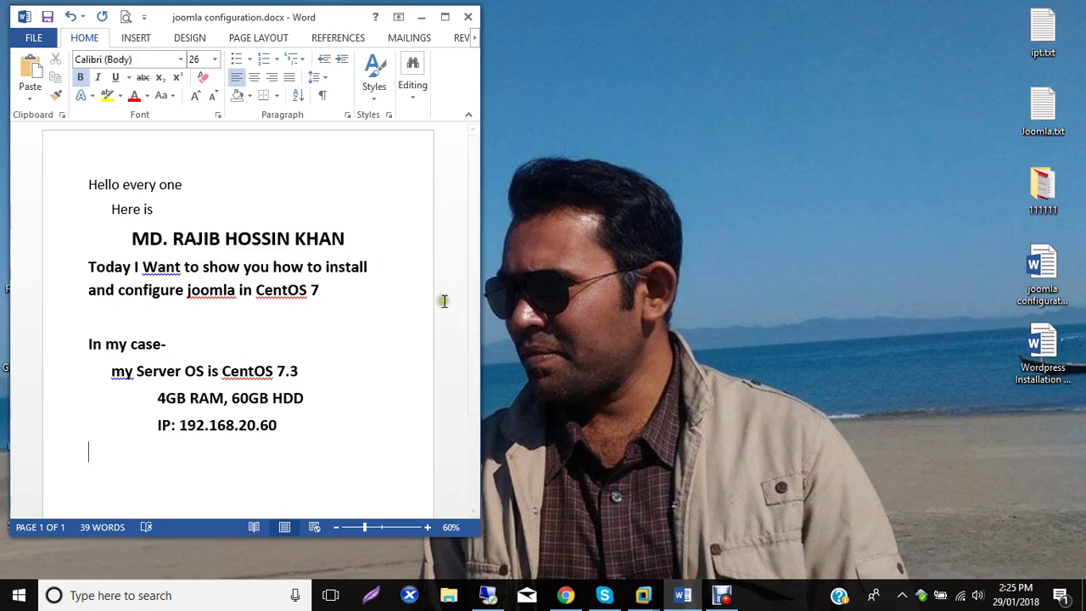
Add a 'Lets Start-' line followed by a 'Step 01-' heading.
{"action": "scroll", "coordinate": [293, 308], "scroll_direction": "down", "scroll_amount": 2}
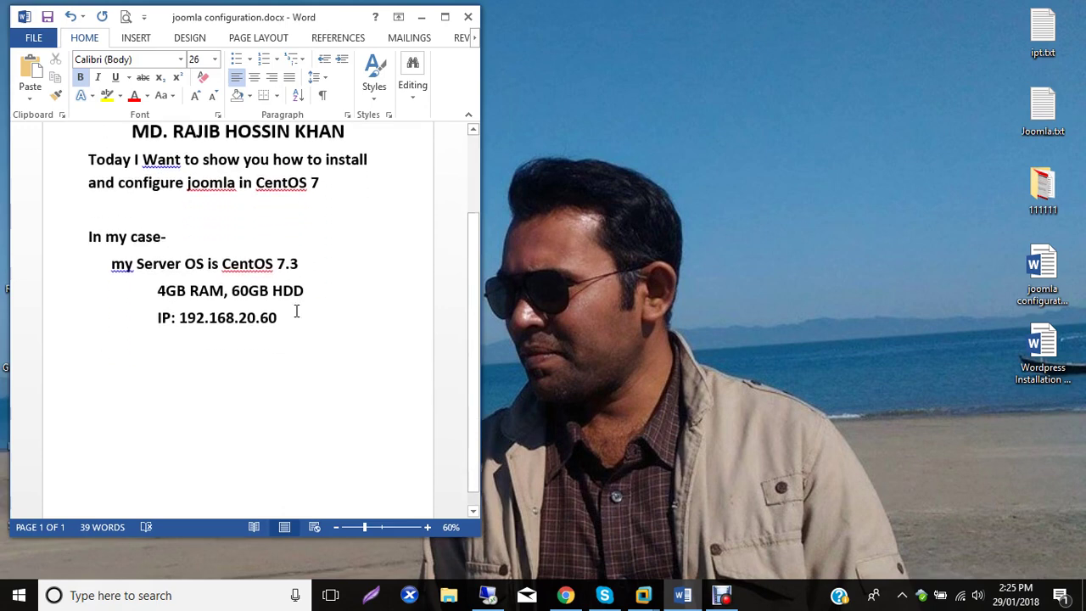
{"action": "type", "text": "Lets Start-"}
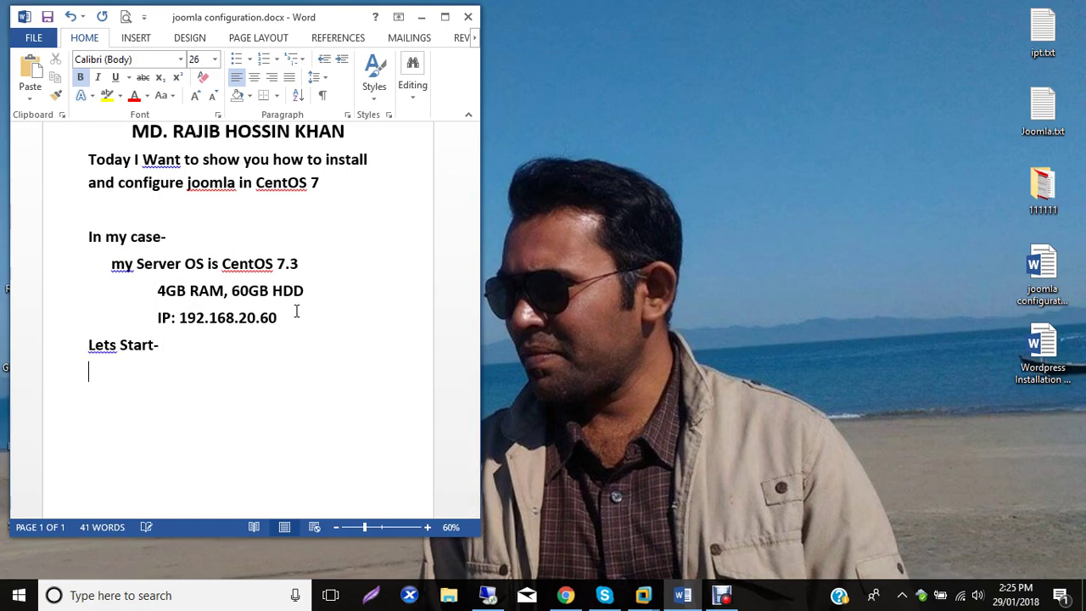
{"action": "key", "text": "Return"}
{"action": "key", "text": "Return"}
{"action": "type", "text": "Se"}
{"action": "type", "text": "tep"}
{"action": "type", "text": " 01-"}
Launch putty.exe from the Soft ICON folder on the desktop, then close the folder.
{"action": "left_click", "coordinate": [419, 19]}
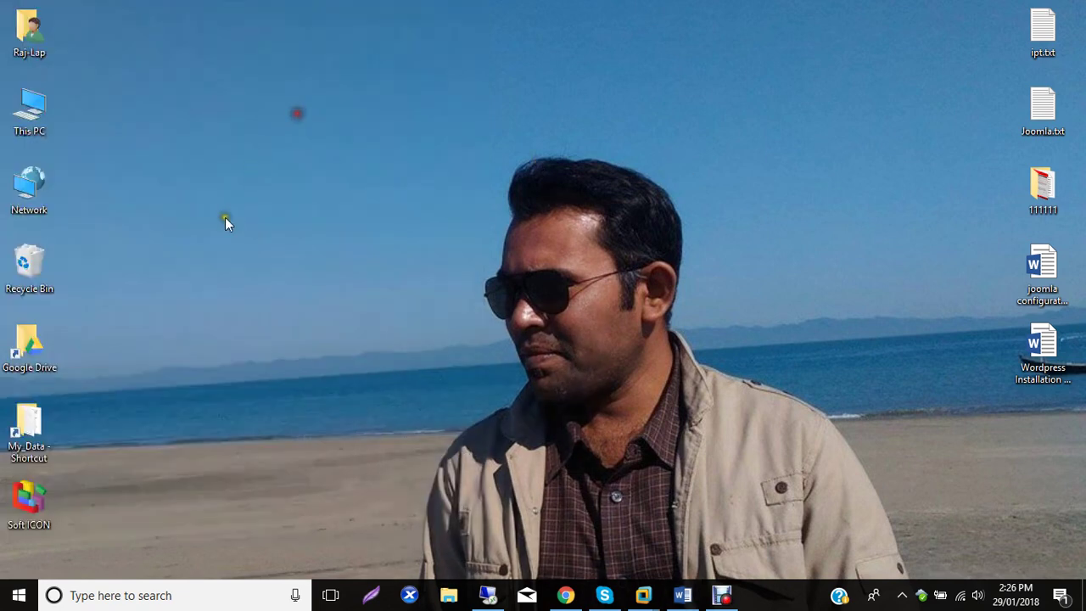
{"action": "left_click", "coordinate": [32, 507]}
{"action": "double_click", "coordinate": [32, 507]}
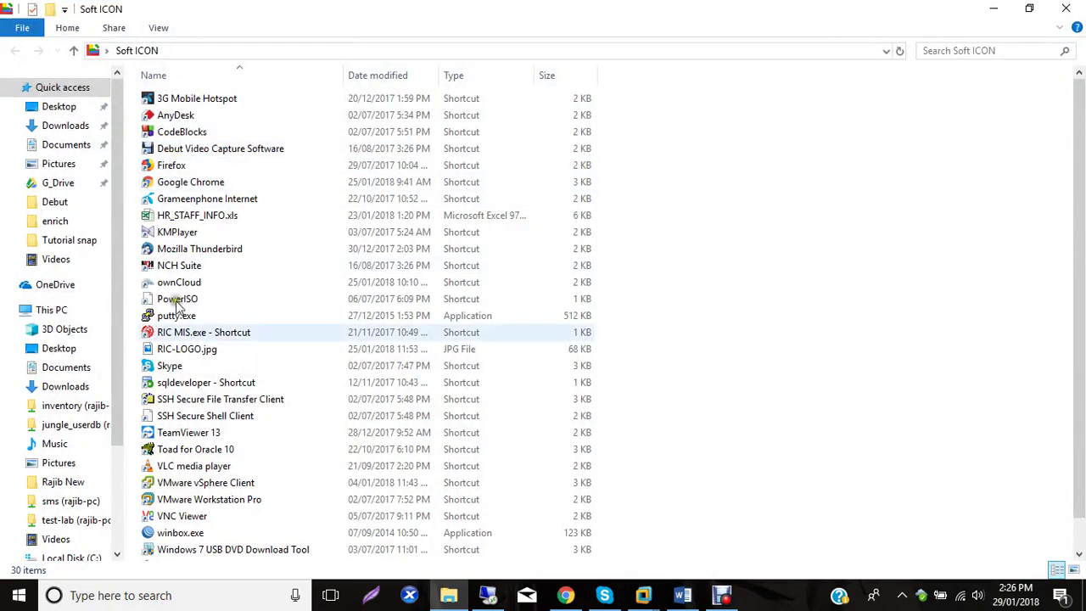
{"action": "scroll", "coordinate": [161, 457], "scroll_direction": "down", "scroll_amount": 1}
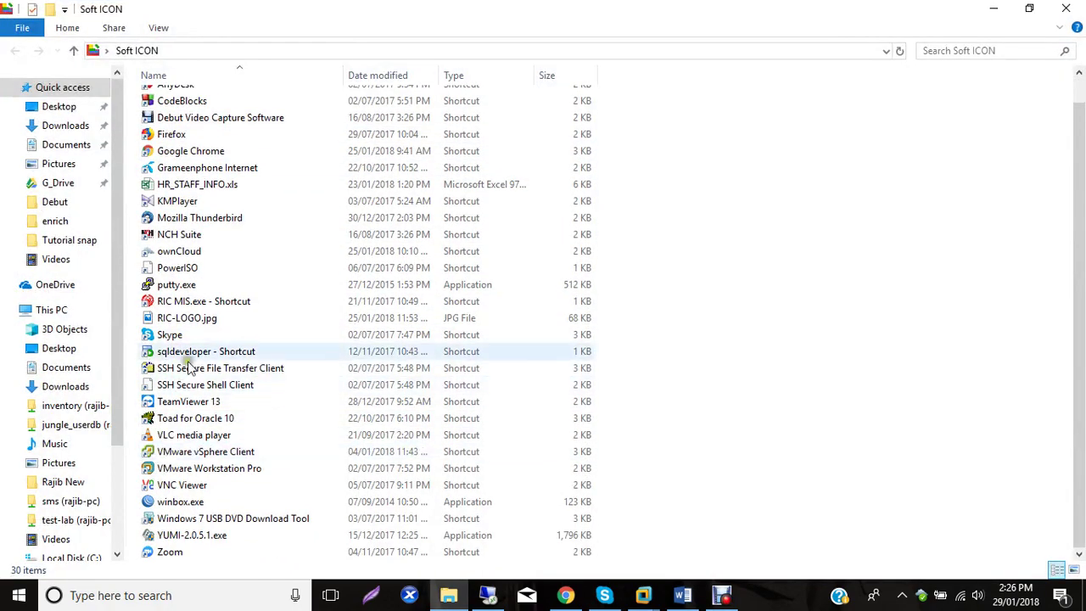
{"action": "double_click", "coordinate": [188, 285]}
{"action": "left_click", "coordinate": [1077, 8]}
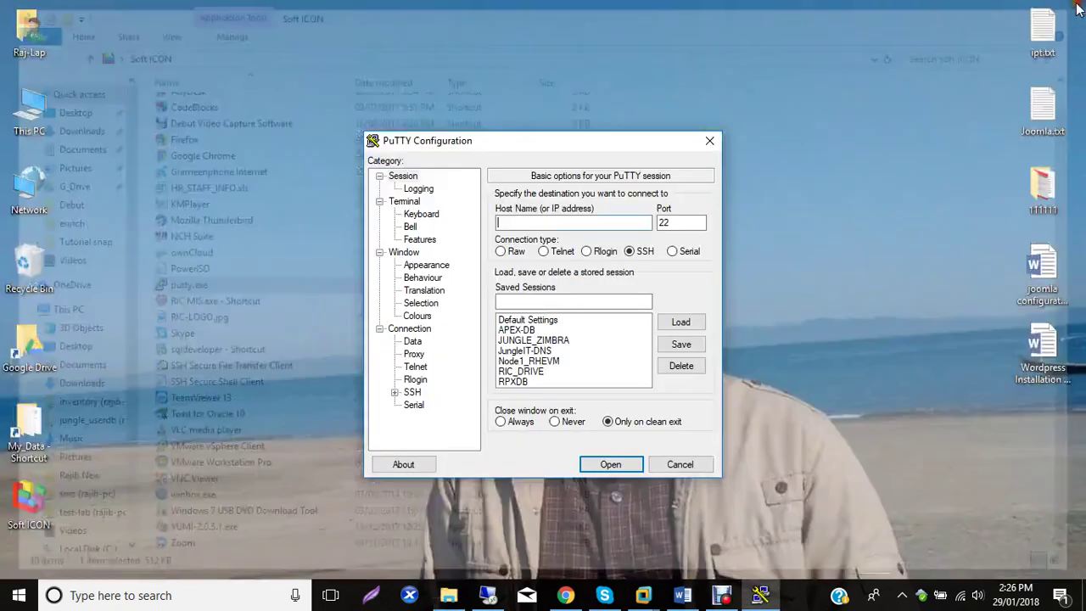
Load the APEX-DB saved session, change the host to 192.168.20.60 and connect.
{"action": "left_click", "coordinate": [520, 331]}
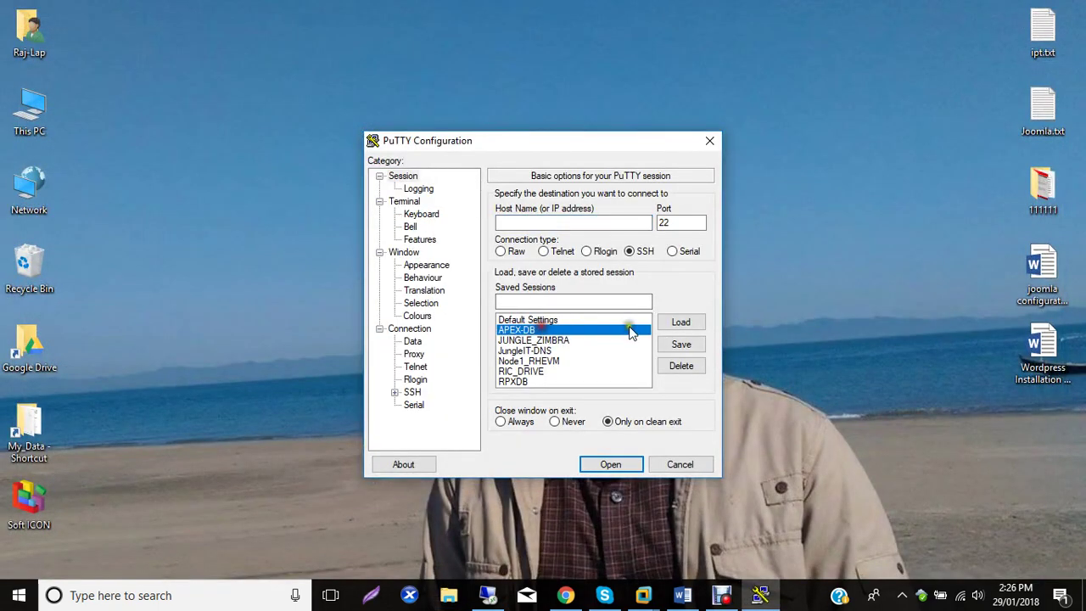
{"action": "left_click", "coordinate": [680, 322]}
{"action": "left_click_drag", "start_coordinate": [536, 222], "coordinate": [582, 224]}
{"action": "key", "text": "BackSpace"}
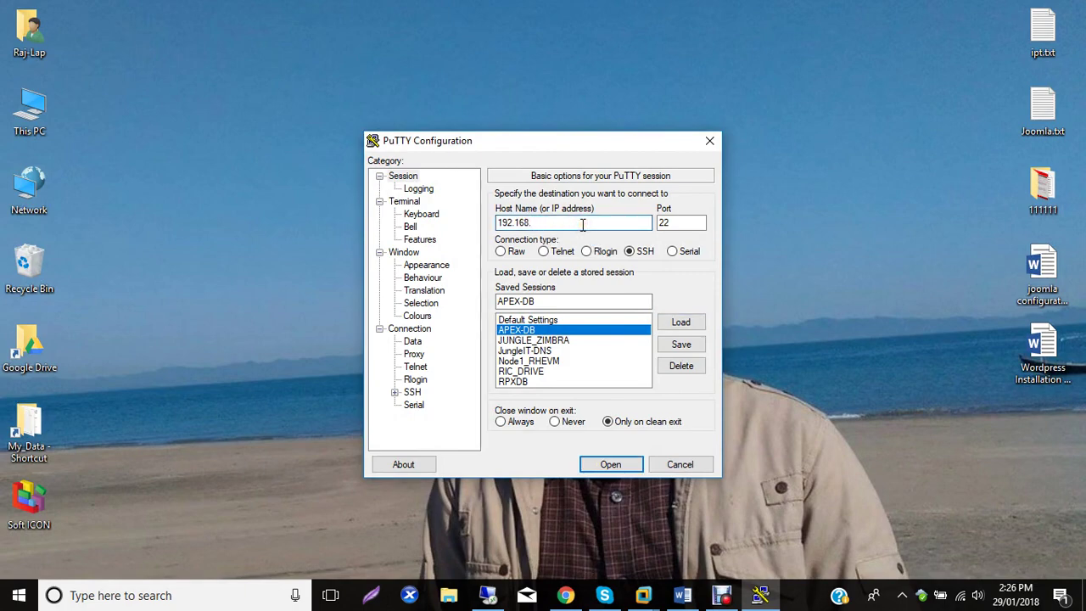
{"action": "type", "text": "20.60"}
{"action": "key", "text": "Return"}
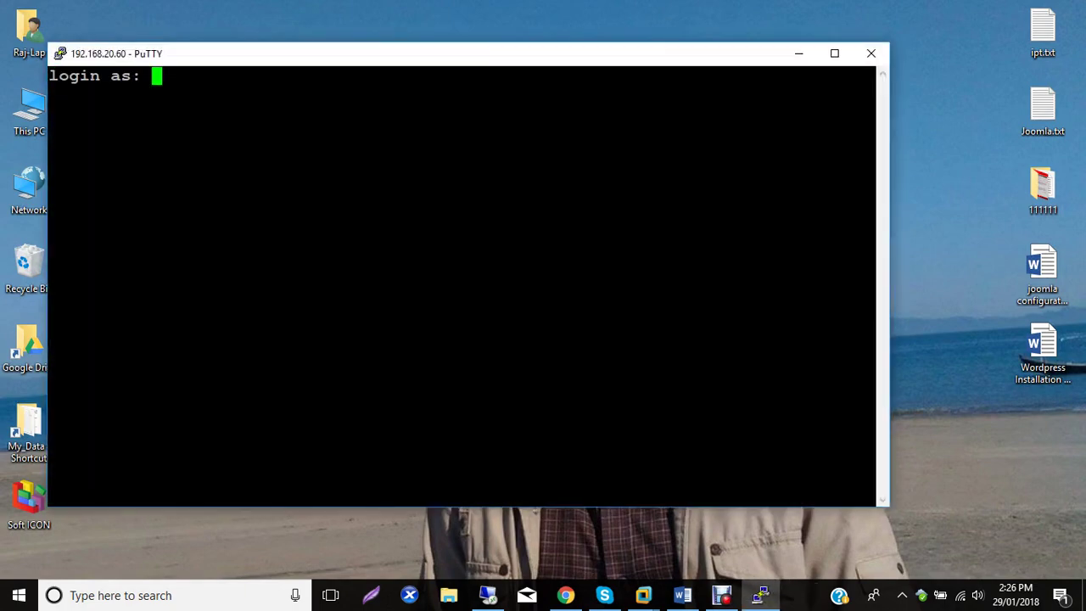
Log in as root and run cat /etc/redhat-release, copying the CentOS 7.3.1611 release line.
{"action": "type", "text": "root"}
{"action": "key", "text": "Return"}
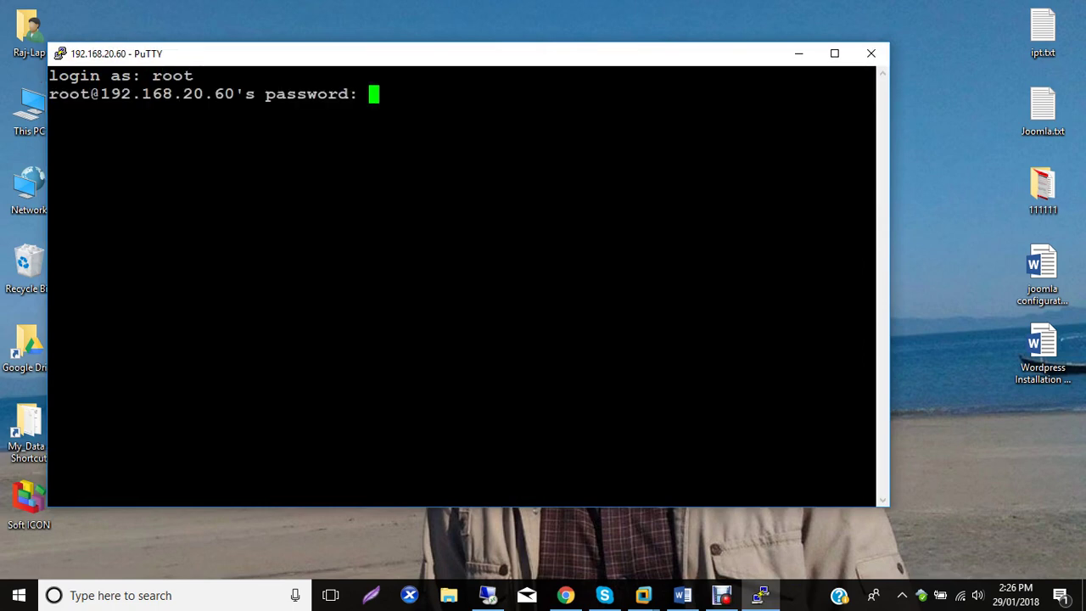
{"action": "key", "text": "Return"}
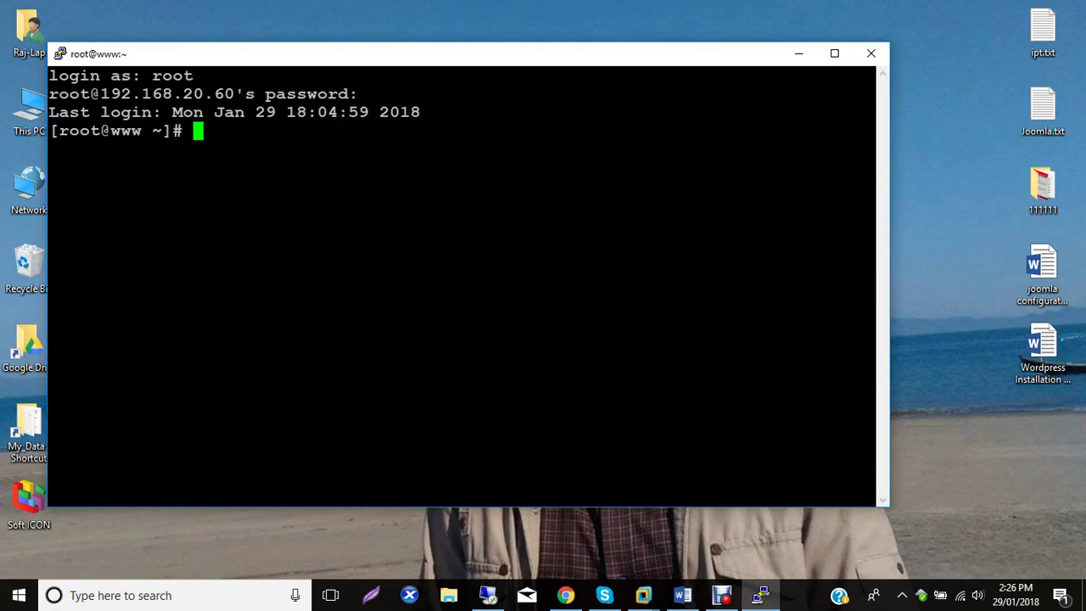
{"action": "type", "text": "cat /etc/red"}
{"action": "key", "text": "Tab"}
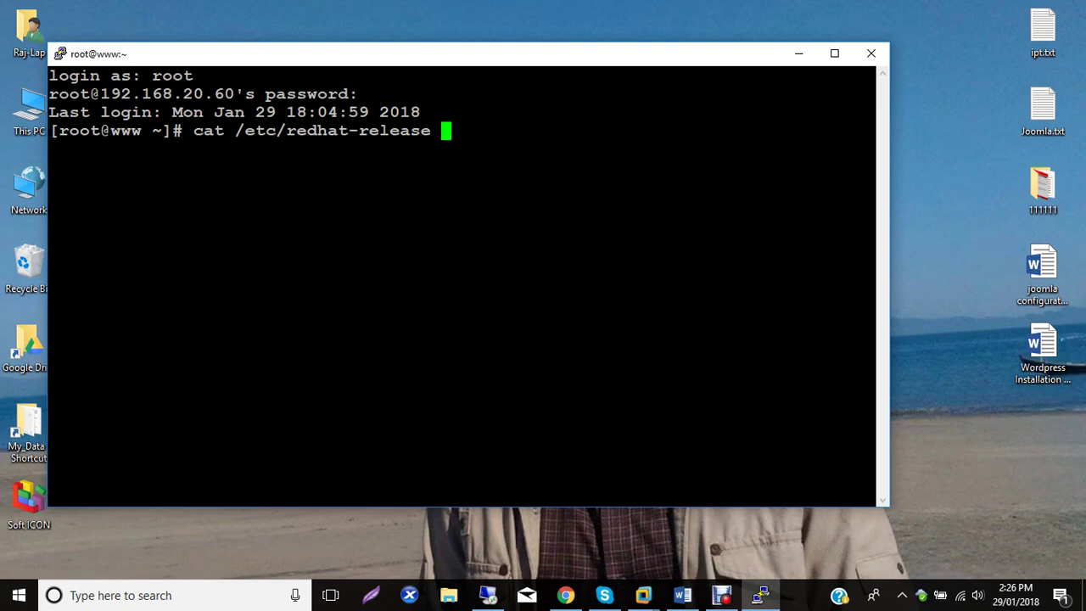
{"action": "key", "text": "Return"}
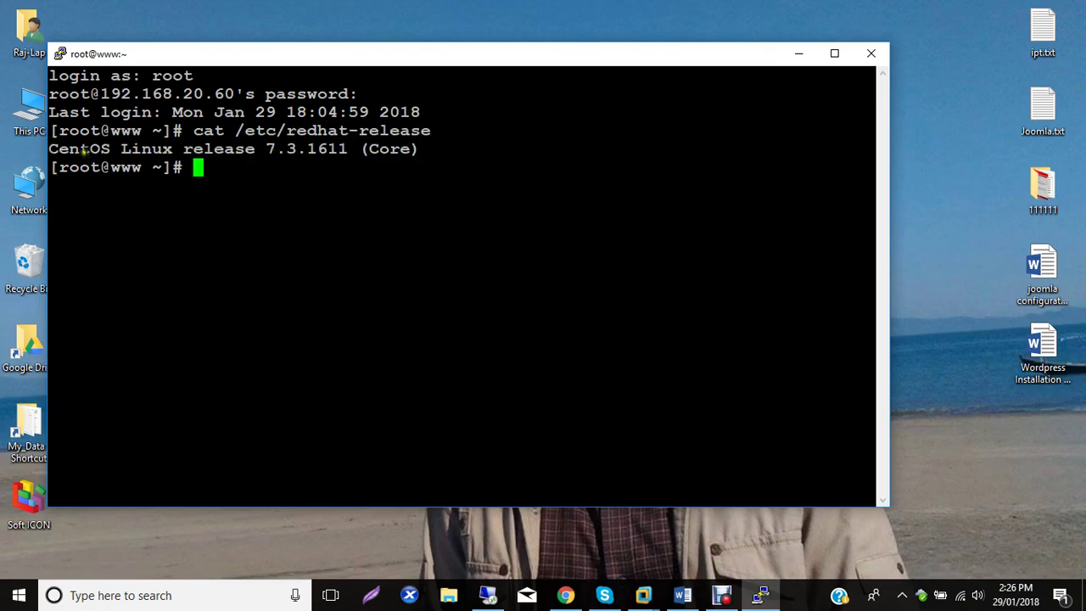
{"action": "left_click_drag", "start_coordinate": [46, 147], "coordinate": [429, 170]}
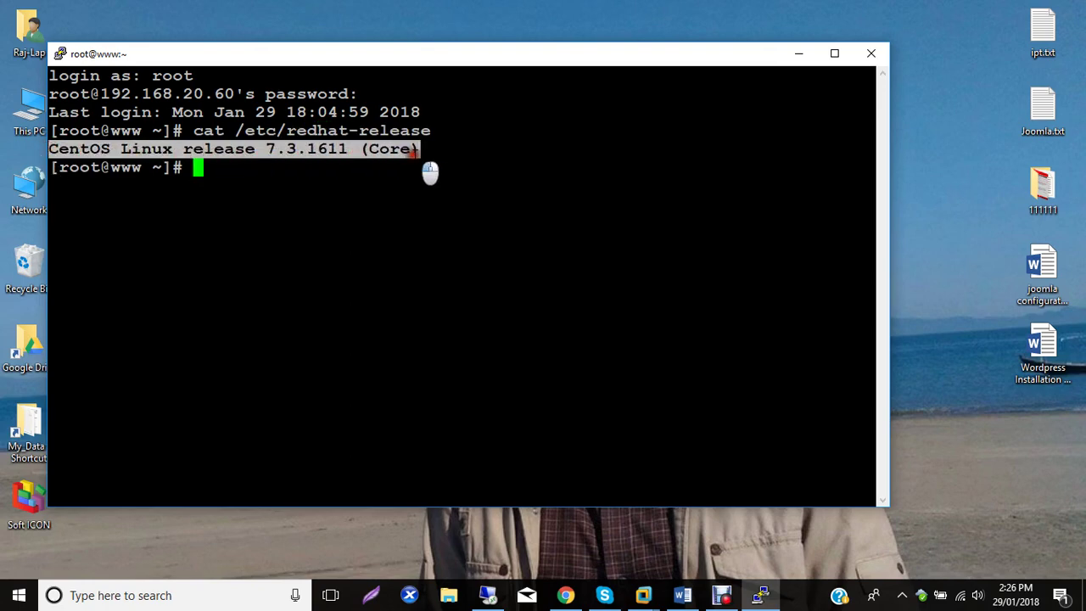
{"action": "left_click_drag", "start_coordinate": [431, 56], "coordinate": [444, 108]}
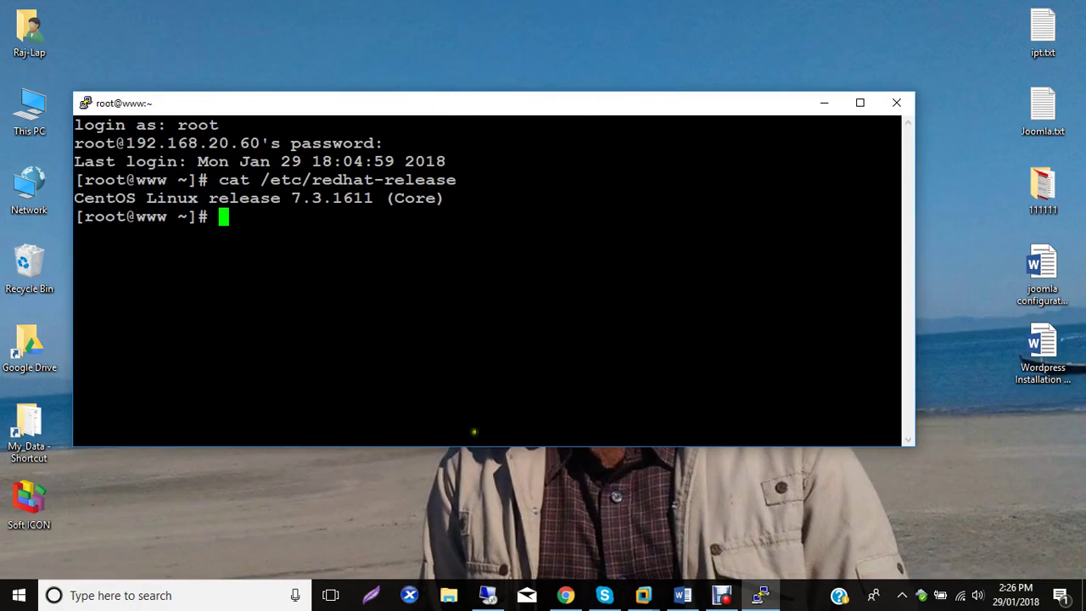
Resize the terminal and move it to the top beside Word, comparing against CentOS 7.3 in the notes.
{"action": "left_click_drag", "start_coordinate": [916, 269], "coordinate": [831, 276]}
{"action": "left_click_drag", "start_coordinate": [337, 110], "coordinate": [598, 31]}
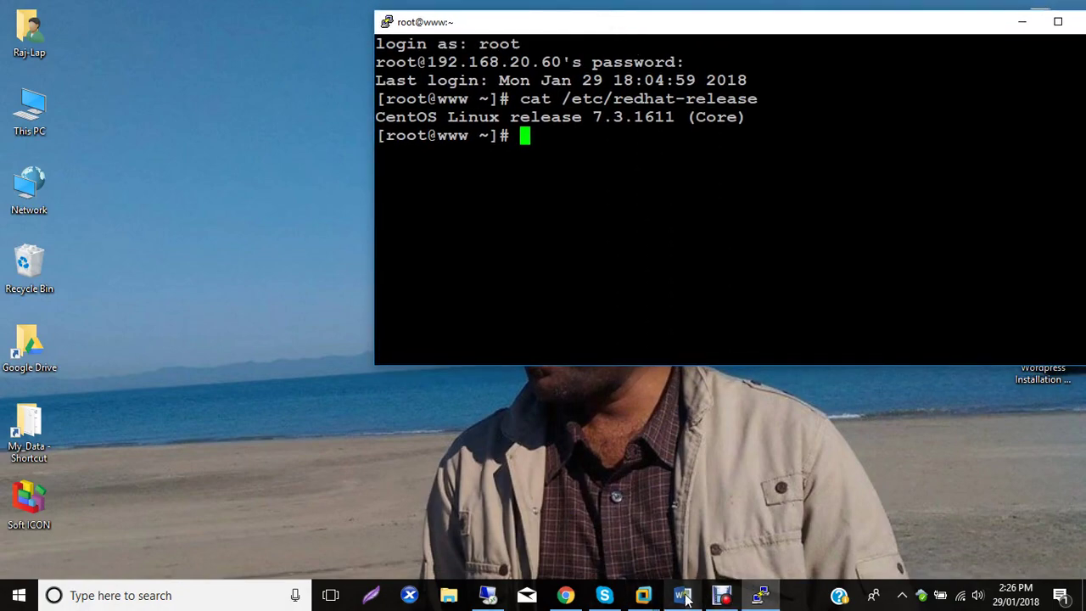
{"action": "left_click", "coordinate": [683, 594]}
{"action": "left_click", "coordinate": [607, 28]}
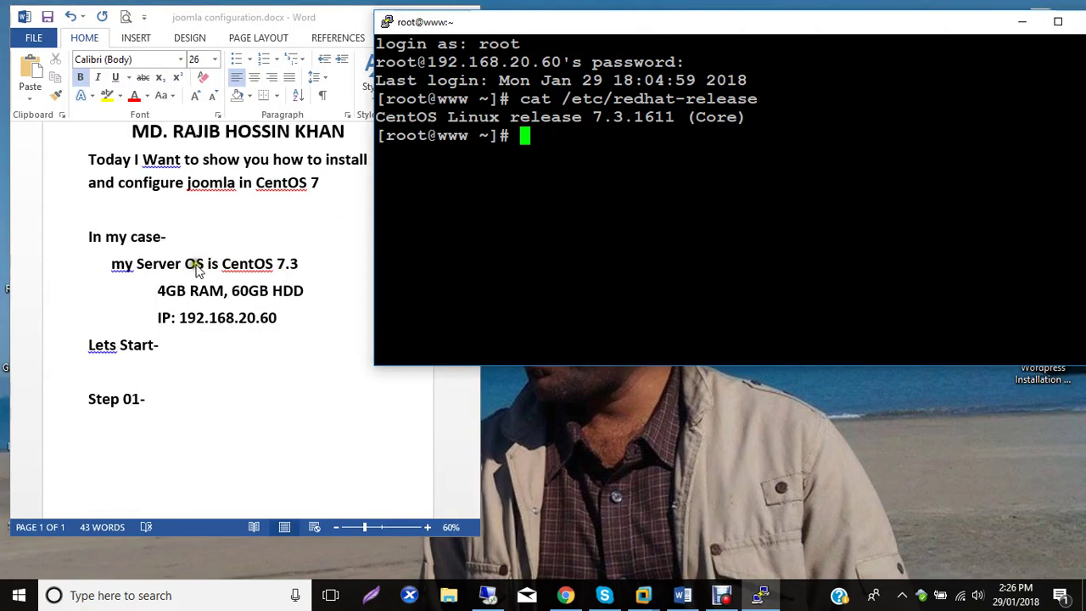
{"action": "left_click", "coordinate": [225, 269]}
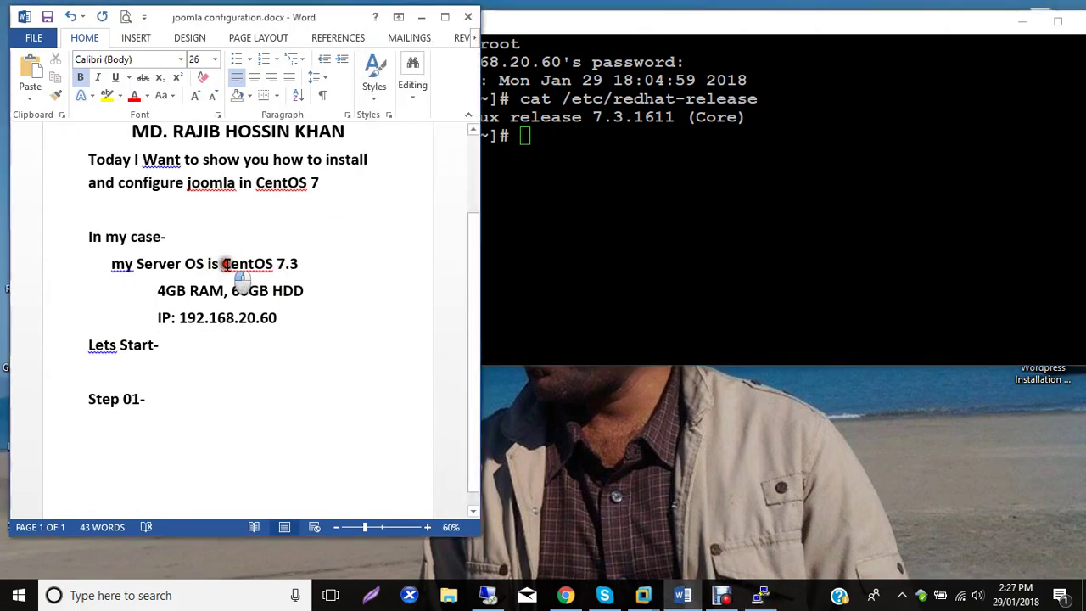
{"action": "left_click_drag", "start_coordinate": [223, 265], "coordinate": [297, 256]}
{"action": "left_click", "coordinate": [485, 182]}
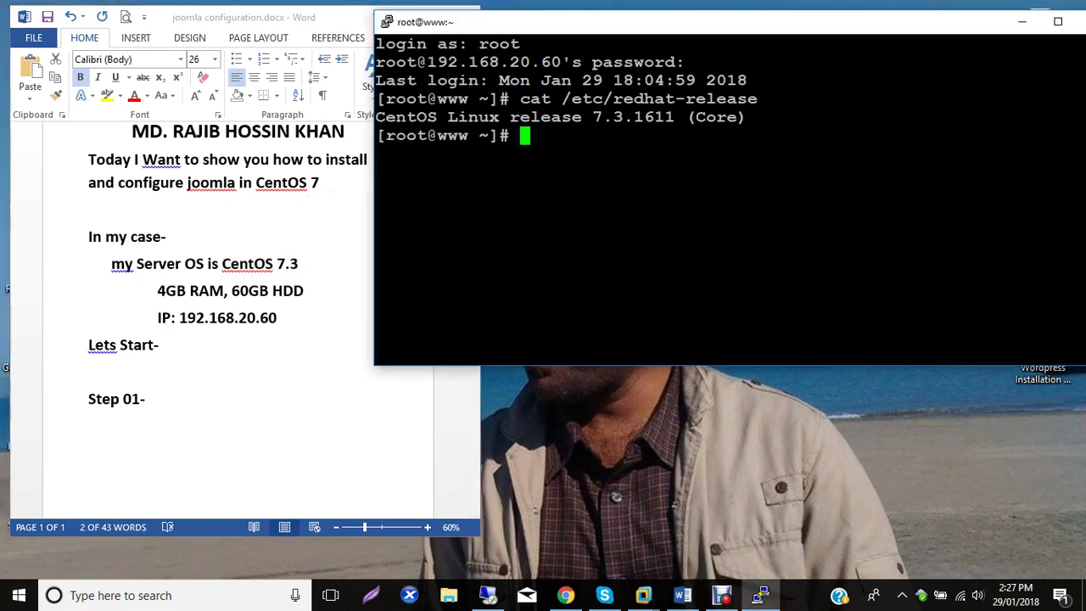
Clear the screen, type 'yum install wget vim zip unzip -y' and copy that line.
{"action": "type", "text": "clear"}
{"action": "key", "text": "Return"}
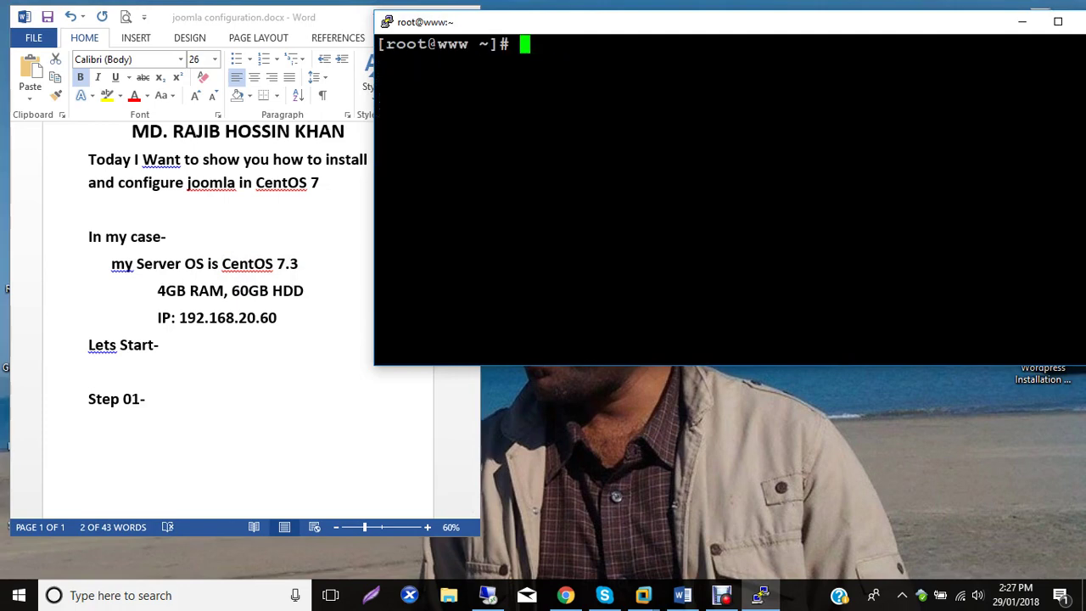
{"action": "type", "text": "yum in"}
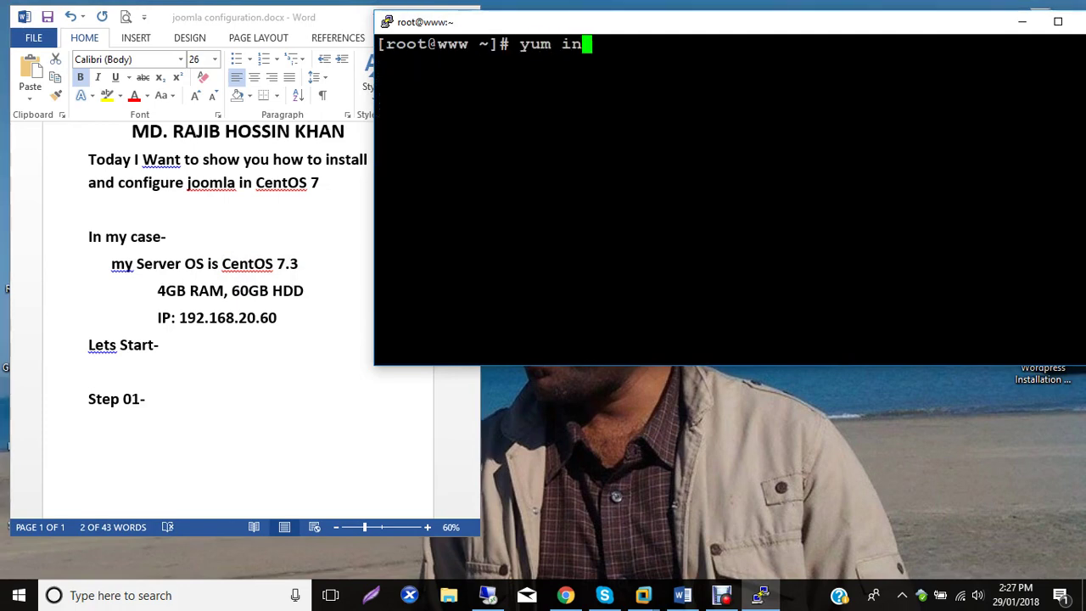
{"action": "type", "text": "stall "}
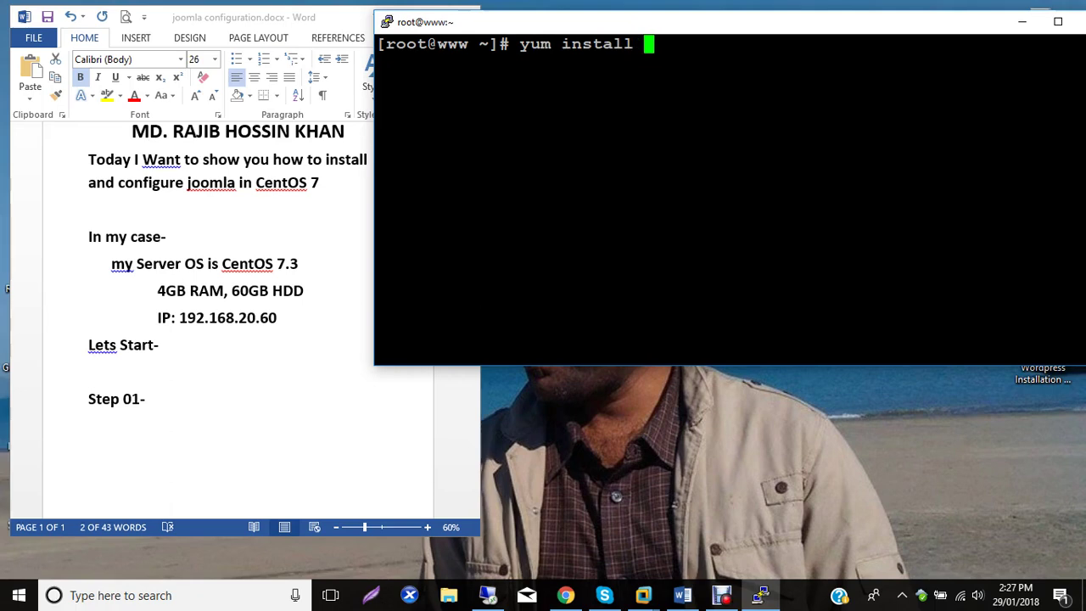
{"action": "type", "text": "wge"}
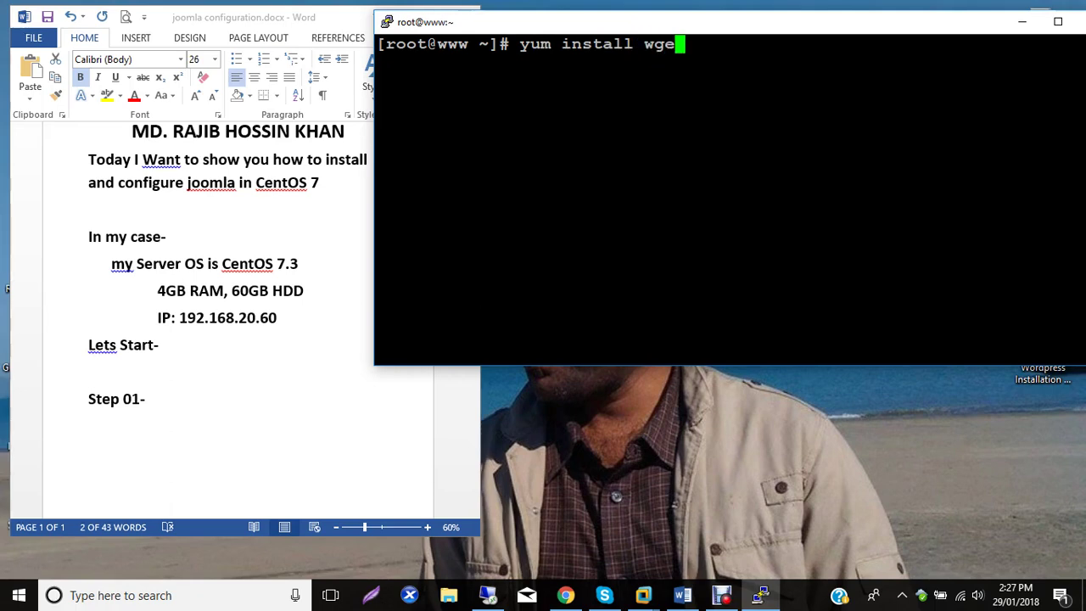
{"action": "type", "text": "t vim"}
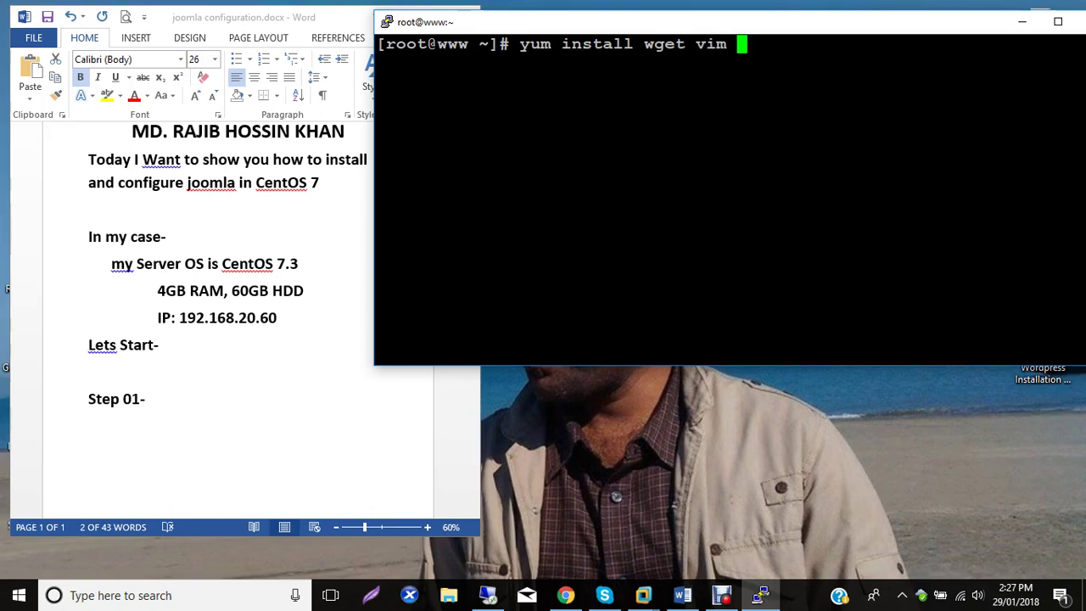
{"action": "type", "text": " zip unz"}
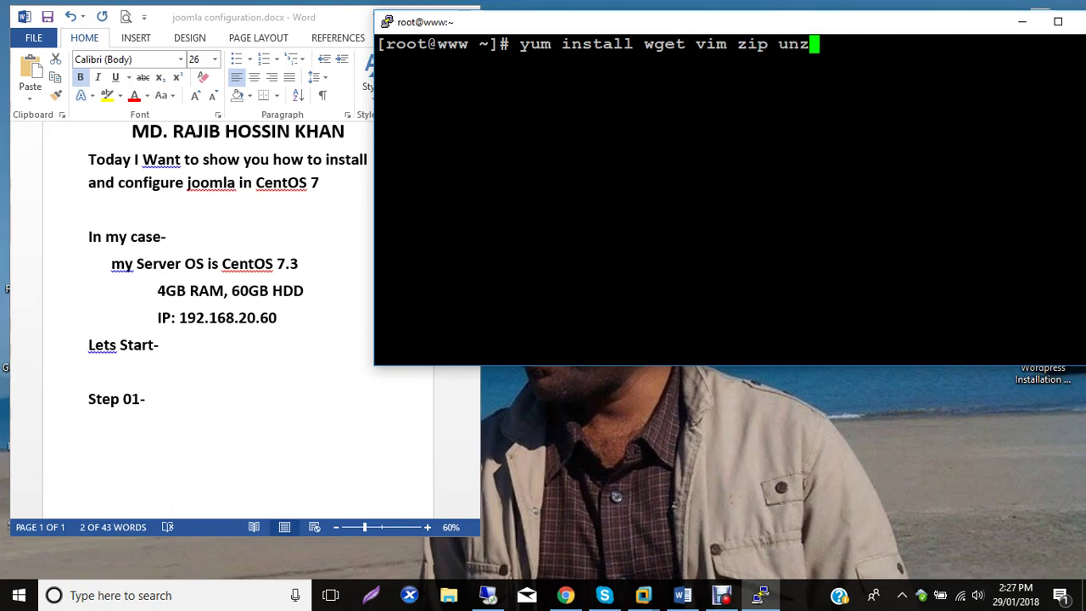
{"action": "type", "text": "ip -y"}
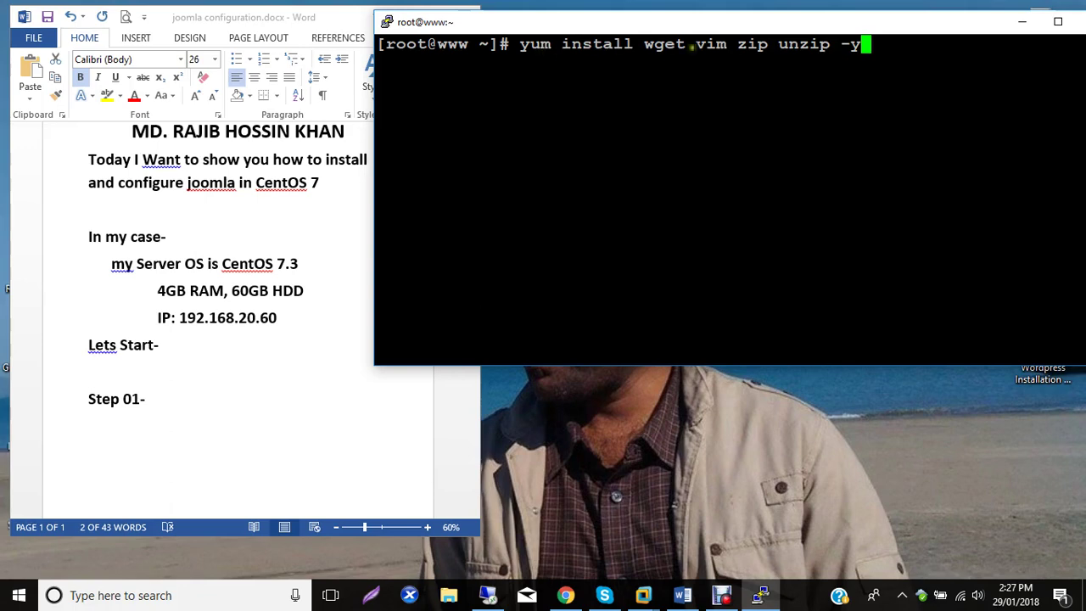
{"action": "left_click_drag", "start_coordinate": [878, 58], "coordinate": [392, 55]}
Paste the wget vim zip unzip install command under Step 01 and run it on the server.
{"action": "left_click", "coordinate": [140, 421]}
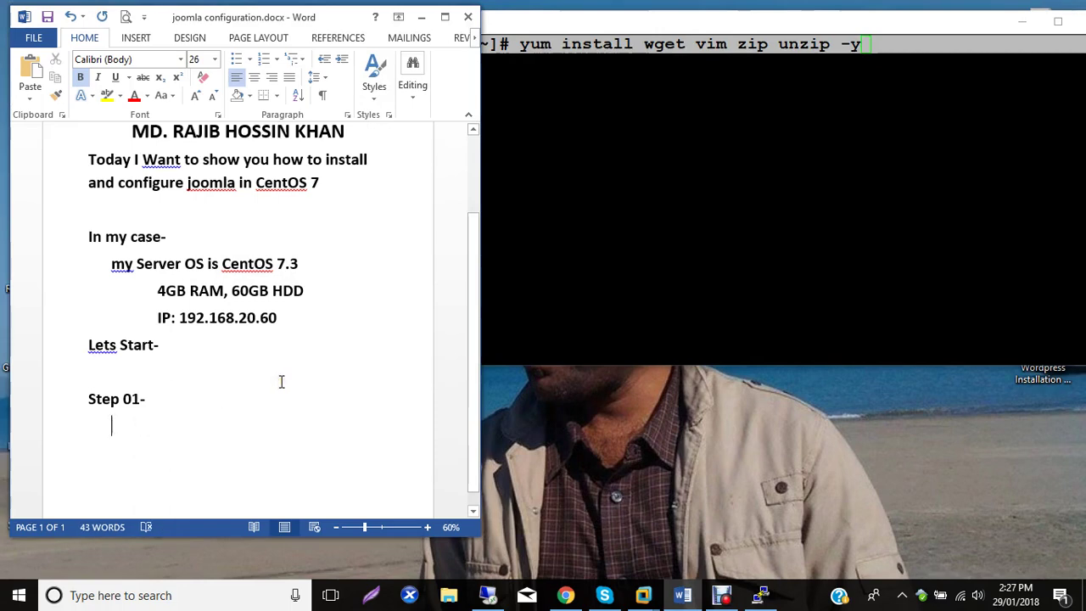
{"action": "type", "text": "[root@www ~]# yum install wget vim zip unzip -y"}
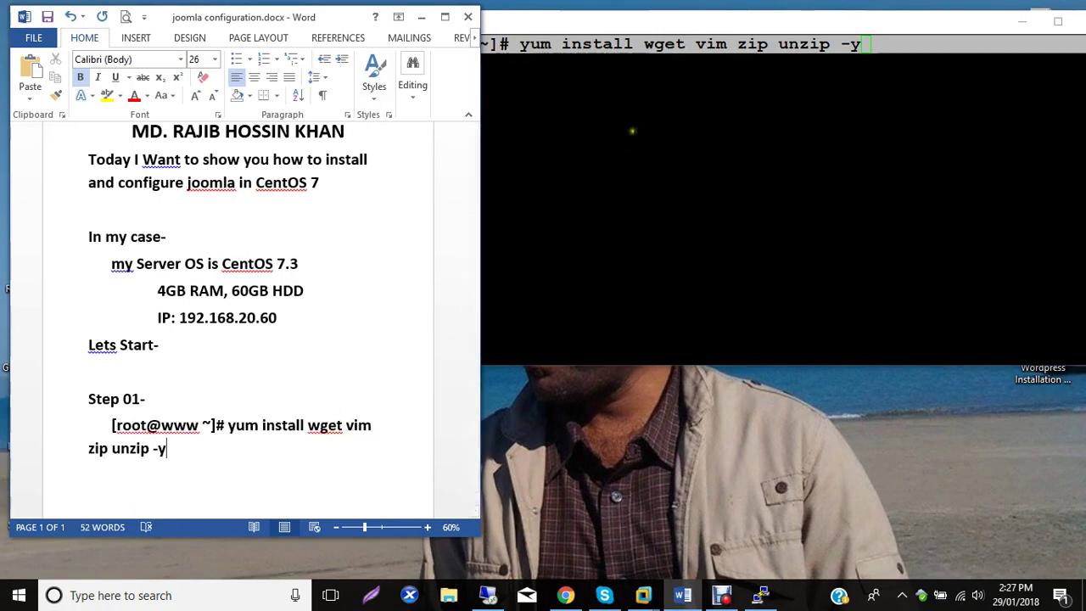
{"action": "left_click", "coordinate": [631, 132]}
{"action": "key", "text": "Return"}
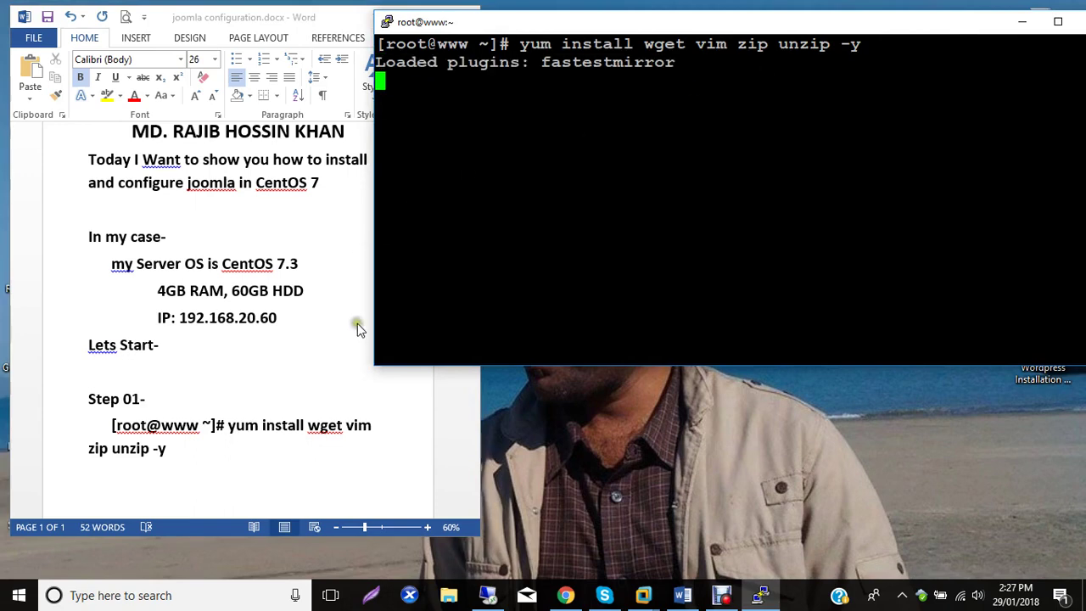
Shrink the logged install command's font size to 20 so it fits on one line.
{"action": "left_click", "coordinate": [223, 452]}
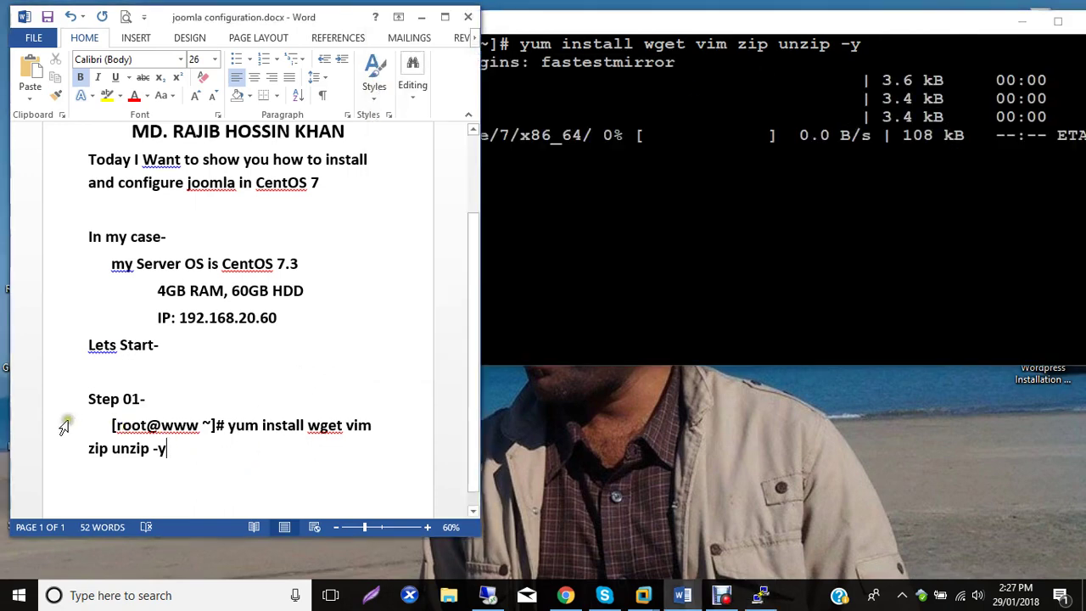
{"action": "left_click_drag", "start_coordinate": [57, 430], "coordinate": [68, 455]}
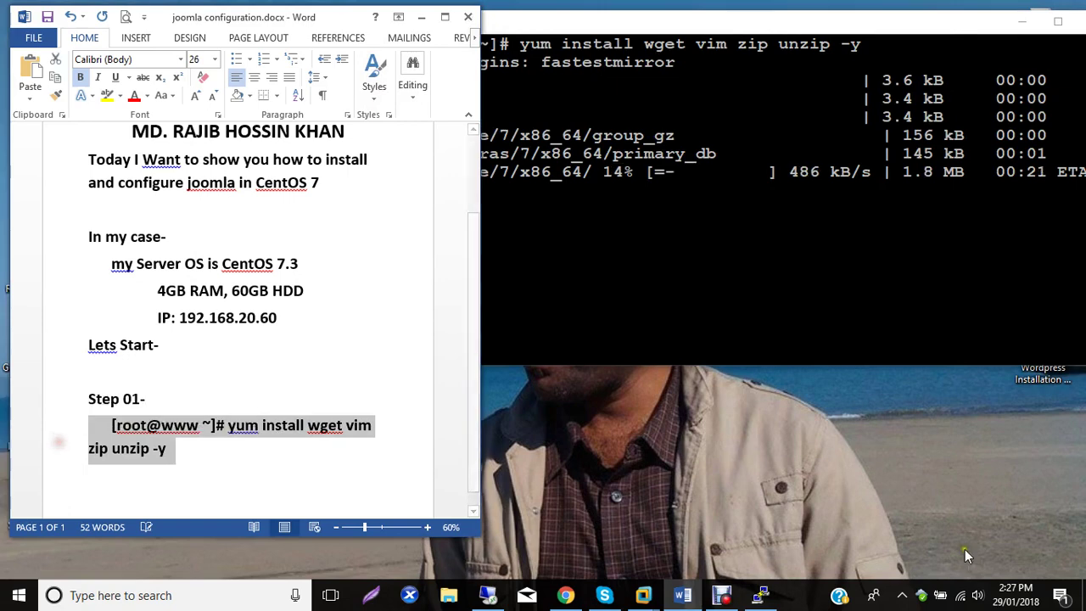
{"action": "key", "text": "ctrl+bracketleft"}
{"action": "key", "text": "ctrl+bracketleft"}
{"action": "key", "text": "ctrl+bracketleft"}
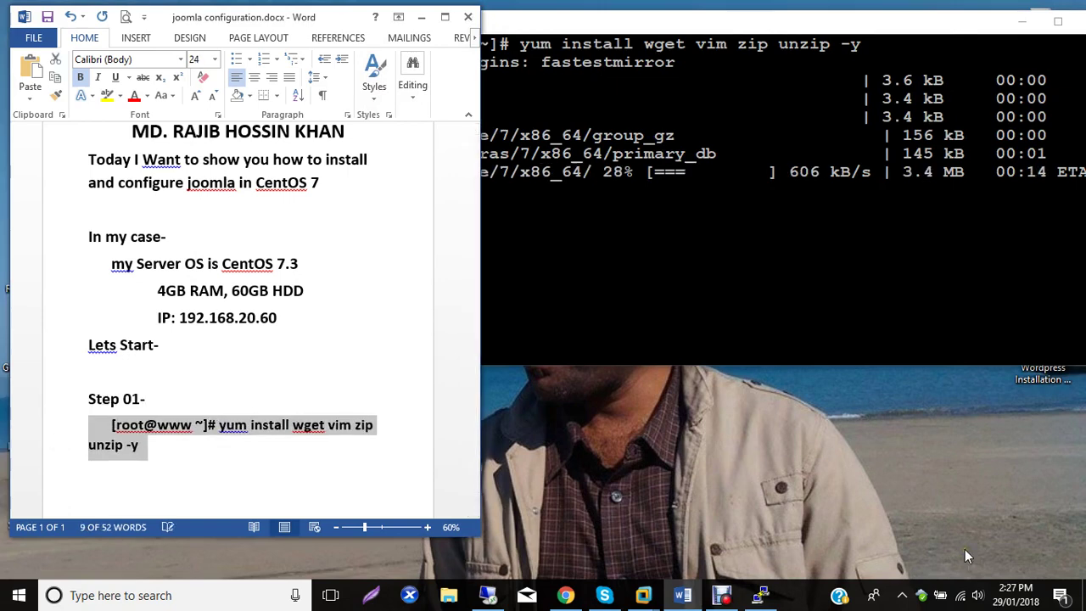
{"action": "key", "text": "ctrl+bracketleft"}
{"action": "key", "text": "ctrl+bracketleft"}
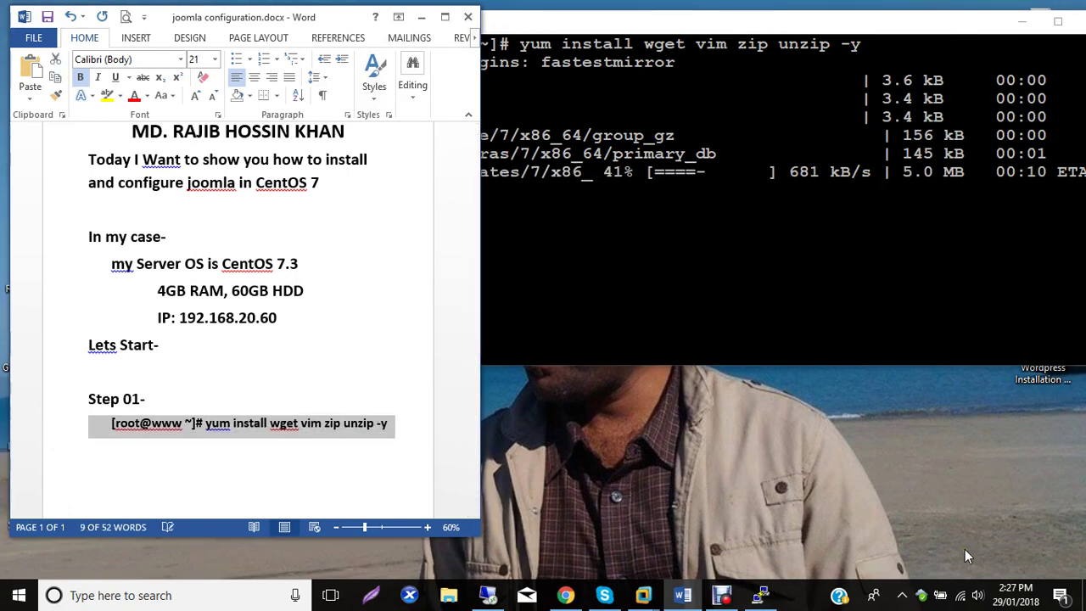
{"action": "key", "text": "ctrl+bracketleft"}
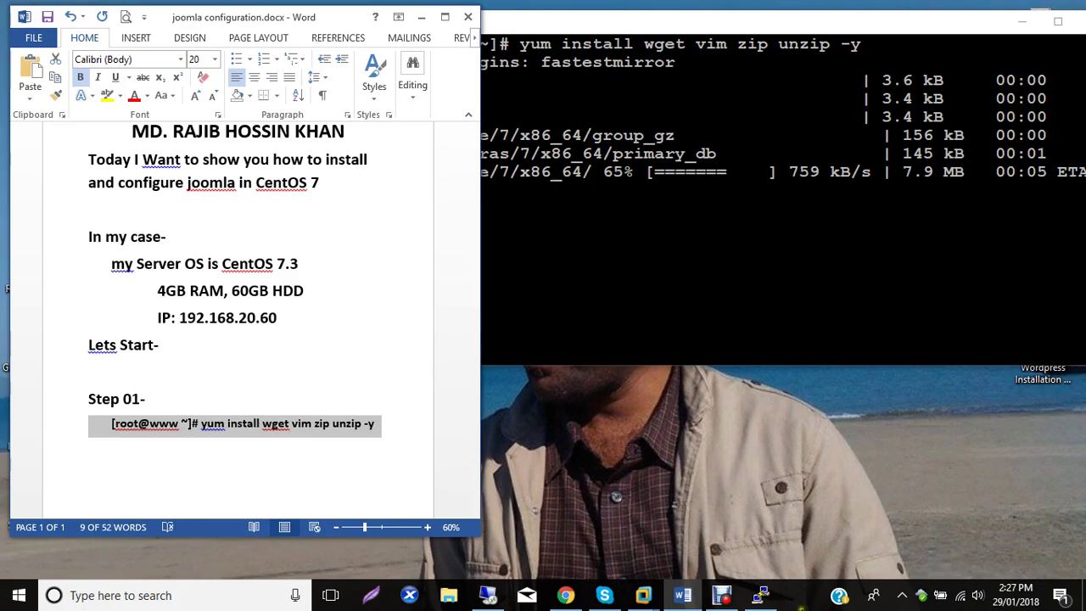
{"action": "left_click", "coordinate": [243, 457]}
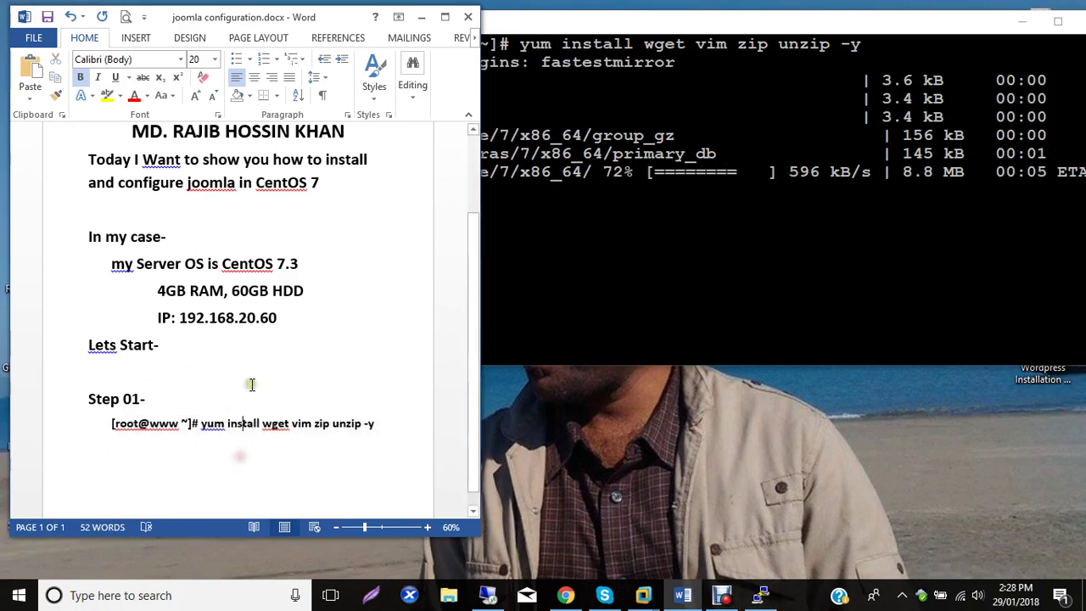
{"action": "scroll", "coordinate": [251, 383], "scroll_direction": "down", "scroll_amount": 1}
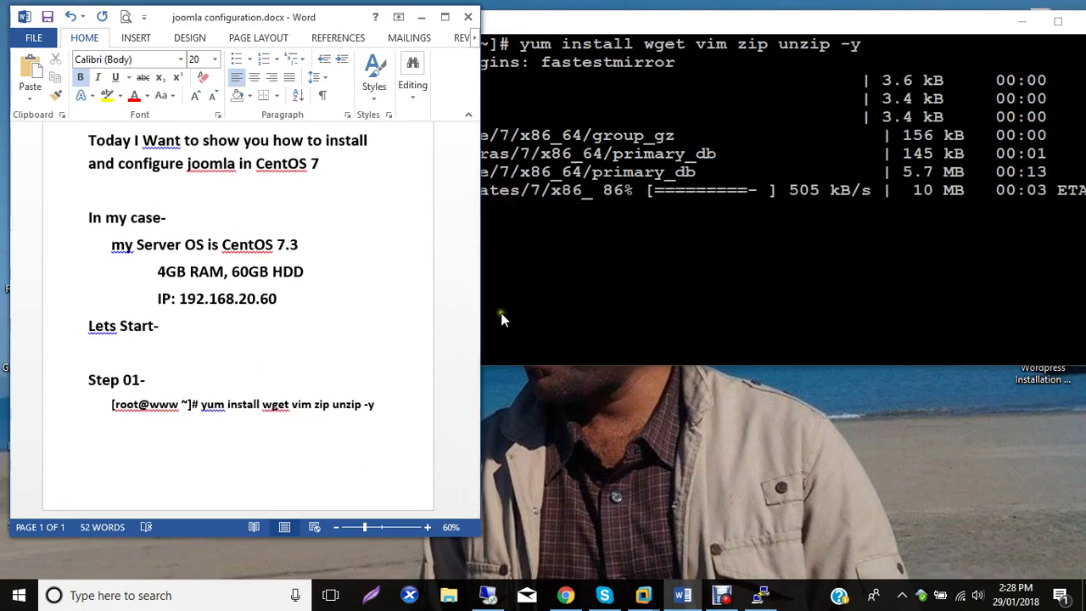
{"action": "left_click", "coordinate": [159, 382]}
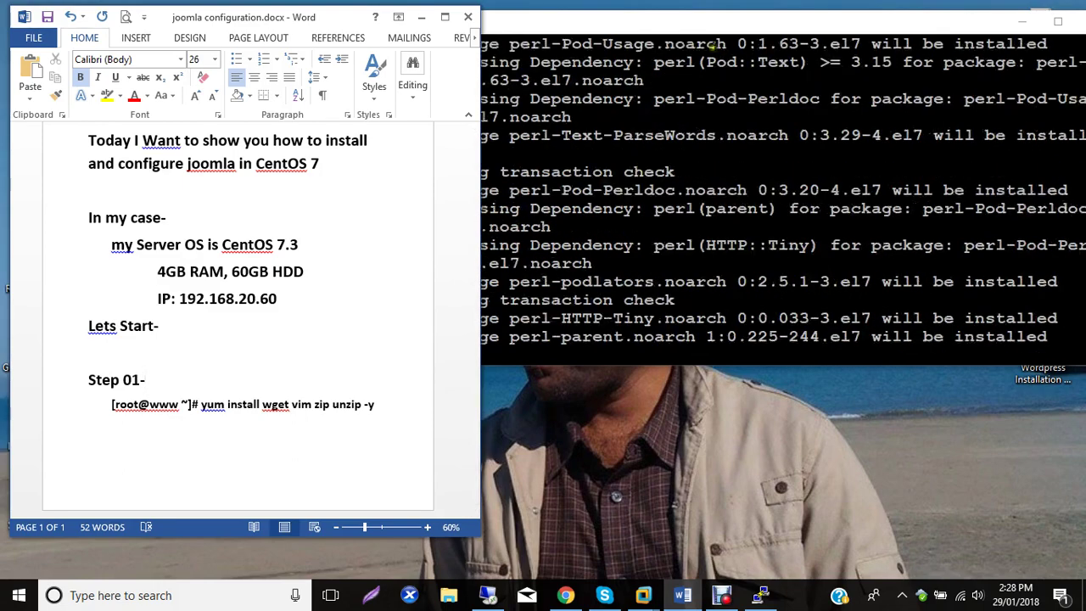
{"action": "left_click", "coordinate": [703, 29]}
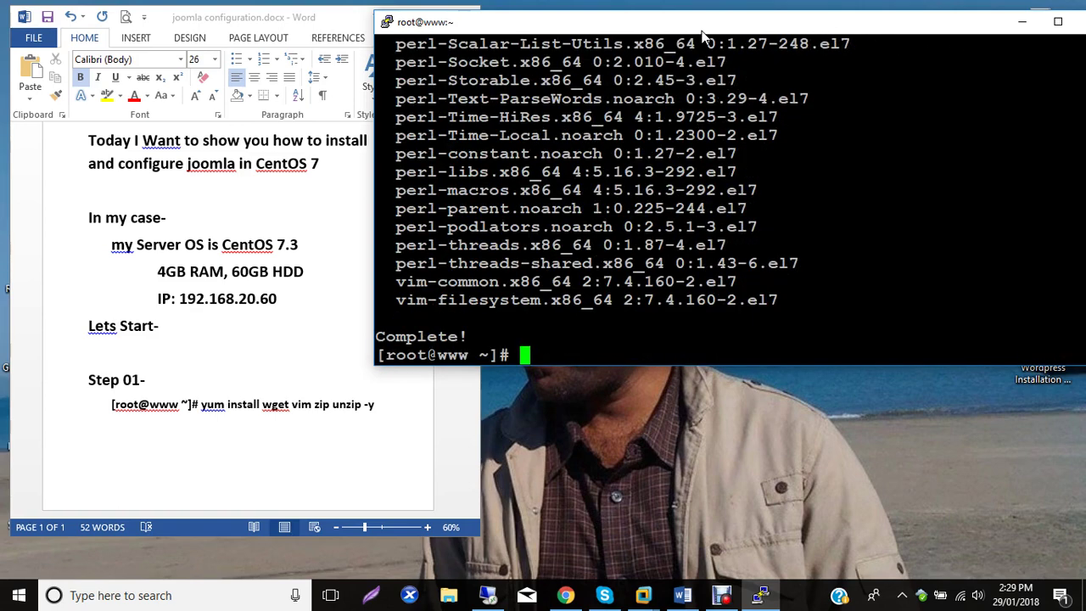
Clear the terminal and enter the yum install for epel-release, httpd, PHP modules, mariadb-server and mariadb with -y.
{"action": "type", "text": "clear"}
{"action": "key", "text": "Return"}
{"action": "type", "text": "yum install"}
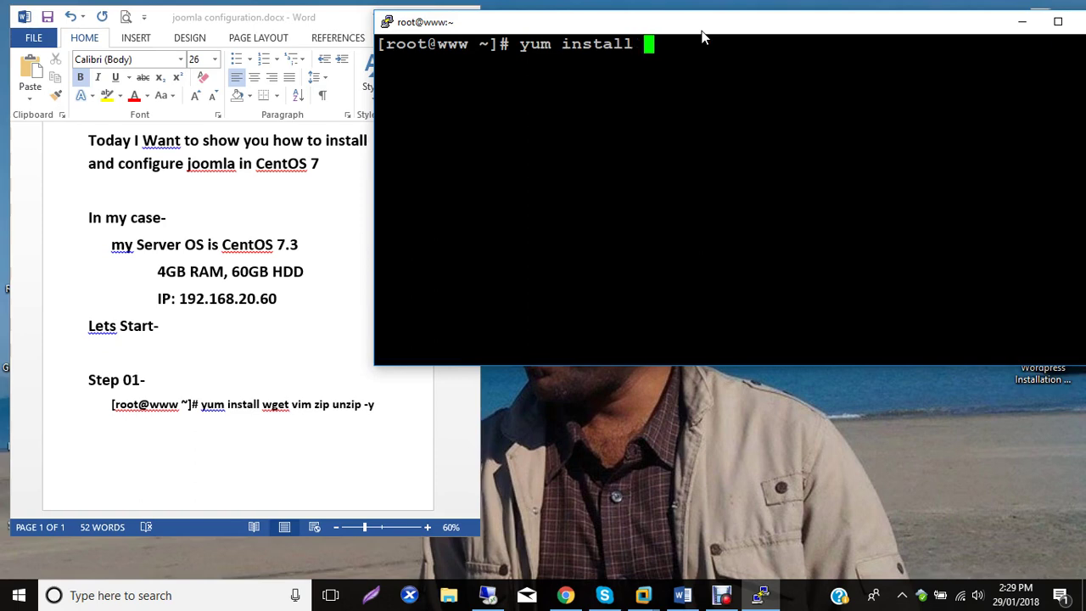
{"action": "type", "text": " epel-release"}
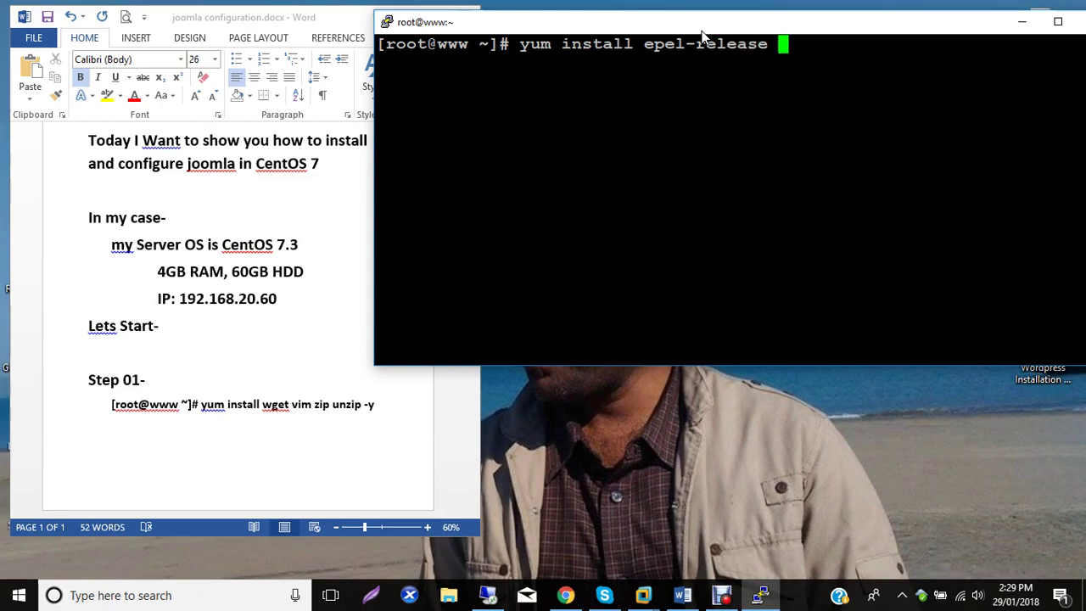
{"action": "type", "text": " httpd php"}
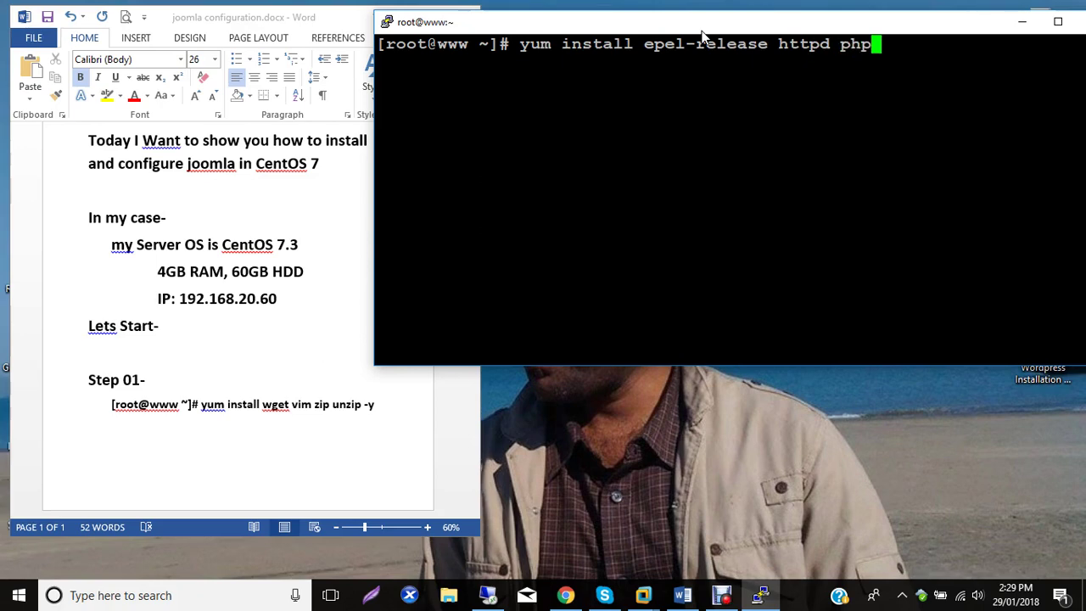
{"action": "type", "text": " php-p"}
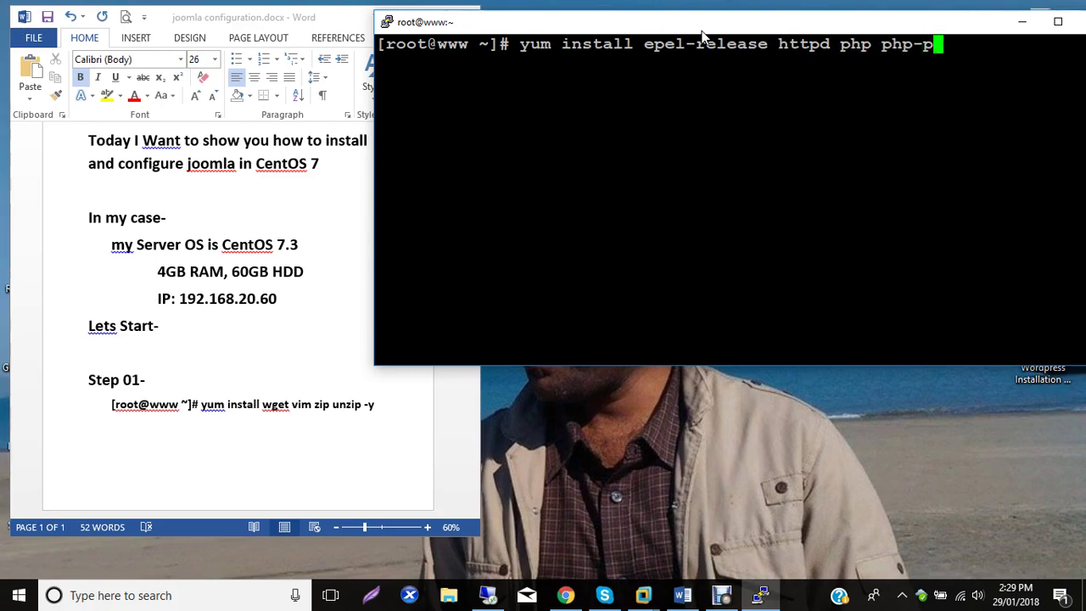
{"action": "key", "text": "BackSpace"}
{"action": "type", "text": "common"}
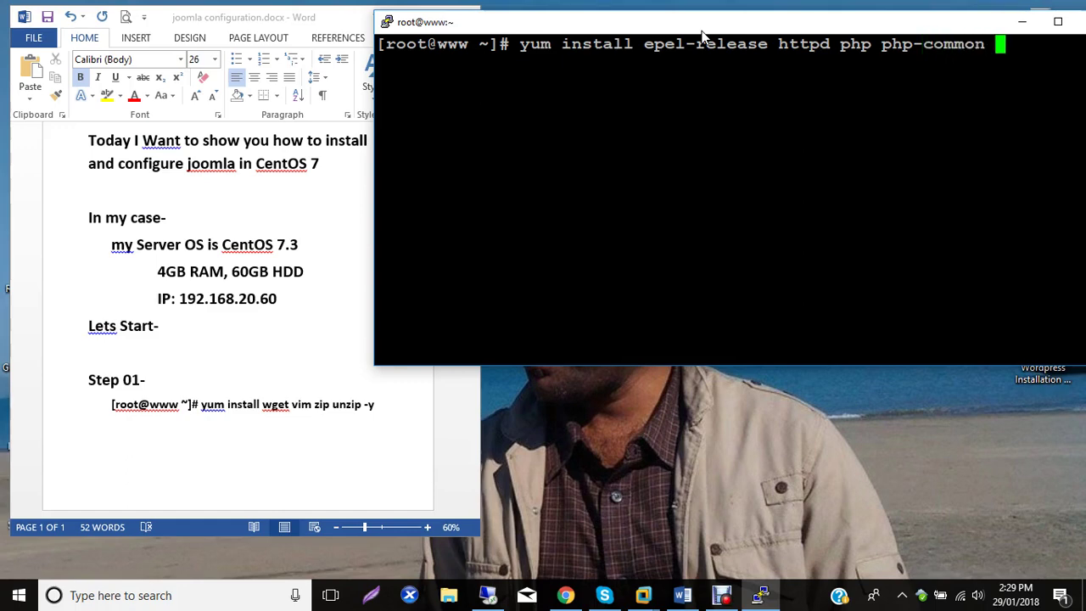
{"action": "type", "text": " php-"}
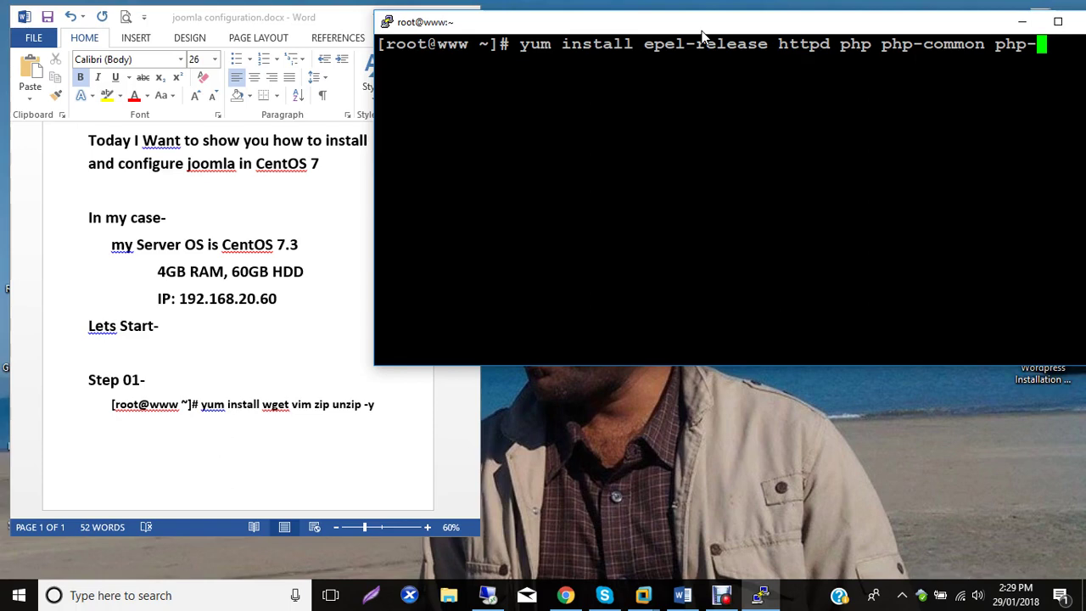
{"action": "type", "text": "mysqld"}
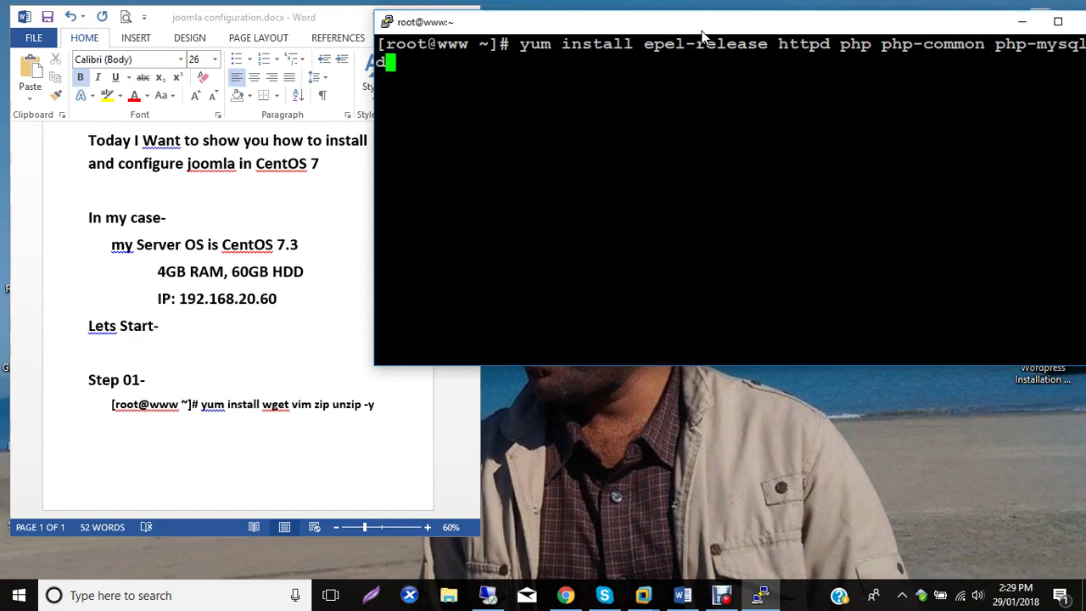
{"action": "left_click_drag", "start_coordinate": [708, 26], "coordinate": [623, 17]}
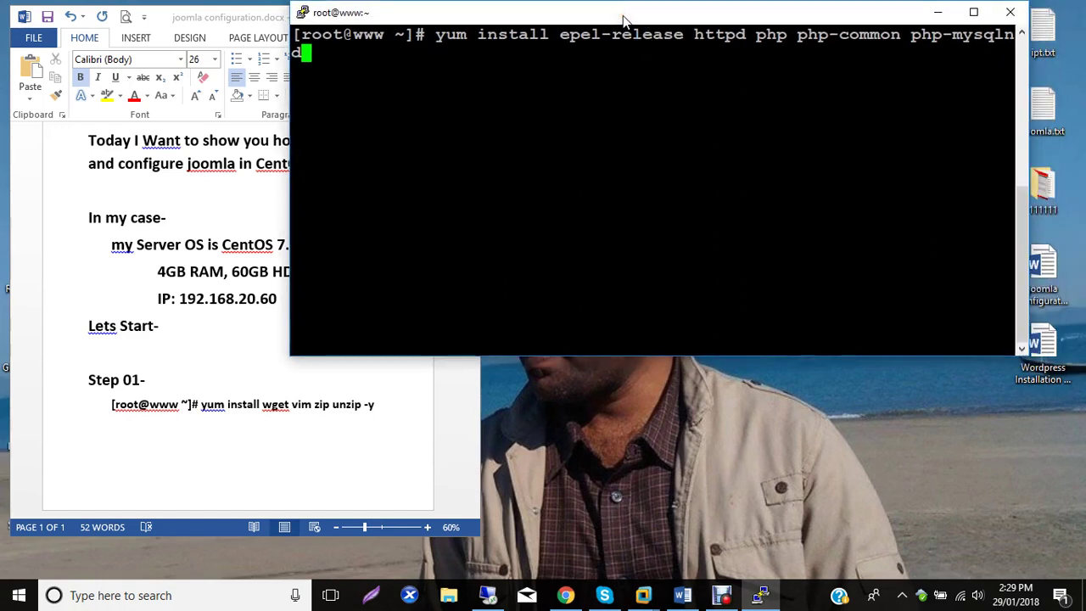
{"action": "type", "text": "php-"}
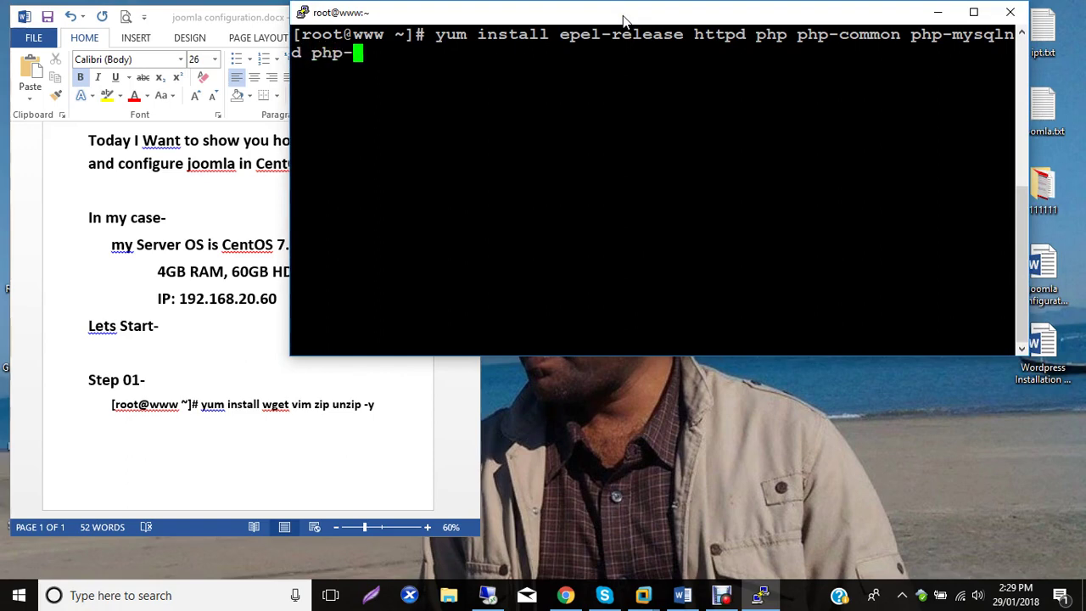
{"action": "type", "text": "pear"}
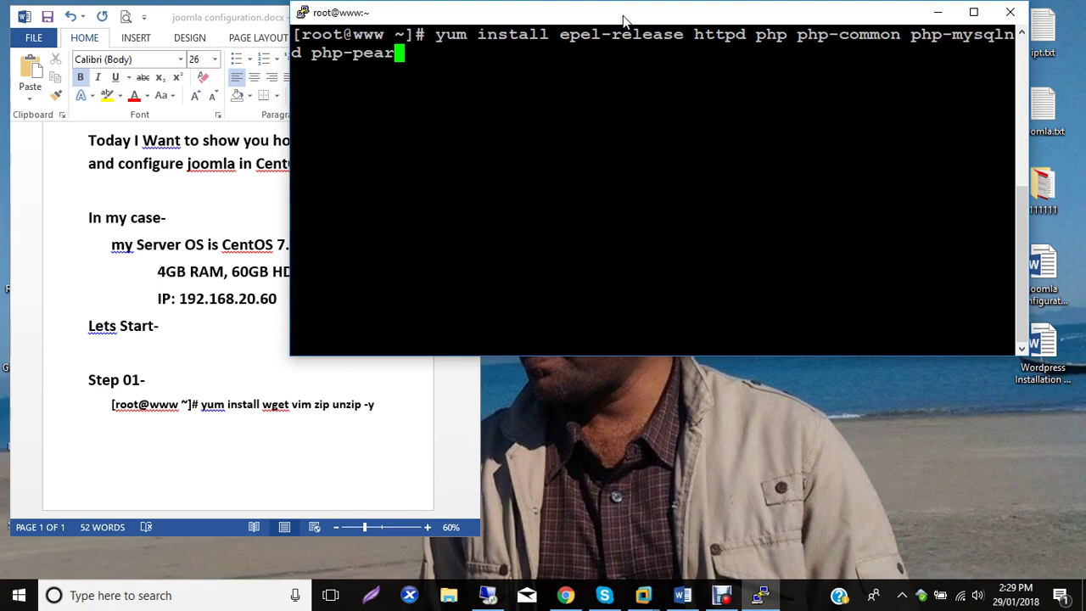
{"action": "type", "text": " php"}
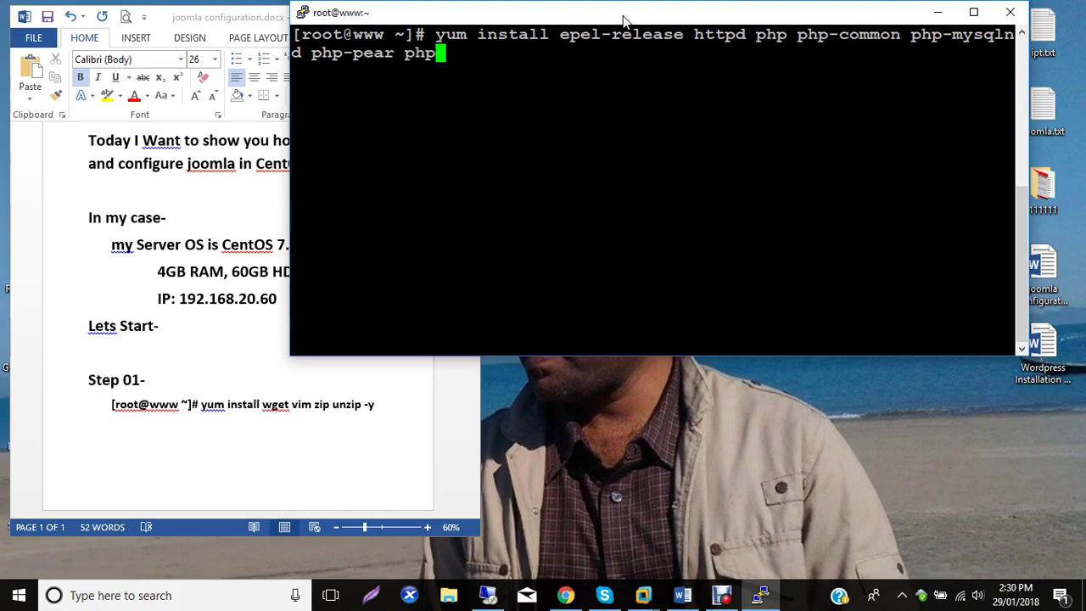
{"action": "type", "text": "-mbstring"}
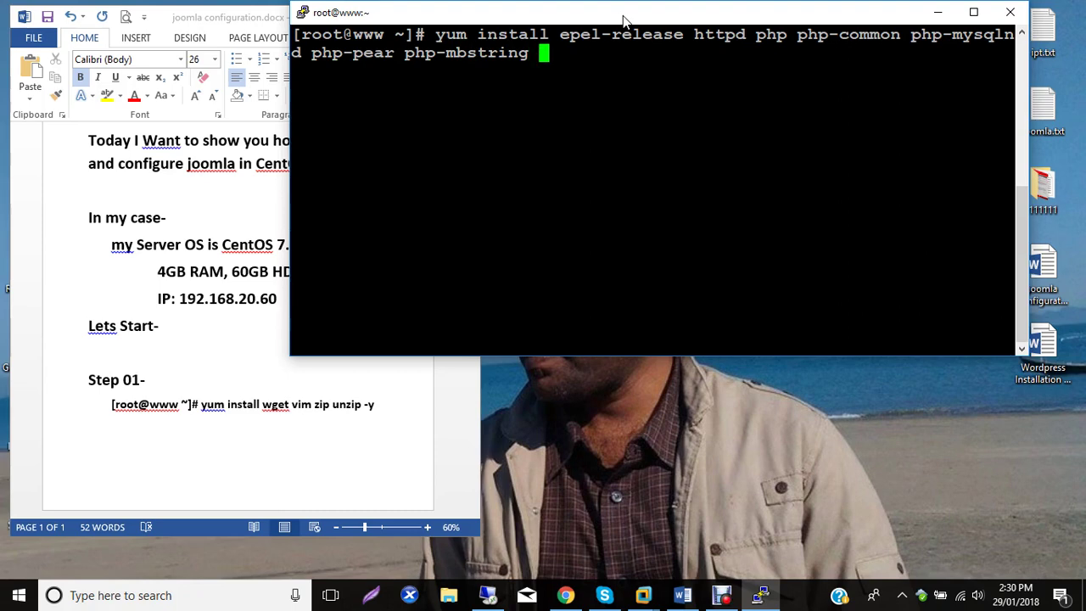
{"action": "type", "text": " php-gd"}
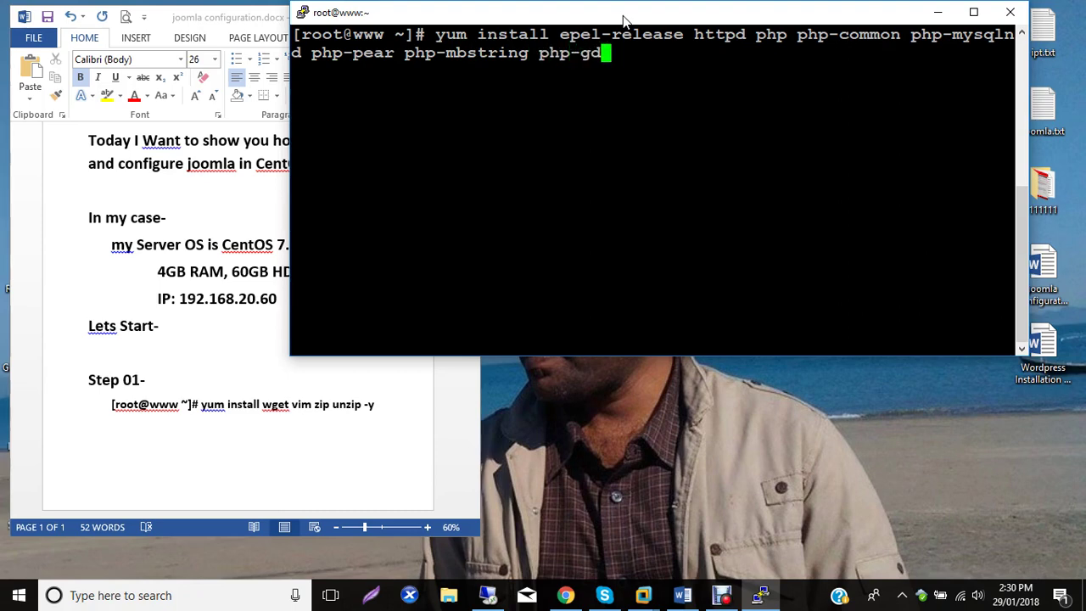
{"action": "type", "text": " mariadb"}
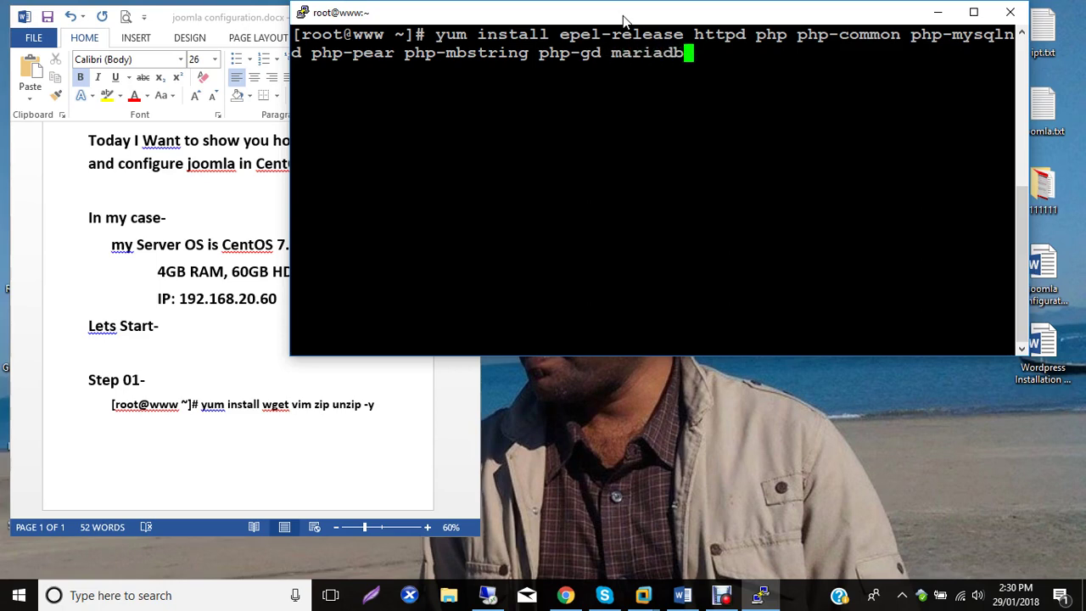
{"action": "type", "text": "-server"}
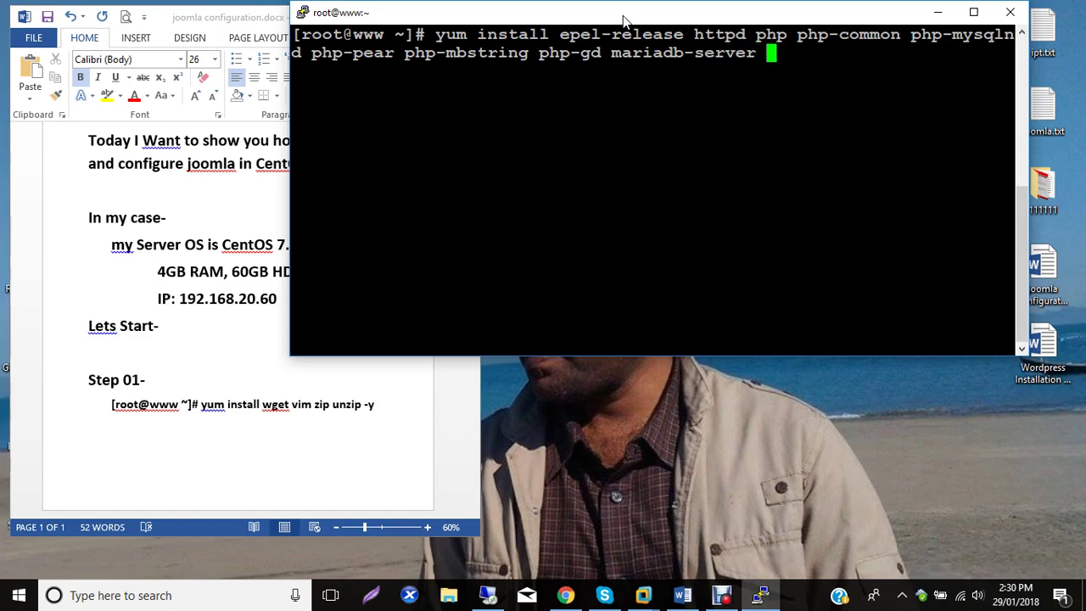
{"action": "type", "text": " mariadb"}
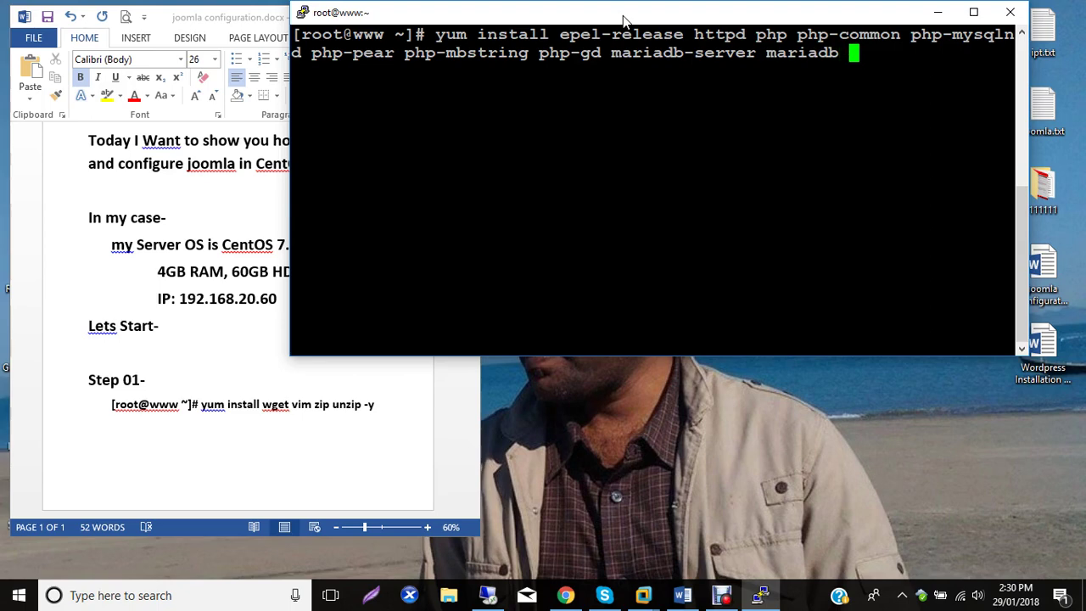
{"action": "type", "text": "-y"}
Run the epel-release, httpd, PHP and MariaDB yum install until it reports Complete!
{"action": "key", "text": "Return"}
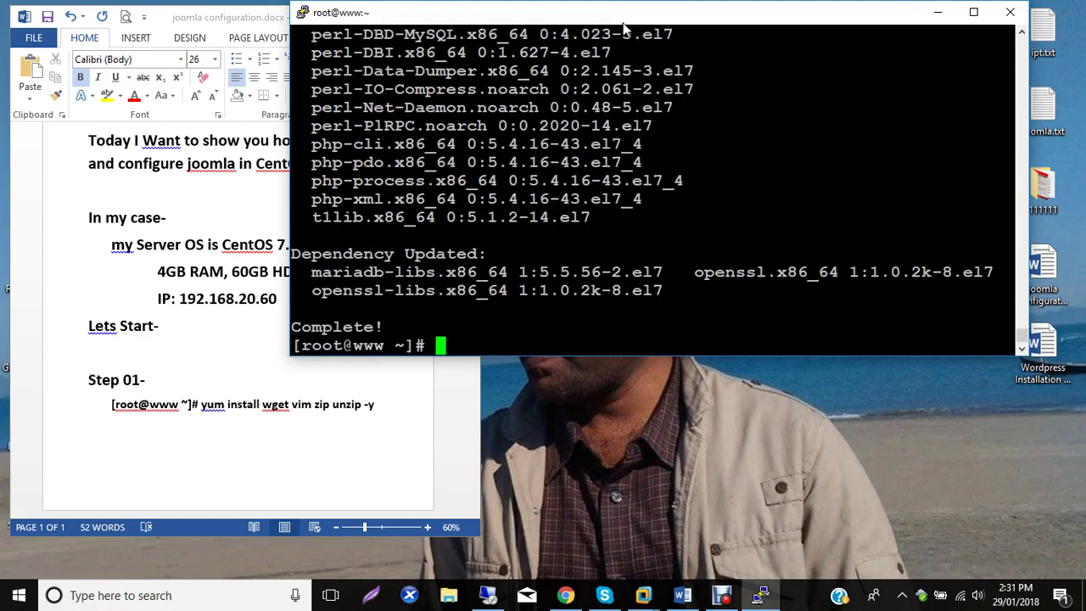
Copy the epel-release/httpd/php/mariadb install command and paste it into the notes after the wget command.
{"action": "right_click", "coordinate": [624, 30]}
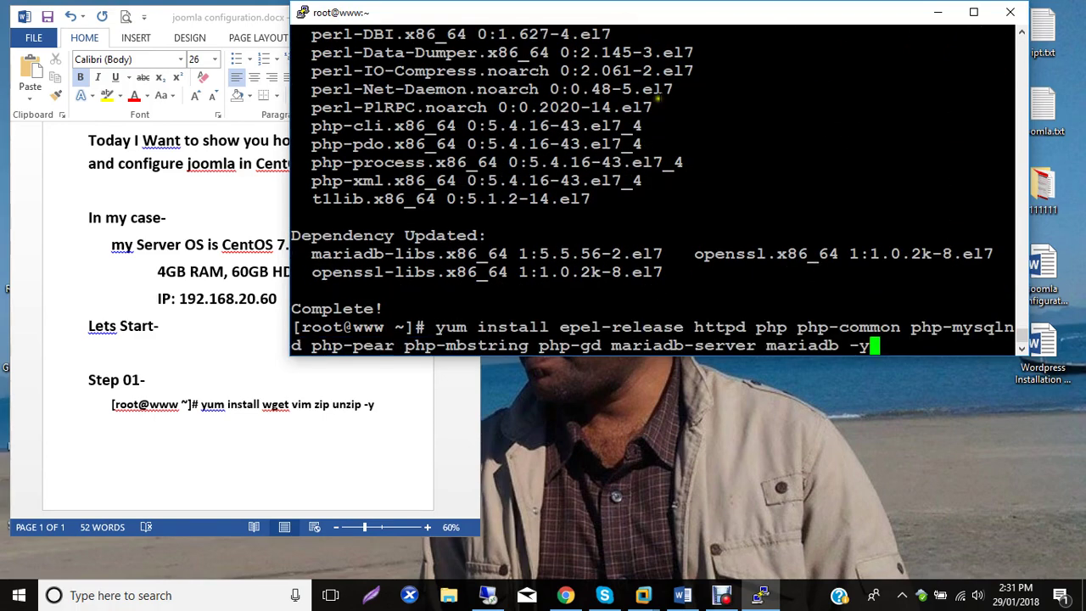
{"action": "left_click_drag", "start_coordinate": [882, 350], "coordinate": [296, 339]}
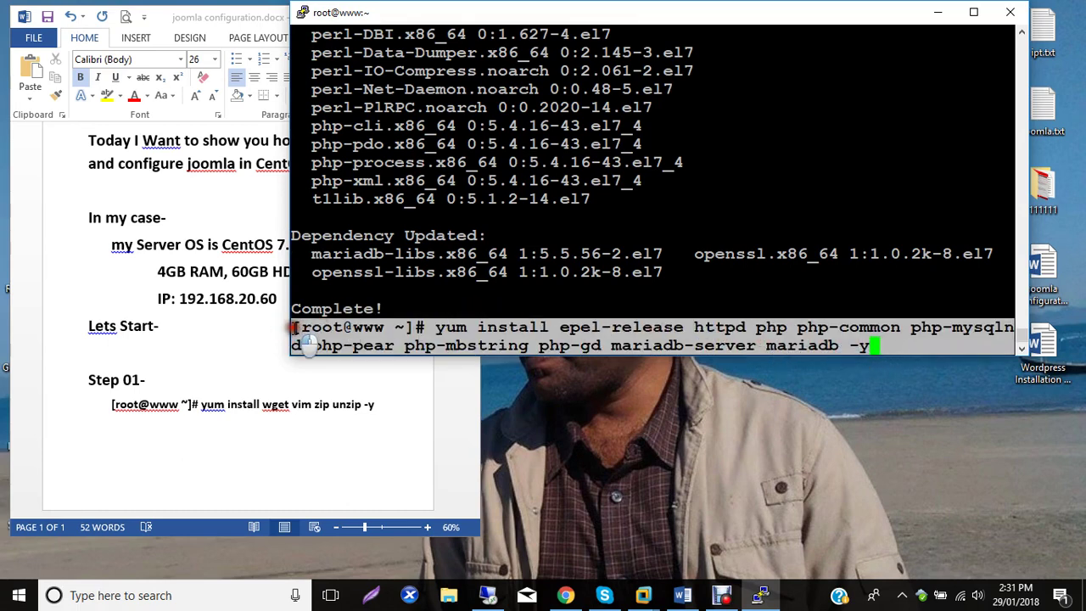
{"action": "left_click", "coordinate": [149, 433]}
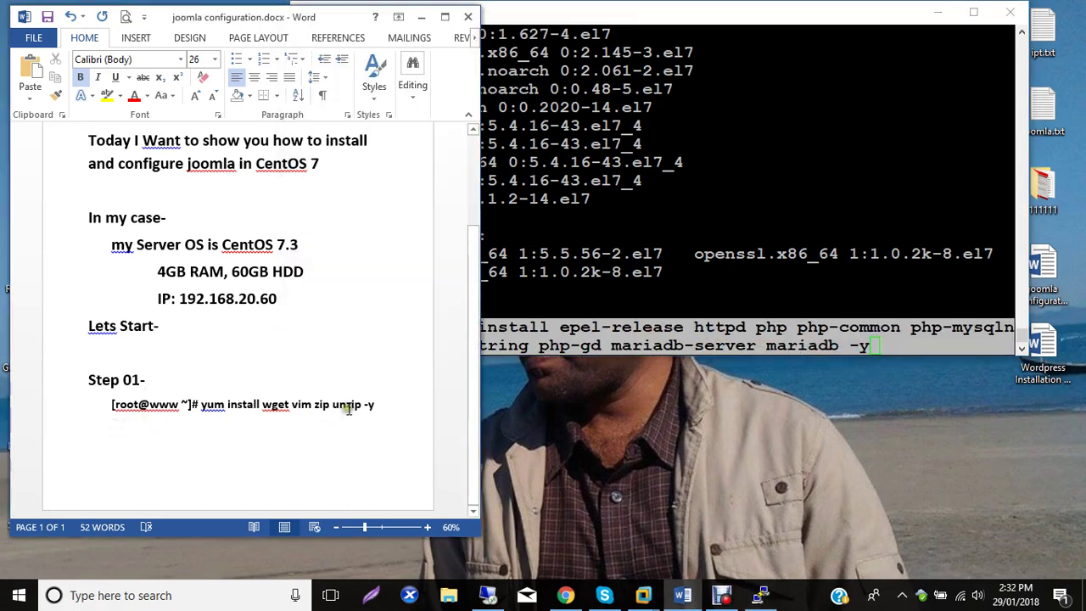
{"action": "left_click", "coordinate": [422, 410]}
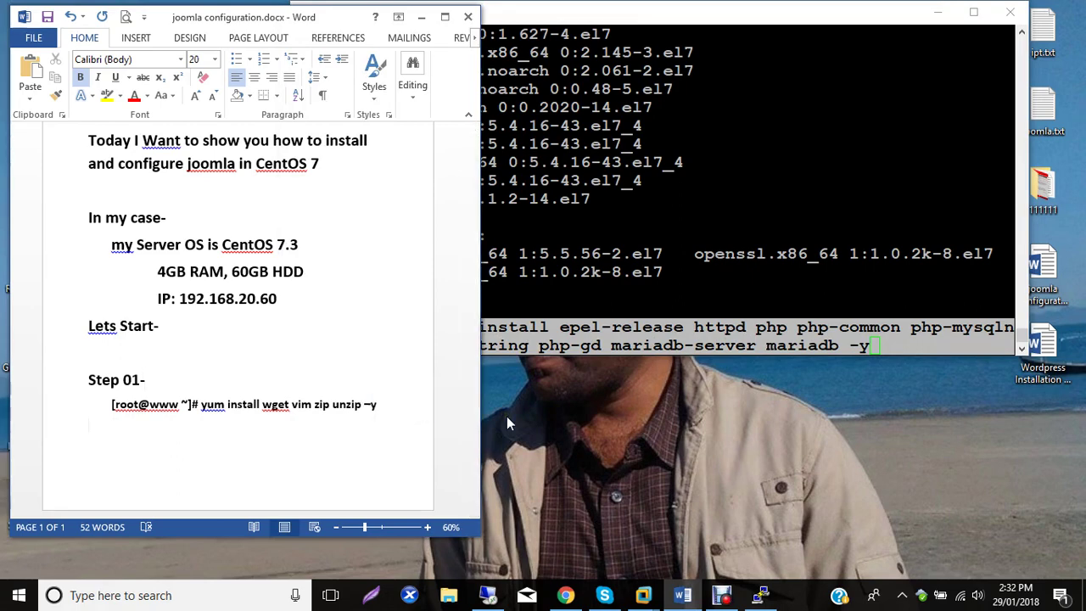
{"action": "type", "text": "[root@www ~]# yum install epel-release httpd php php-common php-mysqlnd php-pear php-mbstring php-gd mariadb-server mariadb -y"}
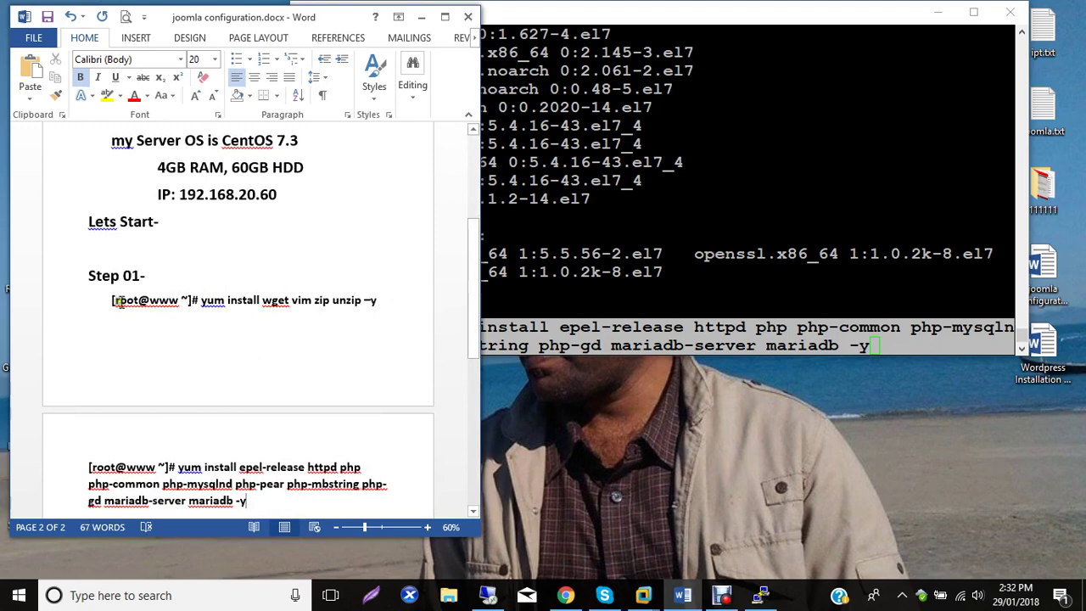
Fix the notes layout: remove the indent before the wget command and push Step 01 onto the next page.
{"action": "left_click", "coordinate": [105, 301]}
{"action": "key", "text": "BackSpace"}
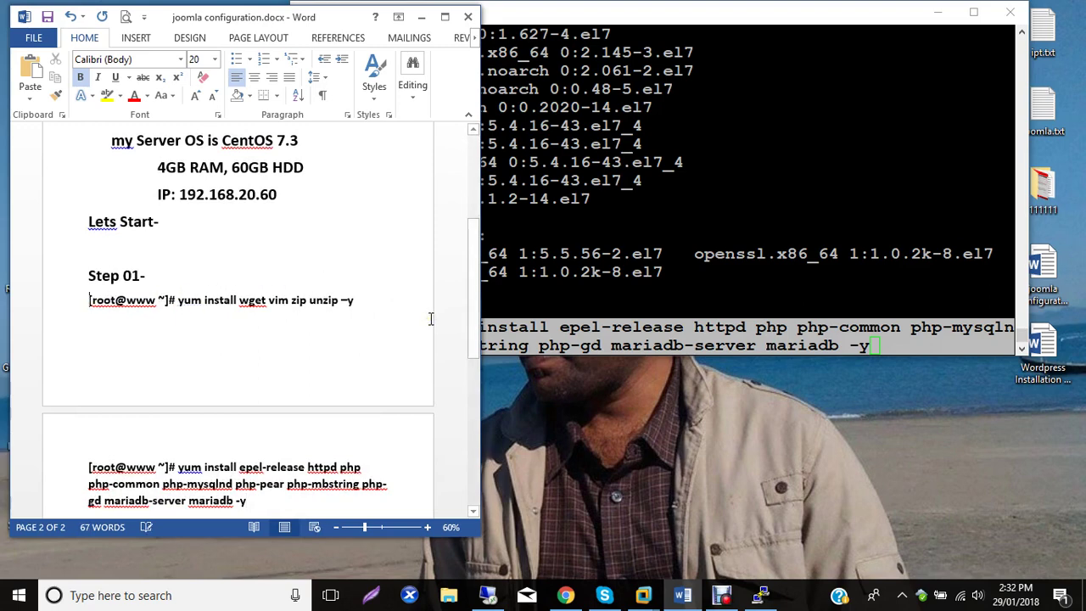
{"action": "key", "text": "BackSpace"}
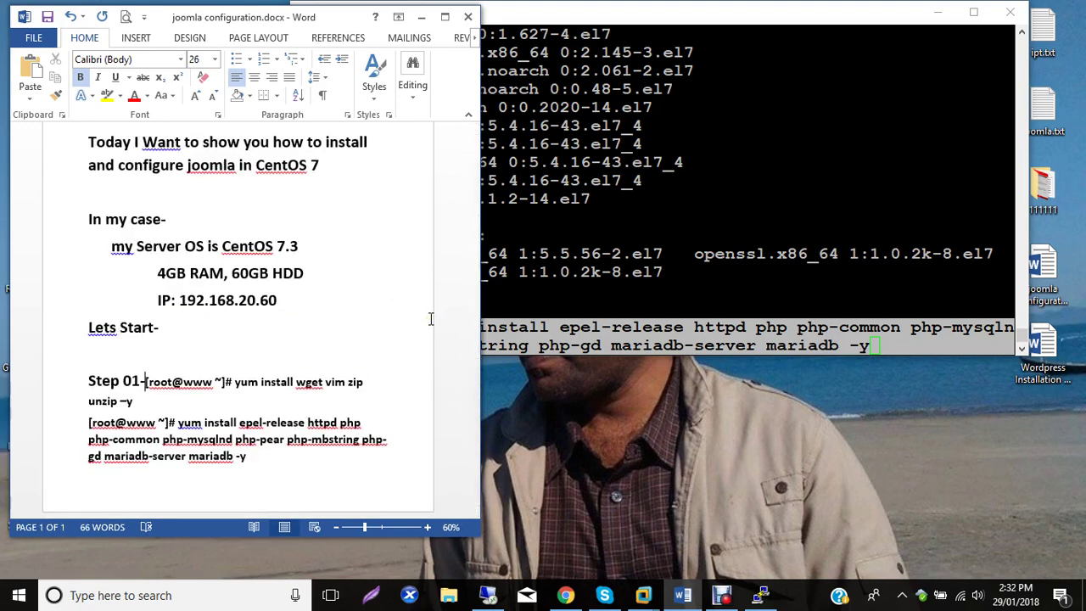
{"action": "key", "text": "Return"}
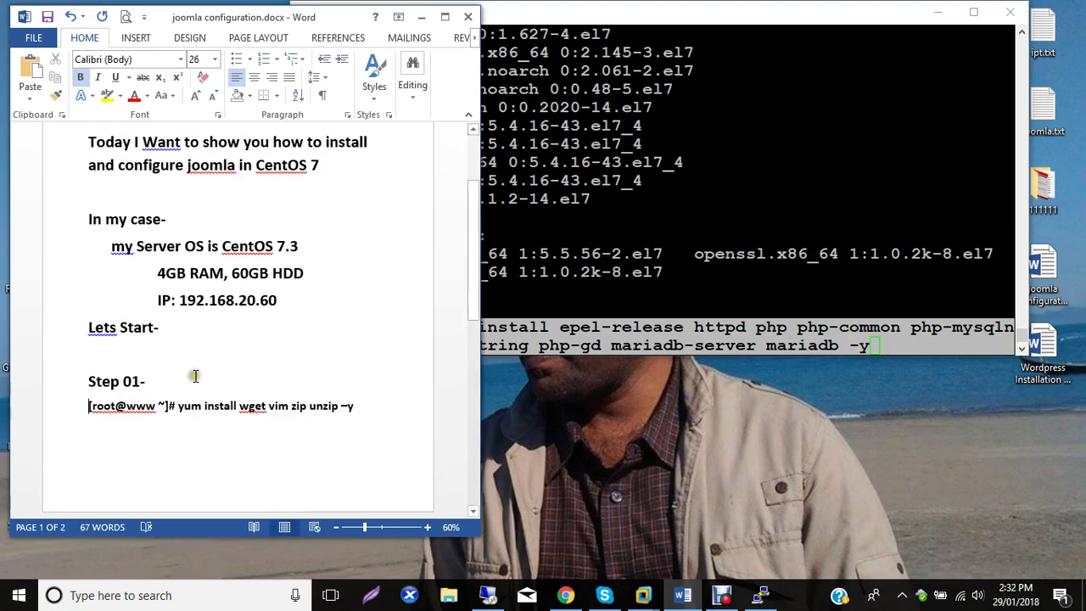
{"action": "left_click", "coordinate": [119, 355]}
{"action": "key", "text": "Return"}
{"action": "key", "text": "Return"}
{"action": "key", "text": "Return"}
{"action": "scroll", "coordinate": [473, 370], "scroll_direction": "down", "scroll_amount": 3}
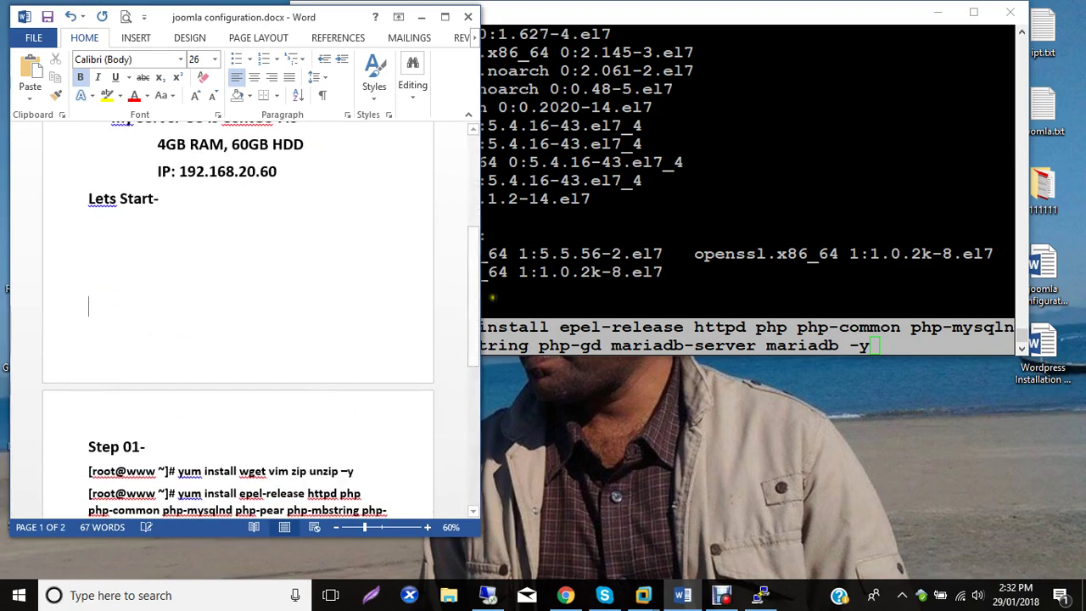
{"action": "scroll", "coordinate": [303, 348], "scroll_direction": "down", "scroll_amount": 5}
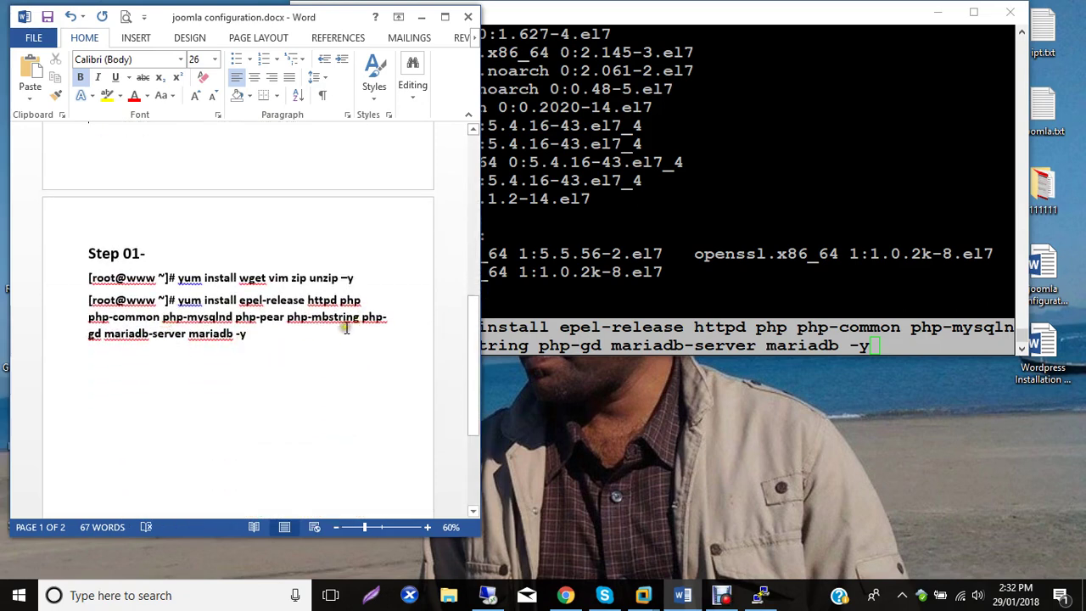
{"action": "left_click", "coordinate": [251, 336]}
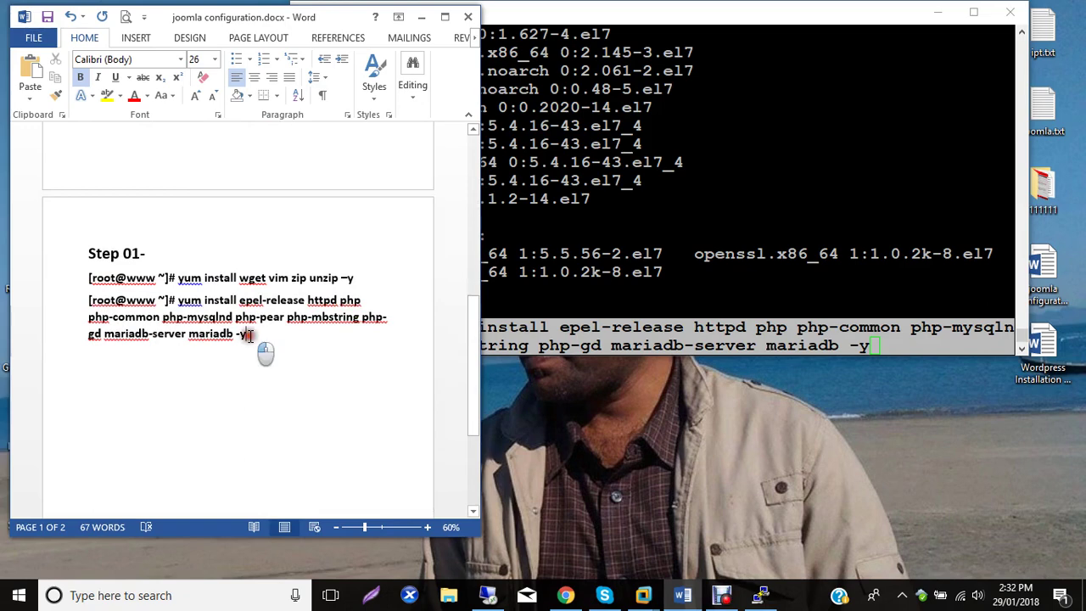
{"action": "left_click", "coordinate": [666, 290]}
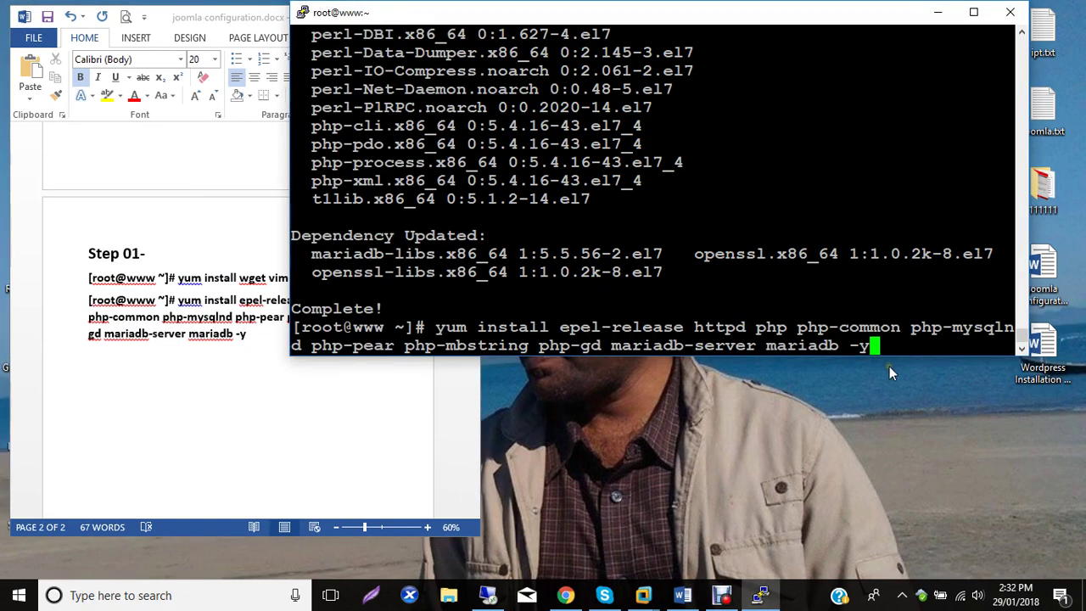
{"action": "left_click", "coordinate": [150, 402]}
Retitle the heading to 'Step 01- install apache & php'.
{"action": "left_click", "coordinate": [174, 252]}
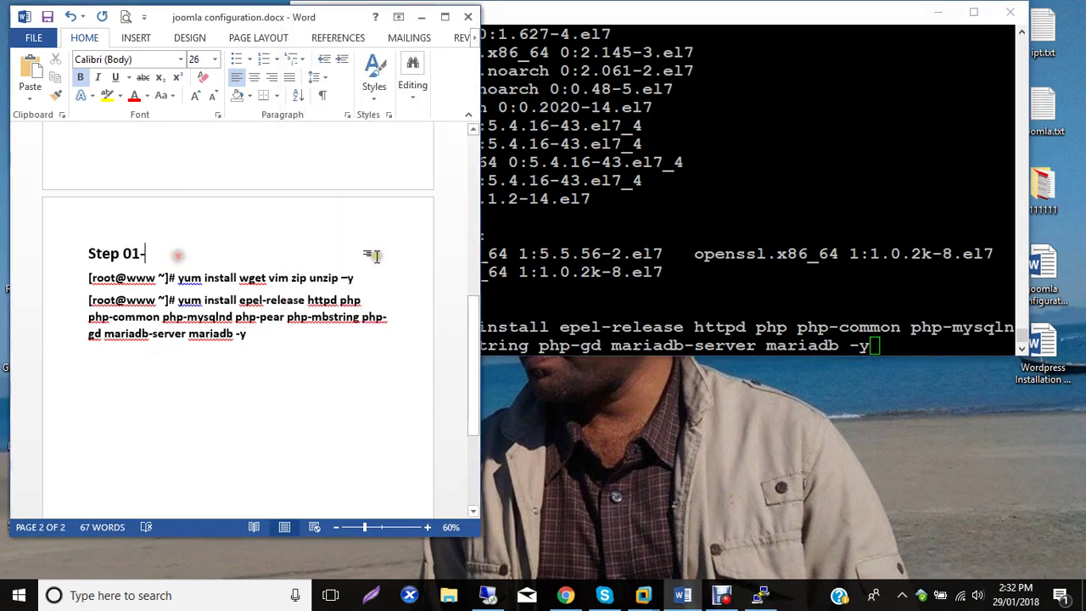
{"action": "type", "text": "install "}
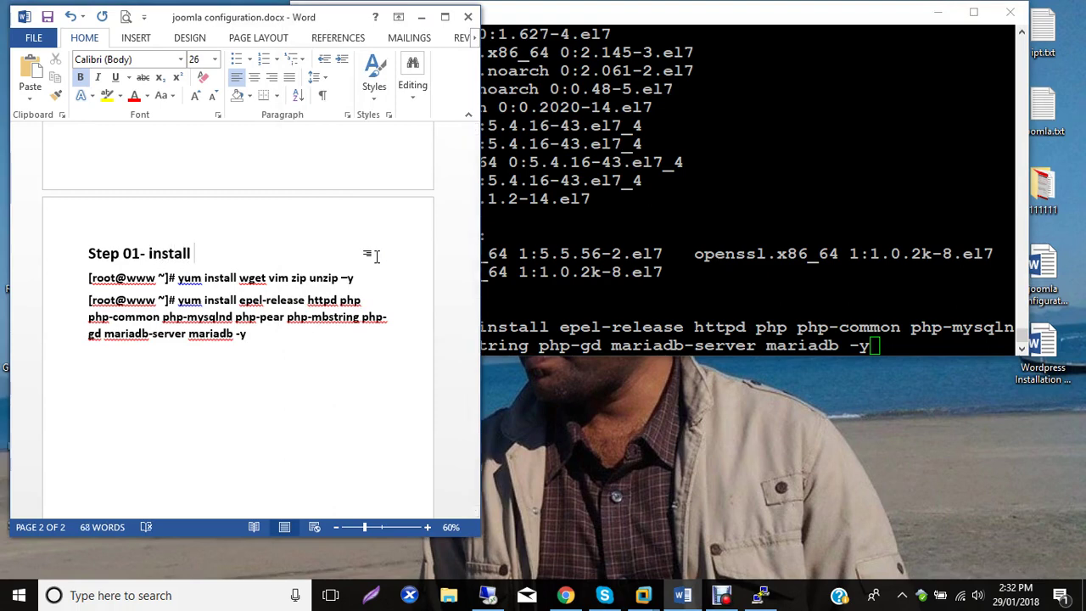
{"action": "type", "text": "apache php"}
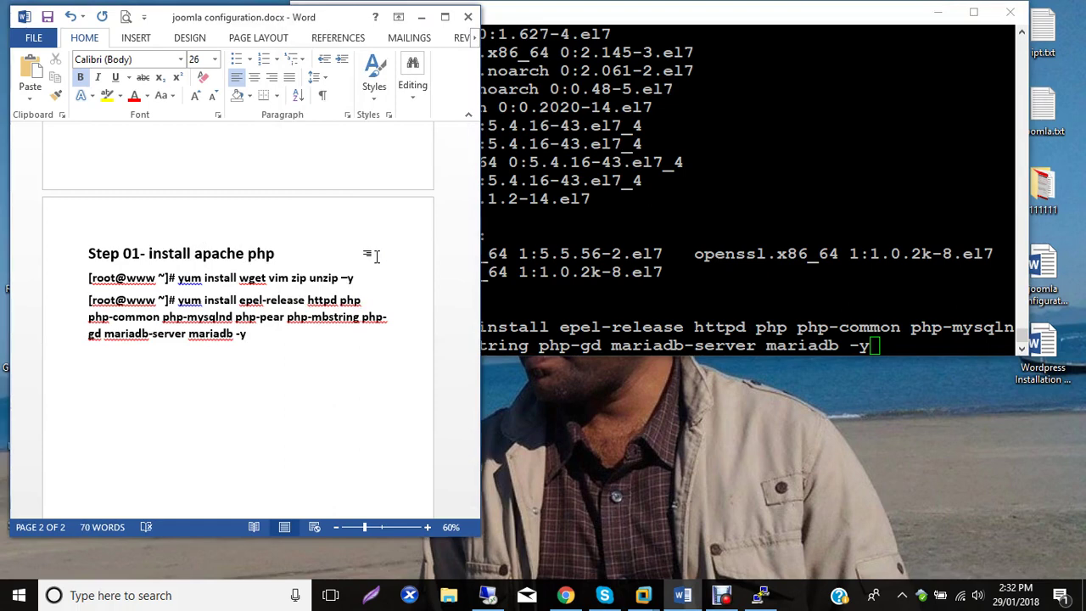
{"action": "left_click", "coordinate": [246, 255]}
{"action": "type", "text": "&"}
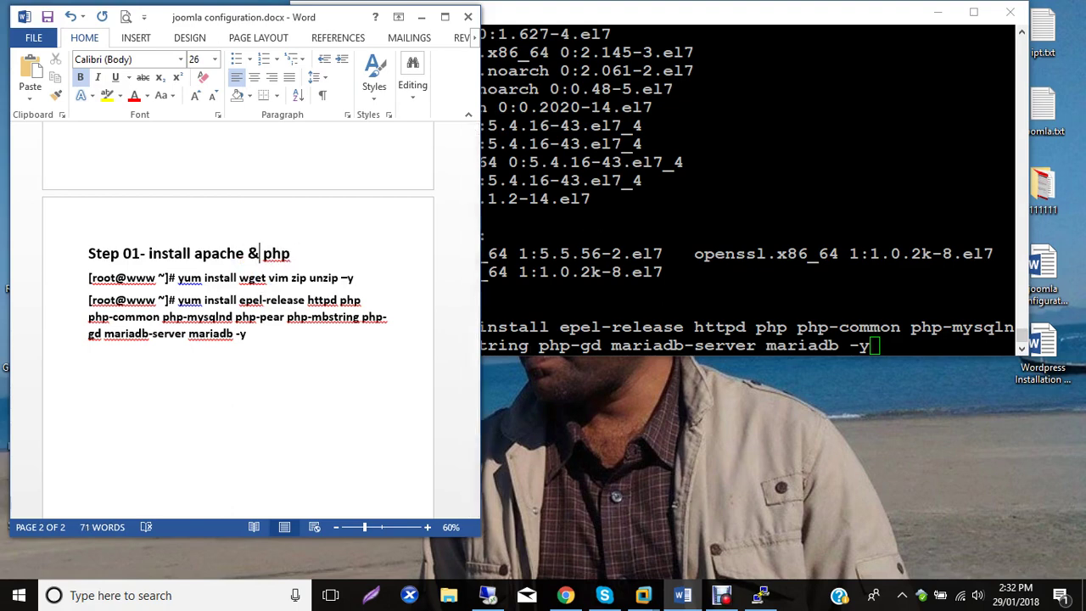
{"action": "left_click", "coordinate": [296, 337]}
{"action": "left_click", "coordinate": [726, 329]}
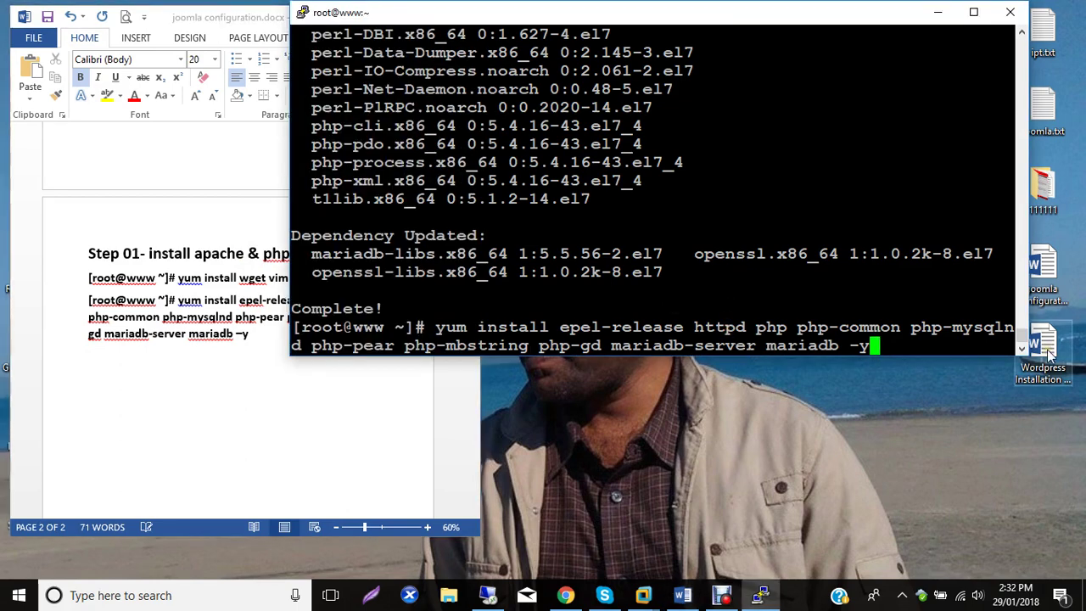
{"action": "key", "text": "ctrl+u"}
Open /etc/httpd/conf/httpd.conf in vim with line numbers and case-insensitive search, and find AllowOverride.
{"action": "type", "text": "clear"}
{"action": "key", "text": "BackSpace"}
{"action": "key", "text": "BackSpace"}
{"action": "key", "text": "BackSpace"}
{"action": "key", "text": "BackSpace"}
{"action": "key", "text": "BackSpace"}
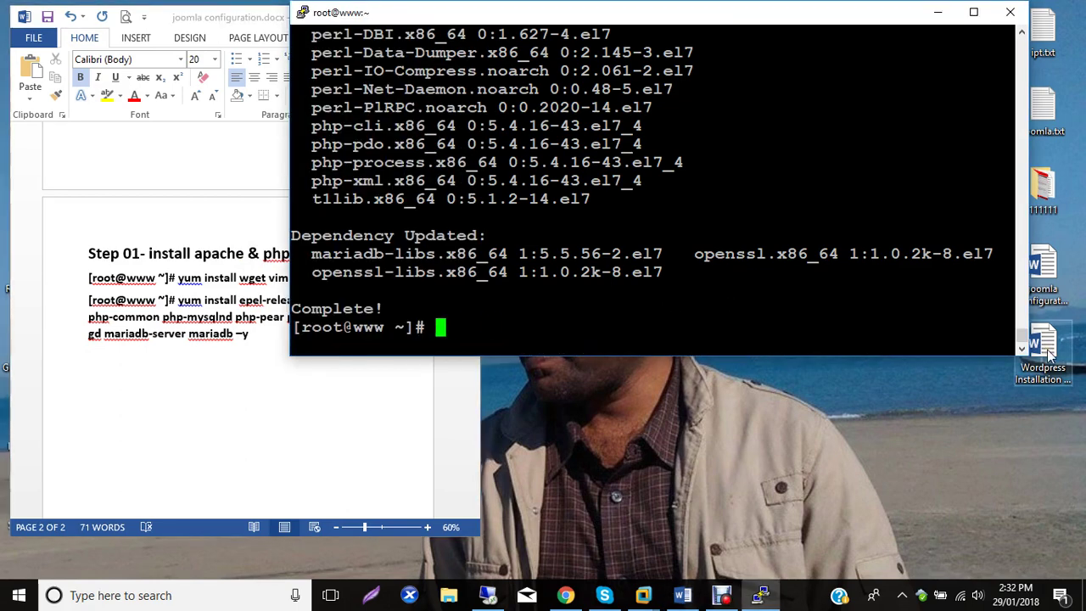
{"action": "type", "text": "cd /etc/"}
{"action": "key", "text": "BackSpace"}
{"action": "key", "text": "BackSpace"}
{"action": "key", "text": "BackSpace"}
{"action": "key", "text": "BackSpace"}
{"action": "key", "text": "BackSpace"}
{"action": "key", "text": "BackSpace"}
{"action": "key", "text": "BackSpace"}
{"action": "key", "text": "BackSpace"}
{"action": "type", "text": "vim /et"}
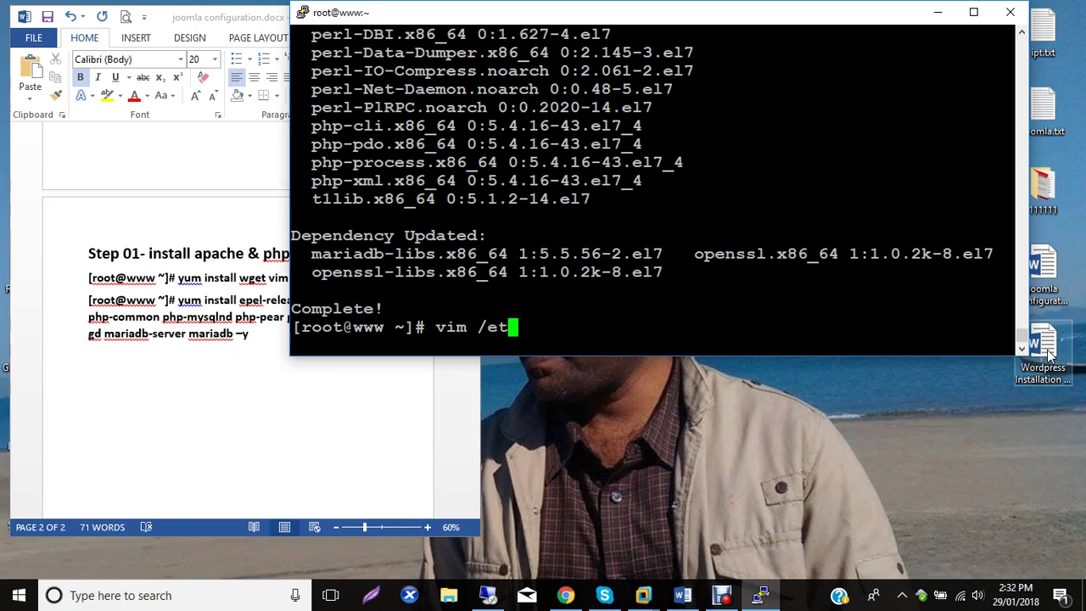
{"action": "type", "text": "c/httpd/conf"}
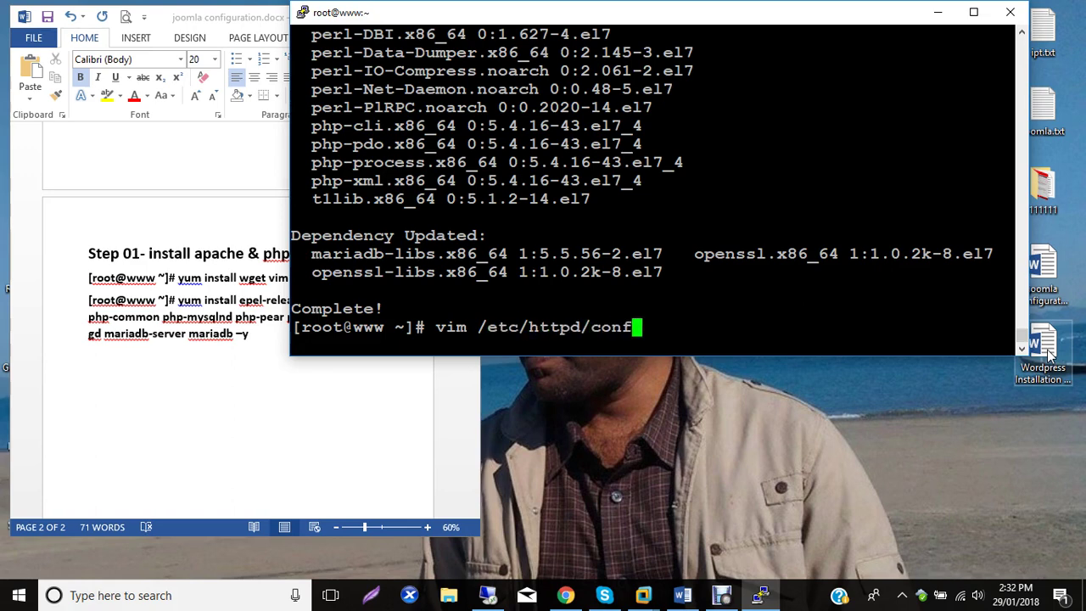
{"action": "type", "text": "/htt"}
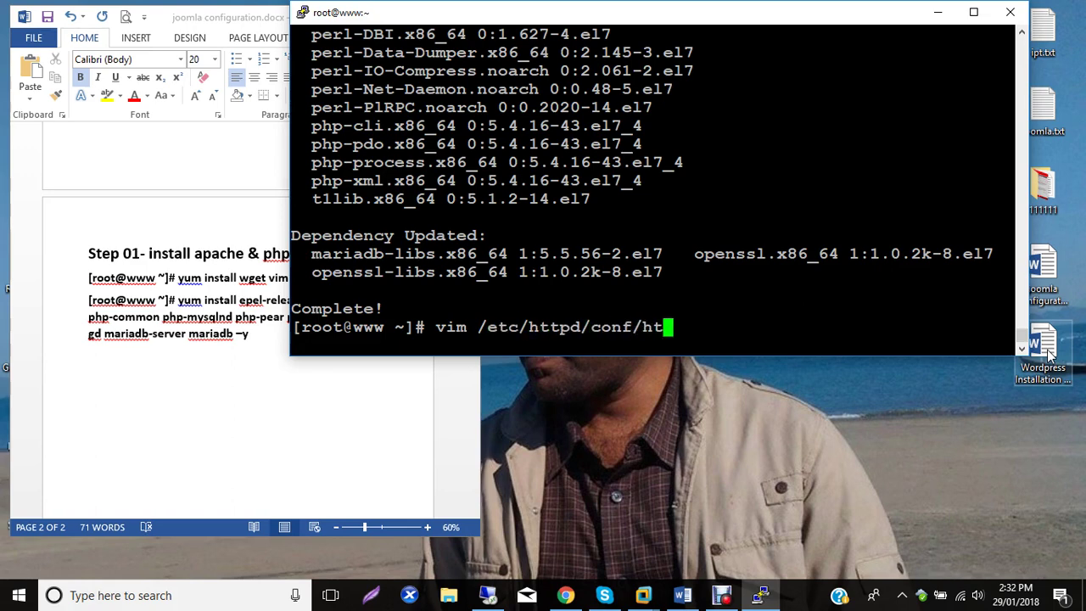
{"action": "key", "text": "Tab"}
{"action": "key", "text": "Return"}
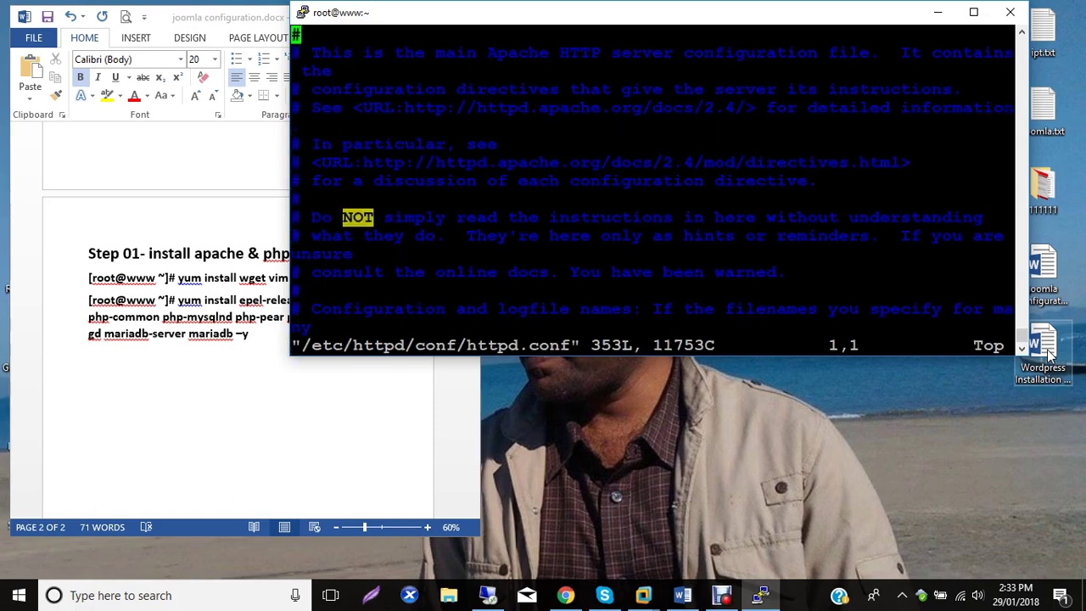
{"action": "type", "text": ":set n"}
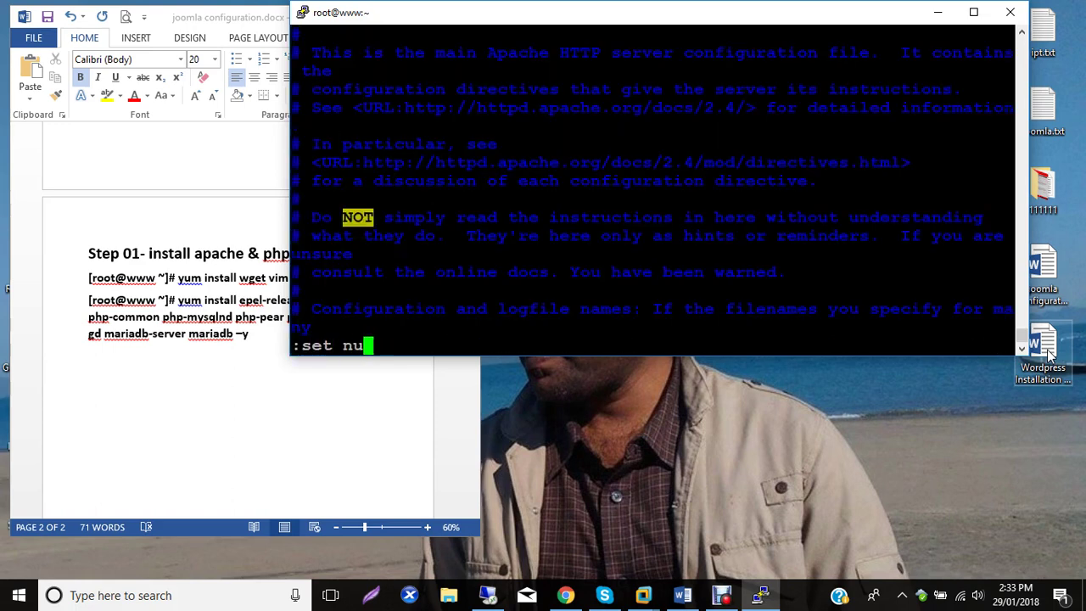
{"action": "type", "text": "u"}
{"action": "key", "text": "Return"}
{"action": "type", "text": ":set ic"}
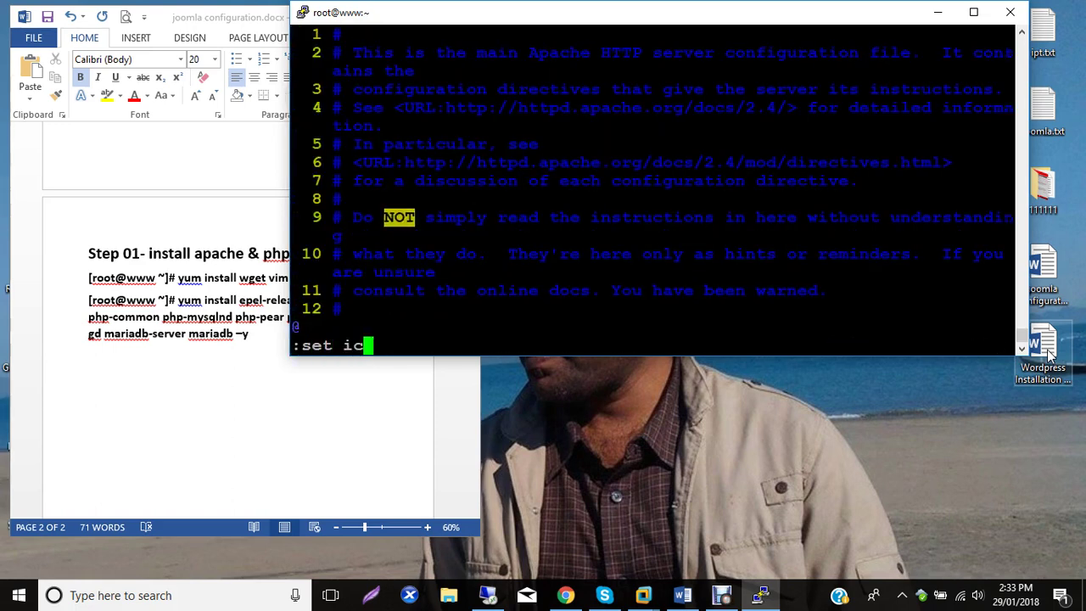
{"action": "key", "text": "Return"}
{"action": "type", "text": "/allowoverride"}
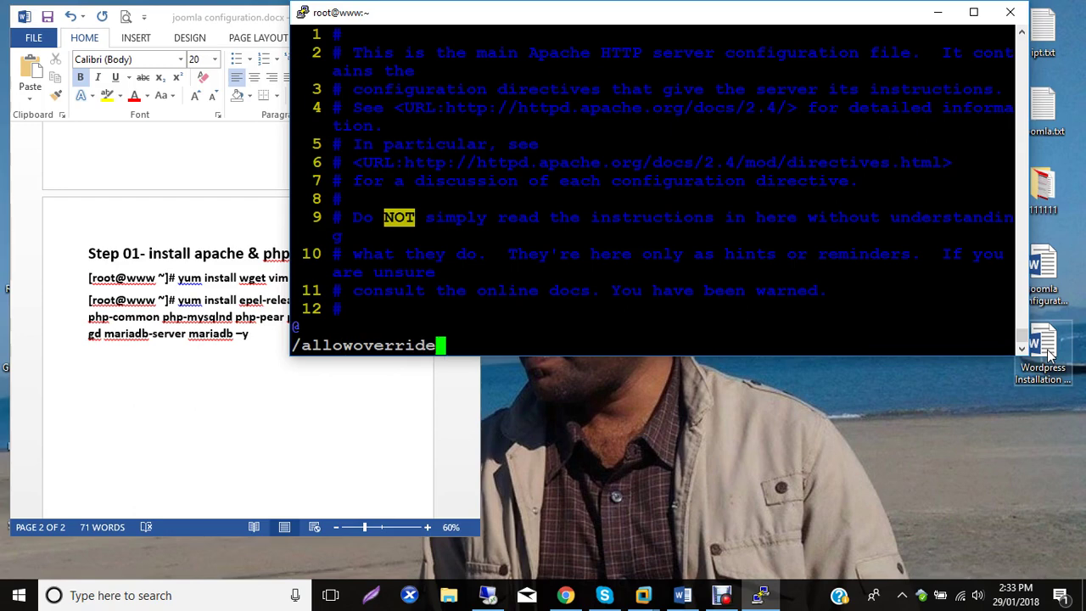
{"action": "key", "text": "Return"}
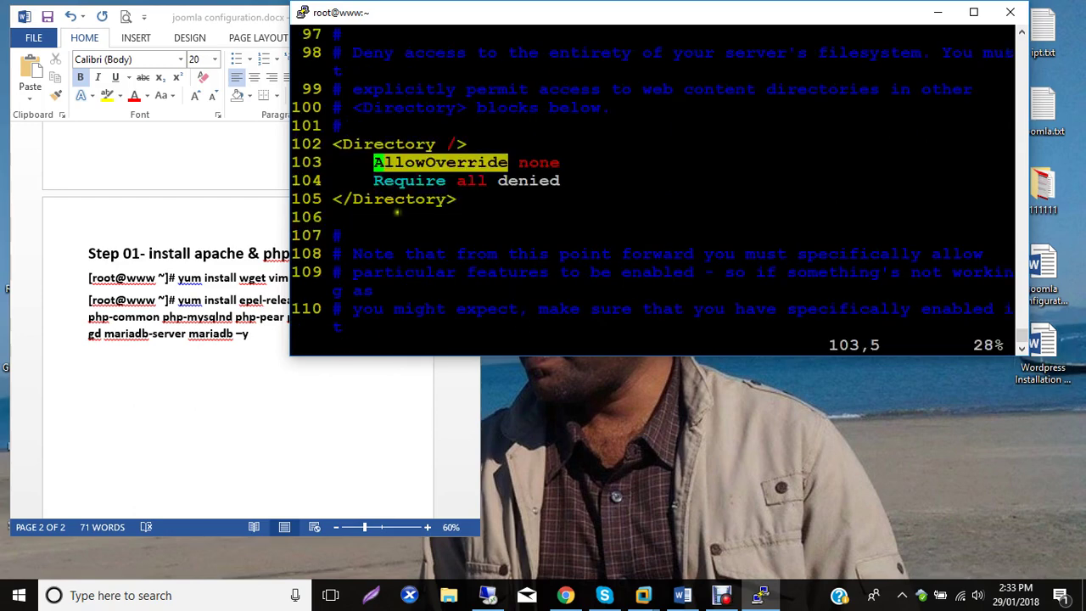
Change AllowOverride none to AllowOverride all on line 103.
{"action": "double_click", "coordinate": [315, 161]}
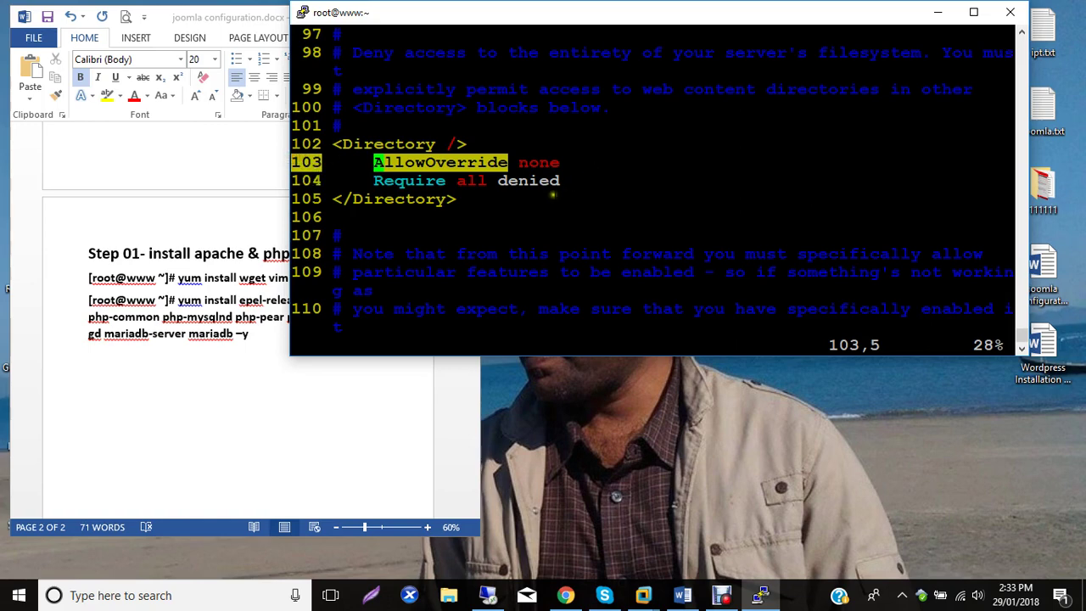
{"action": "left_click", "coordinate": [185, 402]}
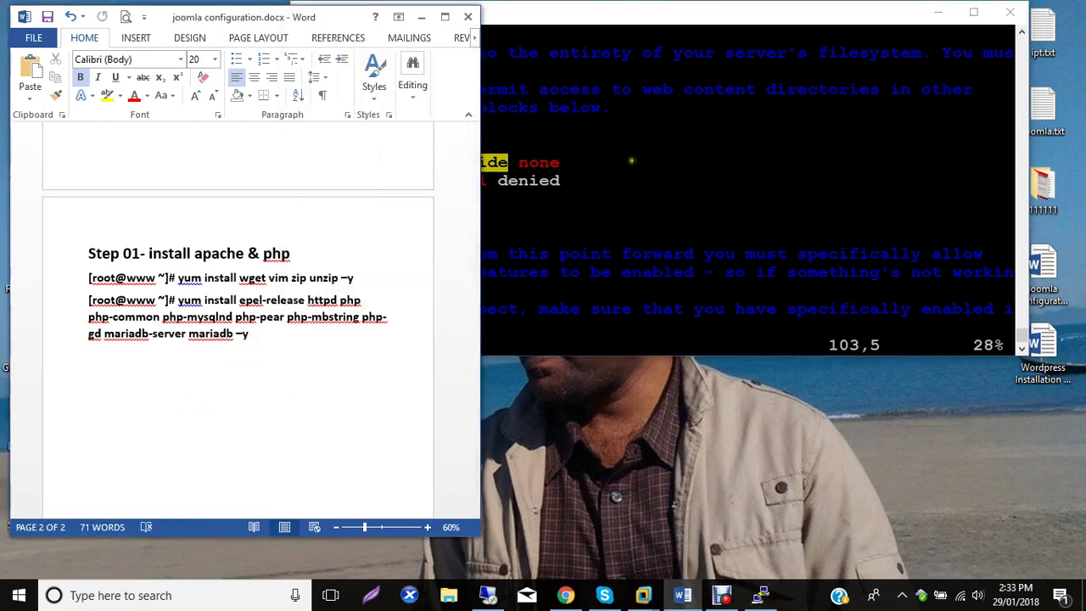
{"action": "left_click", "coordinate": [575, 164]}
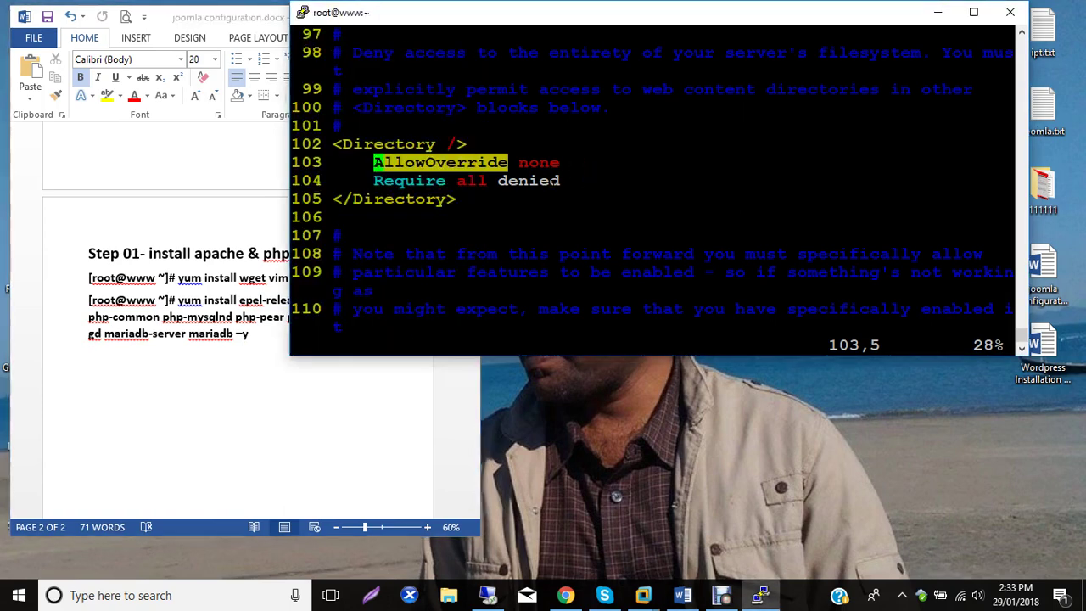
{"action": "key", "text": "Right"}
{"action": "key", "text": "Right"}
{"action": "key", "text": "w"}
{"action": "key", "text": "Right"}
{"action": "key", "text": "Right"}
{"action": "key", "text": "Right"}
{"action": "key", "text": "i"}
{"action": "key", "text": "Right"}
{"action": "key", "text": "BackSpace"}
{"action": "key", "text": "BackSpace"}
{"action": "key", "text": "BackSpace"}
{"action": "key", "text": "BackSpace"}
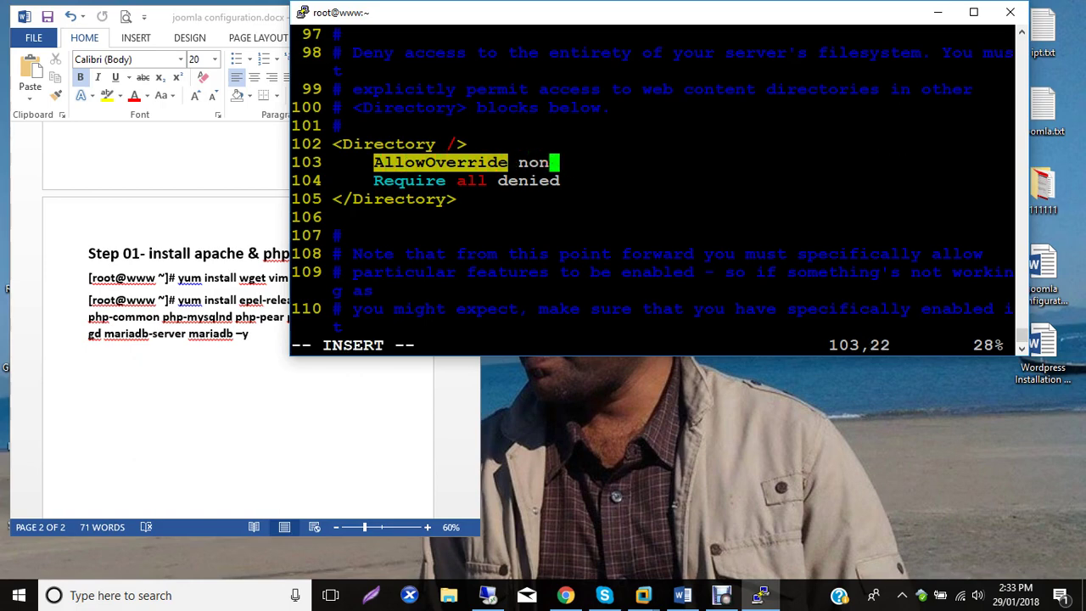
{"action": "type", "text": "all"}
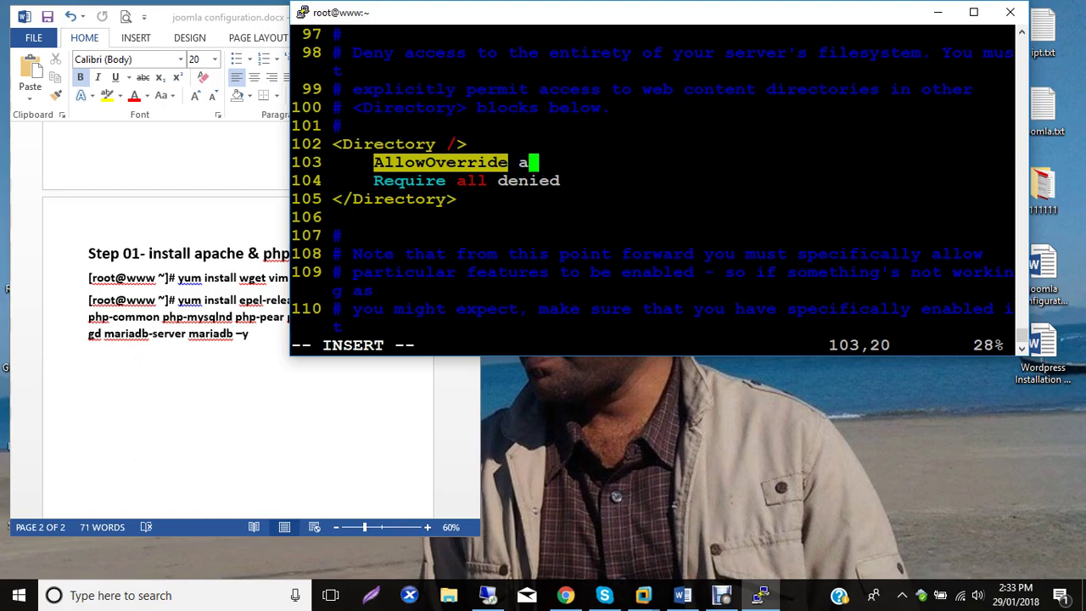
{"action": "key", "text": "Escape"}
Save httpd.conf with :wq and copy the vim /etc/httpd/conf/httpd.conf command line.
{"action": "type", "text": ":wq"}
{"action": "key", "text": "Return"}
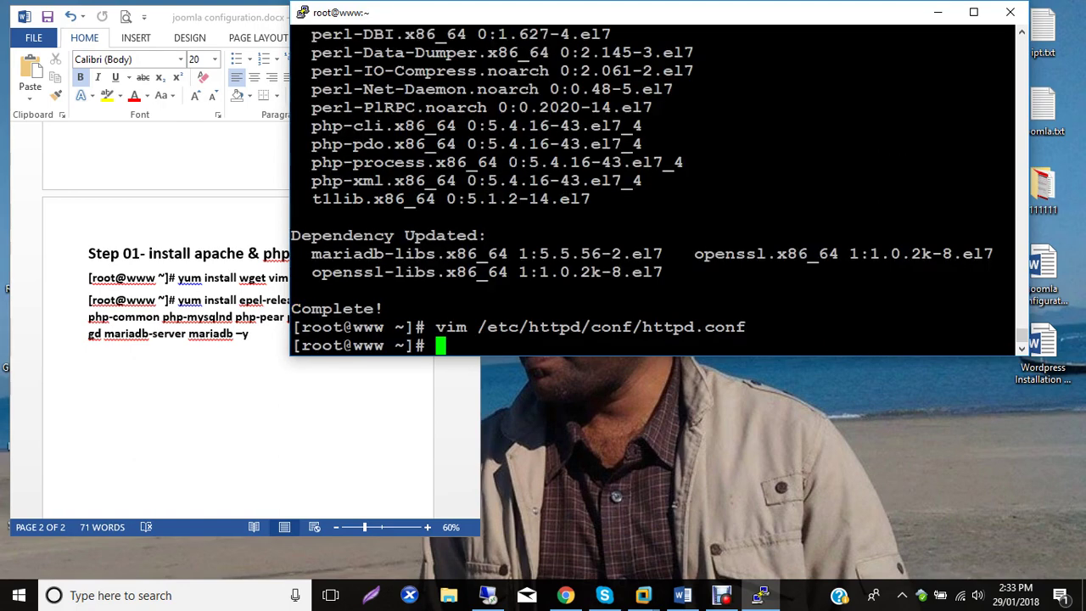
{"action": "left_click_drag", "start_coordinate": [775, 327], "coordinate": [324, 336]}
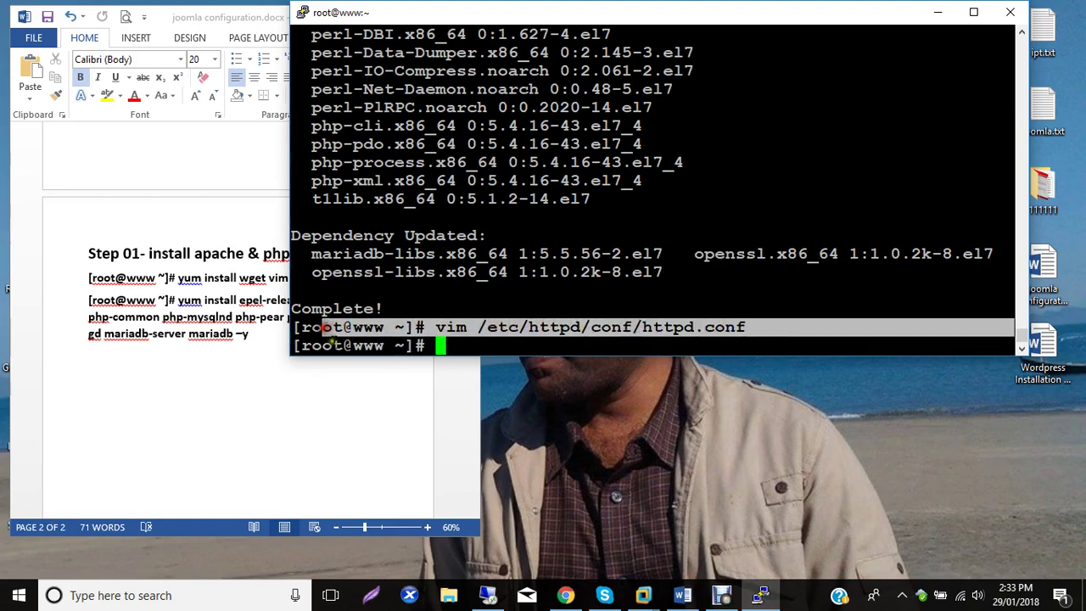
{"action": "left_click", "coordinate": [546, 306]}
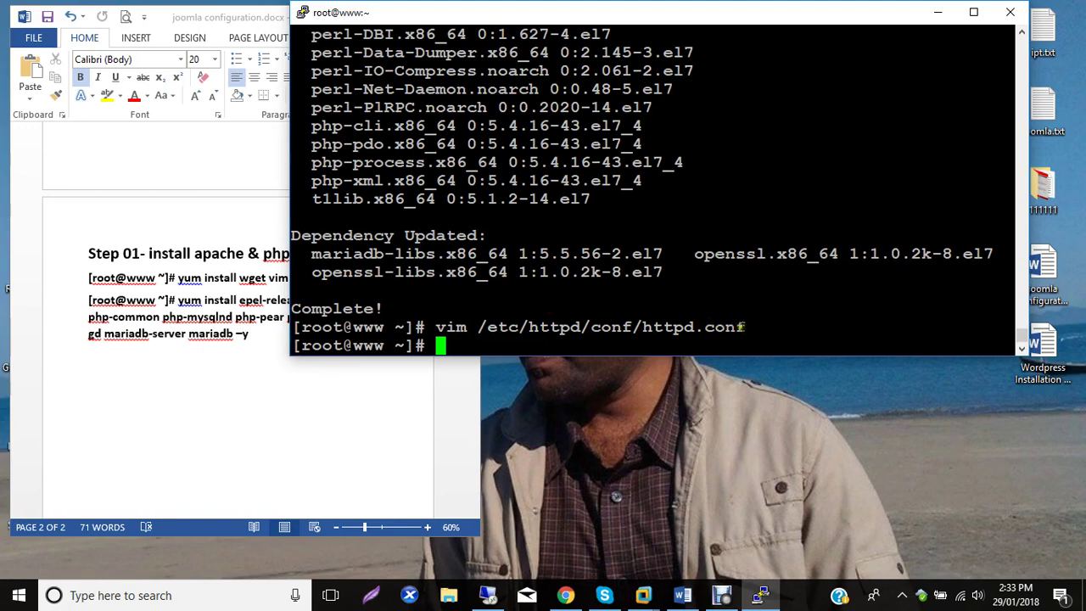
{"action": "left_click_drag", "start_coordinate": [746, 325], "coordinate": [296, 327]}
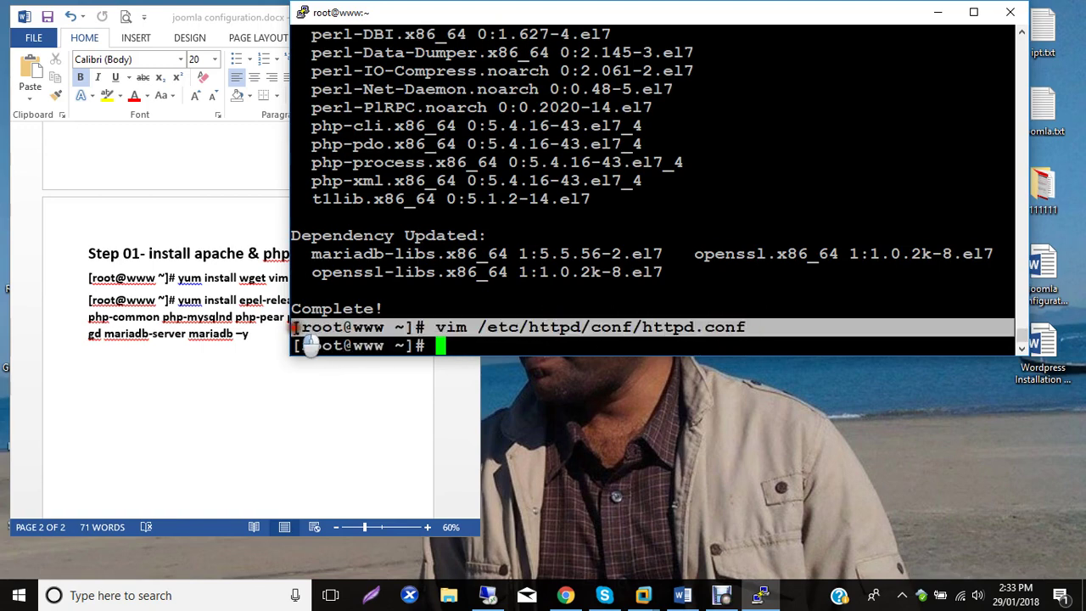
Paste the vim httpd.conf command into the notes, followed by the note 'change 103 no. line'.
{"action": "left_click", "coordinate": [150, 355]}
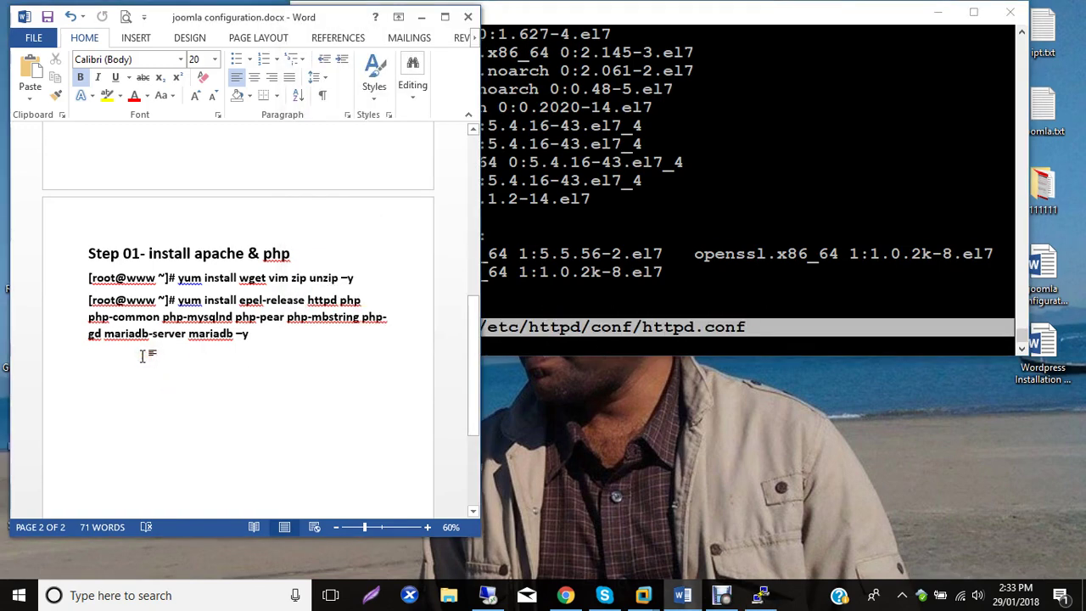
{"action": "type", "text": "[root@www ~]# vim /etc/httpd/conf/httpd.conf"}
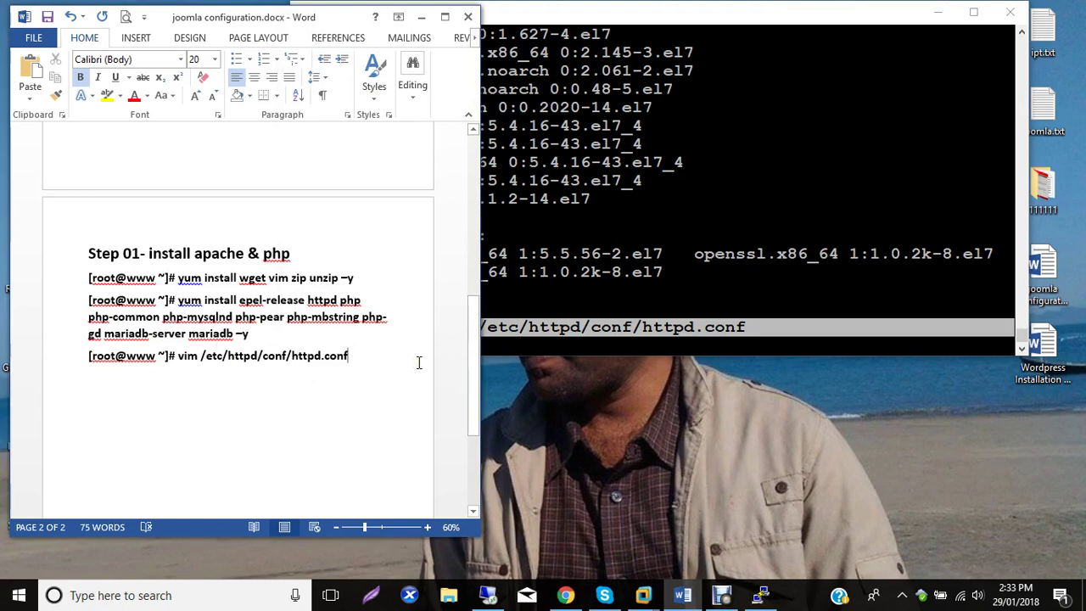
{"action": "key", "text": "Return"}
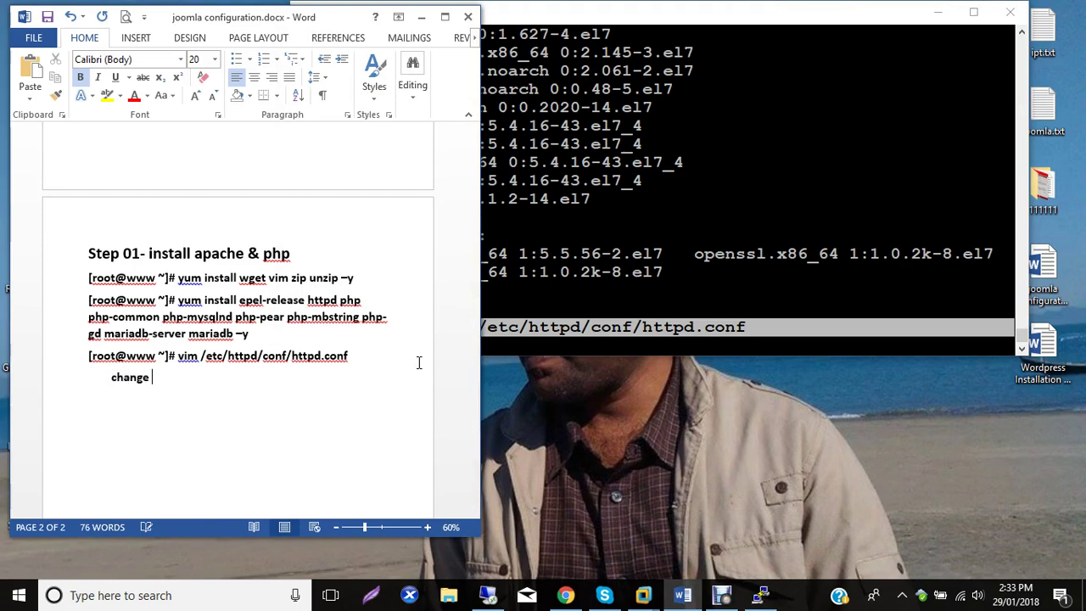
{"action": "type", "text": "change 103 no. line"}
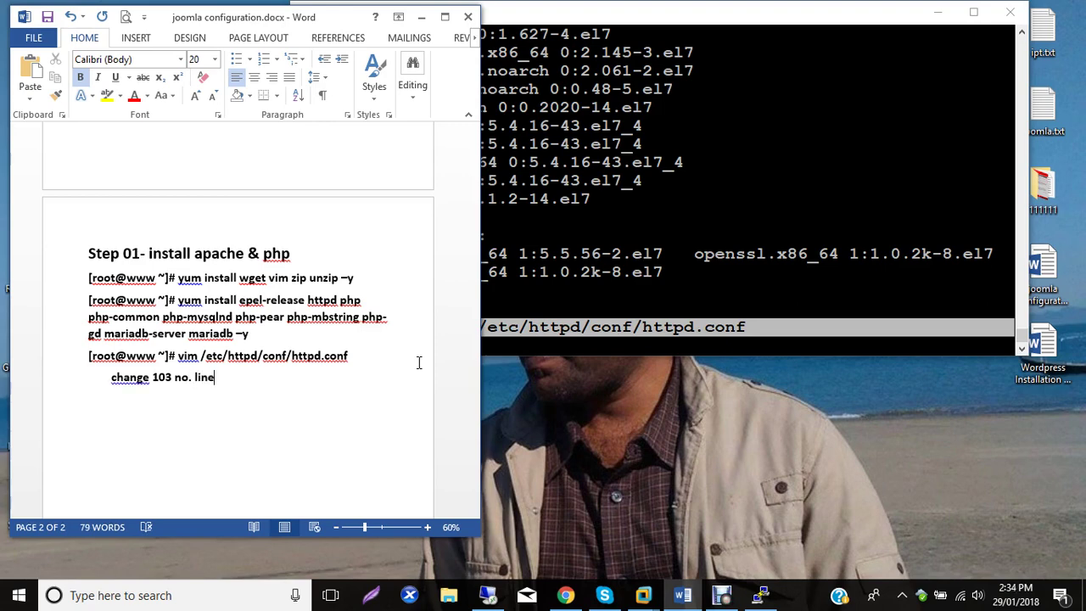
{"action": "key", "text": "Return"}
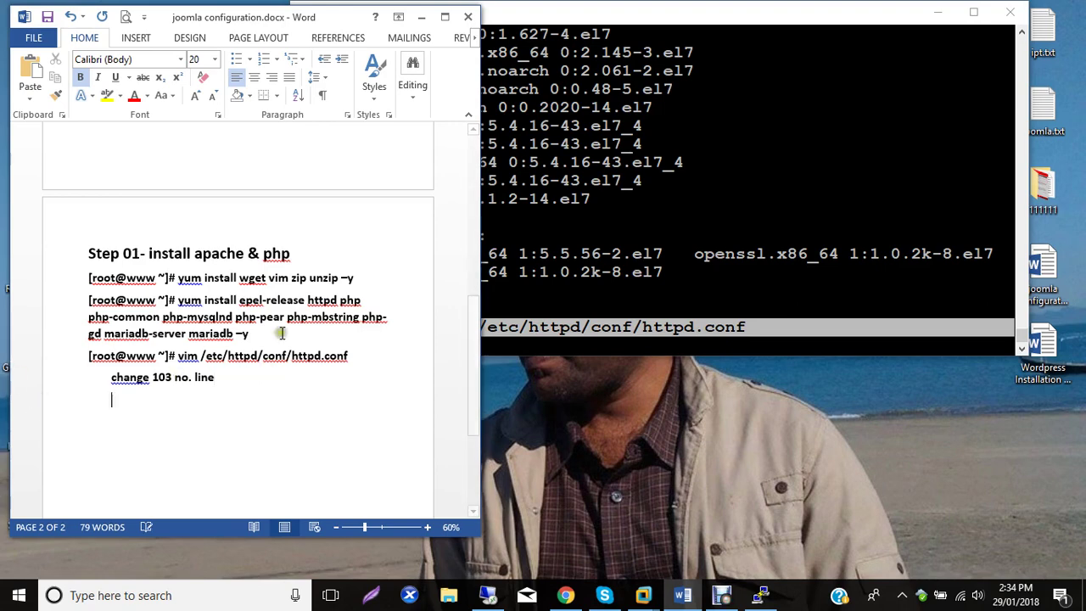
{"action": "left_click", "coordinate": [634, 329]}
Recall the vim command to reopen httpd.conf at line 103 and copy 'AllowOverride all'.
{"action": "key", "text": "Up"}
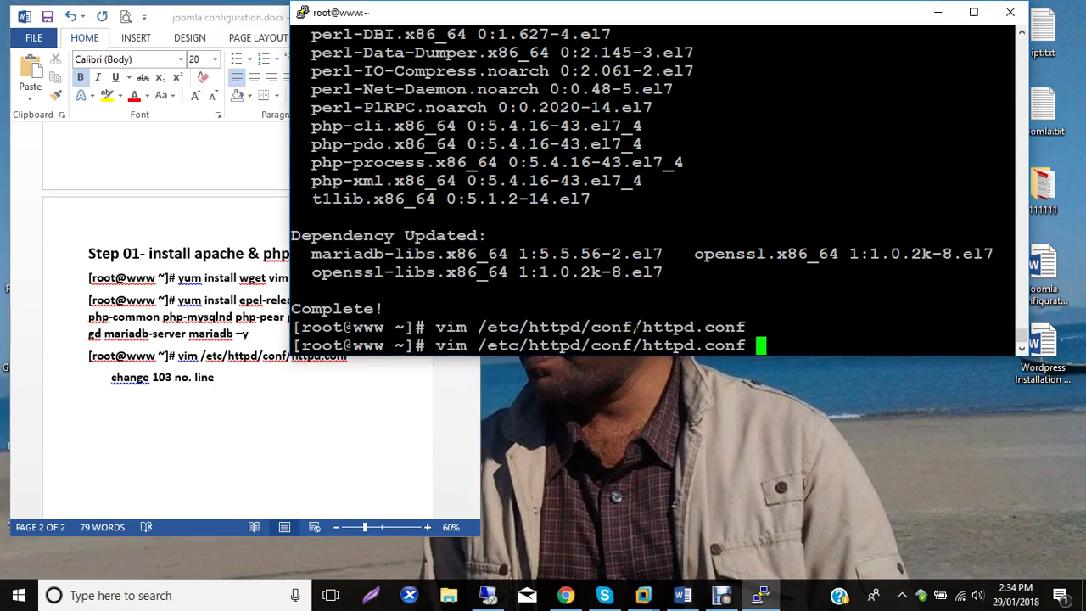
{"action": "key", "text": "Return"}
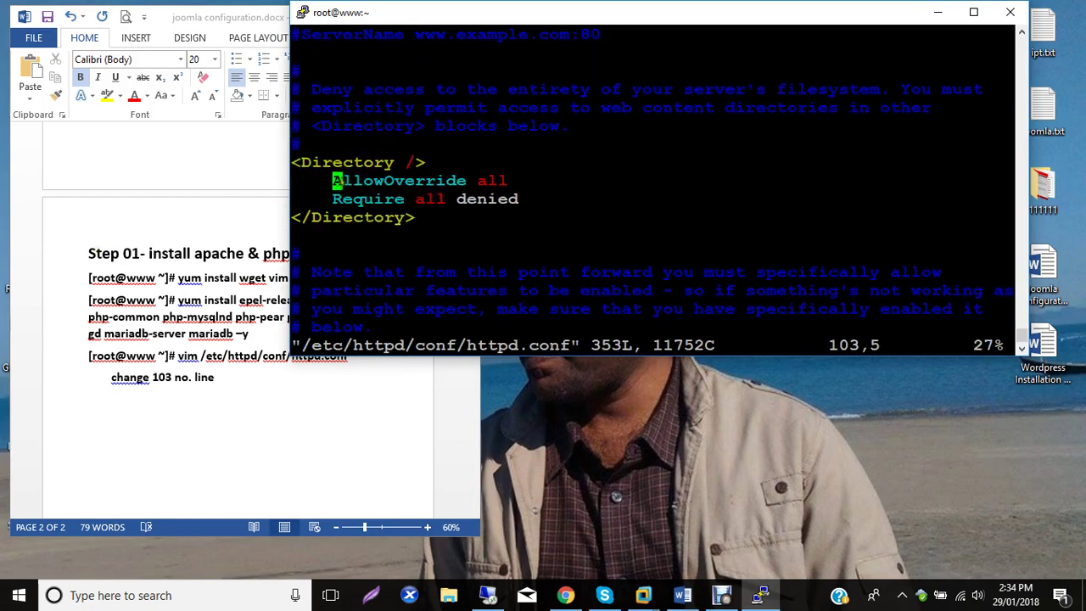
{"action": "left_click_drag", "start_coordinate": [334, 181], "coordinate": [512, 198]}
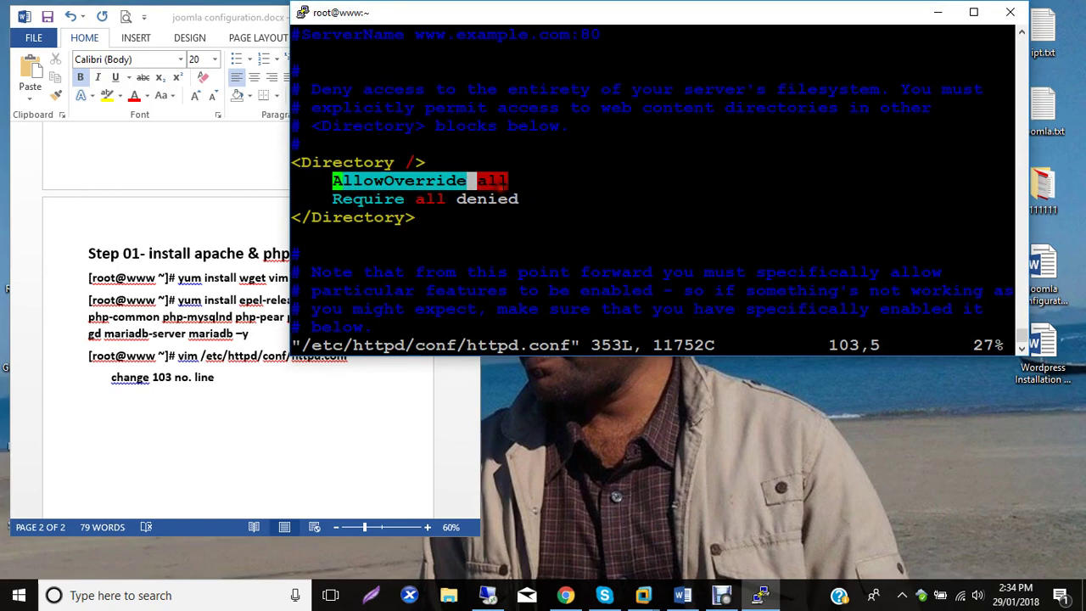
{"action": "left_click", "coordinate": [190, 399]}
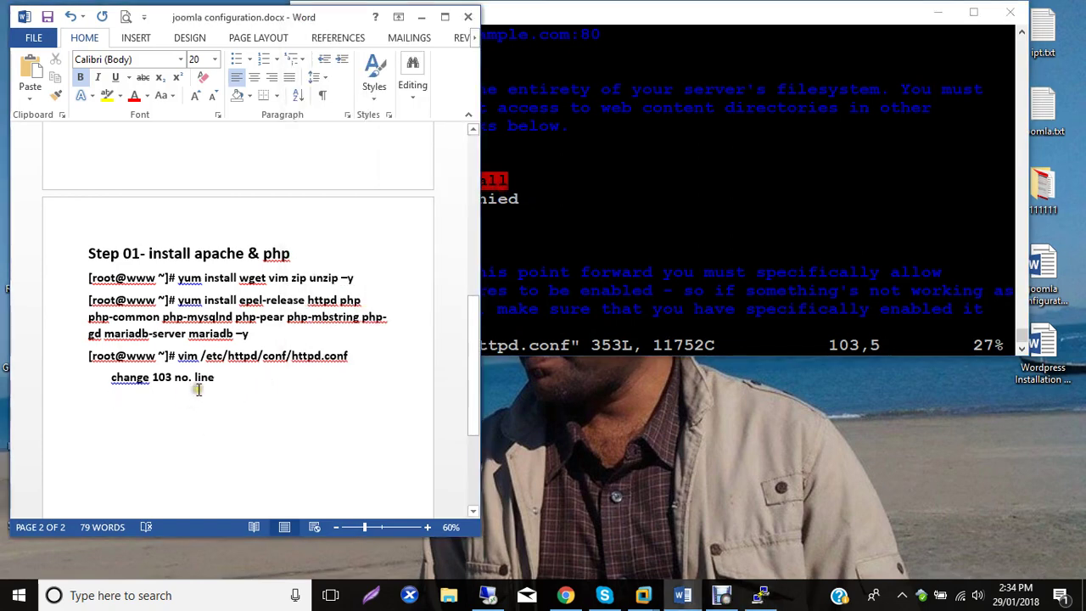
Paste '( AllowOverride all )' under the 'change 103 no. line' note, followed by blank lines.
{"action": "key", "text": "Tab"}
{"action": "key", "text": "ctrl+v"}
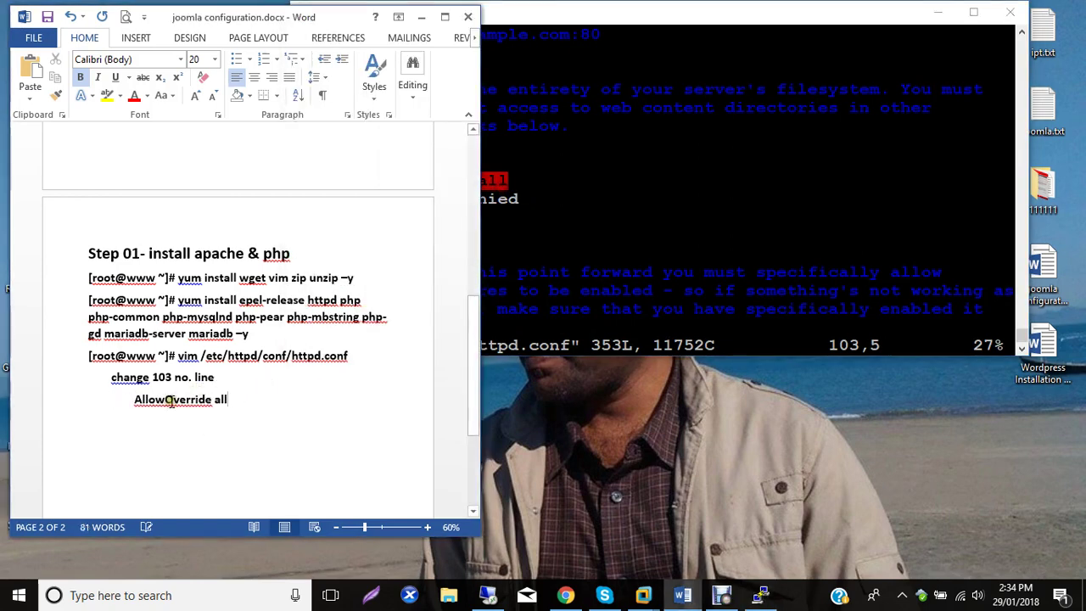
{"action": "type", "text": "("}
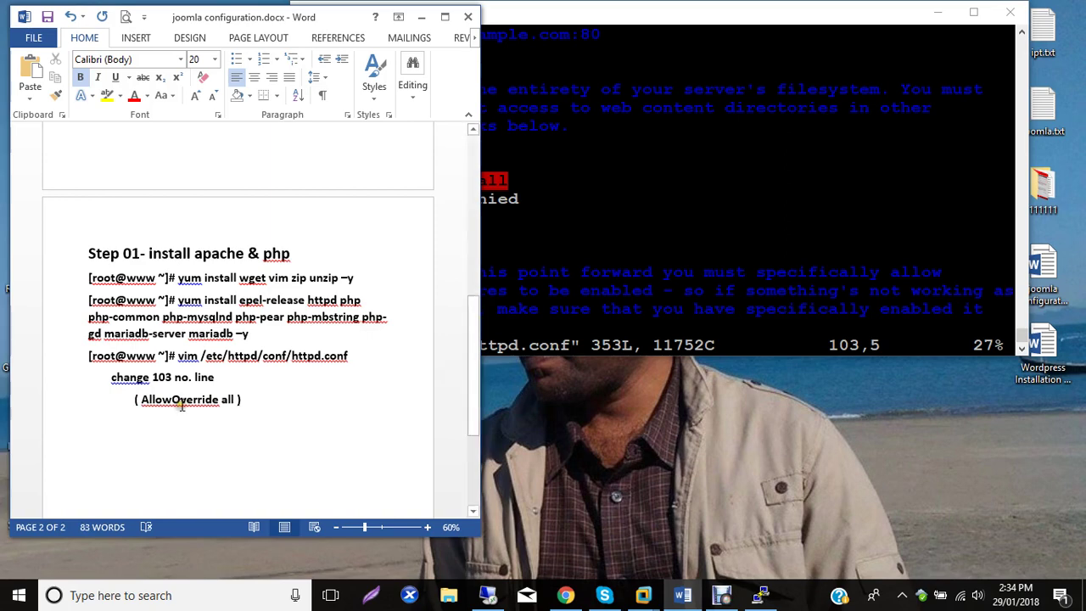
{"action": "key", "text": "Return"}
{"action": "key", "text": "Return"}
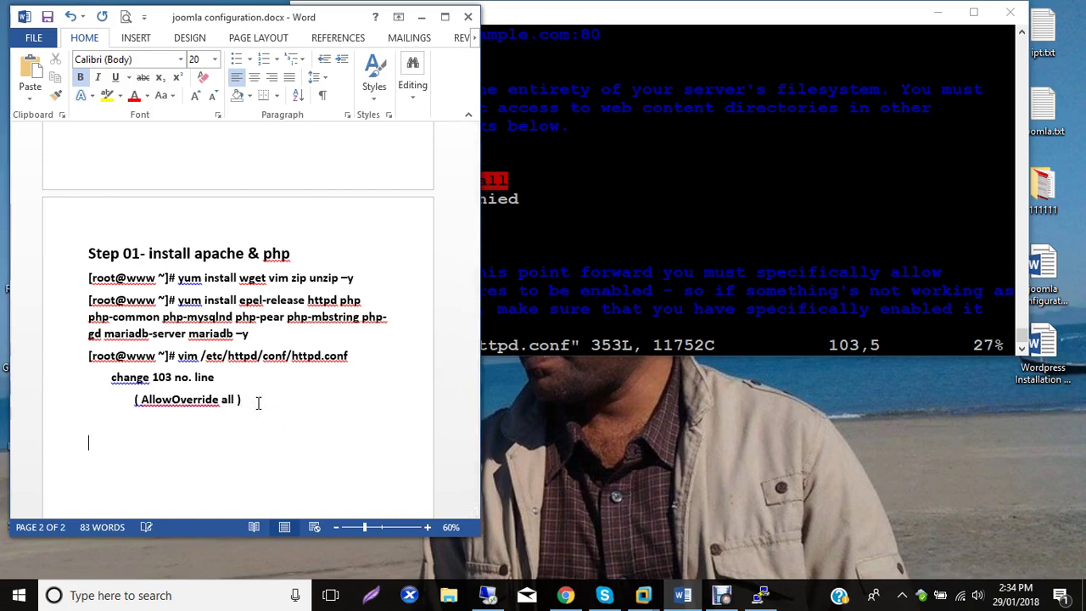
{"action": "left_click", "coordinate": [579, 254]}
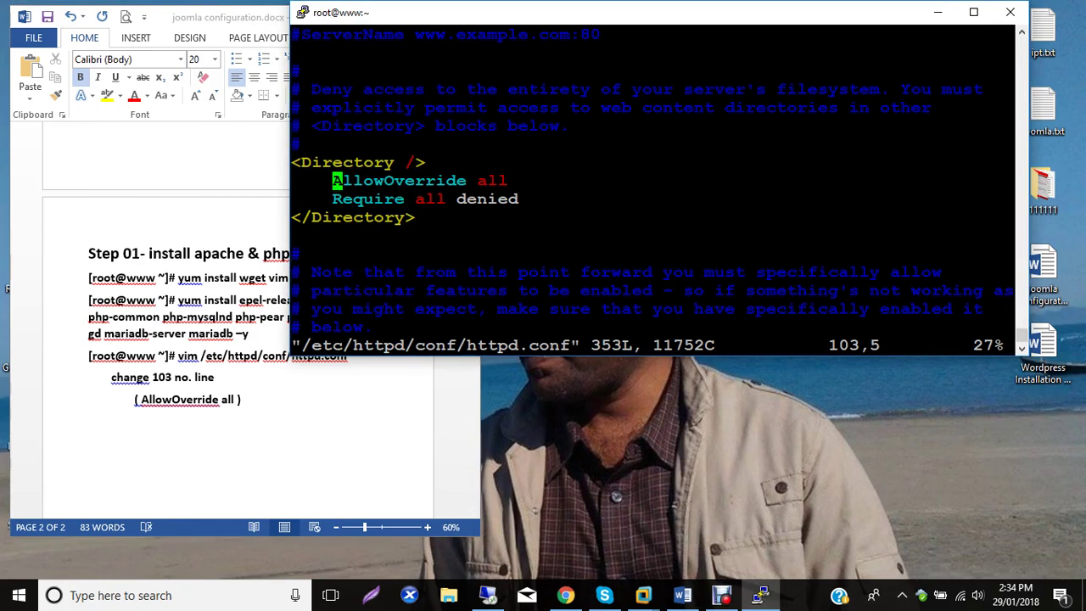
Save httpd.conf with :wq, clear the screen, and run systemctl start httpd.
{"action": "type", "text": ":"}
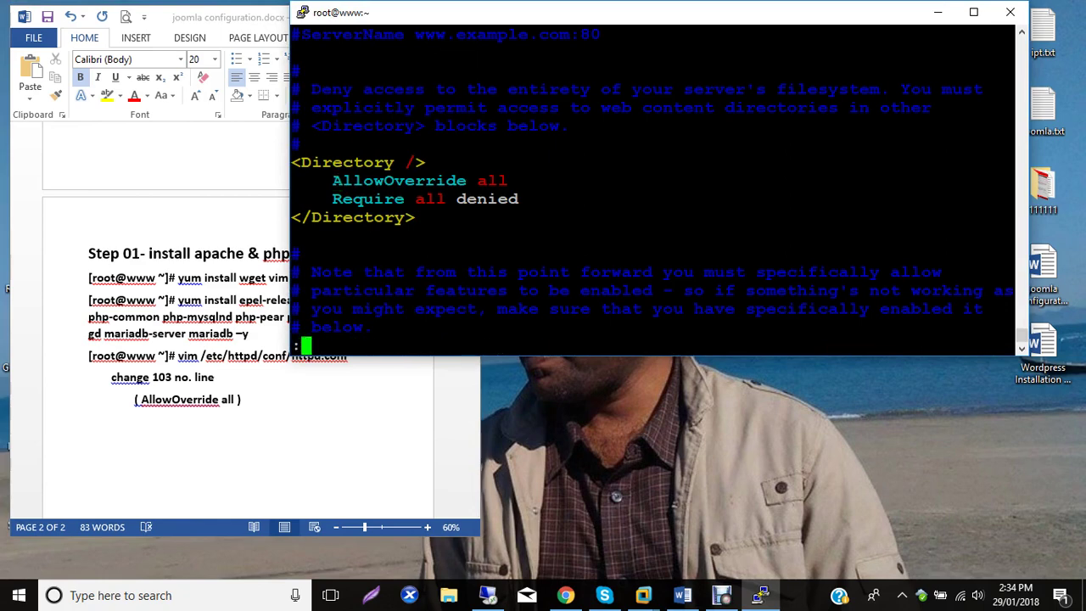
{"action": "type", "text": "wq"}
{"action": "key", "text": "Return"}
{"action": "type", "text": "clear"}
{"action": "key", "text": "Return"}
{"action": "type", "text": "syst"}
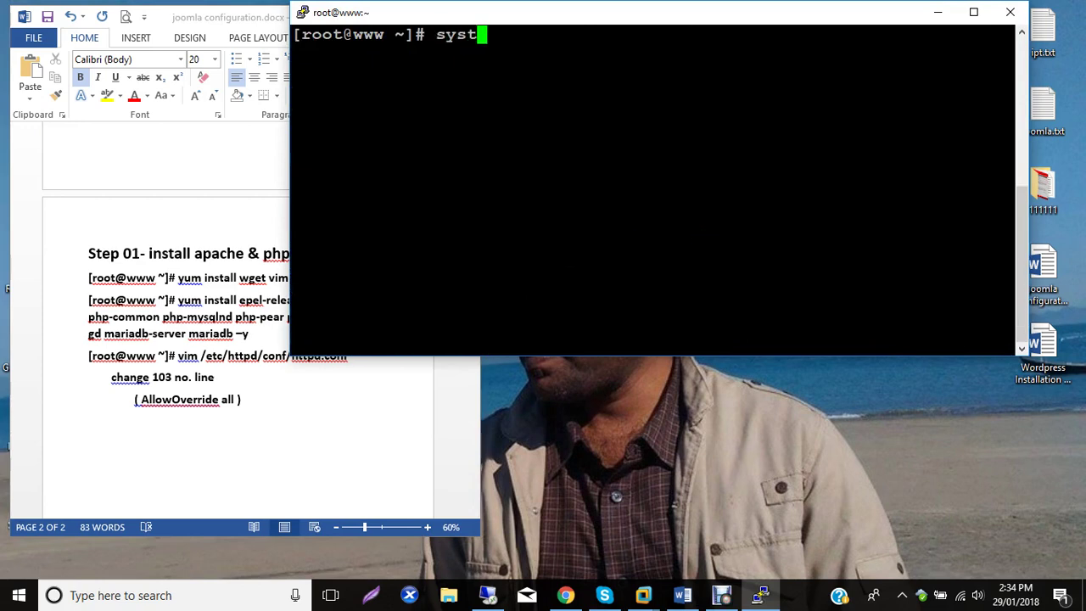
{"action": "type", "text": "emctl sta"}
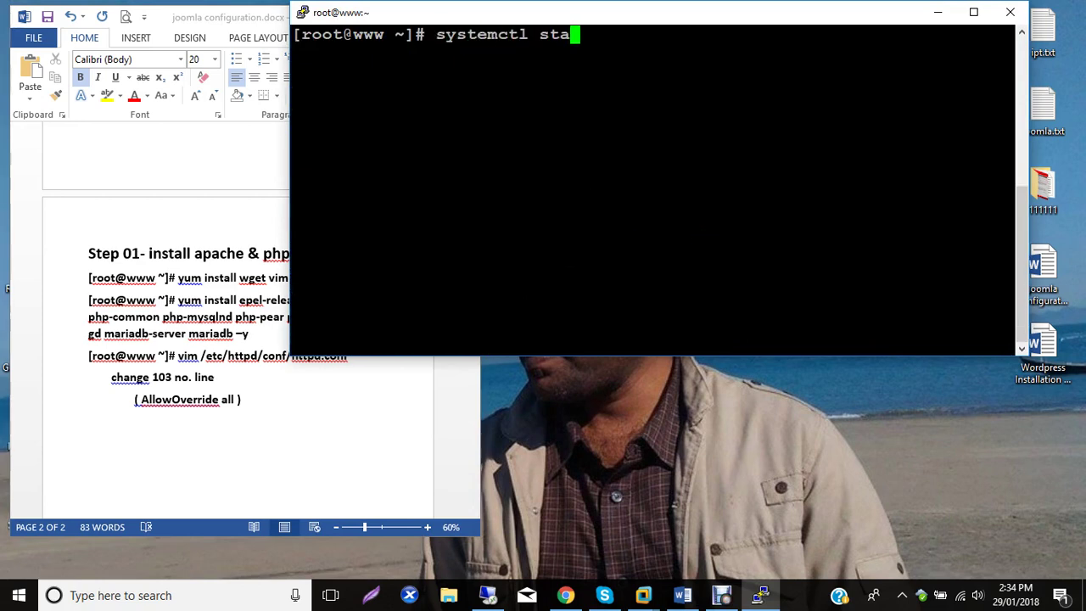
{"action": "type", "text": "rt httpd"}
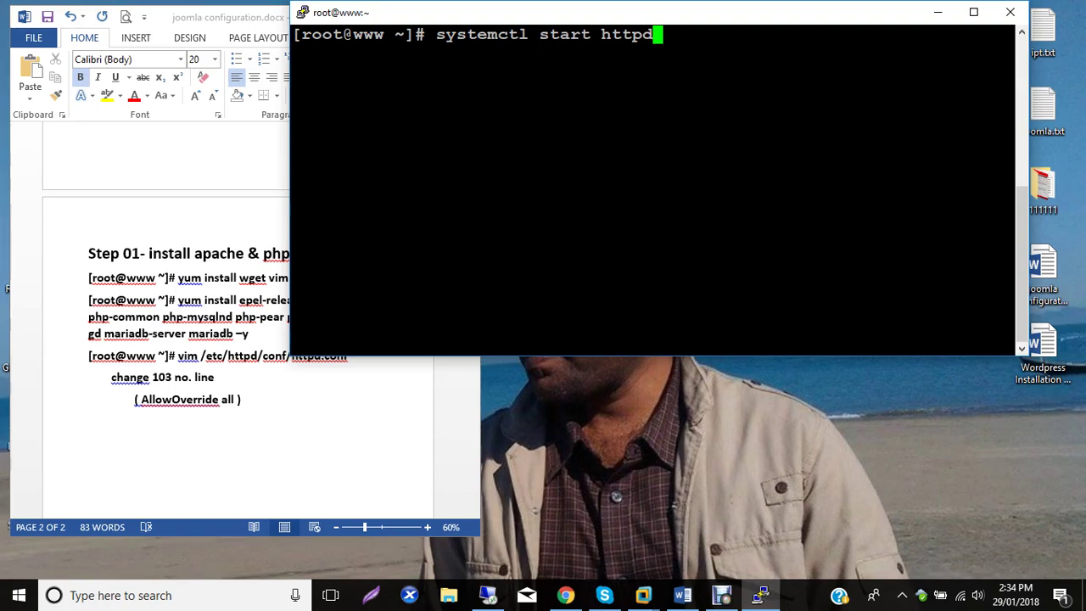
{"action": "key", "text": "Return"}
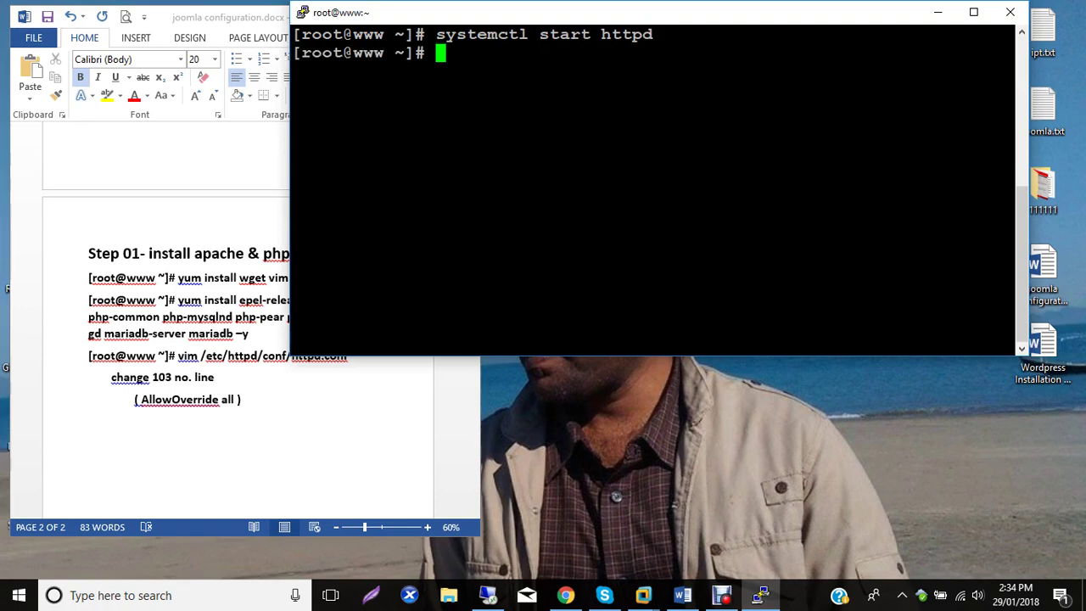
Edit the recalled start command into systemctl enable httpd and run it.
{"action": "type", "text": "clear"}
{"action": "key", "text": "Up"}
{"action": "key", "text": "Up"}
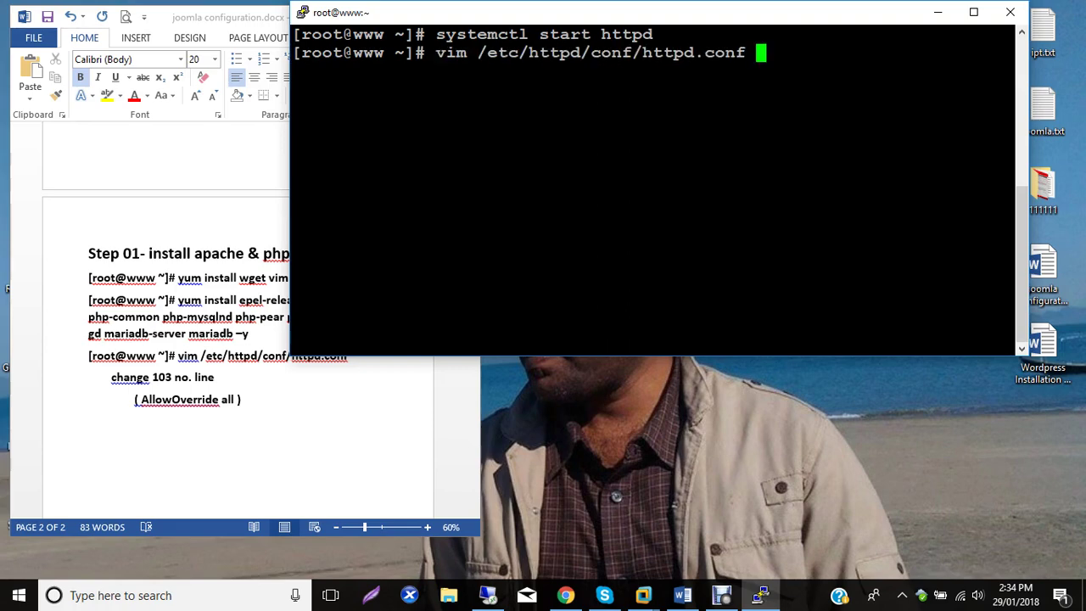
{"action": "key", "text": "Up"}
{"action": "key", "text": "Down"}
{"action": "key", "text": "Down"}
{"action": "key", "text": "Down"}
{"action": "key", "text": "Up"}
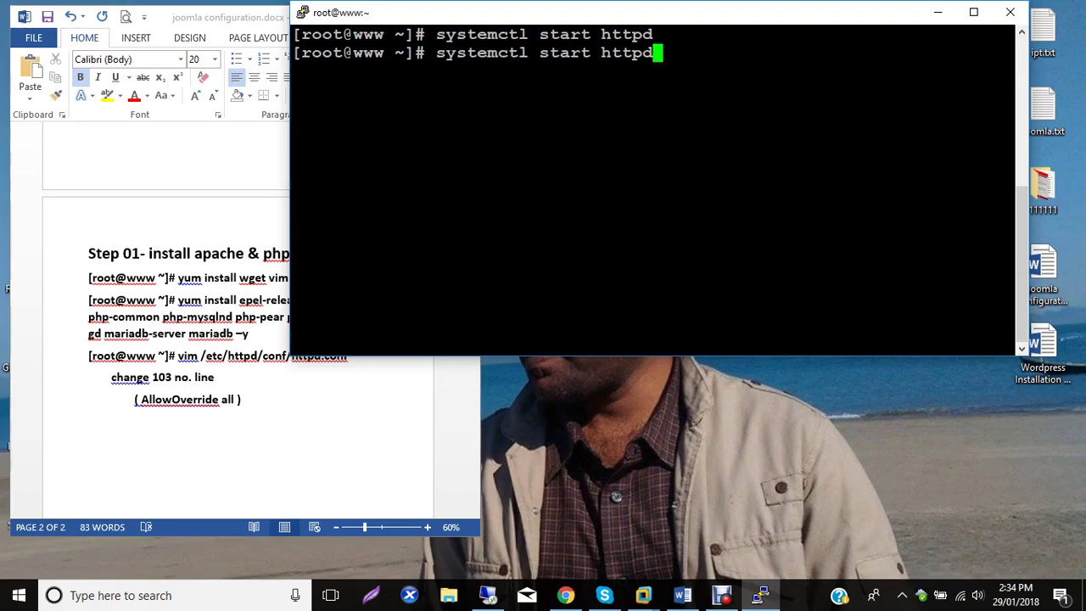
{"action": "key", "text": "Left"}
{"action": "key", "text": "Left"}
{"action": "key", "text": "Left"}
{"action": "key", "text": "Left"}
{"action": "key", "text": "Left"}
{"action": "key", "text": "Left"}
{"action": "key", "text": "BackSpace"}
{"action": "key", "text": "BackSpace"}
{"action": "key", "text": "BackSpace"}
{"action": "key", "text": "BackSpace"}
{"action": "key", "text": "BackSpace"}
{"action": "type", "text": "enable"}
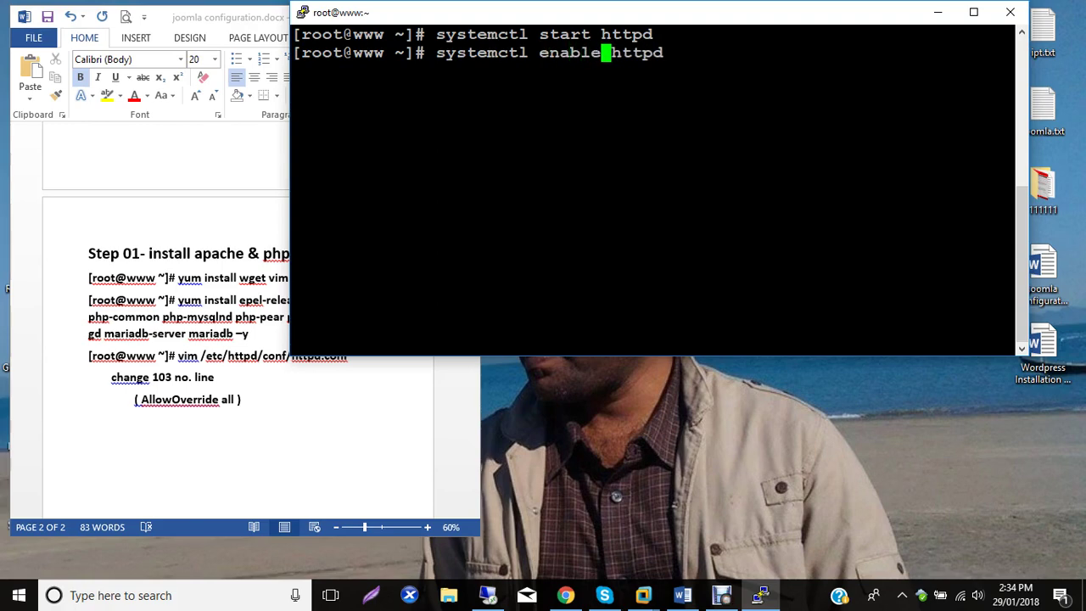
{"action": "key", "text": "Return"}
Copy the systemctl start httpd and enable httpd commands into the Word notes.
{"action": "left_click_drag", "start_coordinate": [679, 52], "coordinate": [288, 47]}
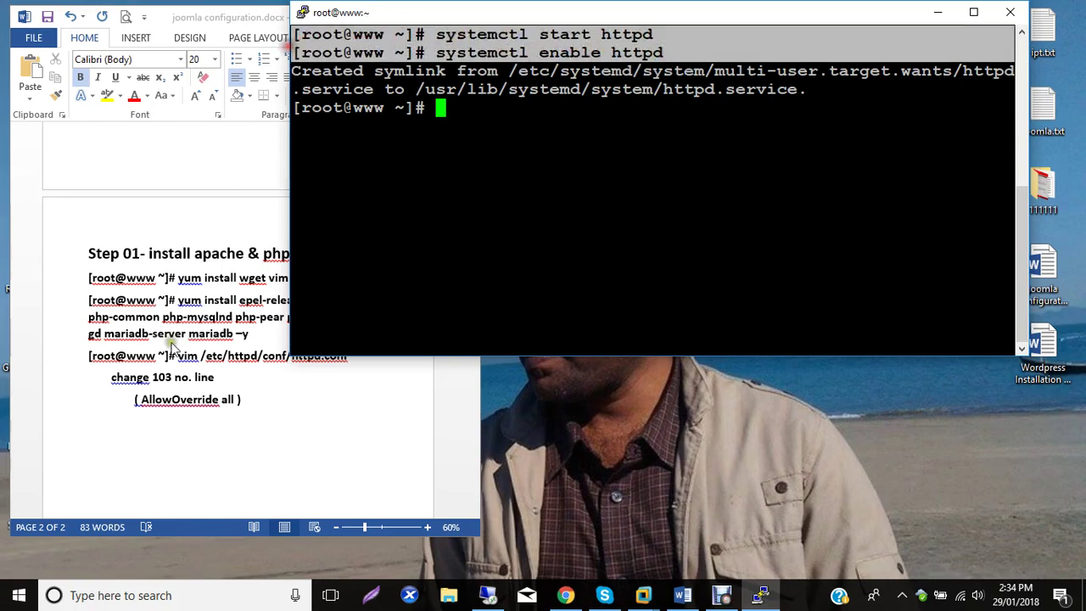
{"action": "left_click", "coordinate": [98, 421]}
{"action": "key", "text": "ctrl+v"}
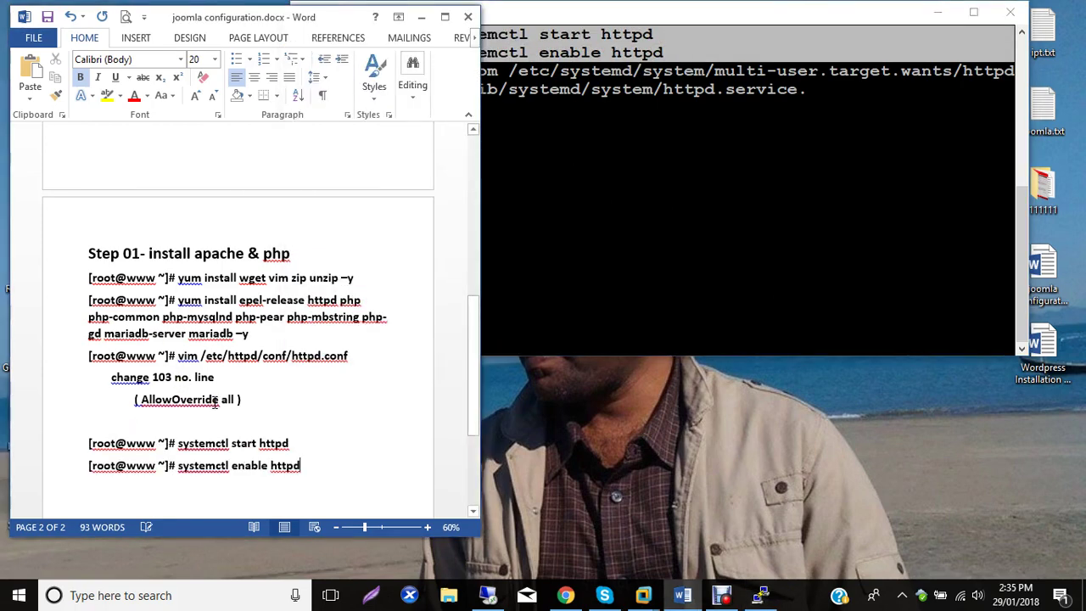
{"action": "left_click", "coordinate": [664, 128]}
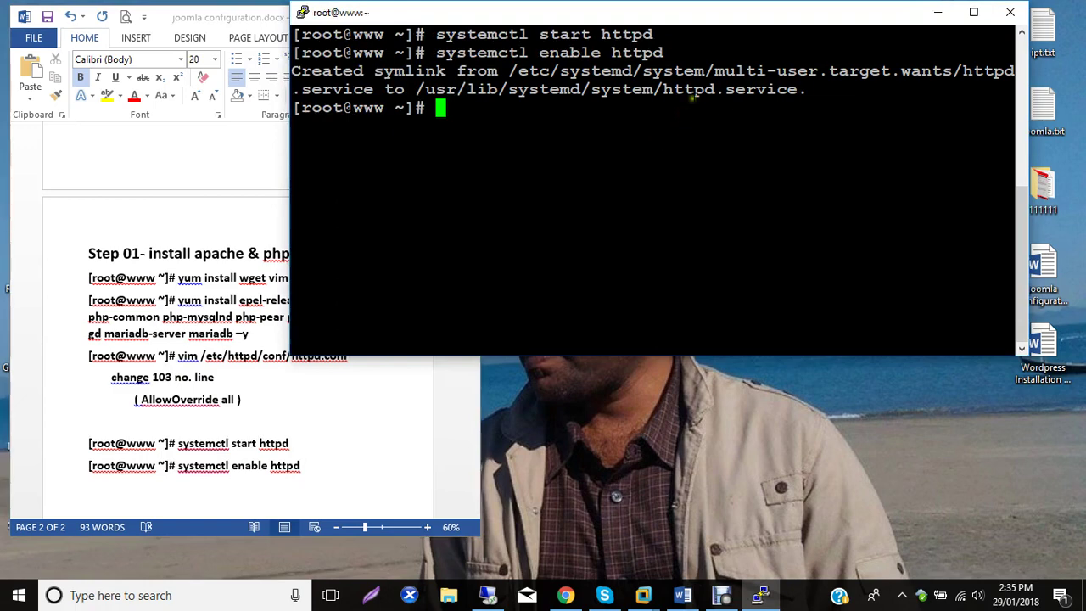
Run firewall-cmd --permanent --add-service=http, correcting the misspelled option.
{"action": "type", "text": "firewall-"}
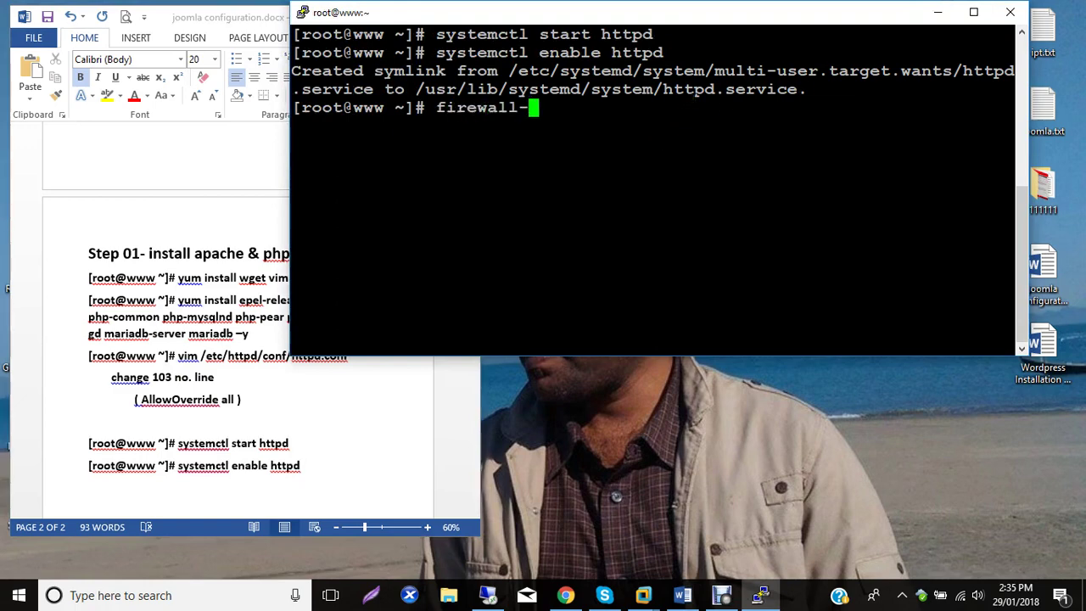
{"action": "type", "text": "cmd --per"}
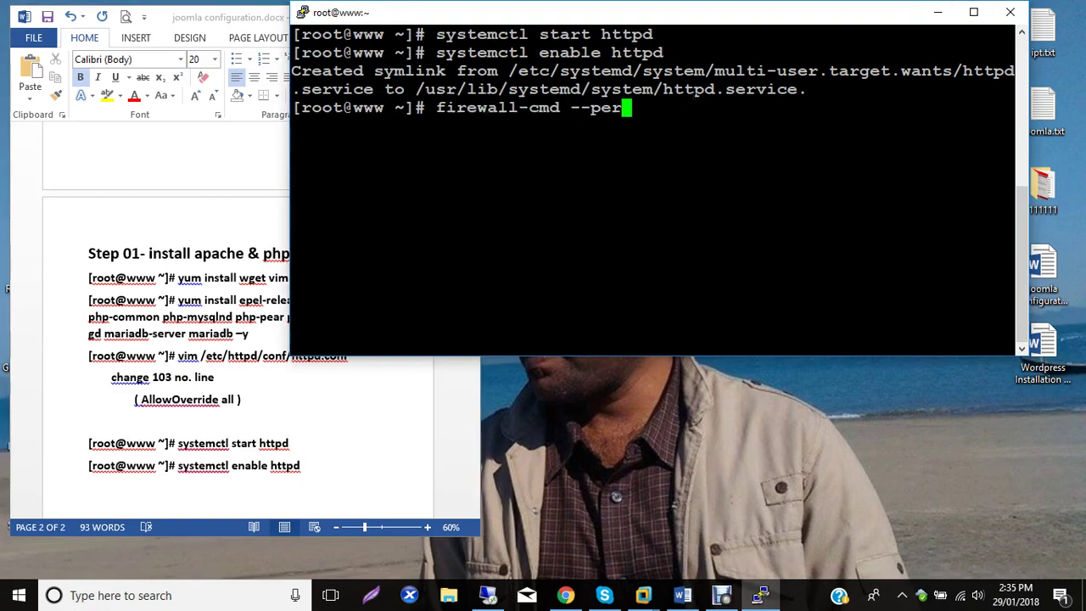
{"action": "type", "text": "manen"}
{"action": "key", "text": "BackSpace"}
{"action": "key", "text": "BackSpace"}
{"action": "key", "text": "BackSpace"}
{"action": "key", "text": "BackSpace"}
{"action": "key", "text": "BackSpace"}
{"action": "type", "text": "permanene"}
{"action": "key", "text": "BackSpace"}
{"action": "key", "text": "BackSpace"}
{"action": "key", "text": "BackSpace"}
{"action": "key", "text": "BackSpace"}
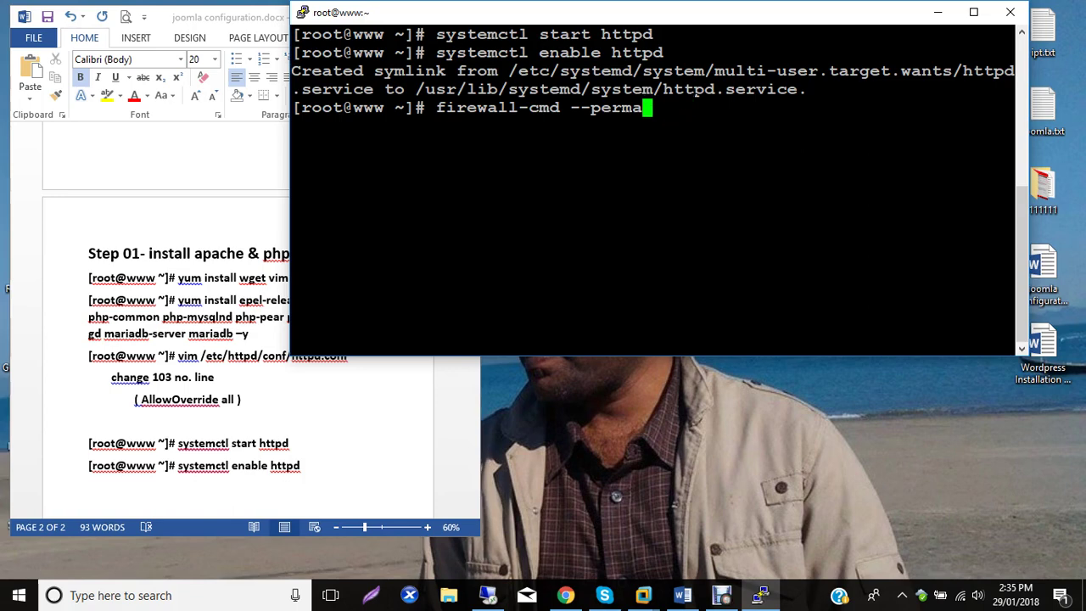
{"action": "type", "text": "ne"}
{"action": "key", "text": "BackSpace"}
{"action": "key", "text": "BackSpace"}
{"action": "key", "text": "BackSpace"}
{"action": "key", "text": "BackSpace"}
{"action": "key", "text": "BackSpace"}
{"action": "key", "text": "BackSpace"}
{"action": "key", "text": "BackSpace"}
{"action": "type", "text": "permanen"}
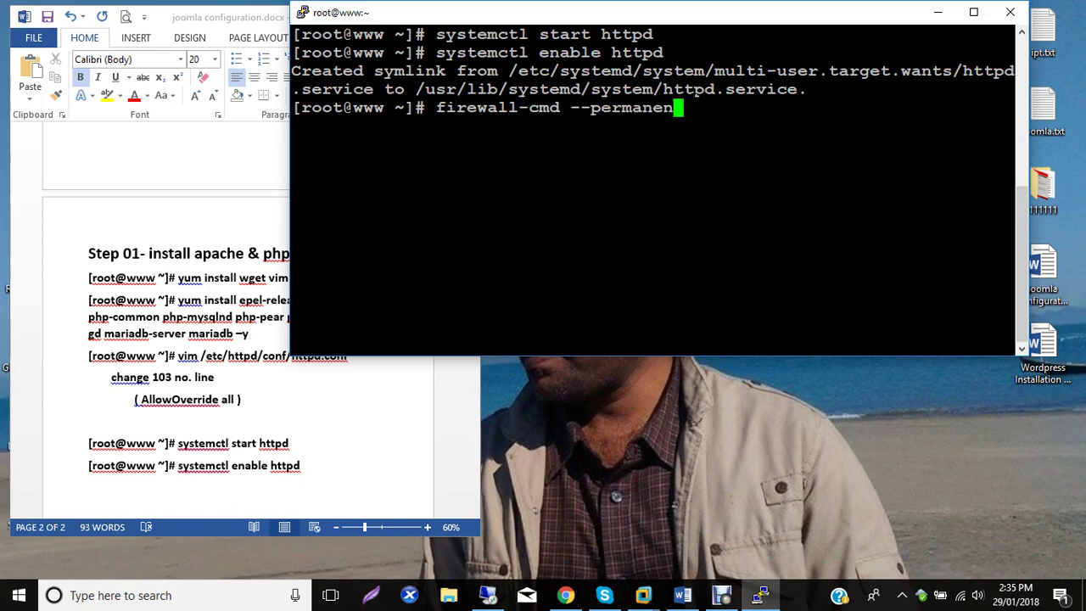
{"action": "type", "text": "t --add-ser"}
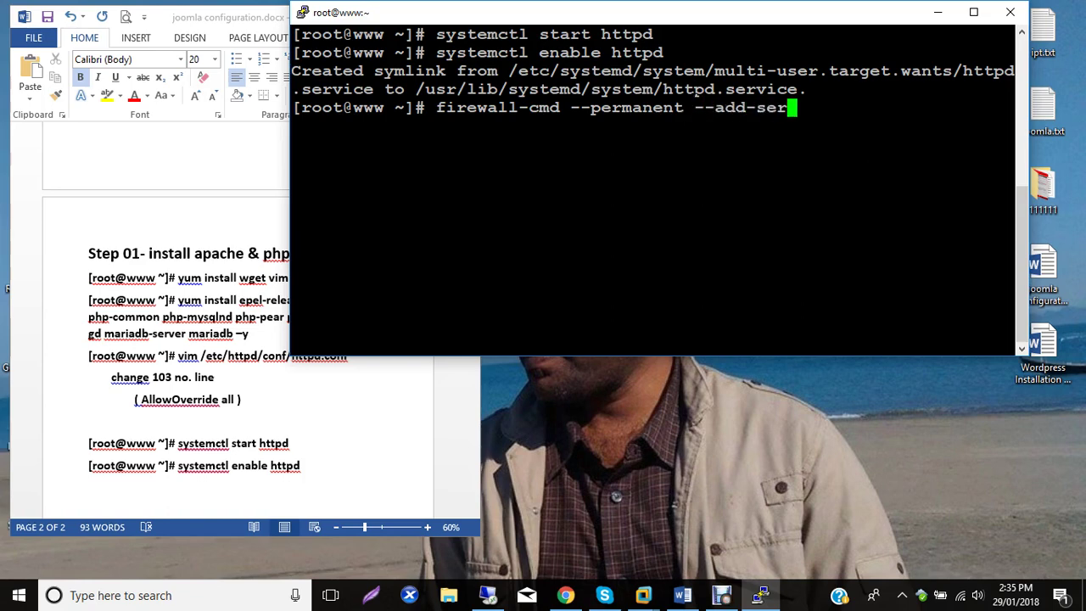
{"action": "type", "text": "vice=http"}
{"action": "key", "text": "Return"}
Run firewall-cmd --reload and select both firewall commands.
{"action": "type", "text": "firewall-cmd --reload"}
{"action": "key", "text": "Return"}
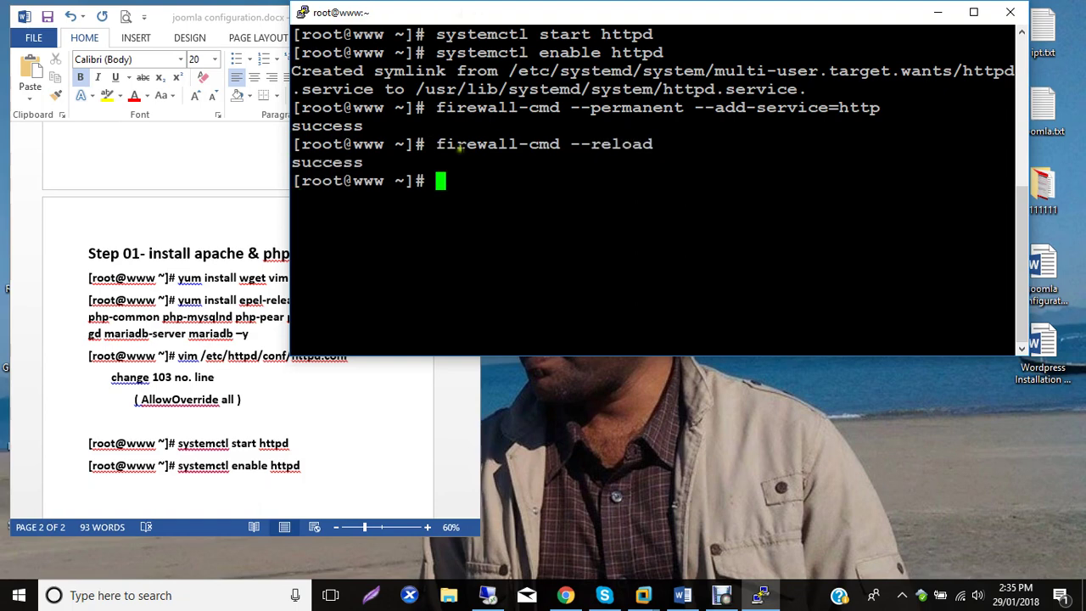
{"action": "left_click_drag", "start_coordinate": [660, 143], "coordinate": [304, 105]}
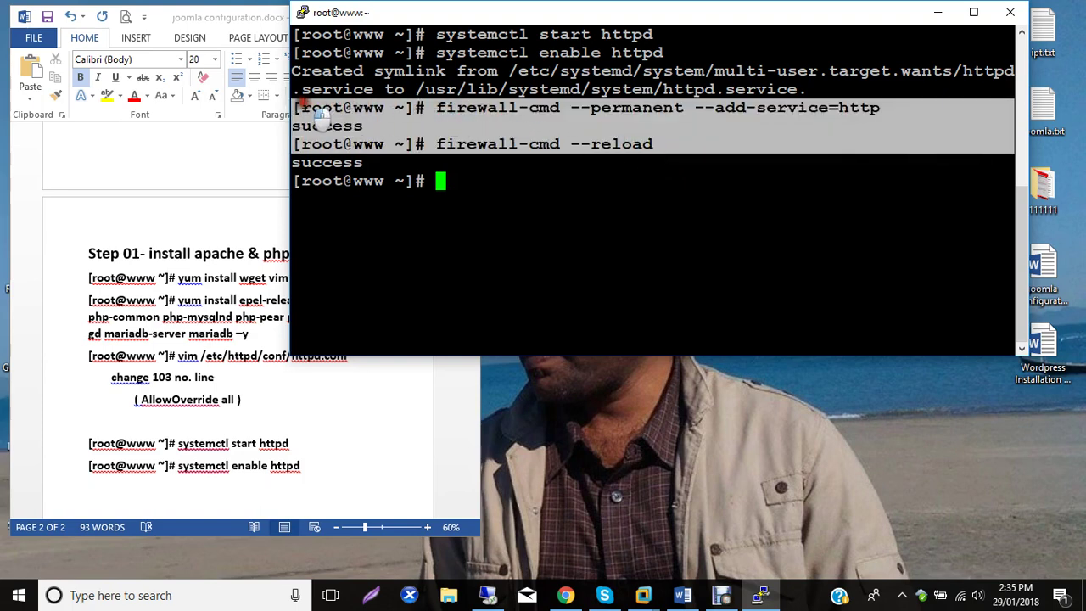
Paste both firewall-cmd commands below 'systemctl enable httpd' and delete the 'success' output.
{"action": "left_click_drag", "start_coordinate": [585, 129], "coordinate": [559, 125]}
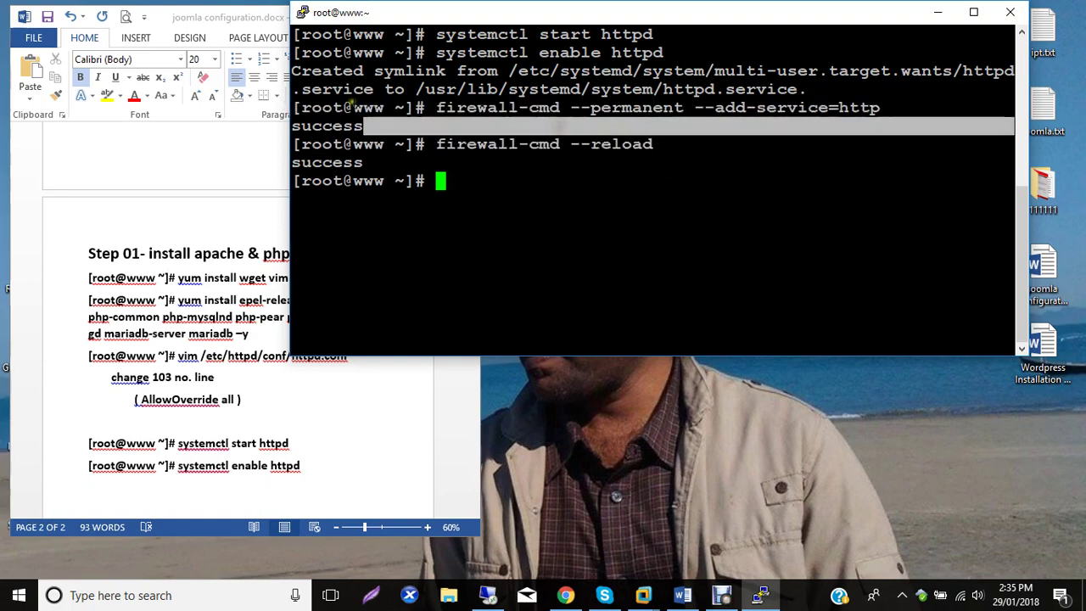
{"action": "left_click_drag", "start_coordinate": [661, 144], "coordinate": [298, 108]}
{"action": "key", "text": "ctrl+c"}
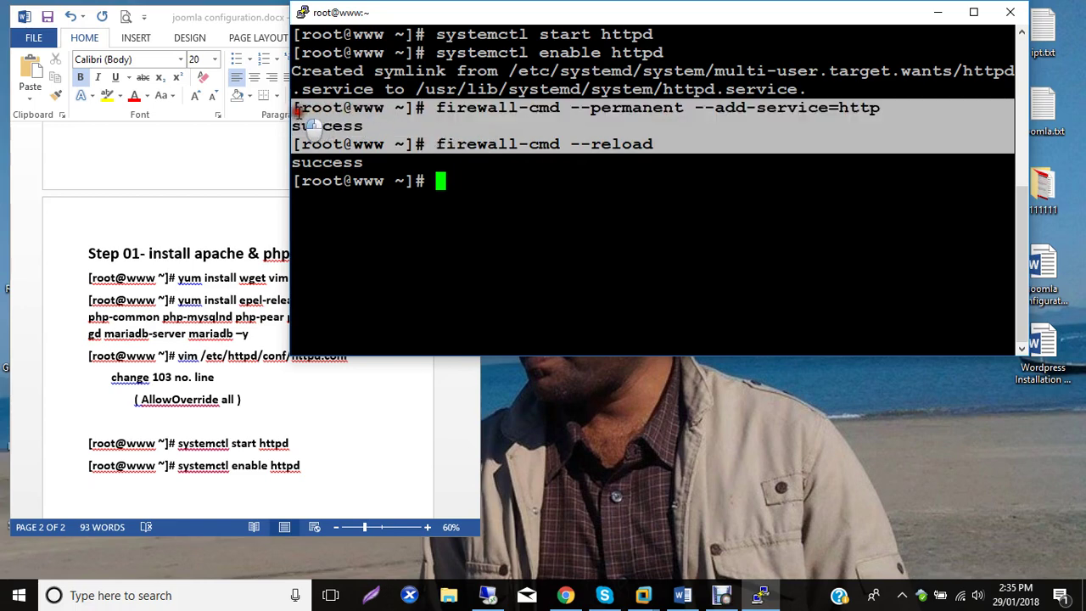
{"action": "left_click", "coordinate": [121, 467]}
{"action": "scroll", "coordinate": [126, 476], "scroll_direction": "down", "scroll_amount": 1}
{"action": "scroll", "coordinate": [126, 475], "scroll_direction": "down", "scroll_amount": 2}
{"action": "left_click", "coordinate": [371, 381]}
{"action": "key", "text": "Return"}
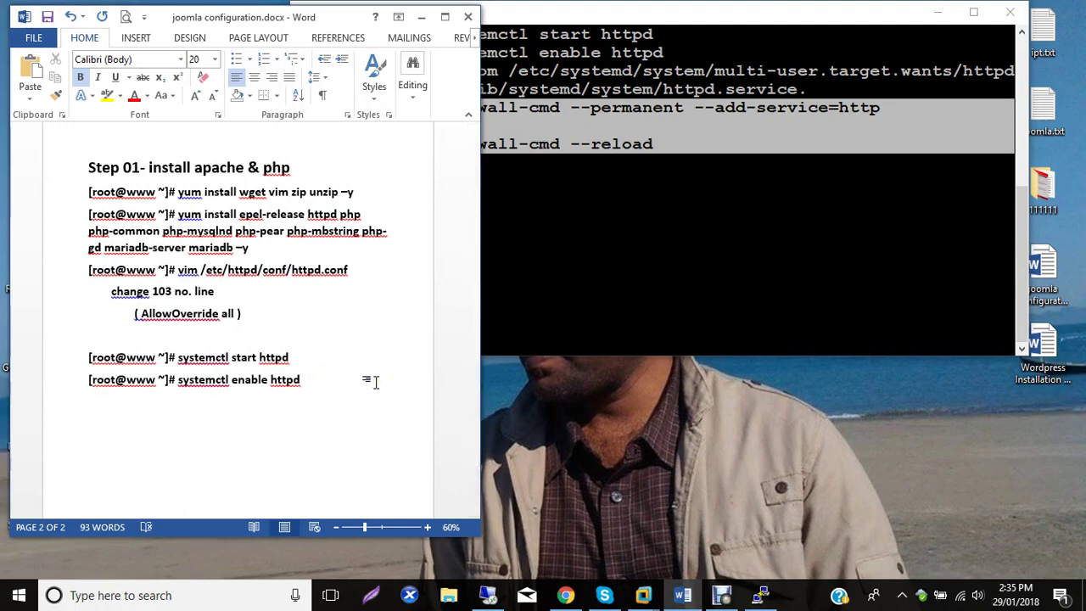
{"action": "key", "text": "ctrl+v"}
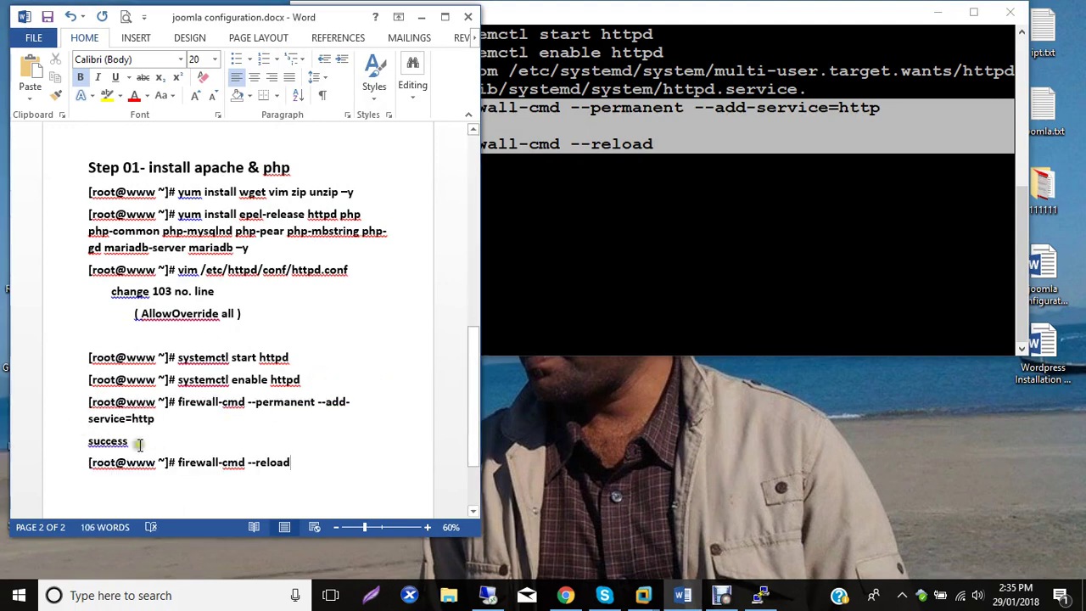
{"action": "left_click_drag", "start_coordinate": [88, 419], "coordinate": [103, 442]}
{"action": "double_click", "coordinate": [108, 440]}
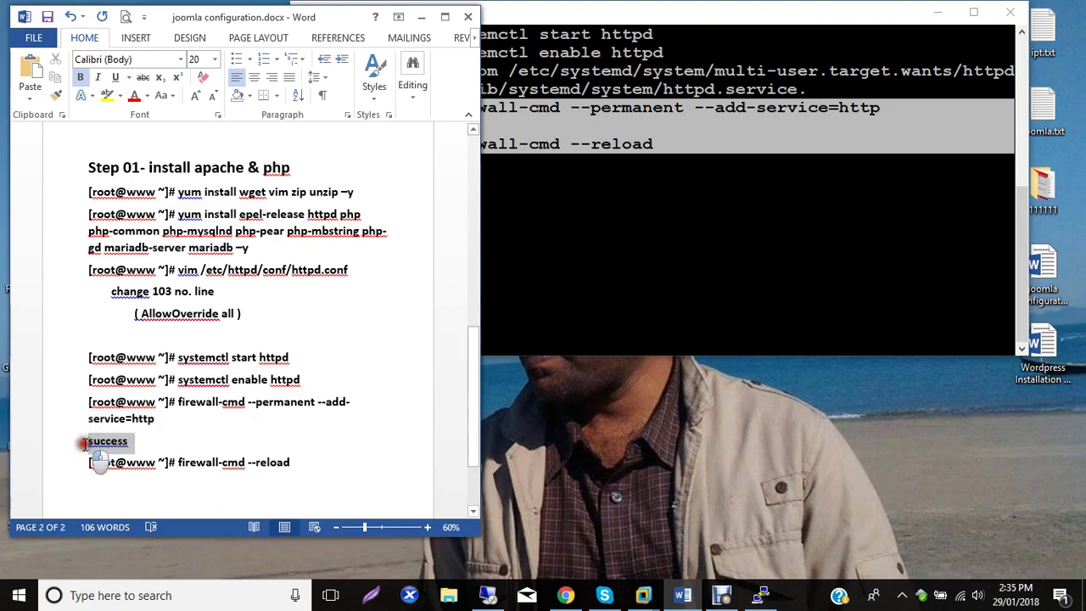
{"action": "key", "text": "Delete"}
{"action": "key", "text": "Delete"}
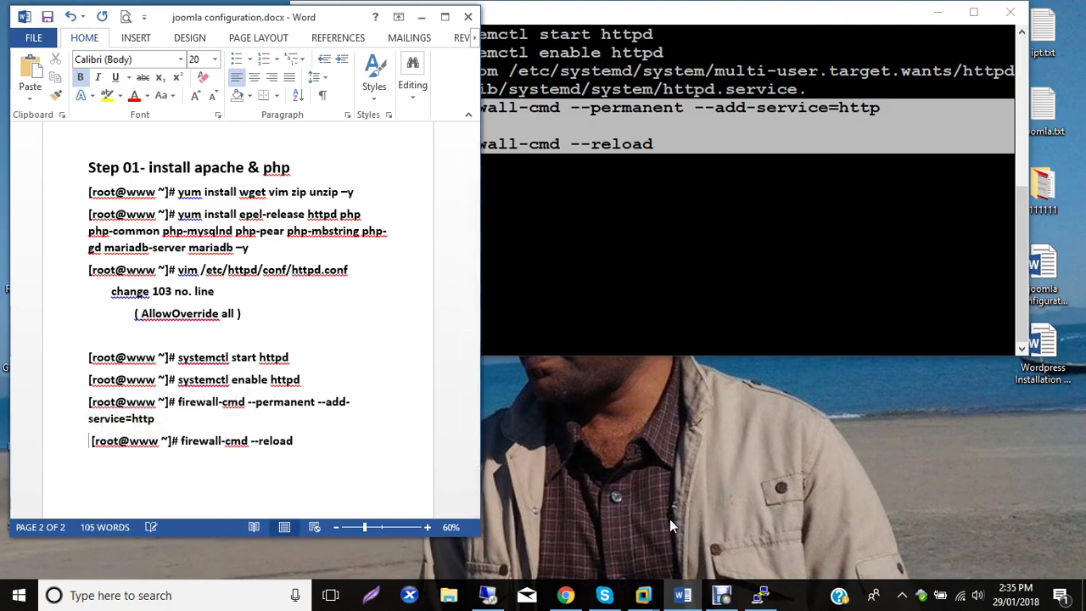
Set paragraph Spacing After to 0 pt for the whole document.
{"action": "left_click", "coordinate": [315, 300]}
{"action": "key", "text": "ctrl+a"}
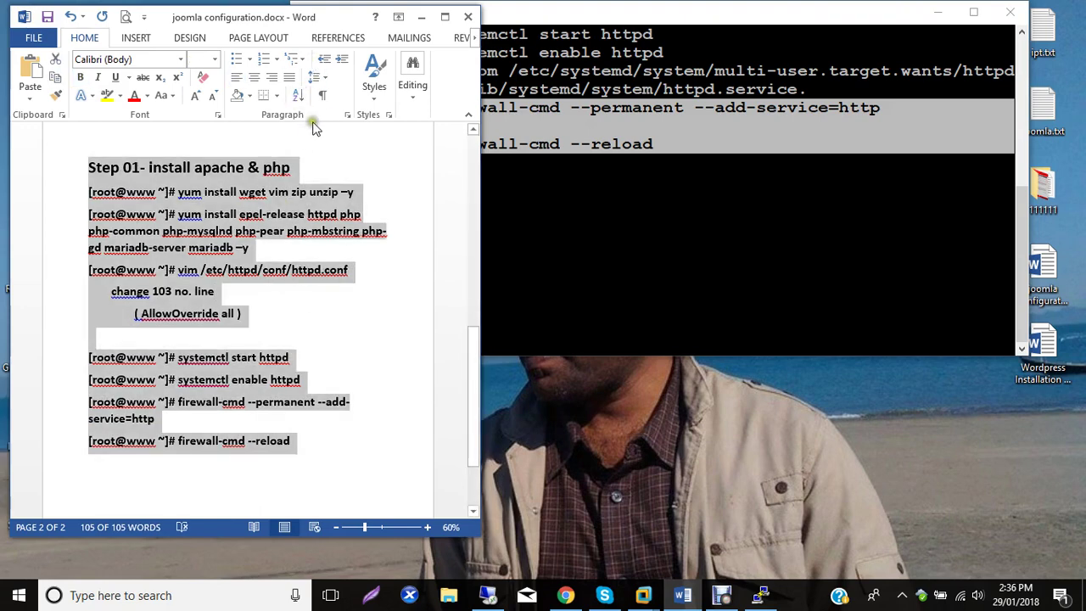
{"action": "left_click", "coordinate": [346, 114]}
{"action": "left_click", "coordinate": [201, 306]}
{"action": "left_click", "coordinate": [201, 306]}
{"action": "left_click", "coordinate": [306, 459]}
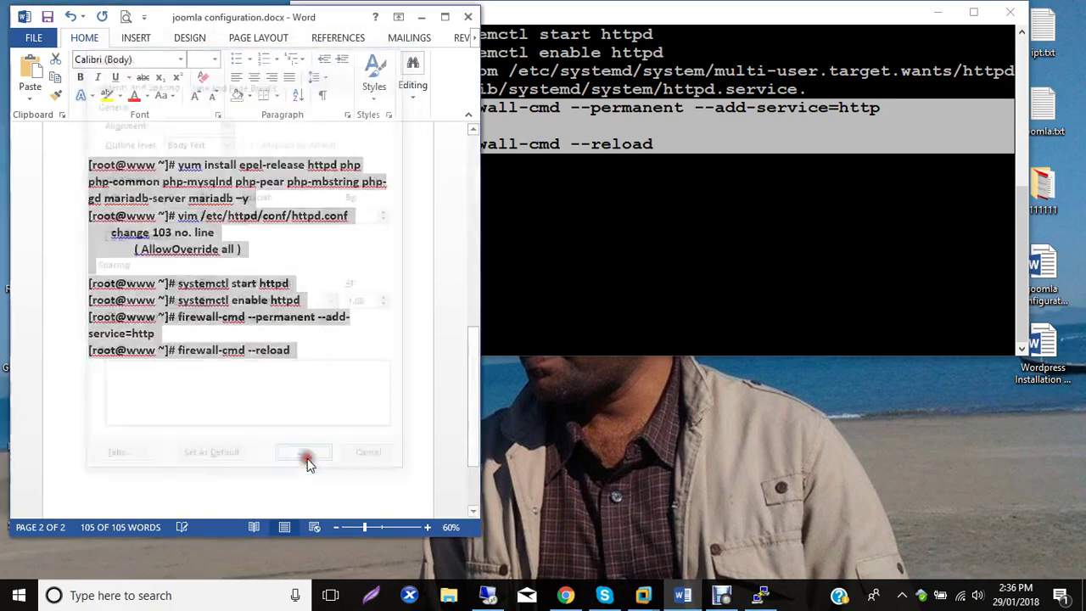
{"action": "left_click", "coordinate": [296, 379]}
{"action": "left_click", "coordinate": [704, 226]}
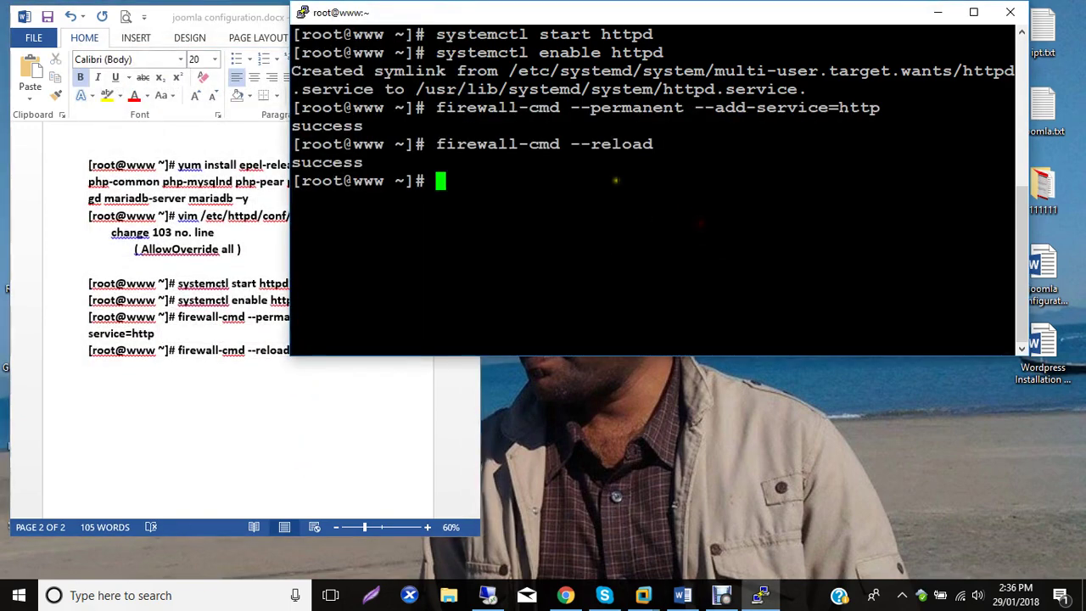
Clear the terminal, run systemctl restart httpd, and minimize PuTTY.
{"action": "type", "text": "clear"}
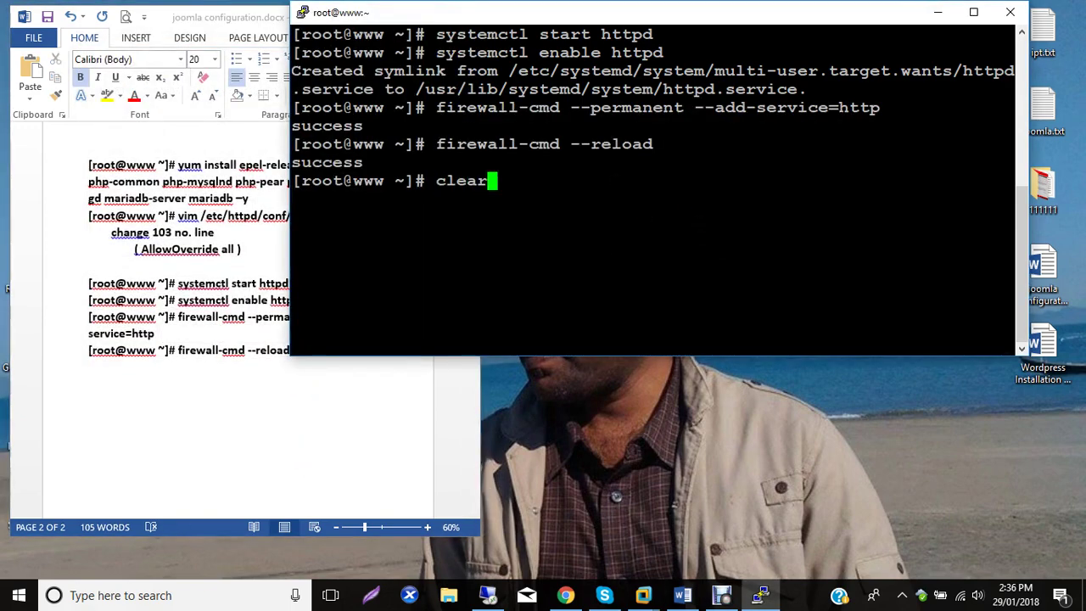
{"action": "key", "text": "Return"}
{"action": "type", "text": "systemc"}
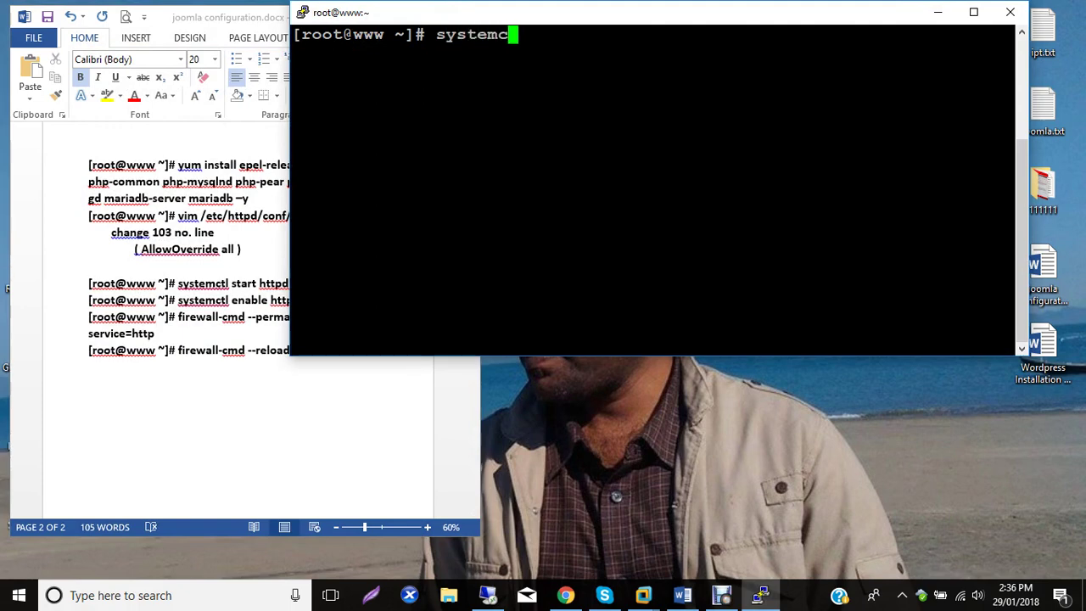
{"action": "type", "text": "tl rest"}
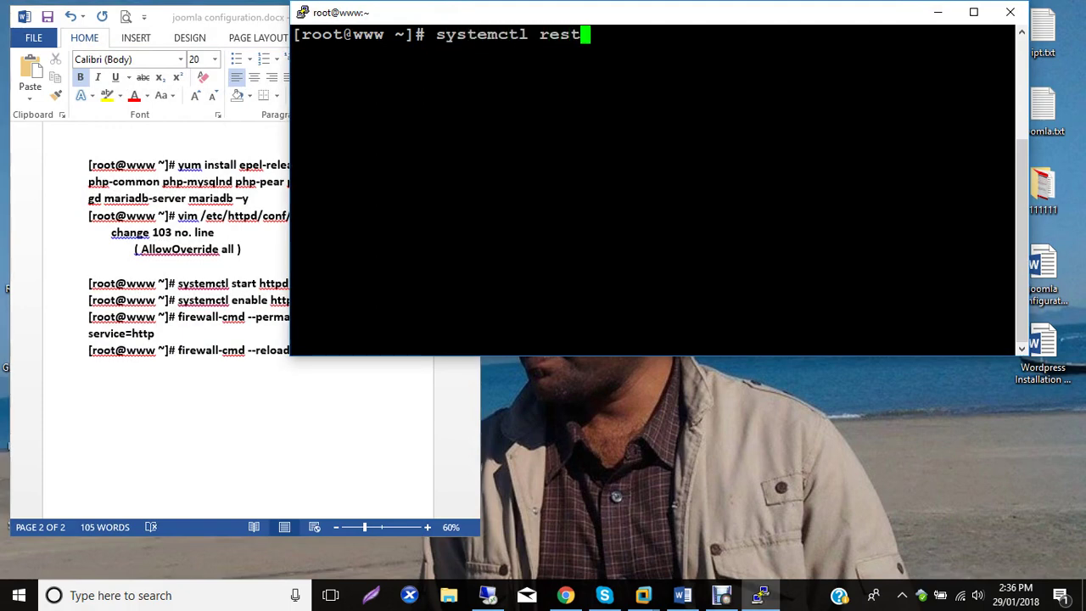
{"action": "type", "text": "art httpd"}
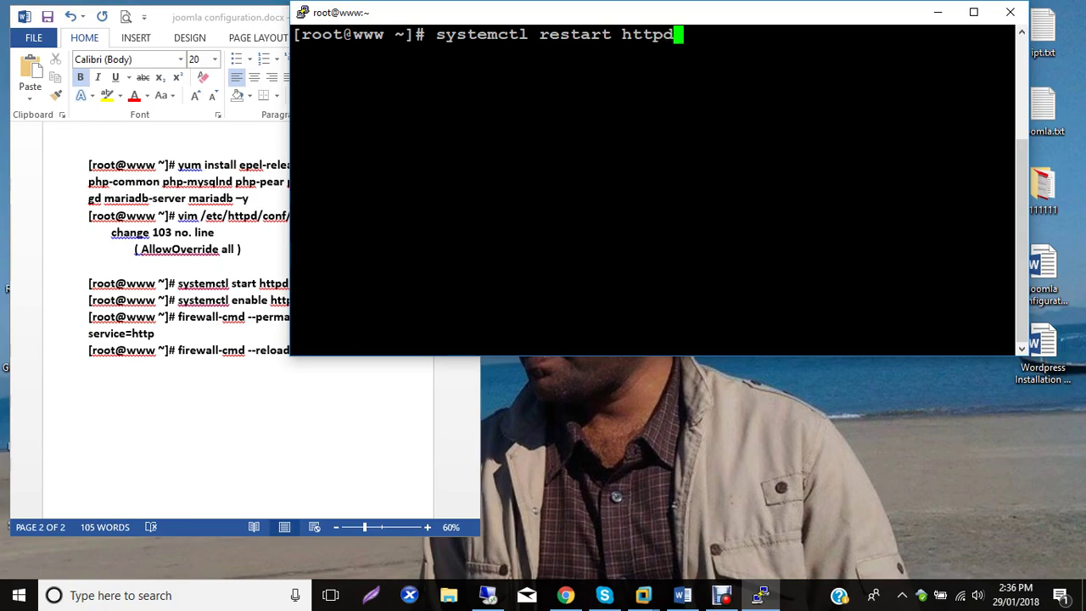
{"action": "key", "text": "Return"}
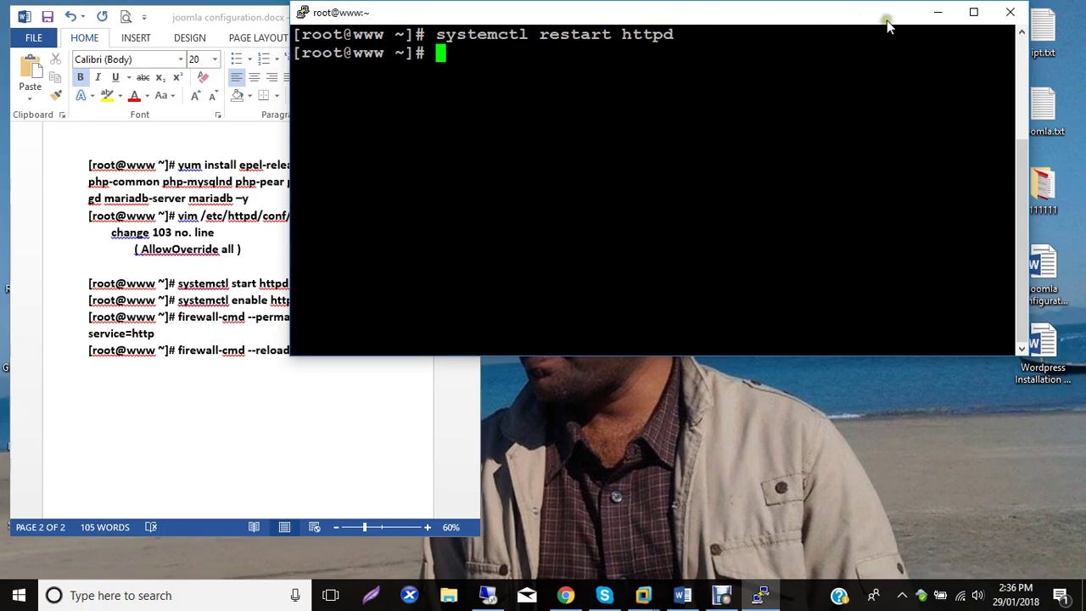
{"action": "left_click", "coordinate": [937, 12]}
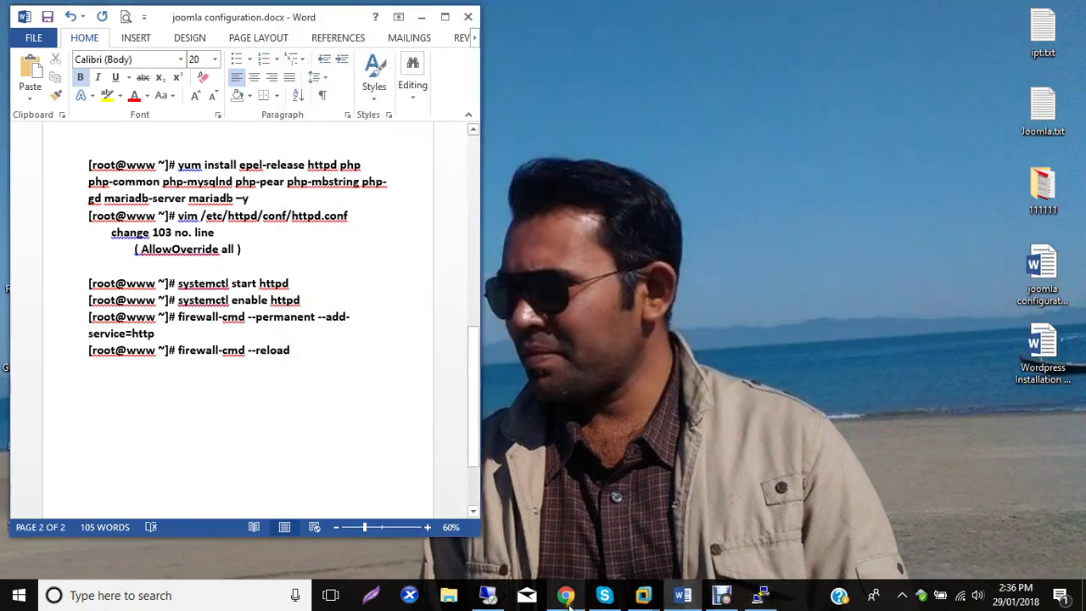
{"action": "left_click", "coordinate": [564, 595]}
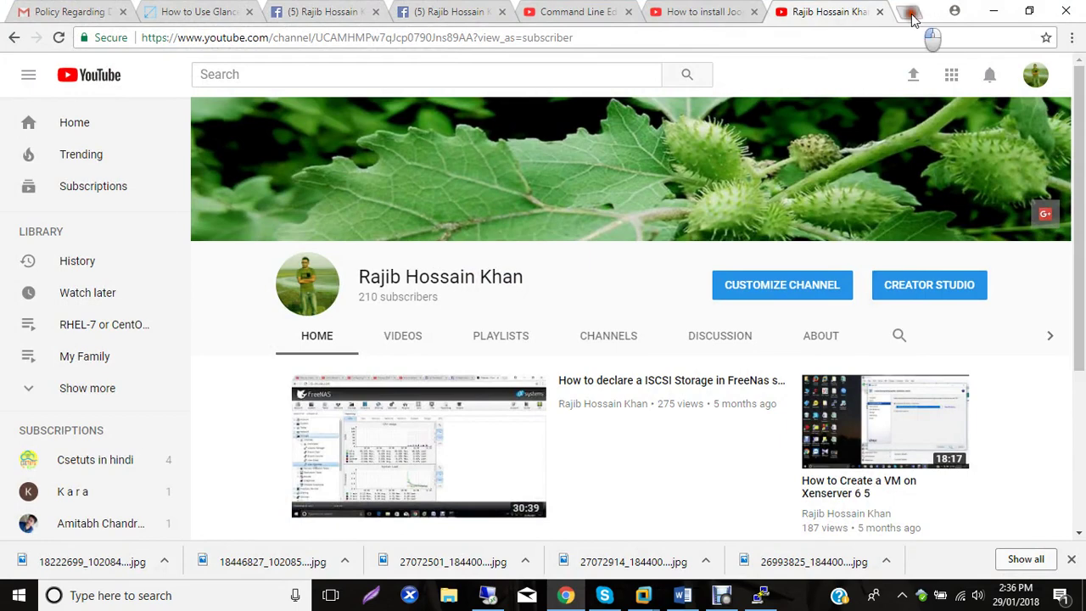
Load 192.168.20.60 in a new Chrome tab to see the Apache 'Testing 123..' page.
{"action": "left_click", "coordinate": [908, 12]}
{"action": "type", "text": "192"}
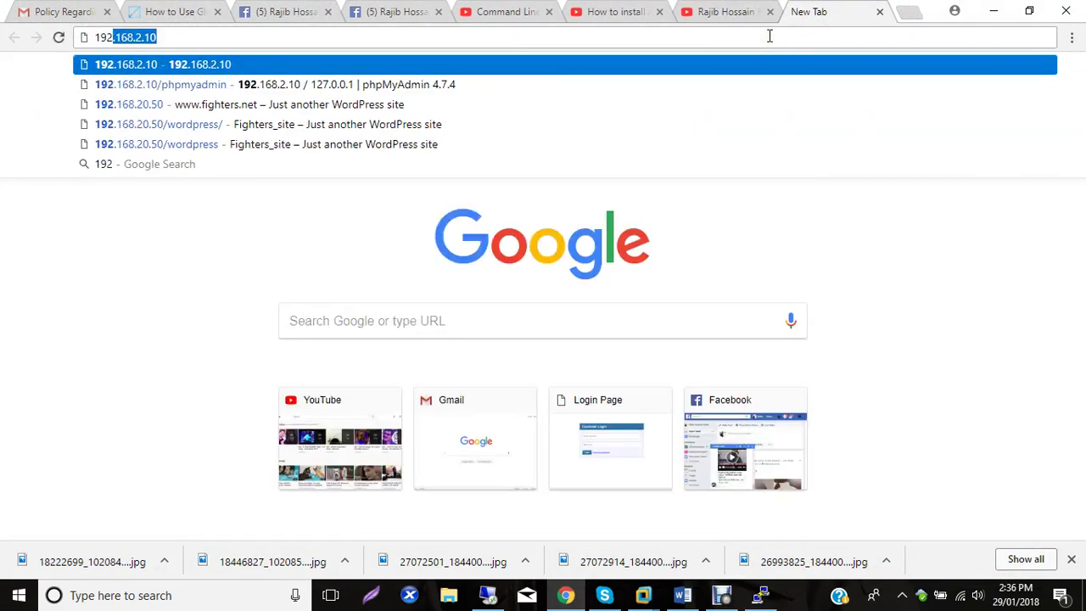
{"action": "type", "text": ".168.20.60"}
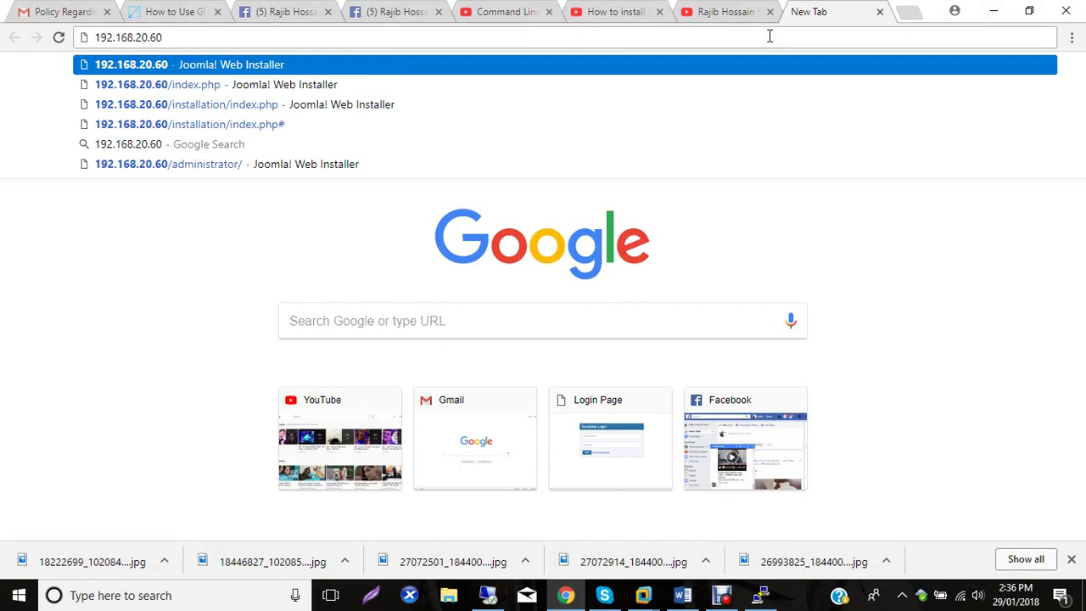
{"action": "key", "text": "Return"}
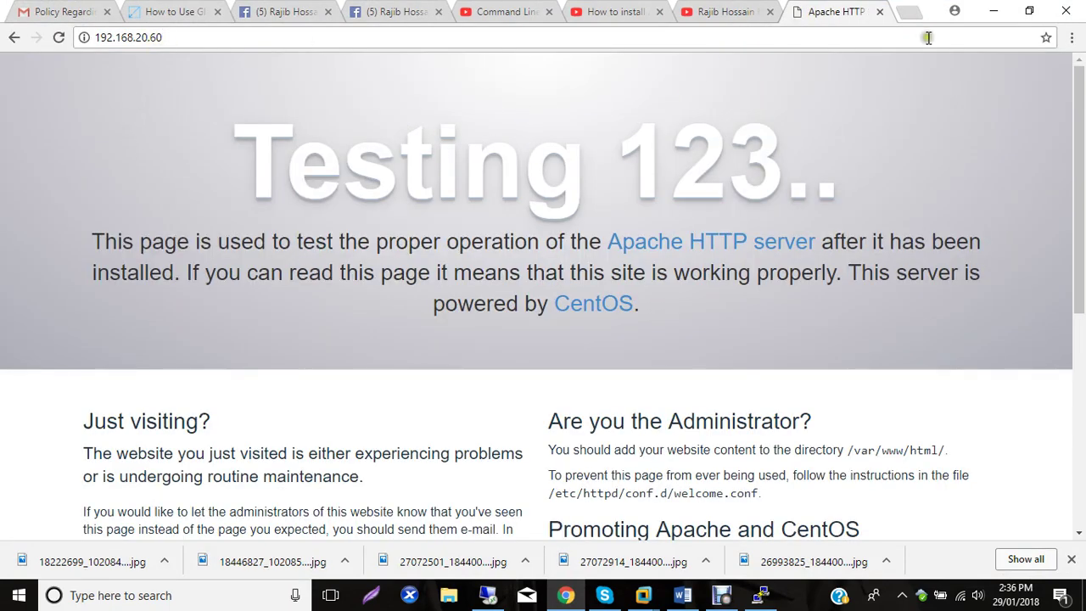
{"action": "left_click", "coordinate": [993, 11]}
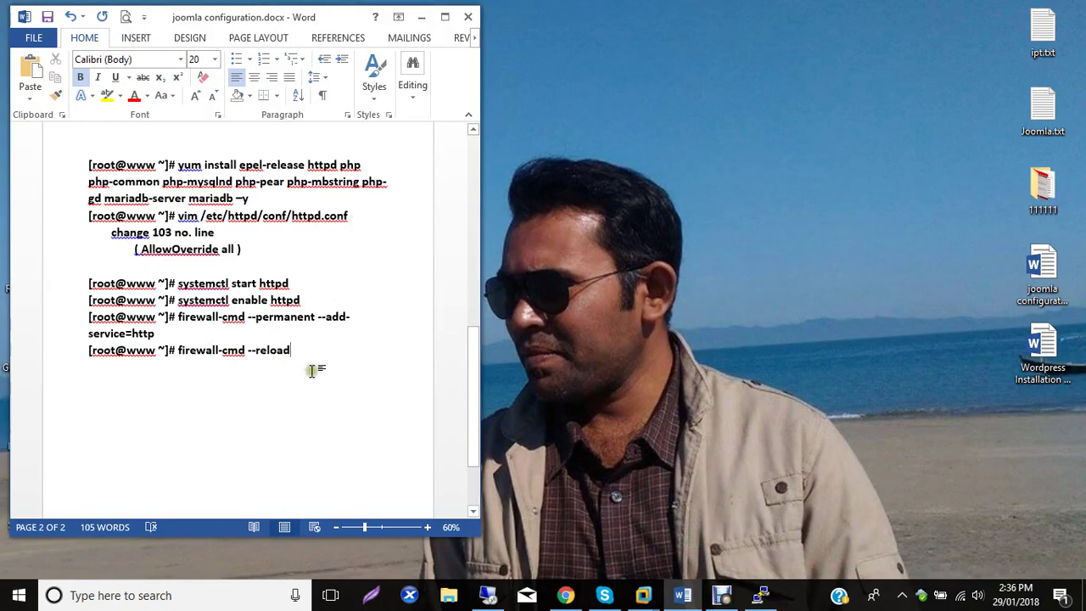
Type the heading 'Step 02 create a database for joomla' below the firewall reload command.
{"action": "key", "text": "Return"}
{"action": "key", "text": "Return"}
{"action": "type", "text": "Step 02"}
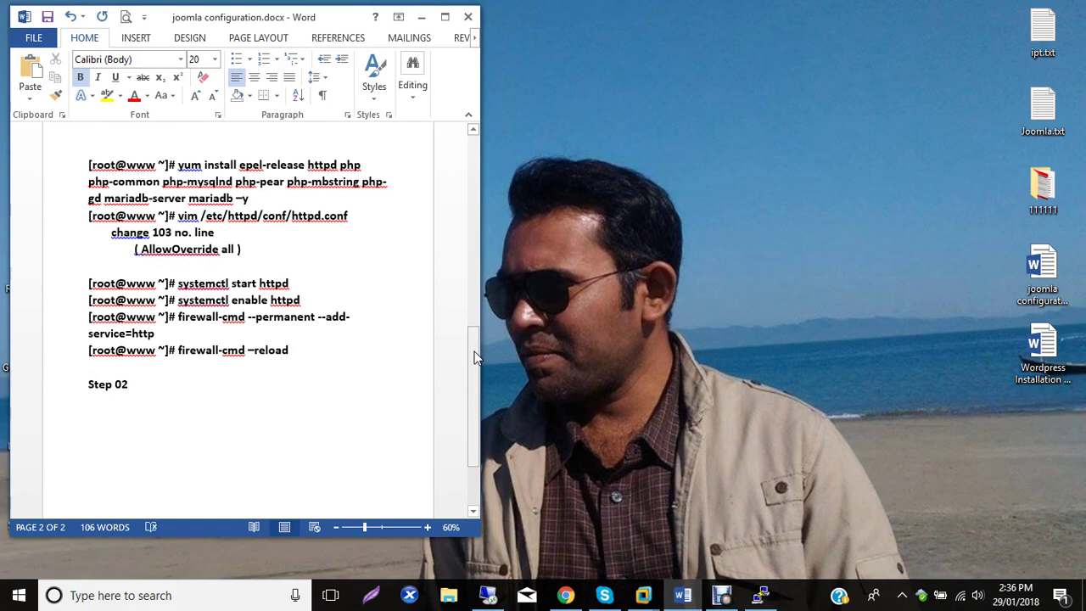
{"action": "left_click", "coordinate": [158, 381]}
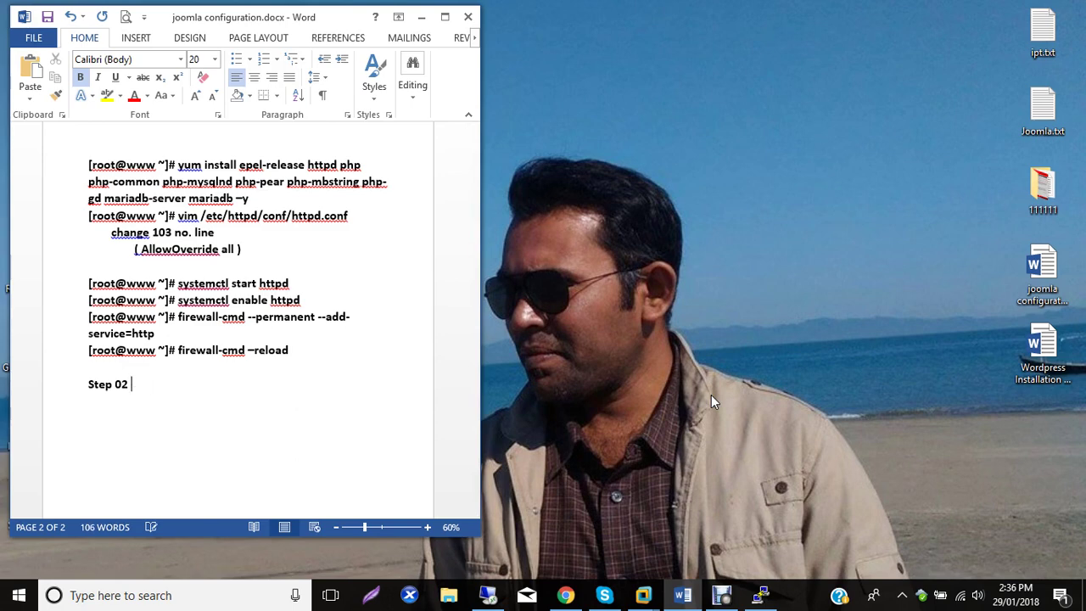
{"action": "type", "text": "create a database"}
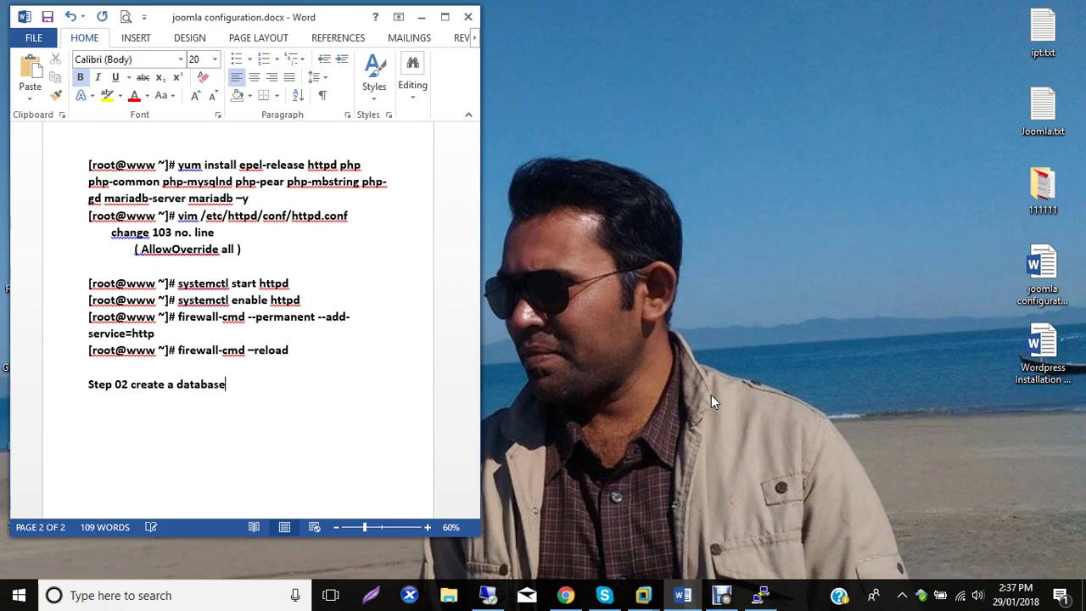
{"action": "type", "text": " for joomla"}
{"action": "key", "text": "Return"}
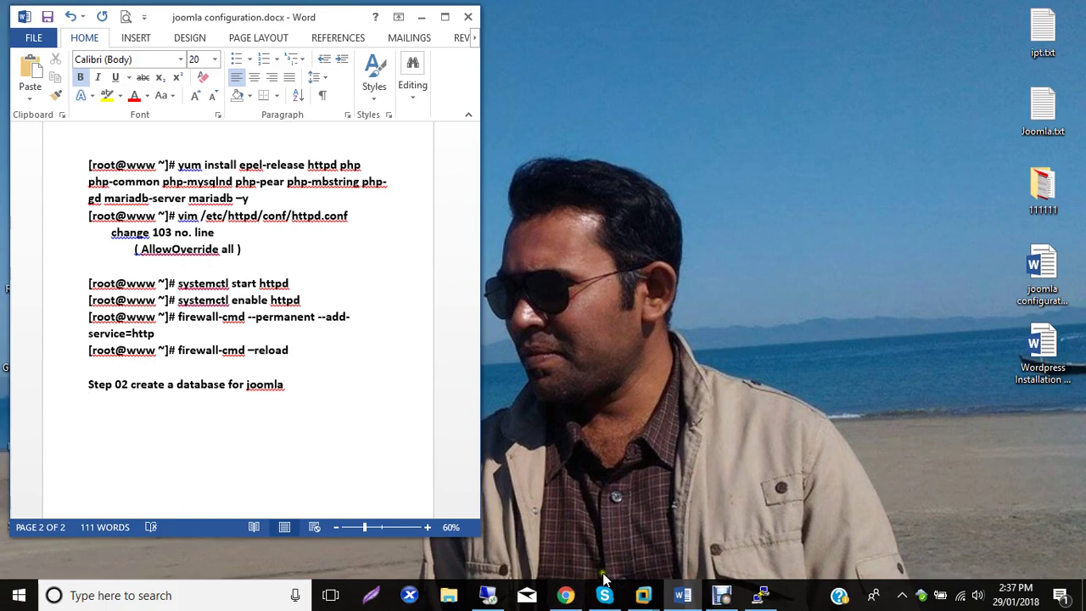
{"action": "left_click", "coordinate": [760, 595]}
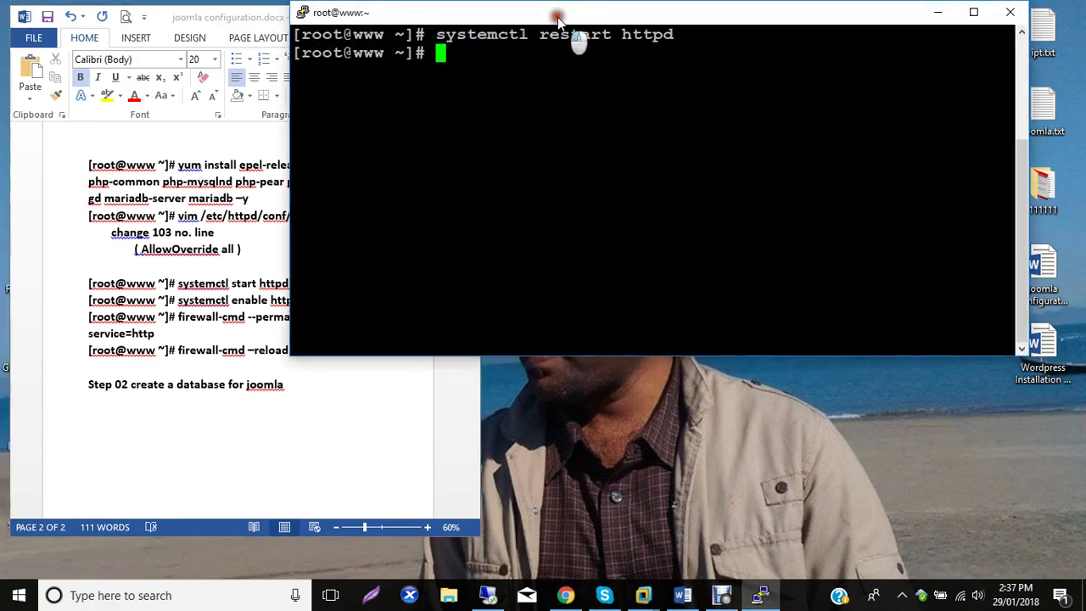
Move the PuTTY window aside, discard false-start commands, and clear the terminal.
{"action": "left_click_drag", "start_coordinate": [561, 17], "coordinate": [664, 50]}
{"action": "type", "text": "mys"}
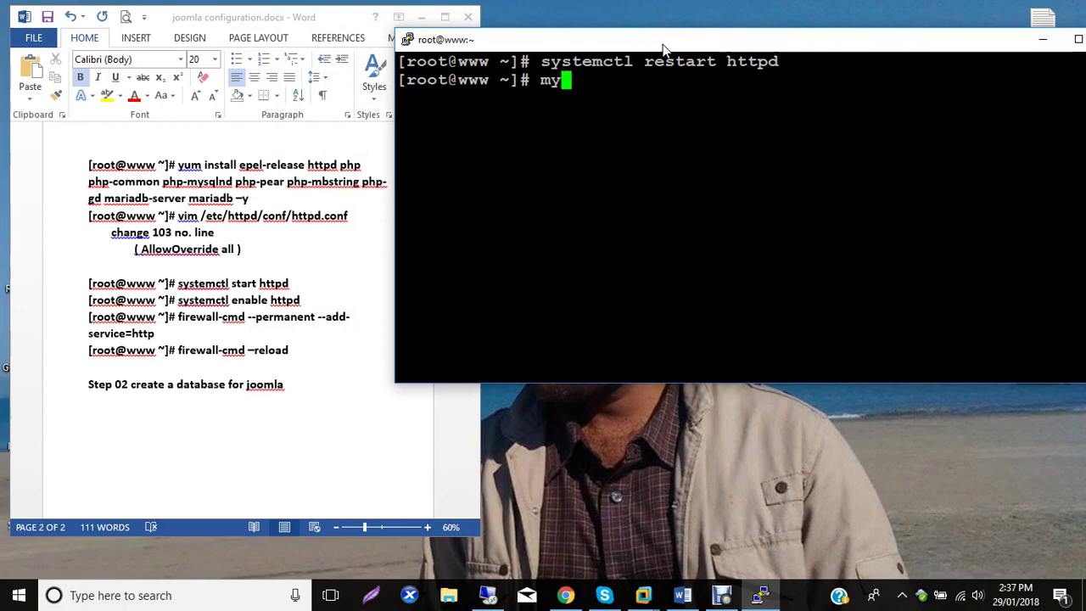
{"action": "key", "text": "BackSpace"}
{"action": "key", "text": "BackSpace"}
{"action": "key", "text": "BackSpace"}
{"action": "type", "text": "syst"}
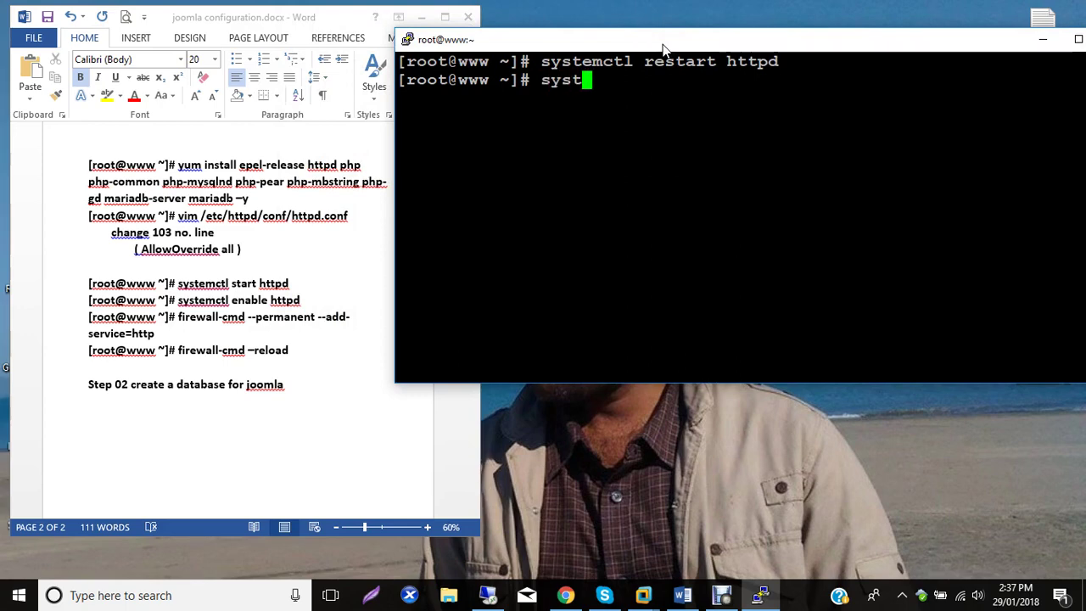
{"action": "type", "text": "emctl "}
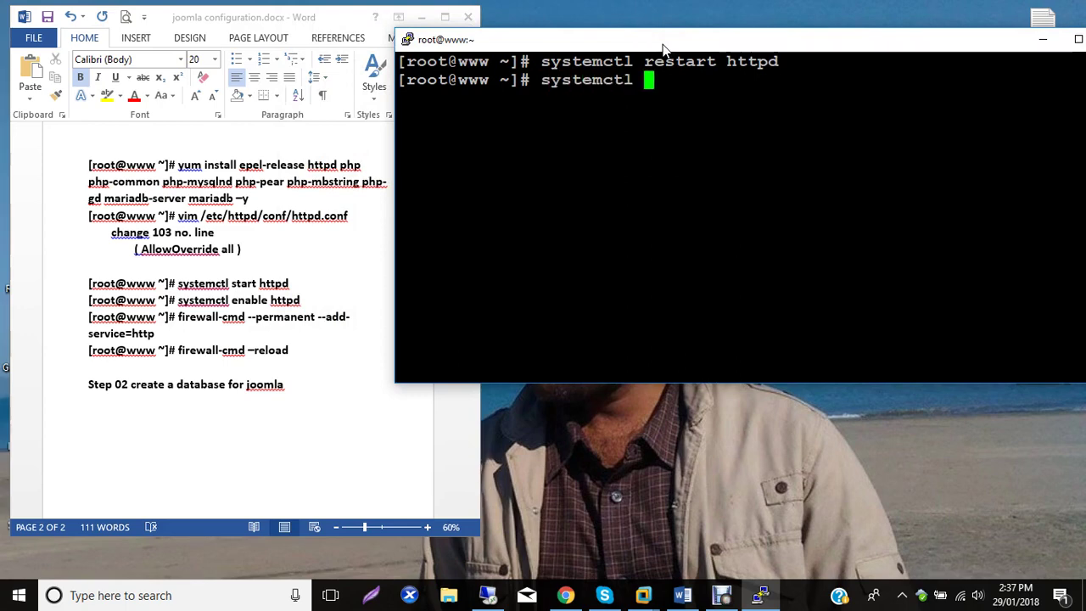
{"action": "type", "text": "start"}
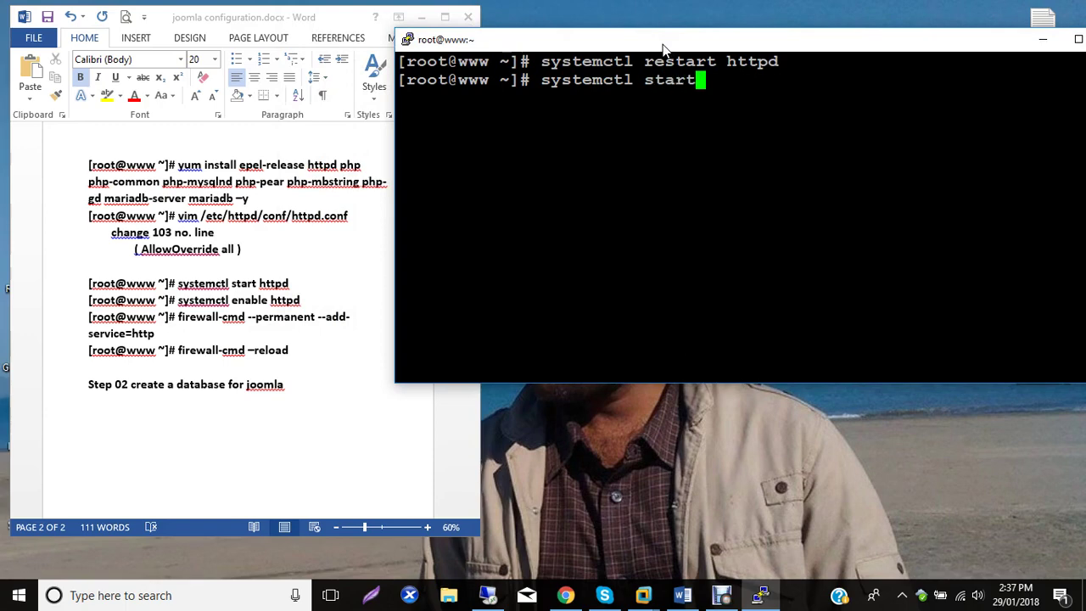
{"action": "key", "text": "BackSpace"}
{"action": "key", "text": "BackSpace"}
{"action": "key", "text": "BackSpace"}
{"action": "key", "text": "BackSpace"}
{"action": "key", "text": "BackSpace"}
{"action": "key", "text": "BackSpace"}
{"action": "key", "text": "BackSpace"}
{"action": "key", "text": "BackSpace"}
{"action": "key", "text": "BackSpace"}
{"action": "key", "text": "BackSpace"}
{"action": "key", "text": "BackSpace"}
{"action": "key", "text": "BackSpace"}
{"action": "key", "text": "BackSpace"}
{"action": "key", "text": "BackSpace"}
{"action": "key", "text": "BackSpace"}
{"action": "type", "text": "clear"}
{"action": "key", "text": "Return"}
Run systemctl enable mariadb and systemctl start mariadb, then select the start command line.
{"action": "type", "text": "systemctl "}
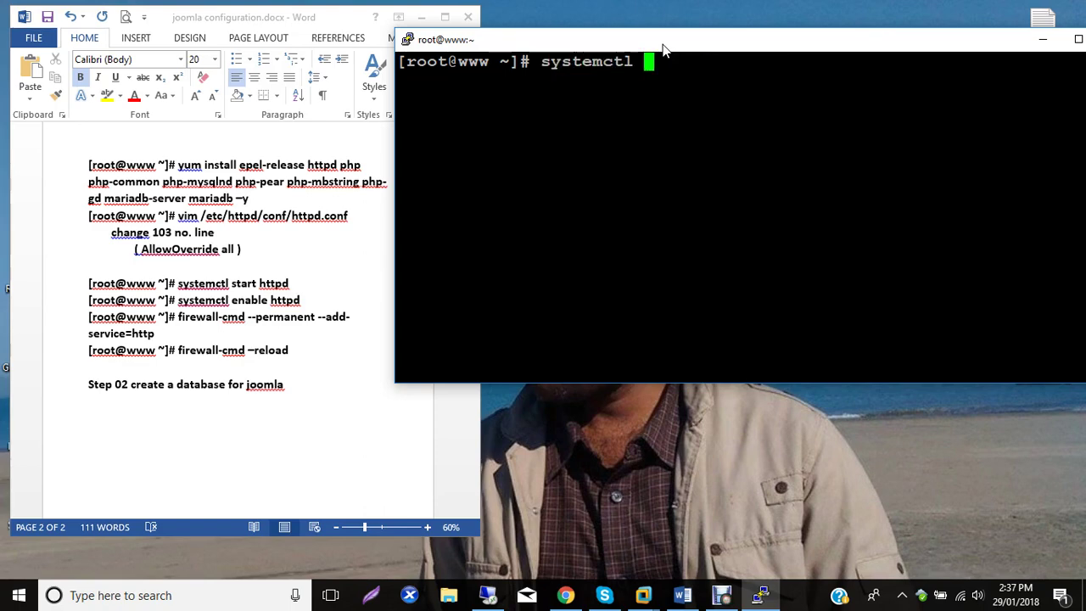
{"action": "type", "text": "enable m"}
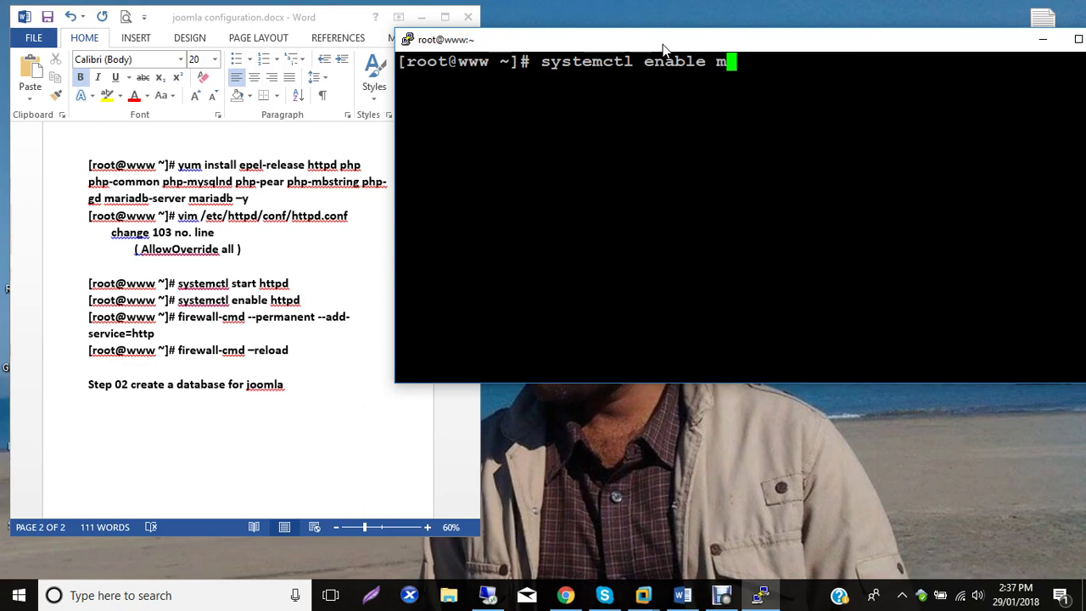
{"action": "type", "text": "ariadb"}
{"action": "key", "text": "Return"}
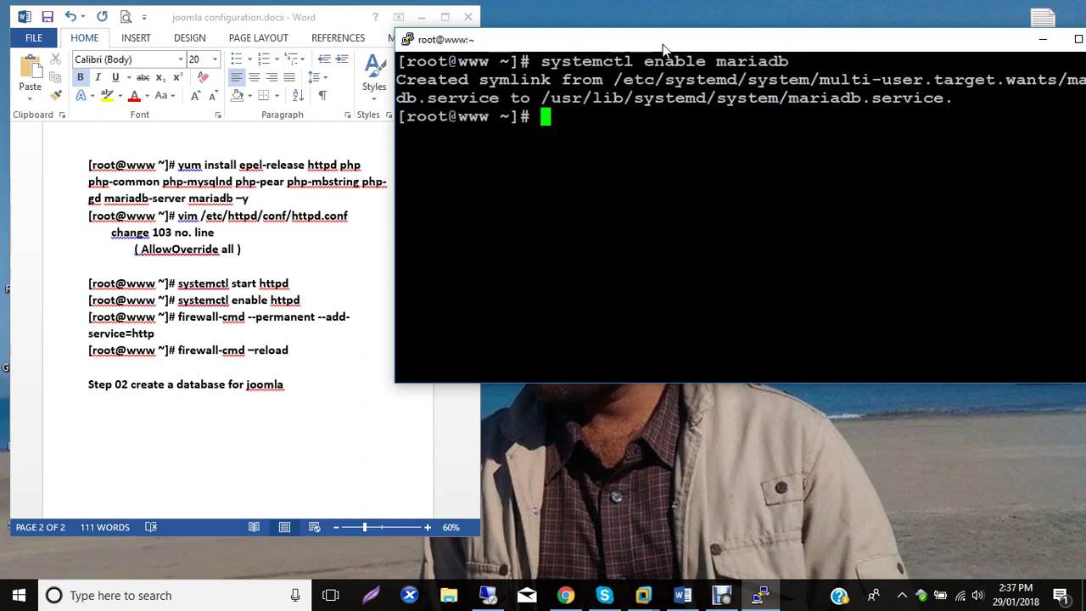
{"action": "type", "text": "systemc"}
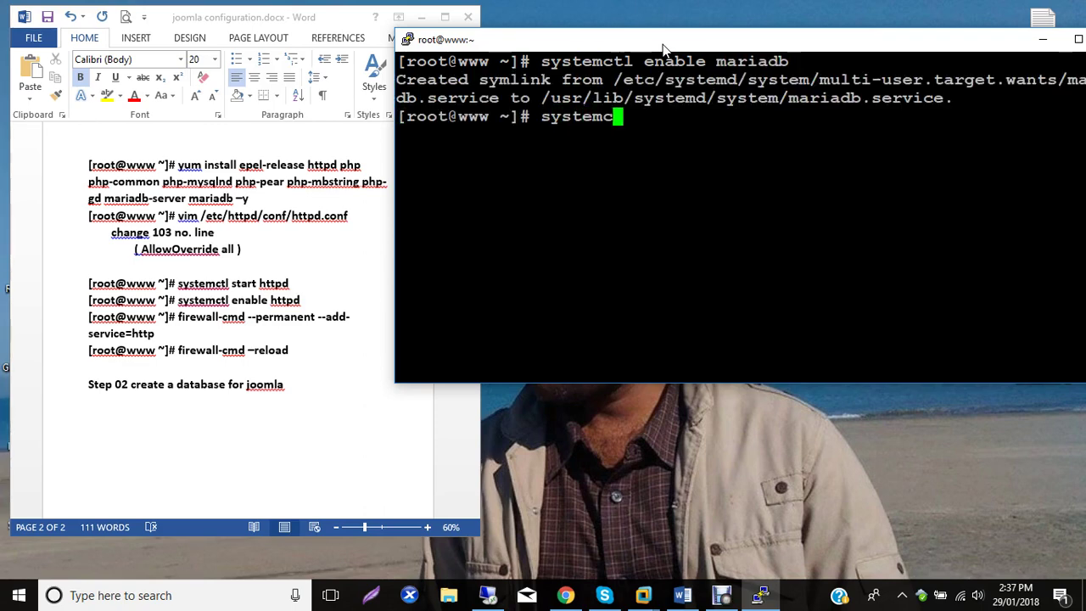
{"action": "type", "text": "tl star"}
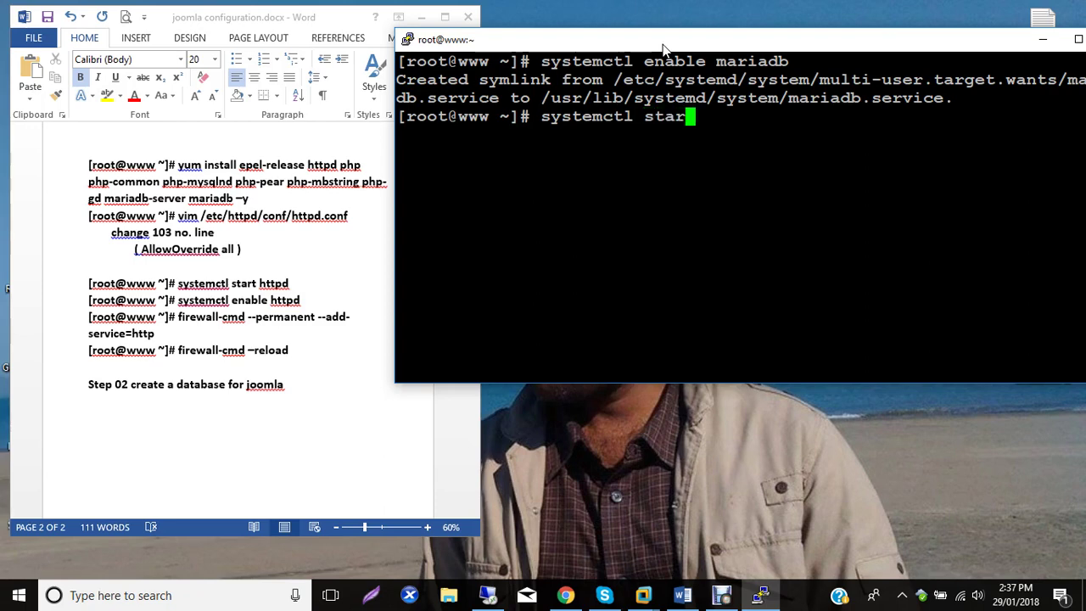
{"action": "type", "text": "t mariadb"}
{"action": "key", "text": "Return"}
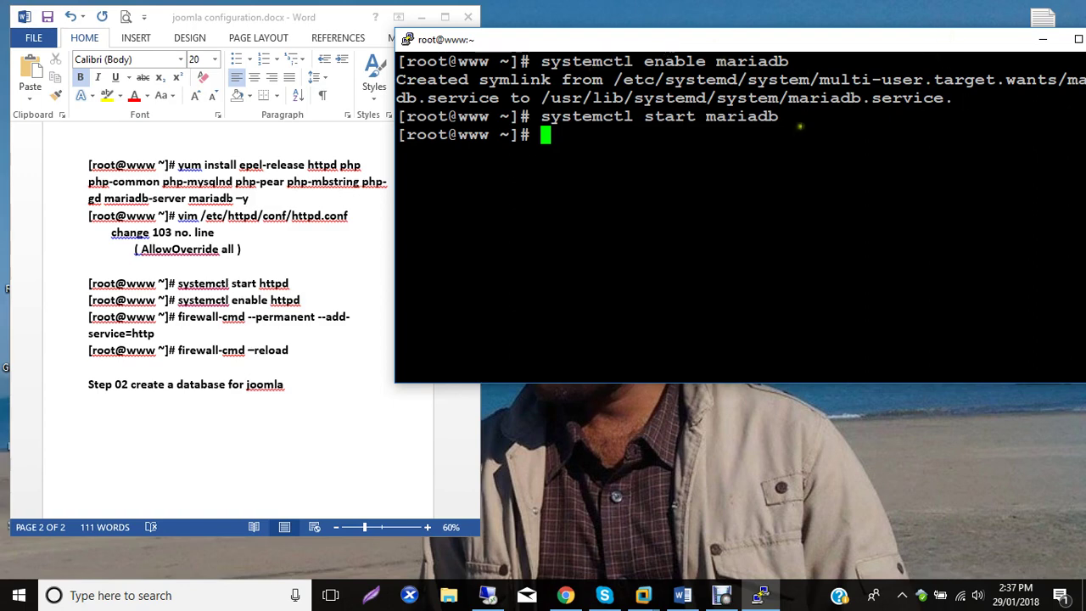
{"action": "left_click_drag", "start_coordinate": [792, 117], "coordinate": [402, 120]}
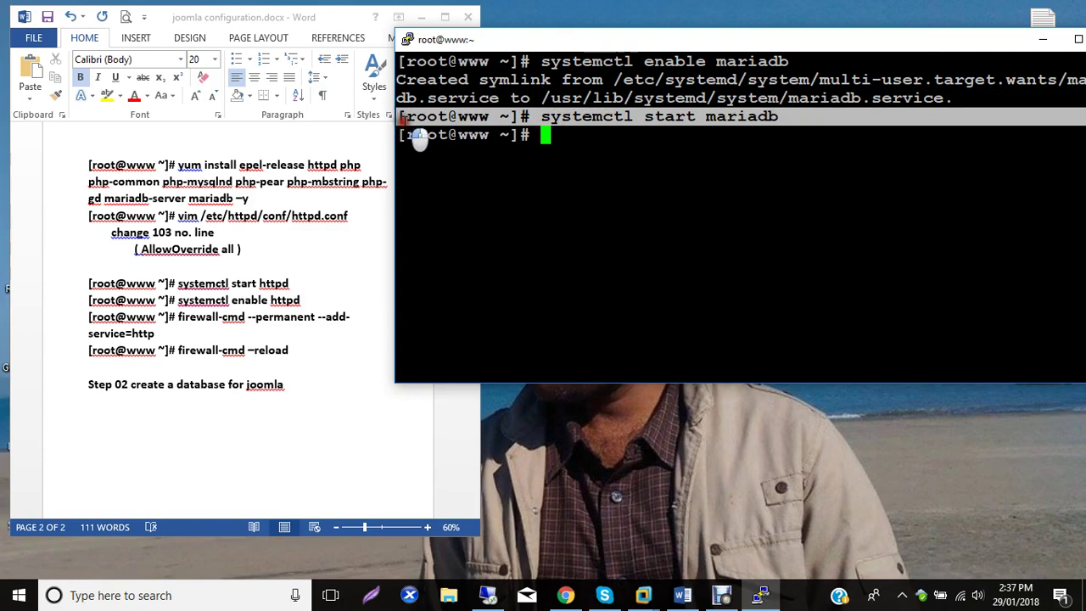
Paste the systemctl start mariadb and systemctl enable mariadb lines under Step 02.
{"action": "left_click", "coordinate": [120, 410]}
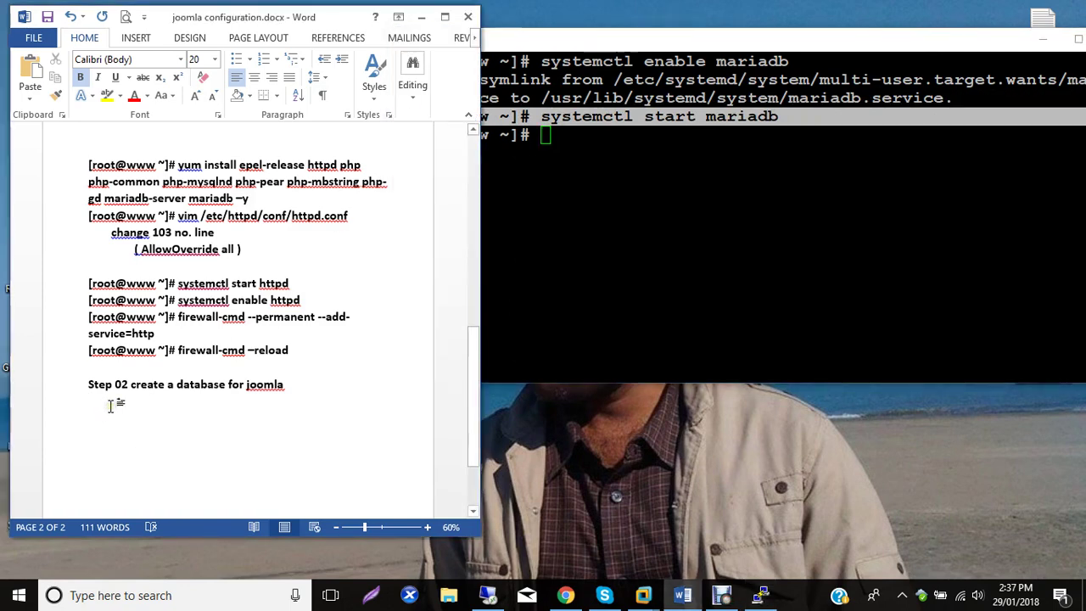
{"action": "type", "text": "[root@www ~]# systemctl start mariadb"}
{"action": "left_click", "coordinate": [818, 91]}
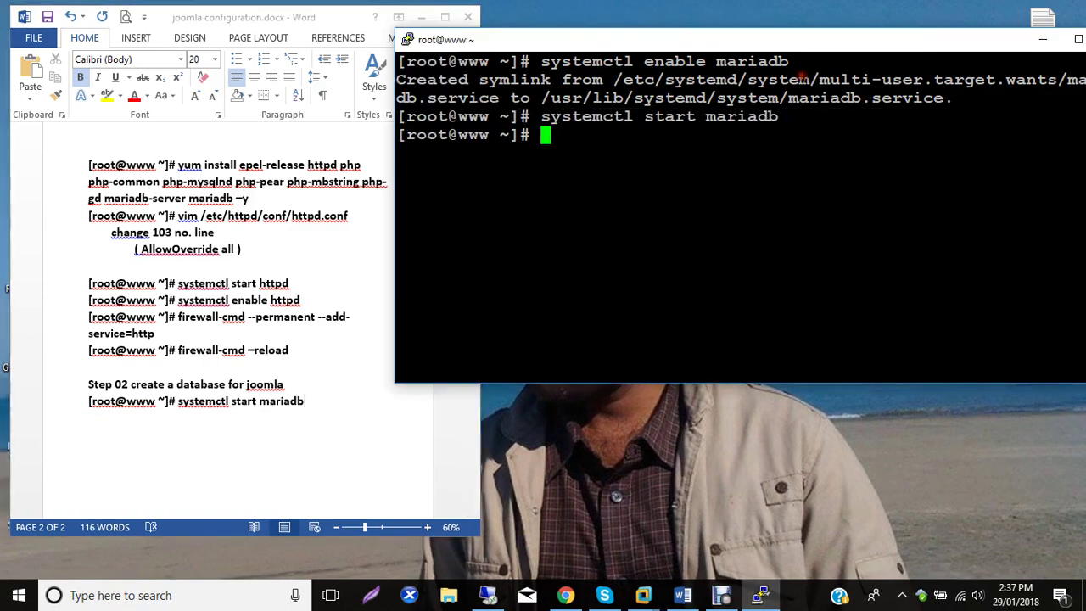
{"action": "left_click_drag", "start_coordinate": [793, 64], "coordinate": [395, 64]}
{"action": "key", "text": "ctrl+c"}
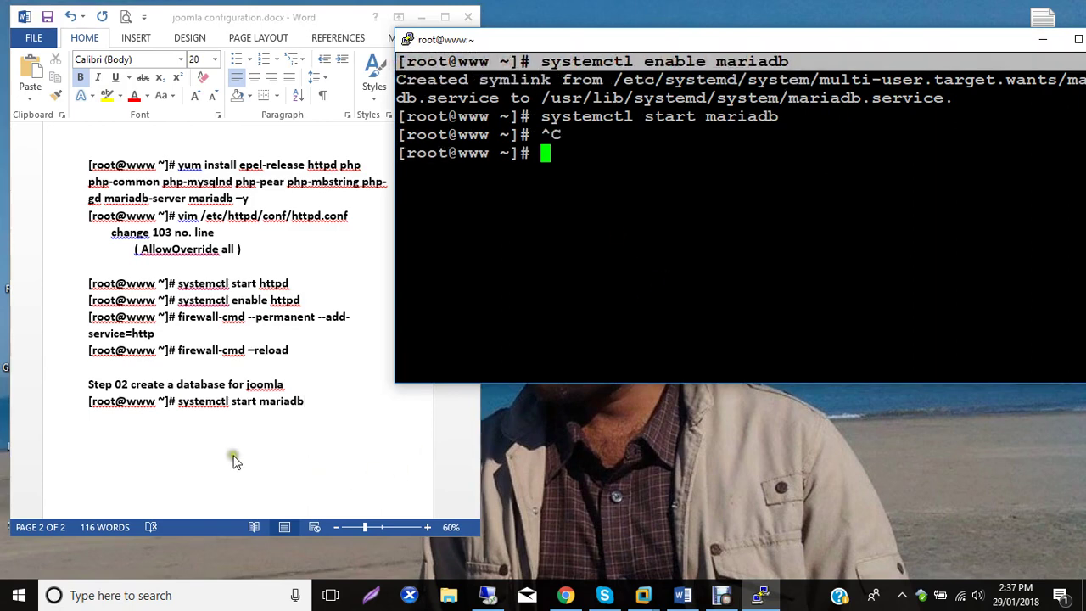
{"action": "left_click", "coordinate": [161, 420]}
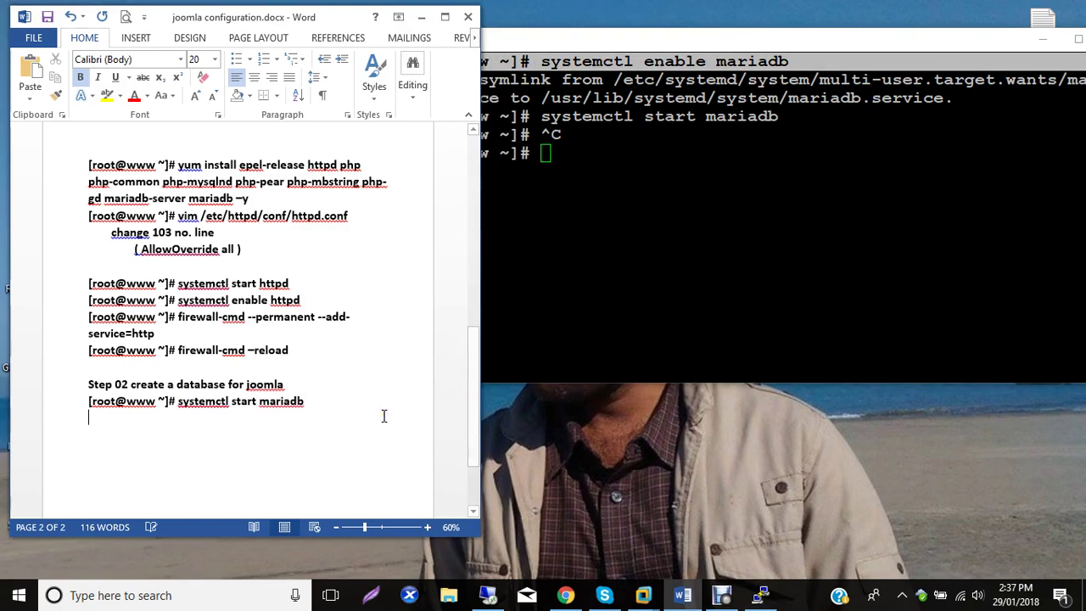
{"action": "key", "text": "ctrl+v"}
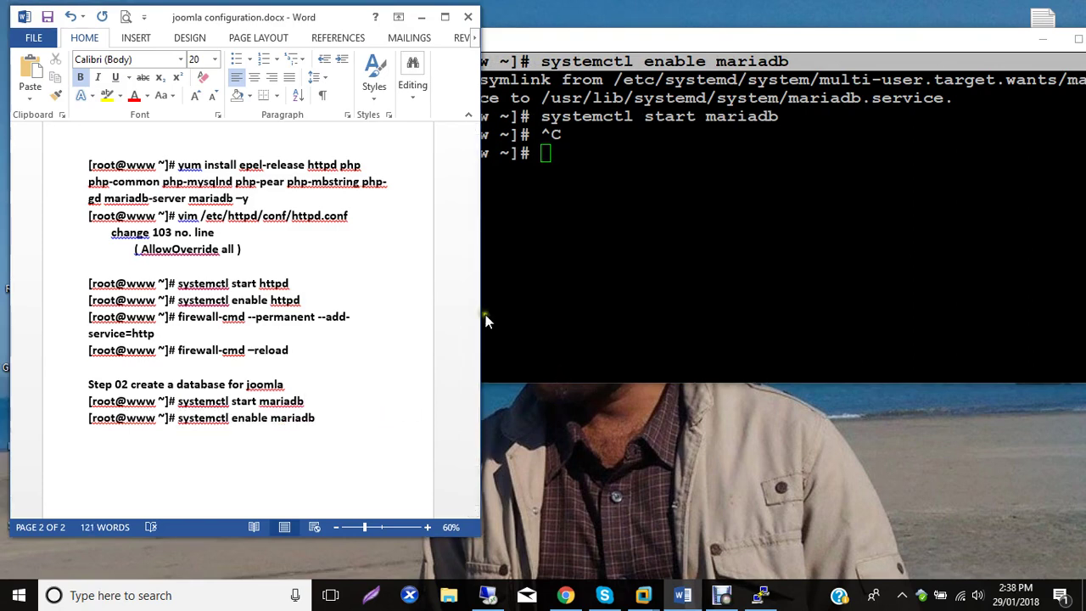
{"action": "left_click", "coordinate": [597, 172]}
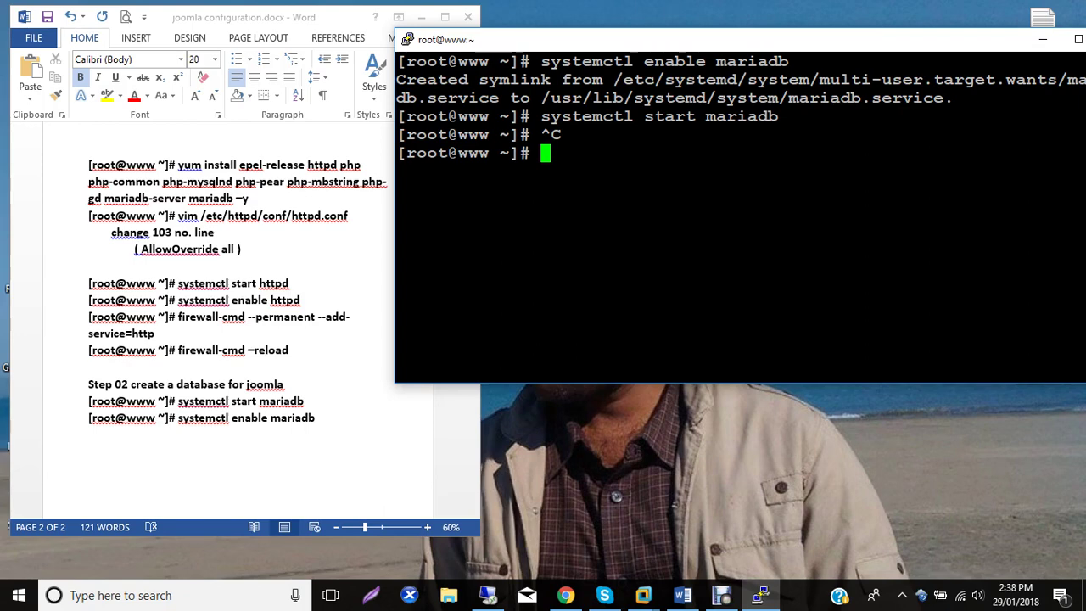
Clear the terminal and launch the mysql_secure_installation script.
{"action": "type", "text": "clear"}
{"action": "key", "text": "Return"}
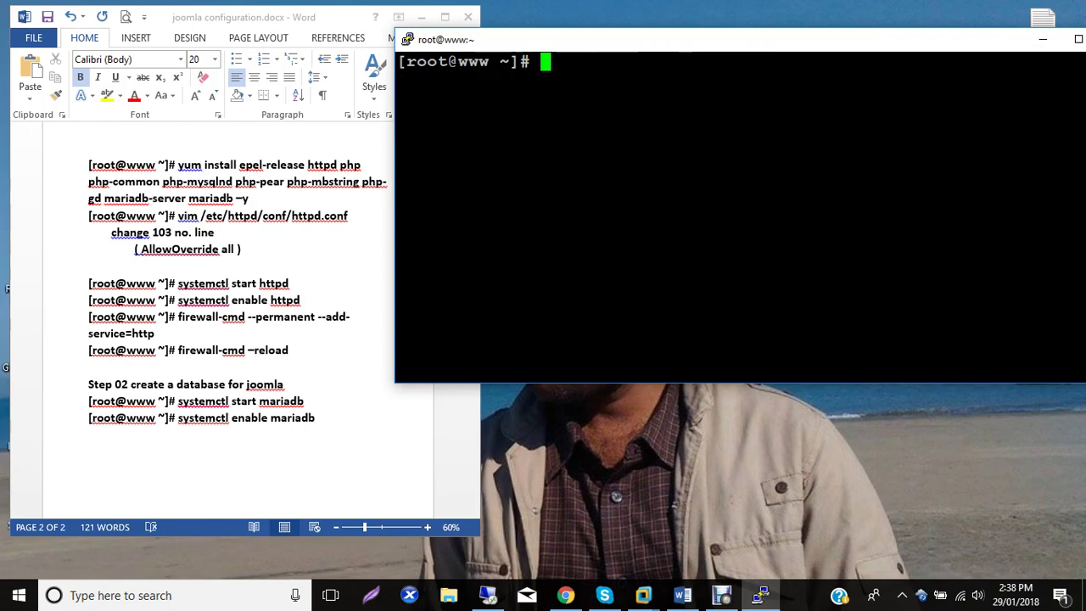
{"action": "type", "text": "mysql_secc"}
{"action": "key", "text": "BackSpace"}
{"action": "key", "text": "BackSpace"}
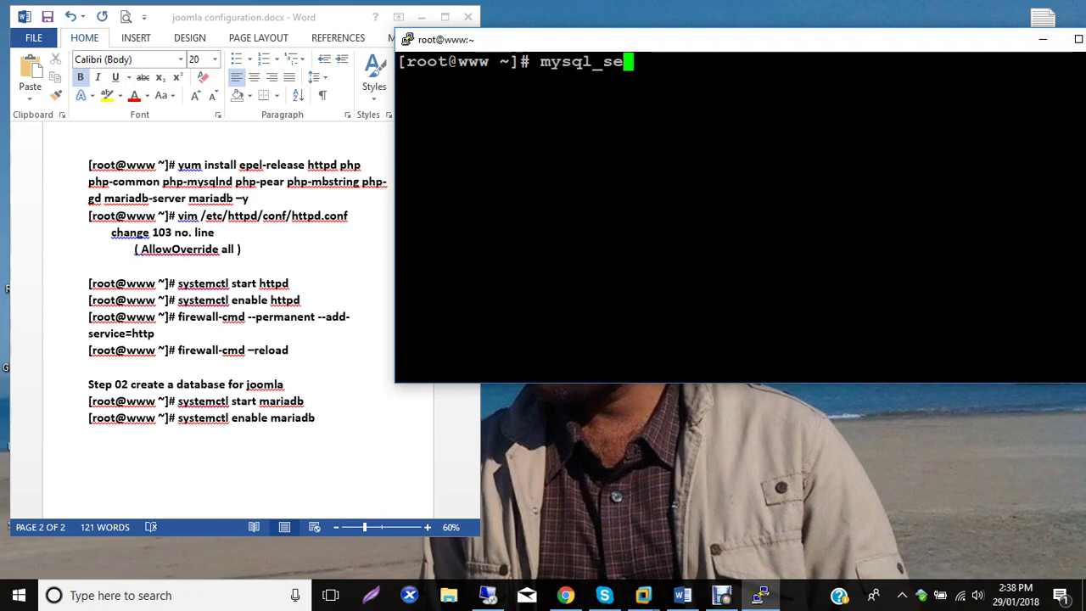
{"action": "key", "text": "BackSpace"}
{"action": "key", "text": "BackSpace"}
{"action": "key", "text": "BackSpace"}
{"action": "key", "text": "BackSpace"}
{"action": "key", "text": "BackSpace"}
{"action": "key", "text": "BackSpace"}
{"action": "key", "text": "BackSpace"}
{"action": "key", "text": "BackSpace"}
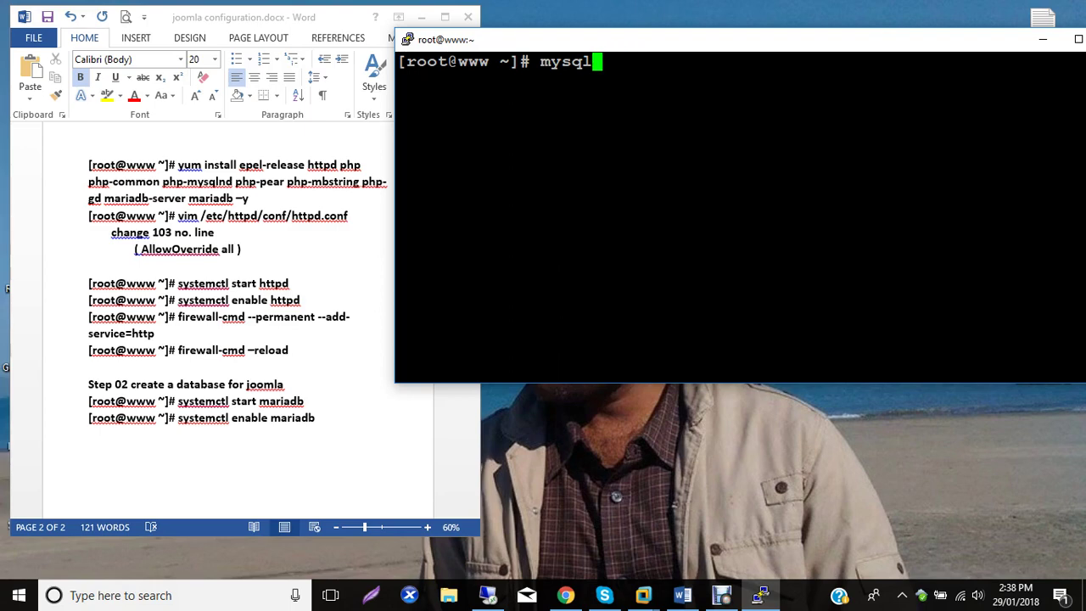
{"action": "type", "text": "my"}
{"action": "key", "text": "BackSpace"}
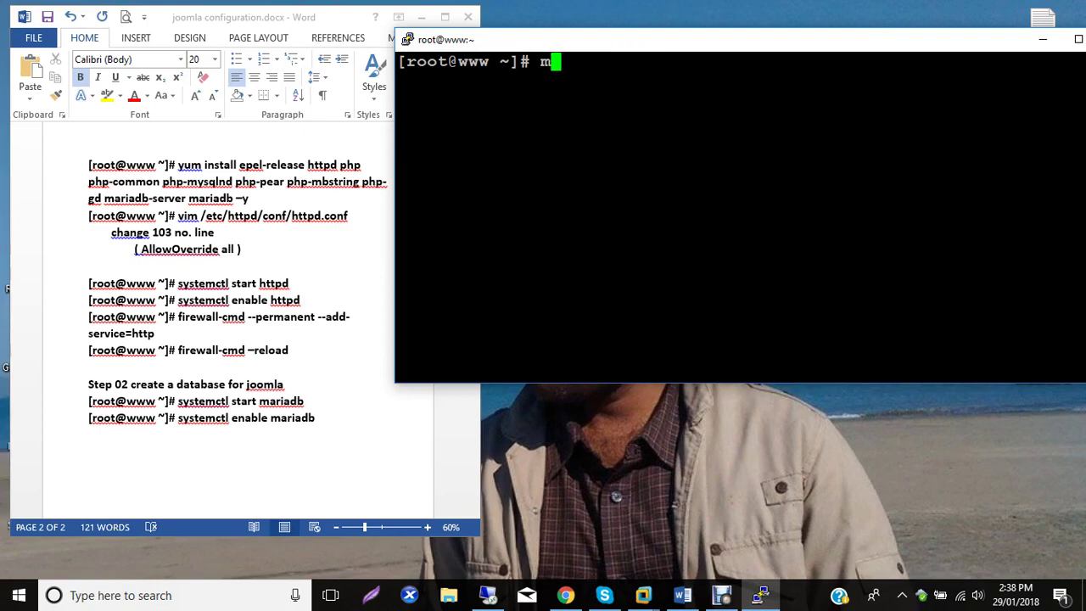
{"action": "type", "text": "ys"}
{"action": "type", "text": "ql"}
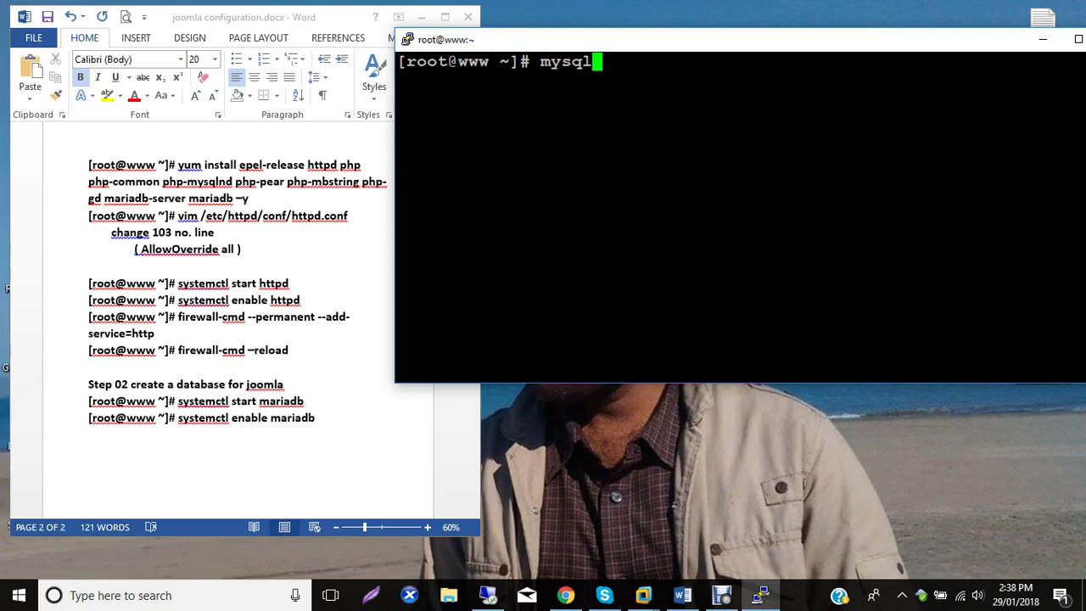
{"action": "type", "text": "_secu"}
{"action": "key", "text": "Tab"}
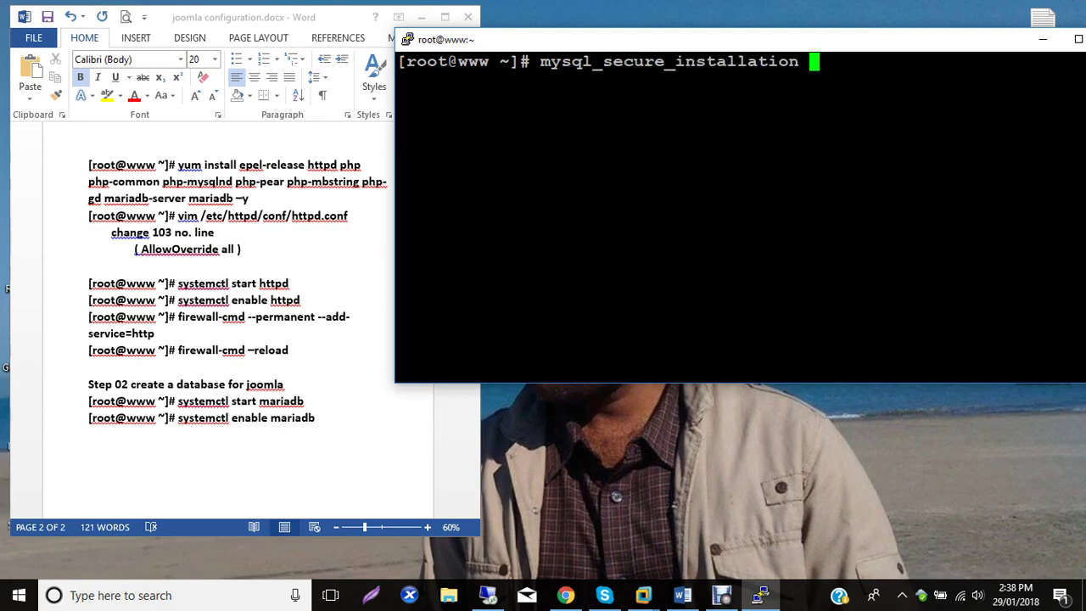
{"action": "key", "text": "Return"}
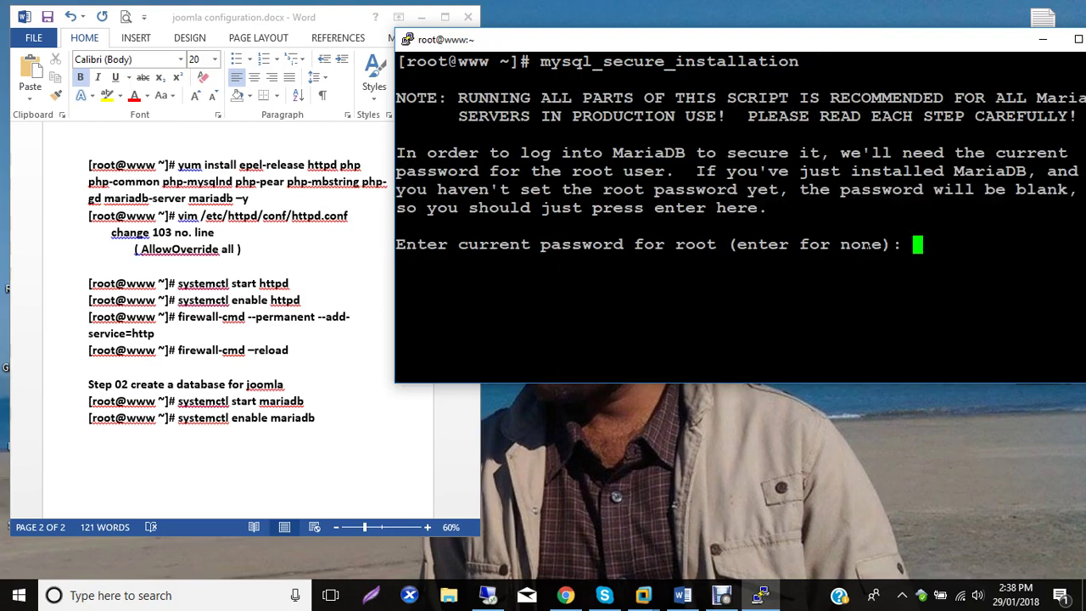
Set a new MariaDB root password and accept the remaining hardening defaults.
{"action": "key", "text": "Return"}
{"action": "type", "text": "y"}
{"action": "key", "text": "Return"}
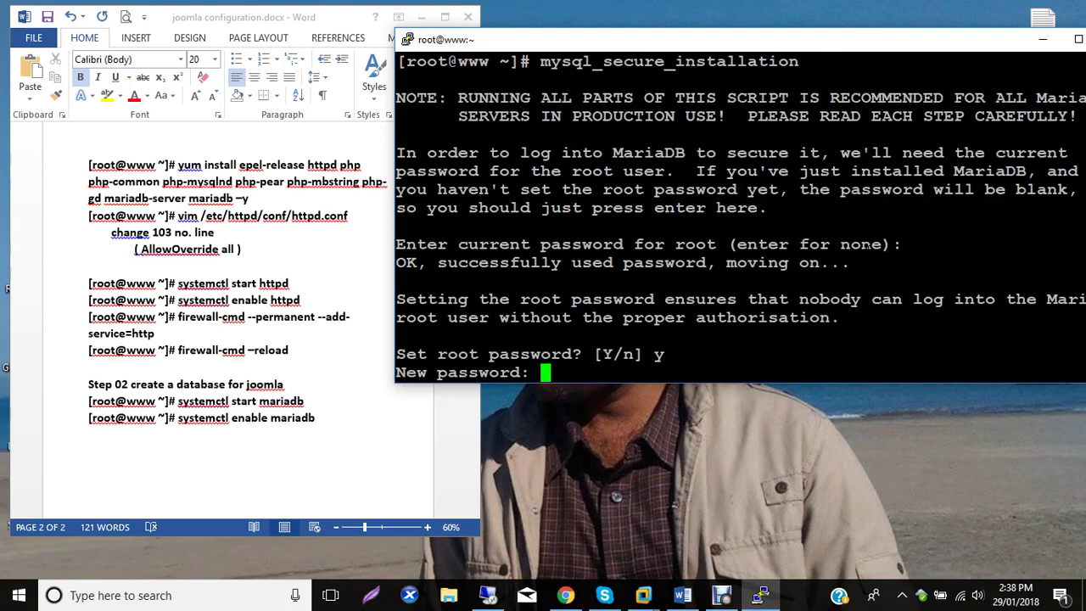
{"action": "key", "text": "Return"}
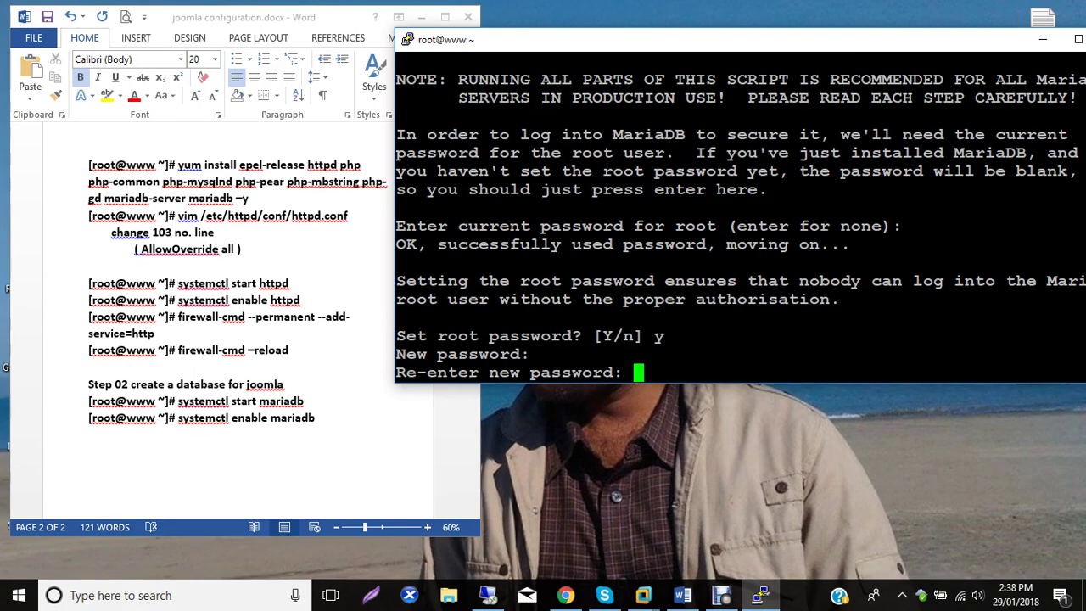
{"action": "key", "text": "Return"}
{"action": "key", "text": "Return"}
{"action": "key", "text": "Return"}
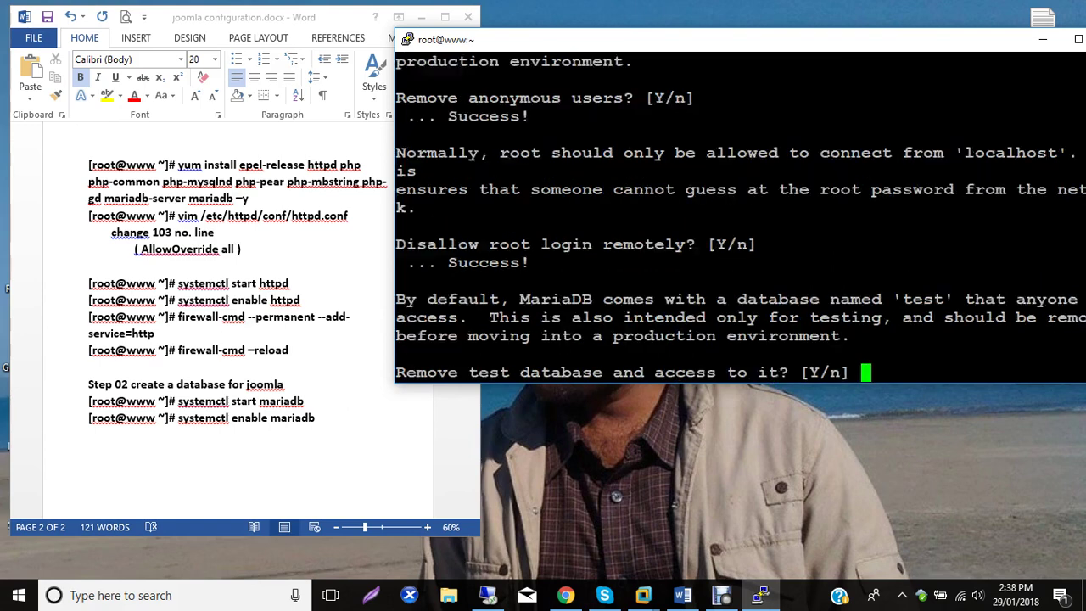
{"action": "key", "text": "Return"}
{"action": "key", "text": "Return"}
{"action": "type", "text": "mysql"}
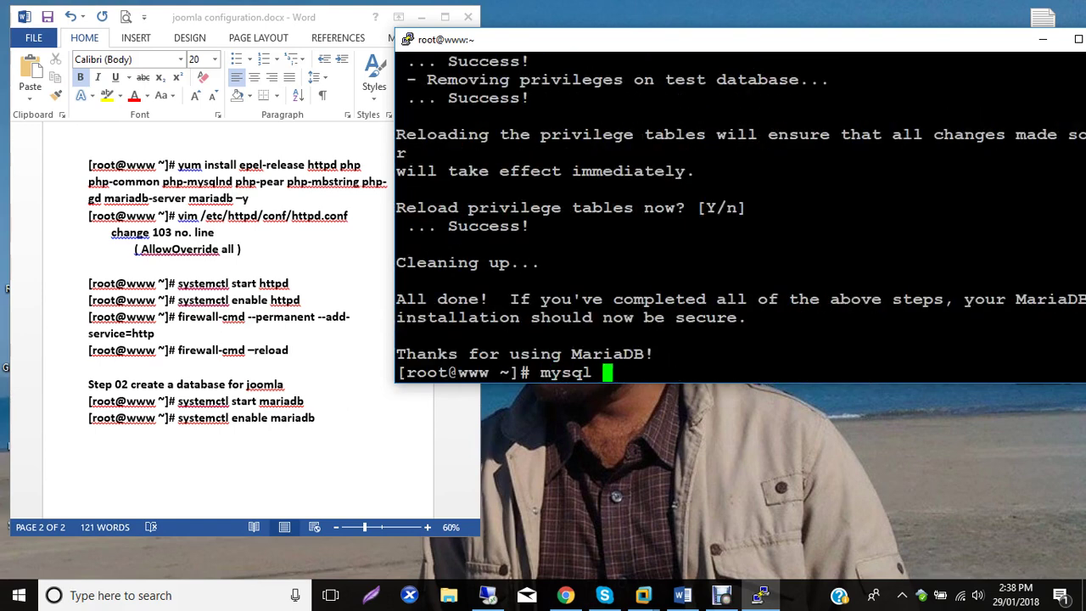
{"action": "type", "text": " -u root -p"}
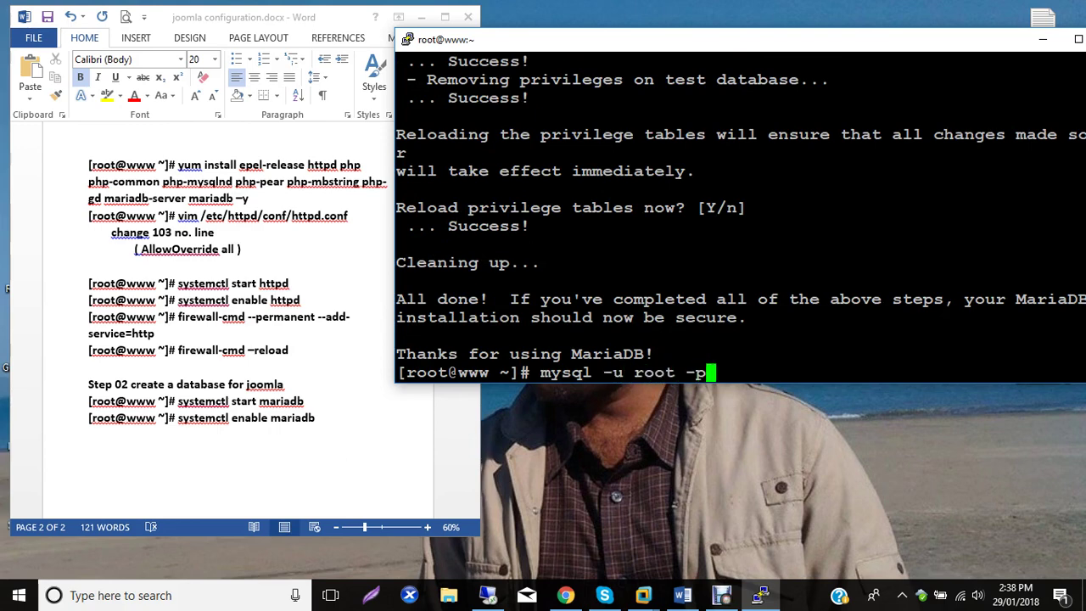
Log into MariaDB as root and list the databases with show databases;.
{"action": "key", "text": "Return"}
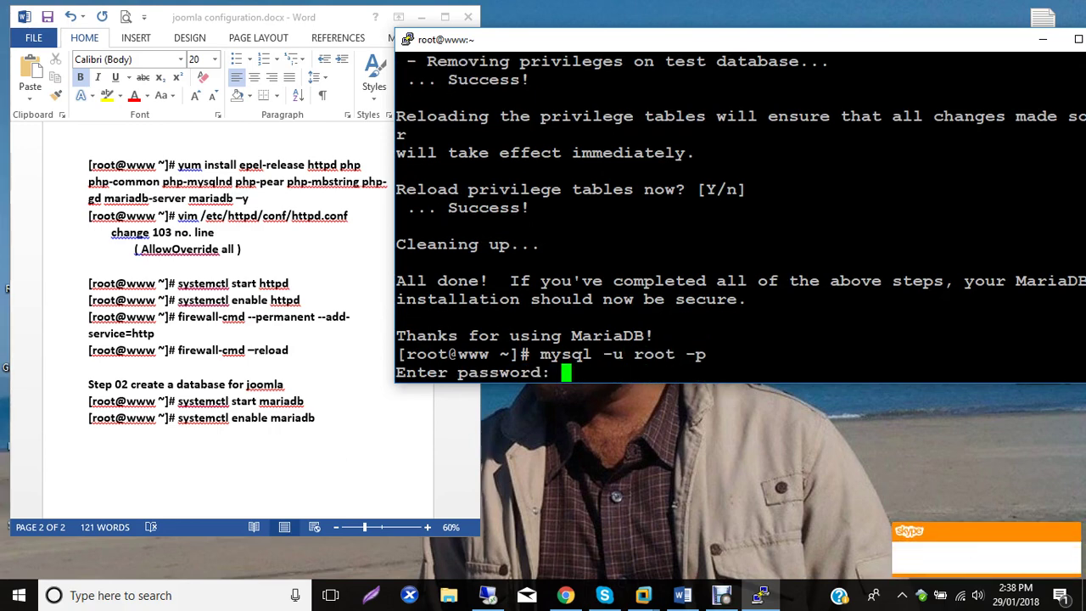
{"action": "key", "text": "Return"}
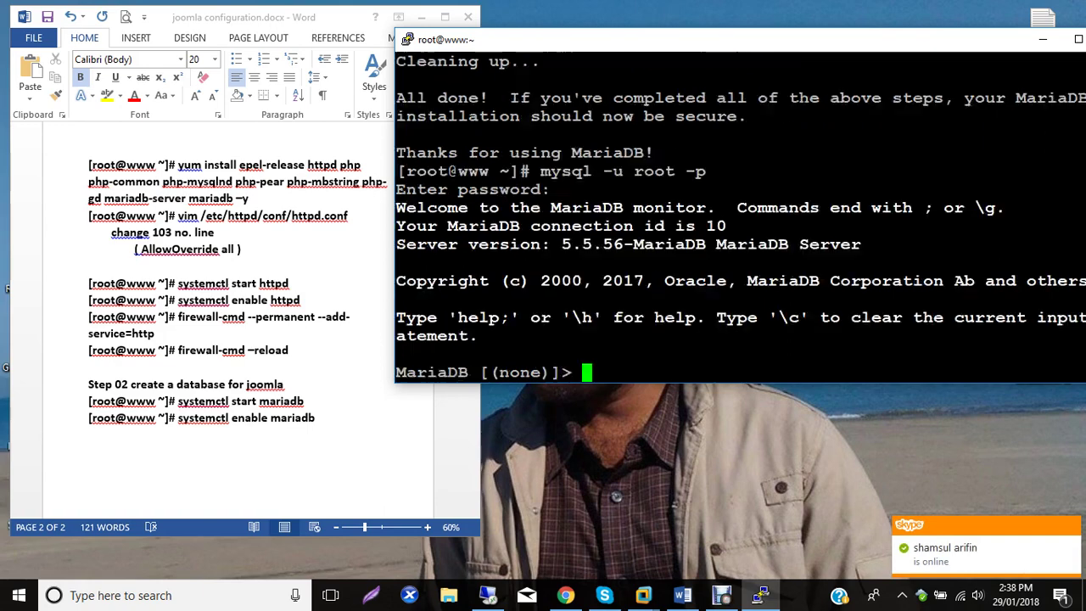
{"action": "type", "text": "show databases"}
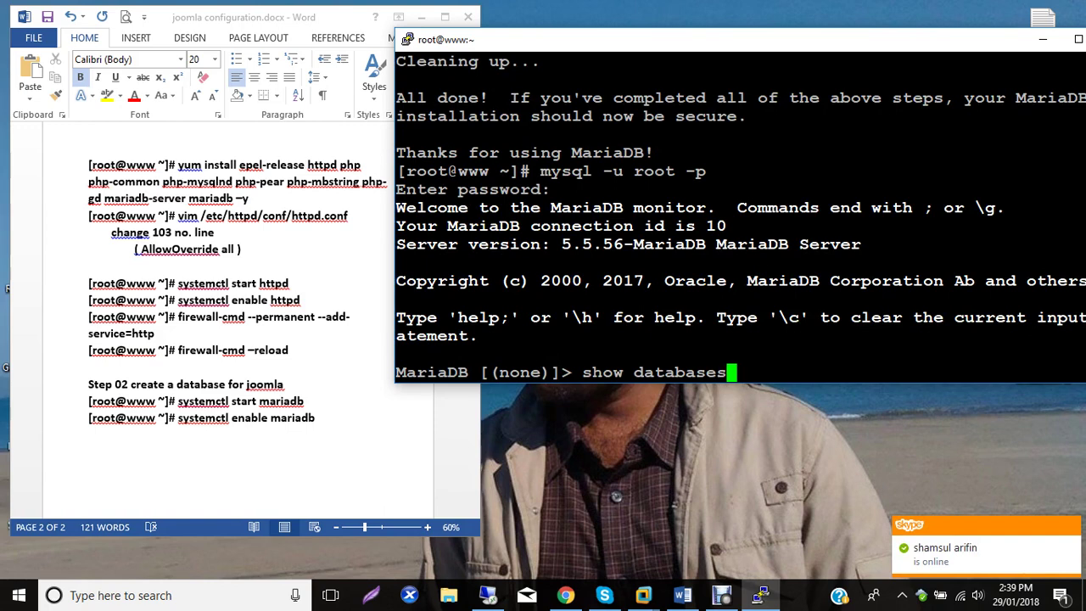
{"action": "key", "text": "Return"}
{"action": "type", "text": ";"}
{"action": "key", "text": "Return"}
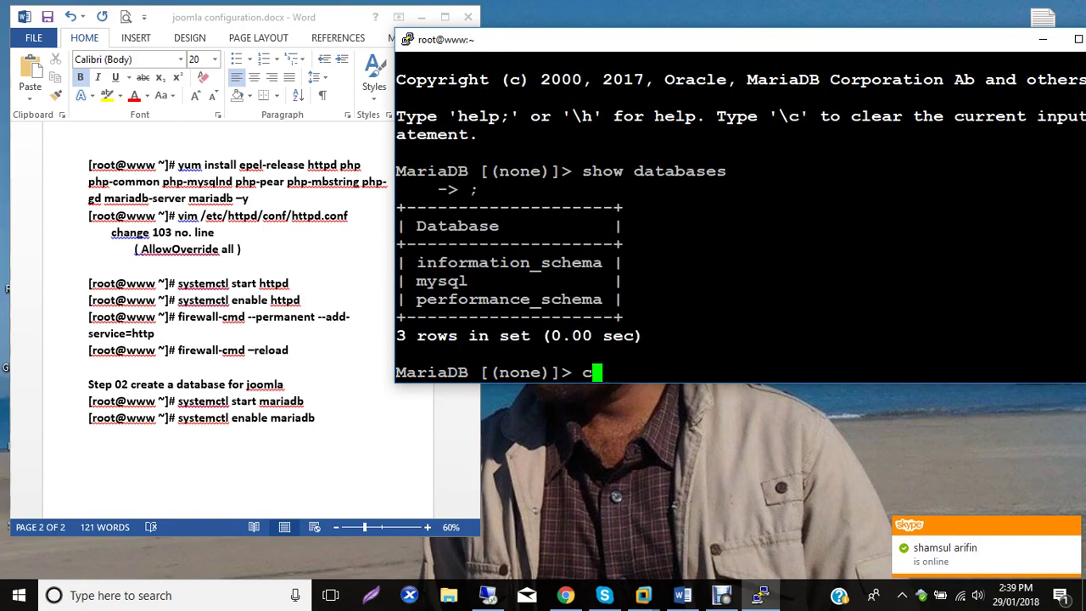
Exit the MariaDB monitor and recall the mysql -u root -p login command.
{"action": "type", "text": "create database"}
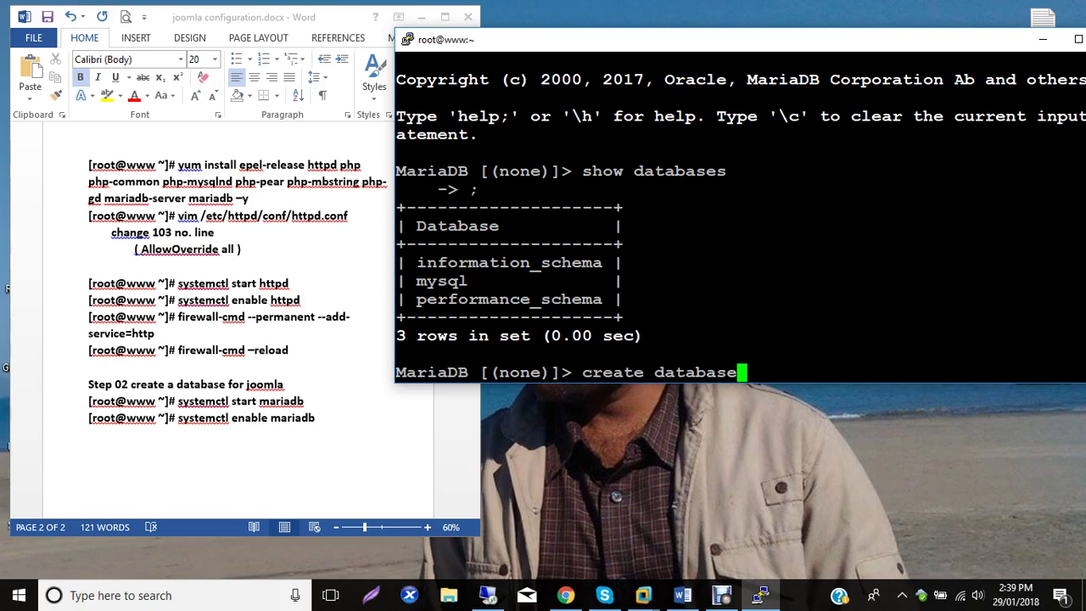
{"action": "key", "text": "BackSpace"}
{"action": "key", "text": "BackSpace"}
{"action": "key", "text": "BackSpace"}
{"action": "key", "text": "BackSpace"}
{"action": "key", "text": "BackSpace"}
{"action": "key", "text": "BackSpace"}
{"action": "key", "text": "BackSpace"}
{"action": "key", "text": "BackSpace"}
{"action": "key", "text": "BackSpace"}
{"action": "key", "text": "BackSpace"}
{"action": "key", "text": "BackSpace"}
{"action": "key", "text": "BackSpace"}
{"action": "key", "text": "BackSpace"}
{"action": "key", "text": "BackSpace"}
{"action": "key", "text": "BackSpace"}
{"action": "type", "text": "exit"}
{"action": "key", "text": "Return"}
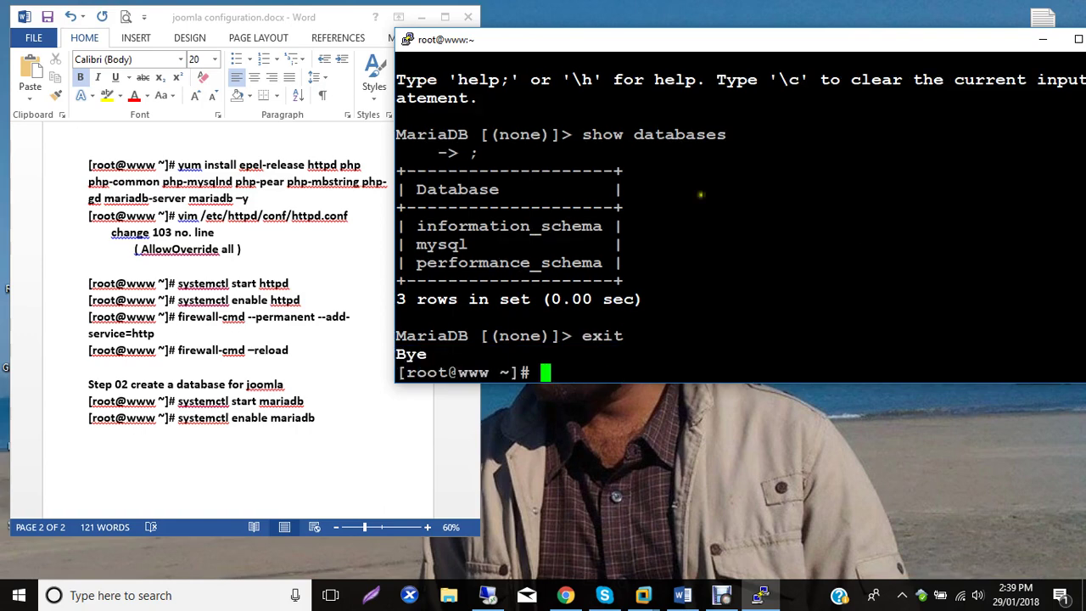
{"action": "key", "text": "Up"}
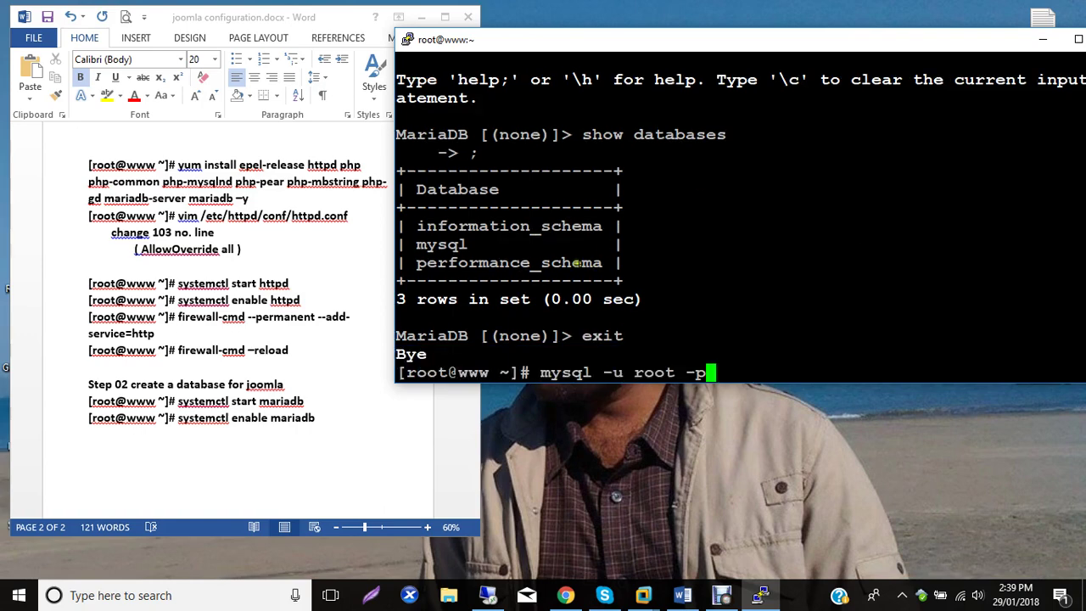
Log the mysql_secure_installation command on a new line under Step 02 in Word.
{"action": "left_click_drag", "start_coordinate": [721, 373], "coordinate": [397, 375]}
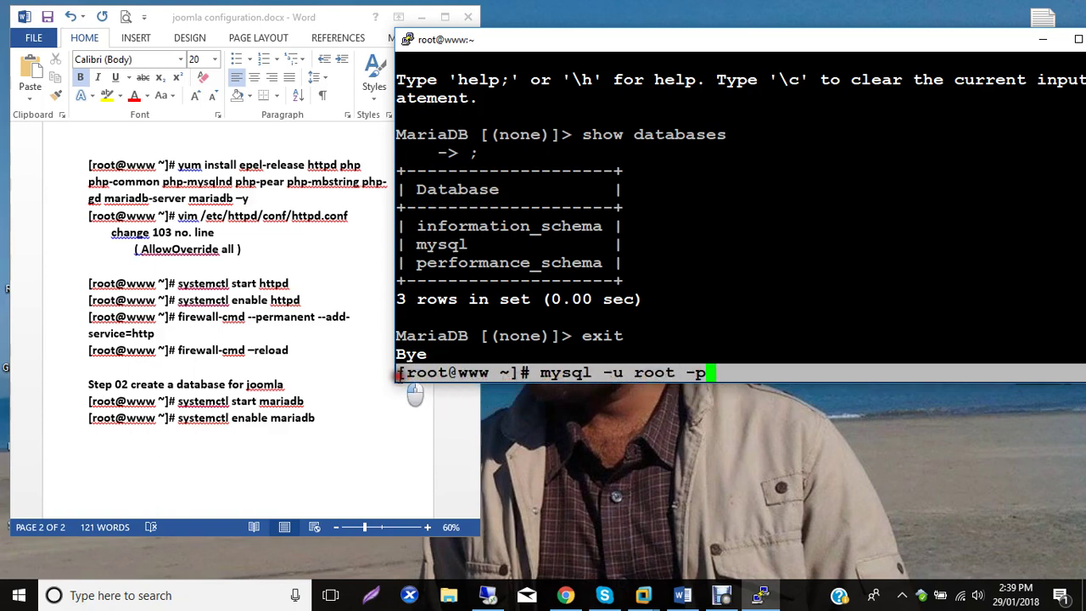
{"action": "left_click", "coordinate": [313, 432]}
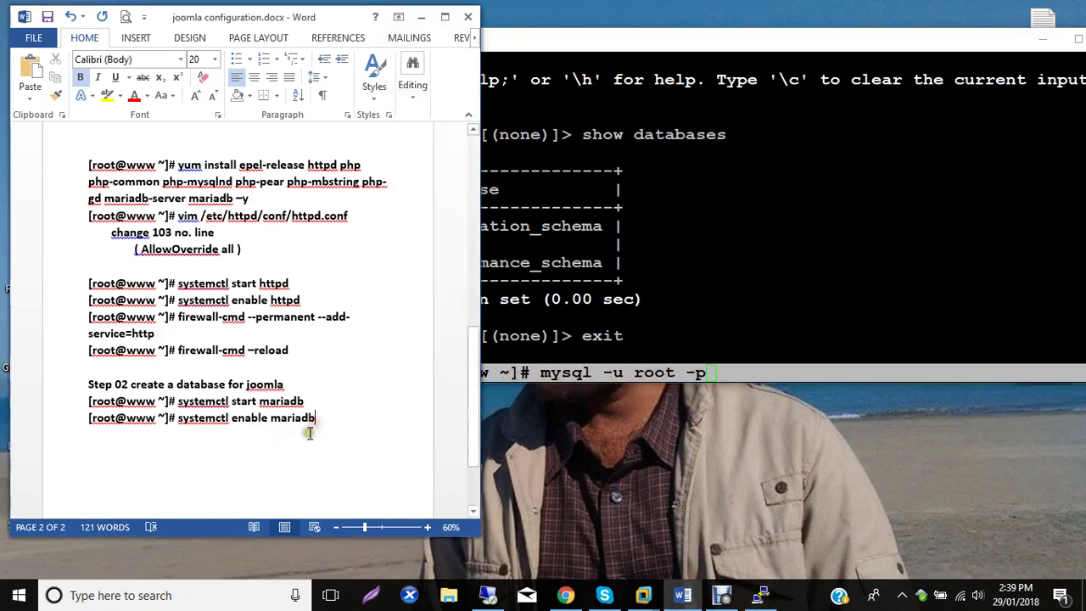
{"action": "key", "text": "Return"}
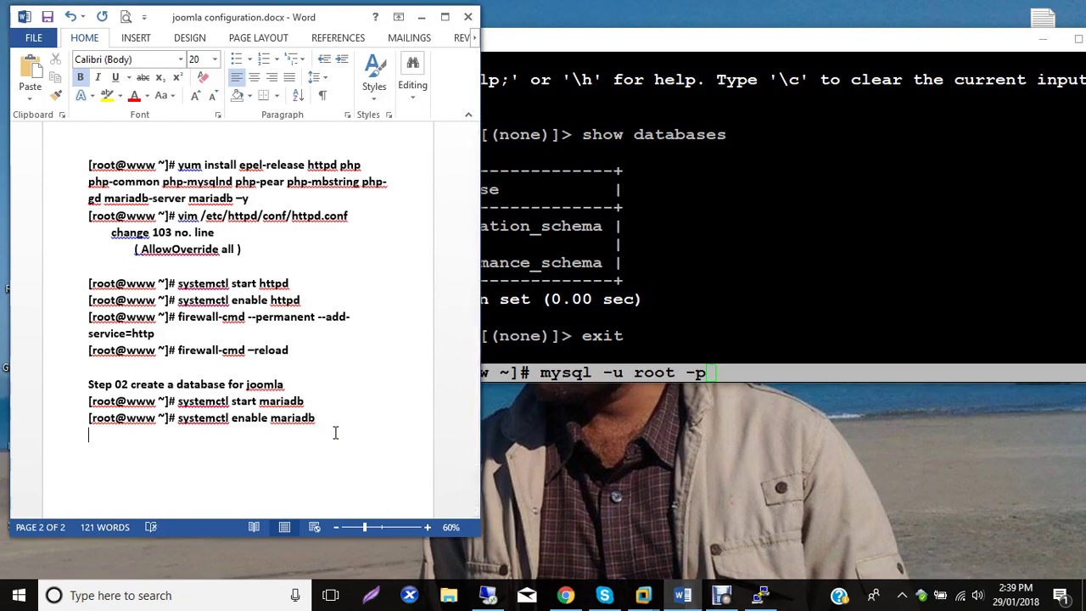
{"action": "left_click", "coordinate": [691, 320]}
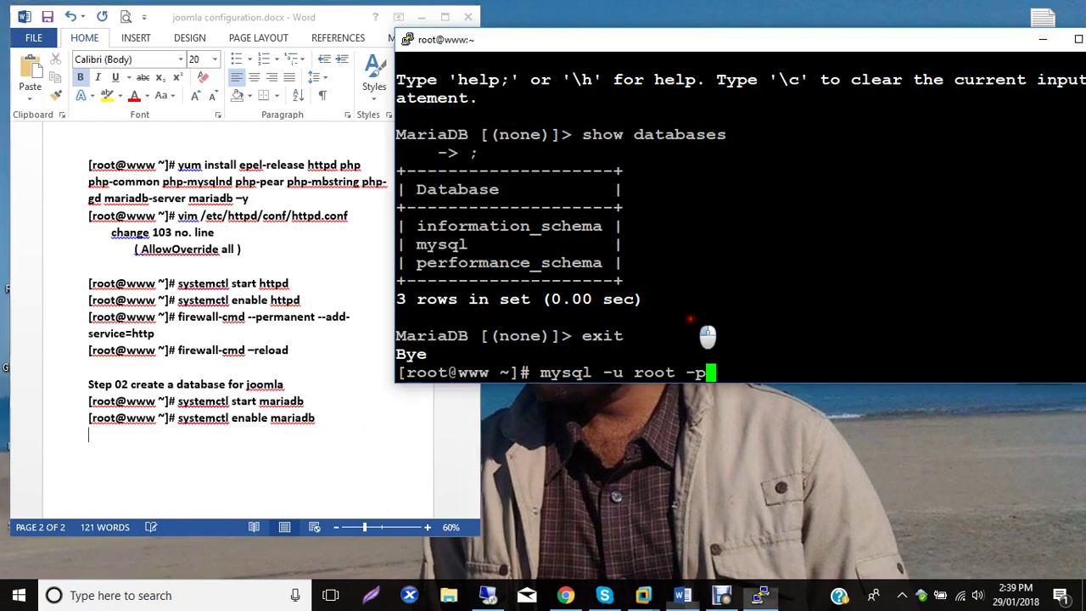
{"action": "key", "text": "Up"}
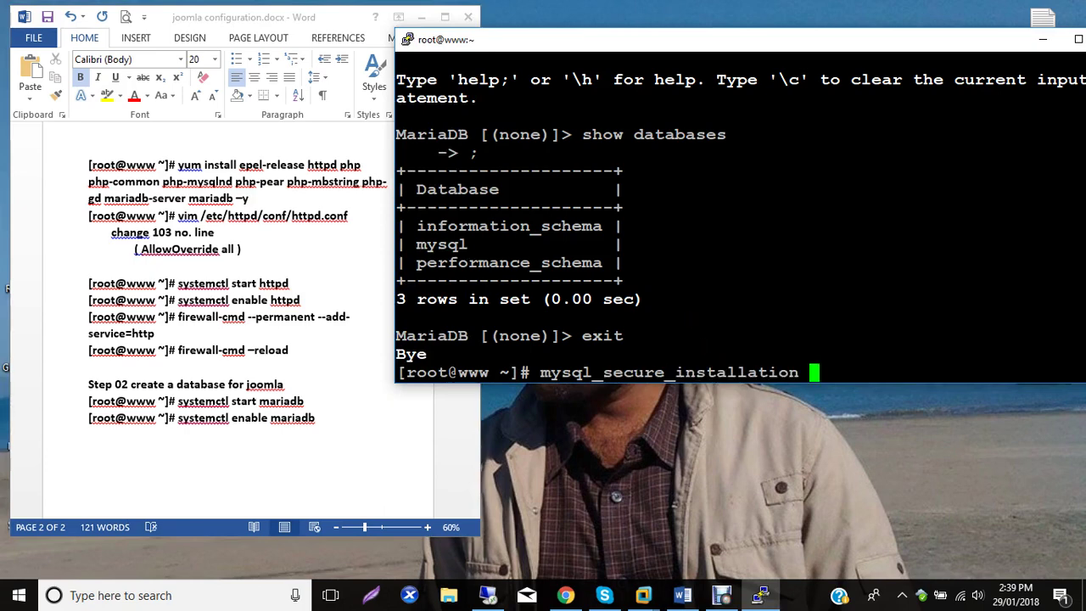
{"action": "left_click_drag", "start_coordinate": [821, 383], "coordinate": [415, 384]}
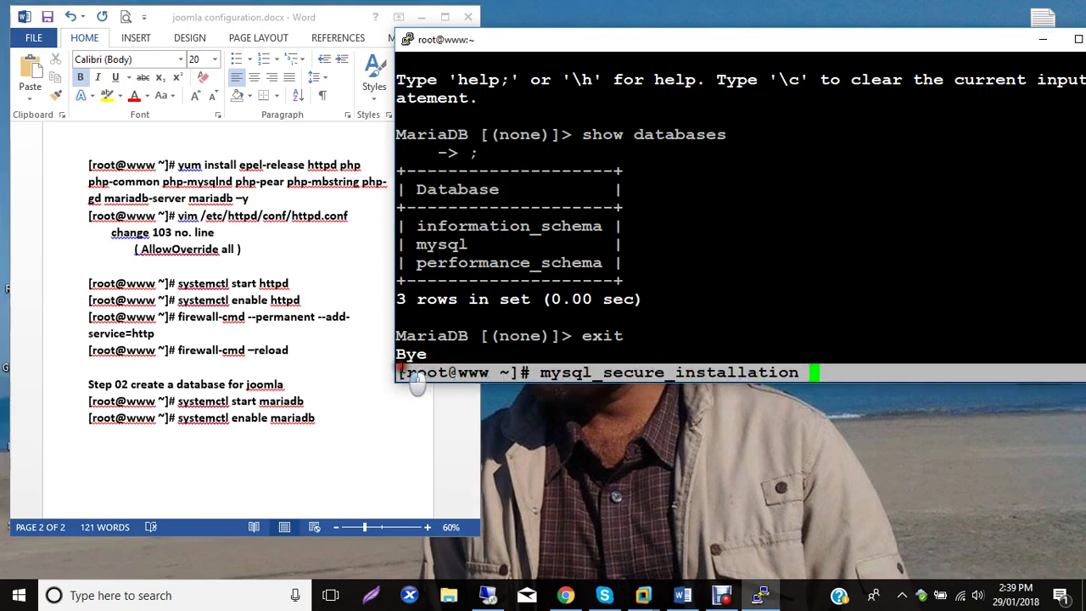
{"action": "left_click", "coordinate": [97, 435]}
{"action": "type", "text": "[root@www ~]# mysql_secure_installation"}
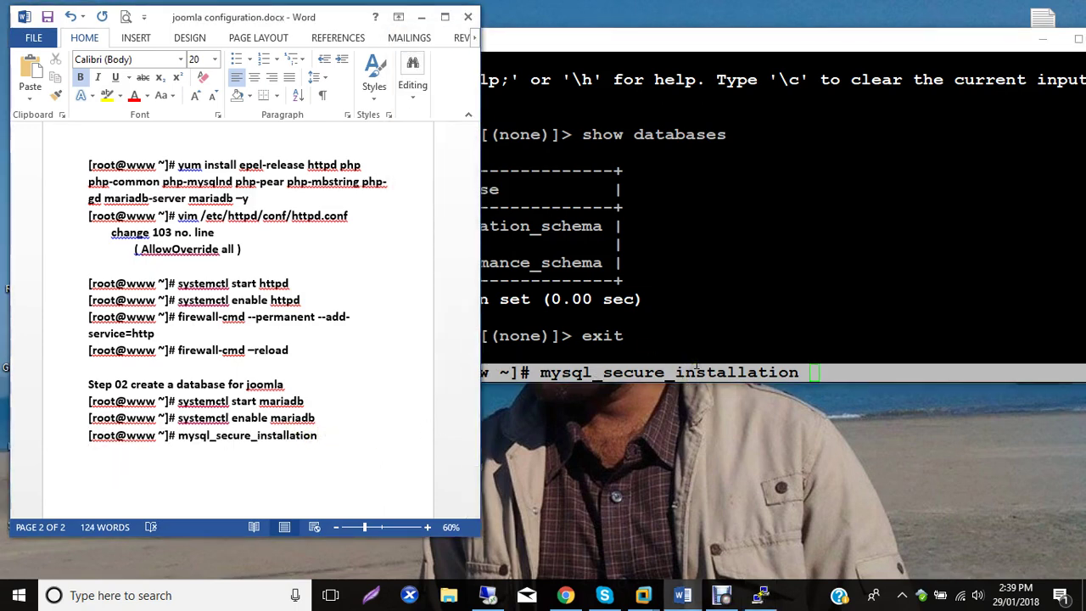
Add the mysql -u root -p command to the notes below it.
{"action": "left_click", "coordinate": [707, 343]}
{"action": "key", "text": "Up"}
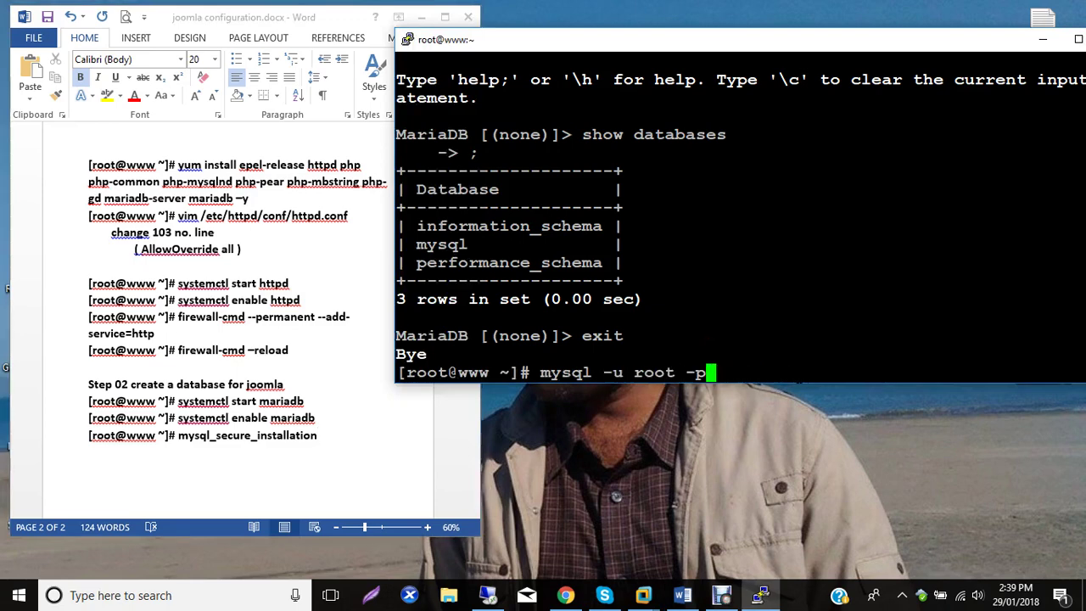
{"action": "left_click_drag", "start_coordinate": [721, 371], "coordinate": [399, 373]}
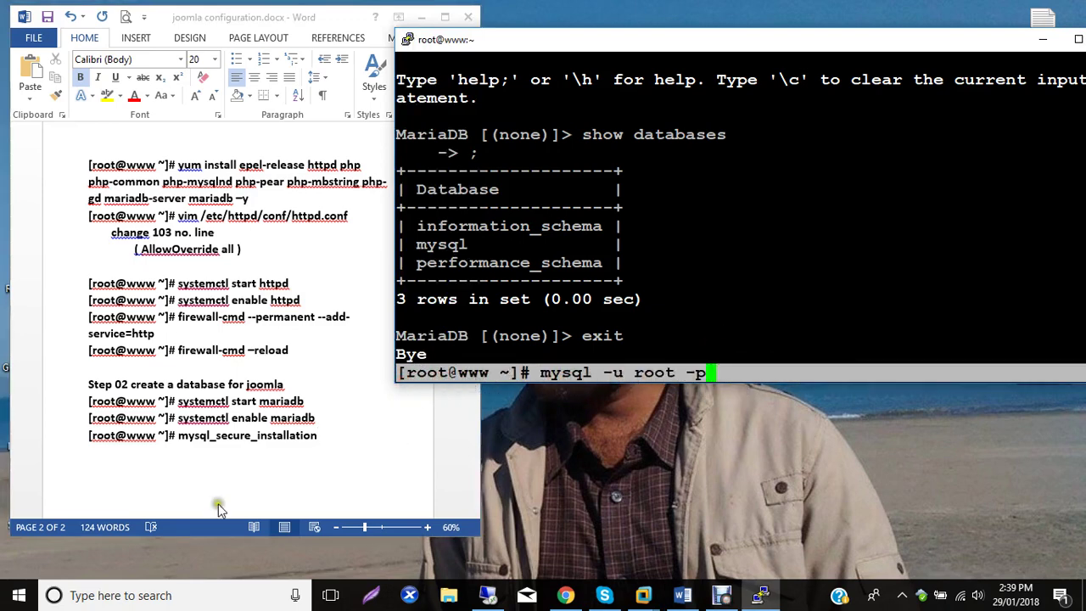
{"action": "left_click", "coordinate": [110, 458]}
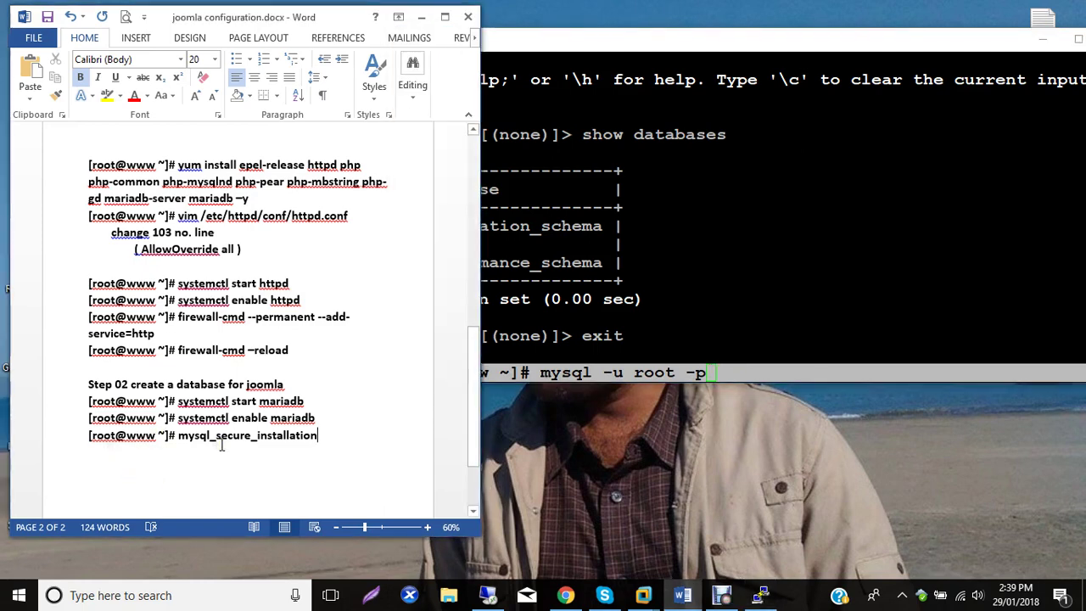
{"action": "type", "text": "[root@www ~]# mysql -u root -p"}
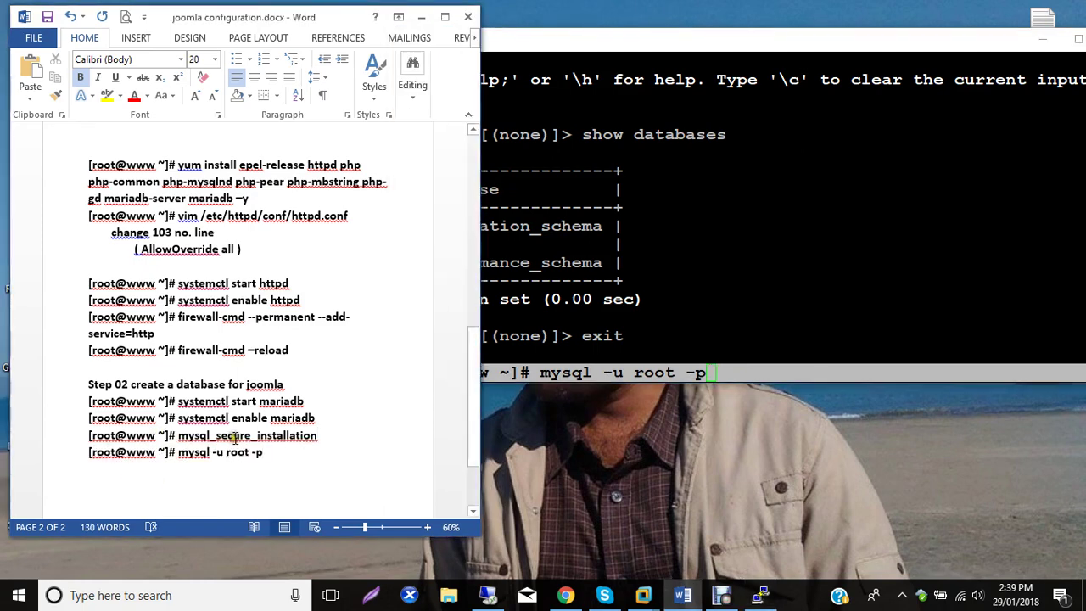
{"action": "key", "text": "Return"}
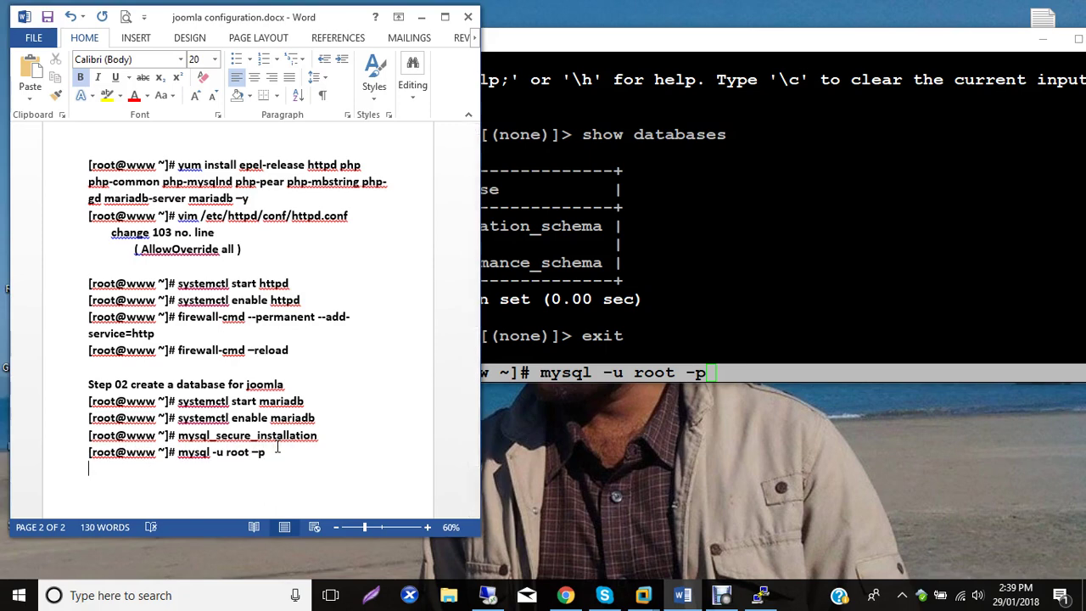
Run the root login and log its 'Enter password:' prompt in the notes.
{"action": "left_click", "coordinate": [761, 595]}
{"action": "key", "text": "Return"}
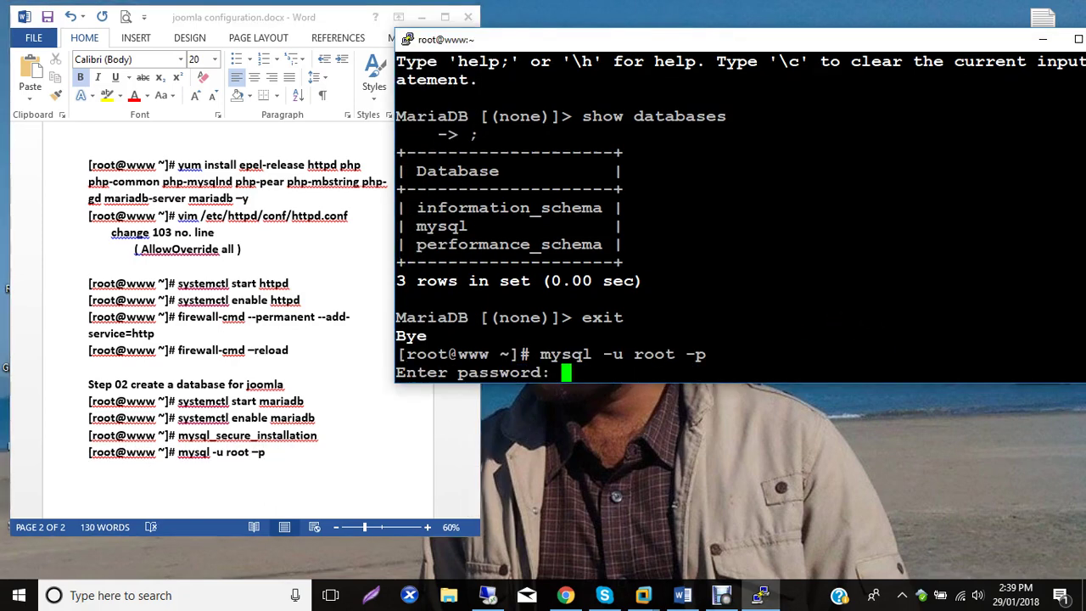
{"action": "left_click_drag", "start_coordinate": [559, 373], "coordinate": [399, 377]}
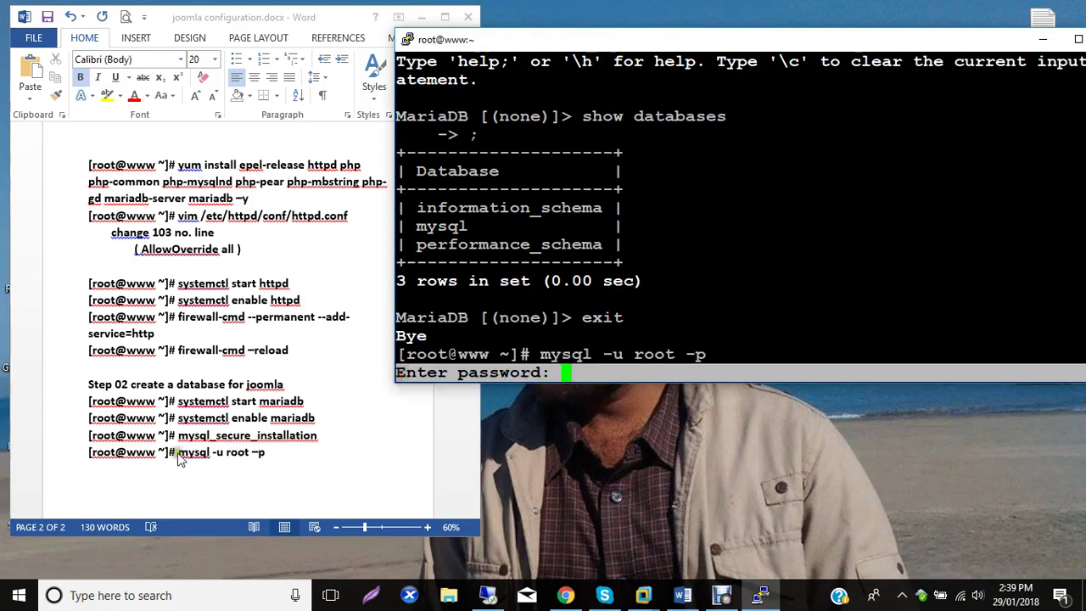
{"action": "left_click", "coordinate": [90, 472]}
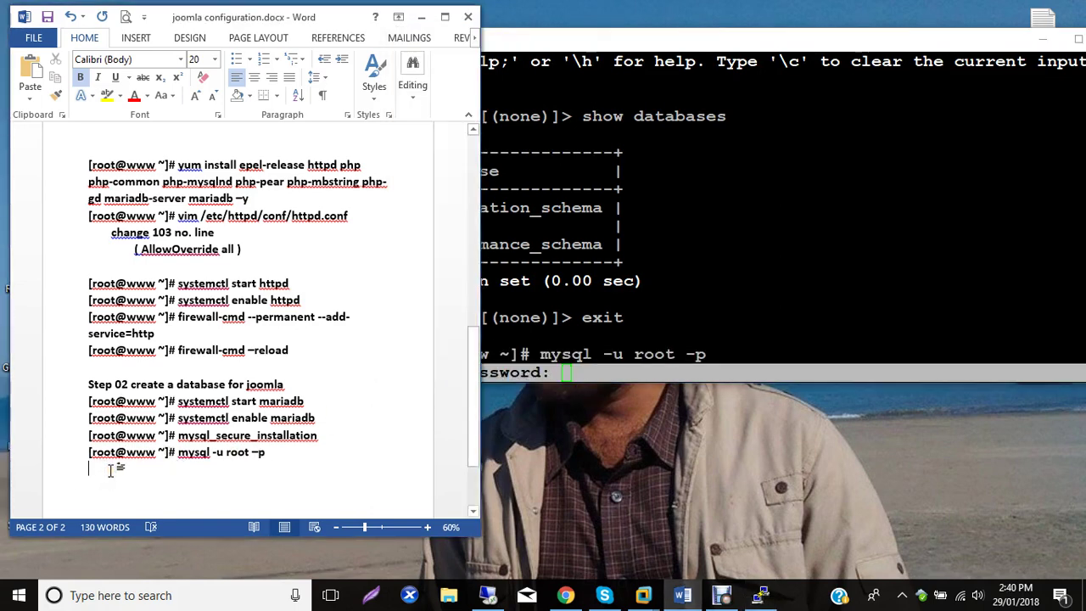
{"action": "key", "text": "ctrl+v"}
{"action": "left_click", "coordinate": [589, 377]}
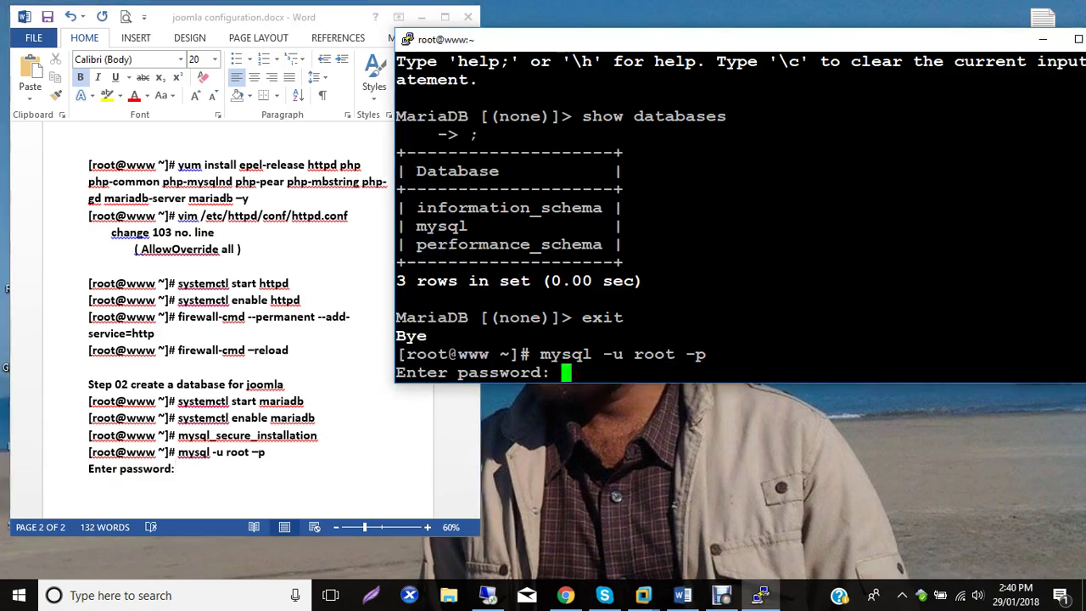
Enter the root password and run create database joomla; then begin the joomlauser@localhost create user statement.
{"action": "key", "text": "Return"}
{"action": "type", "text": "cr"}
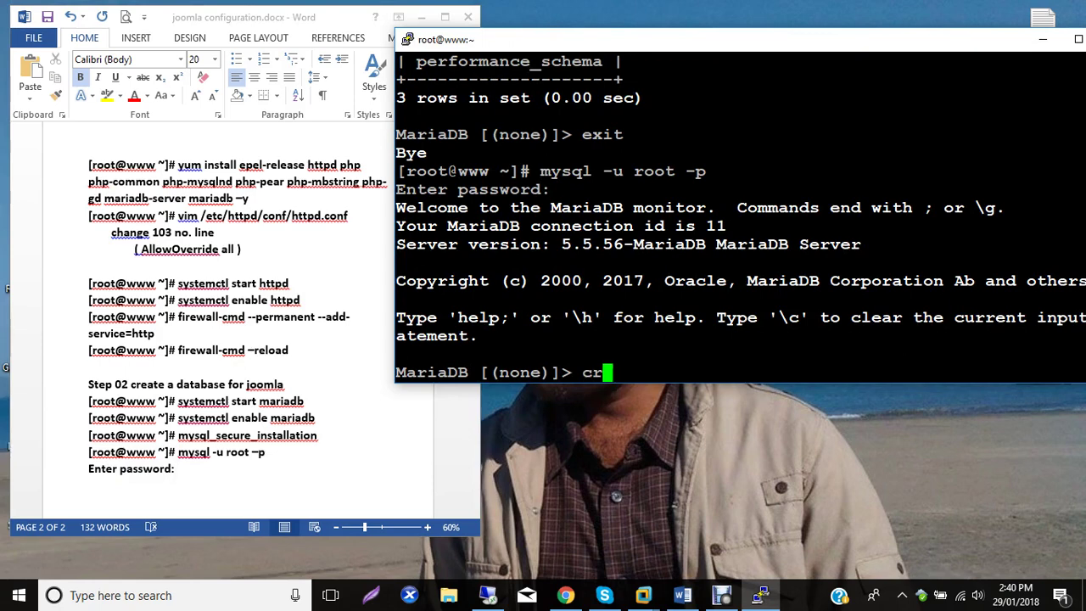
{"action": "type", "text": "eate dat"}
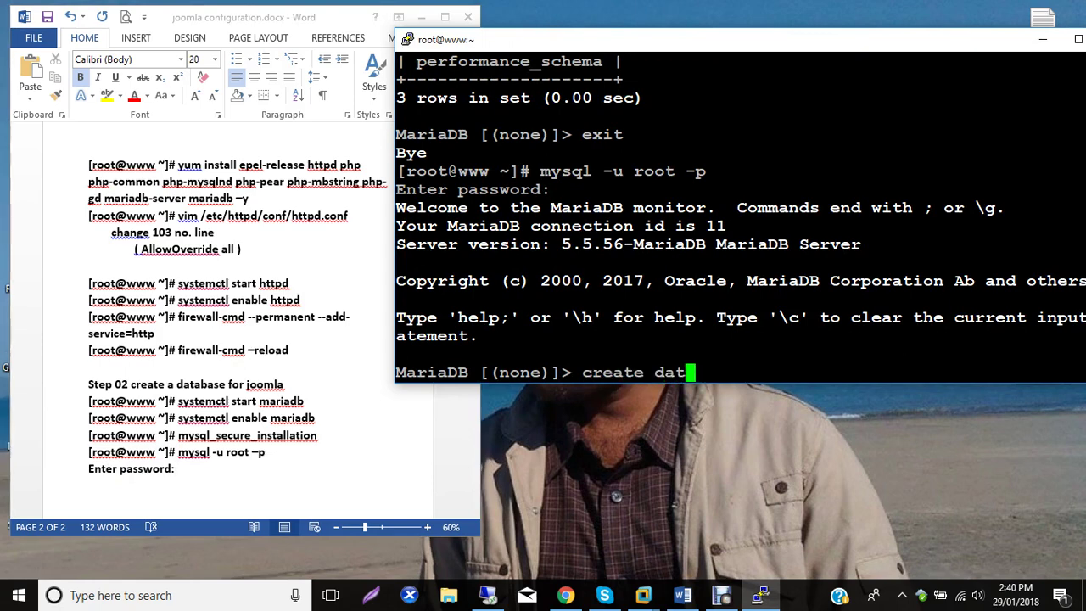
{"action": "type", "text": "abase "}
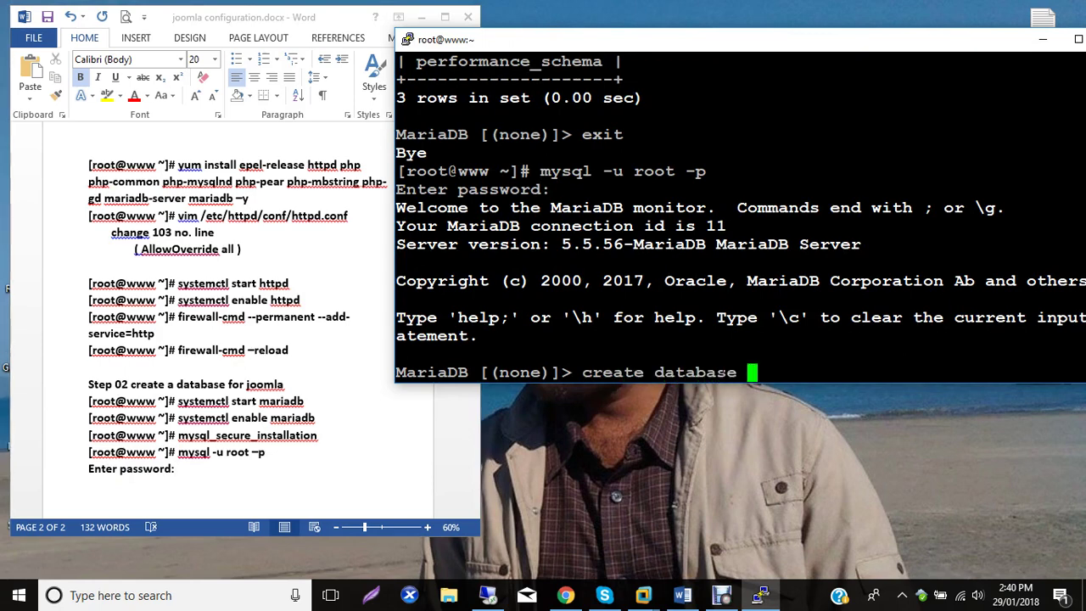
{"action": "type", "text": "jooml"}
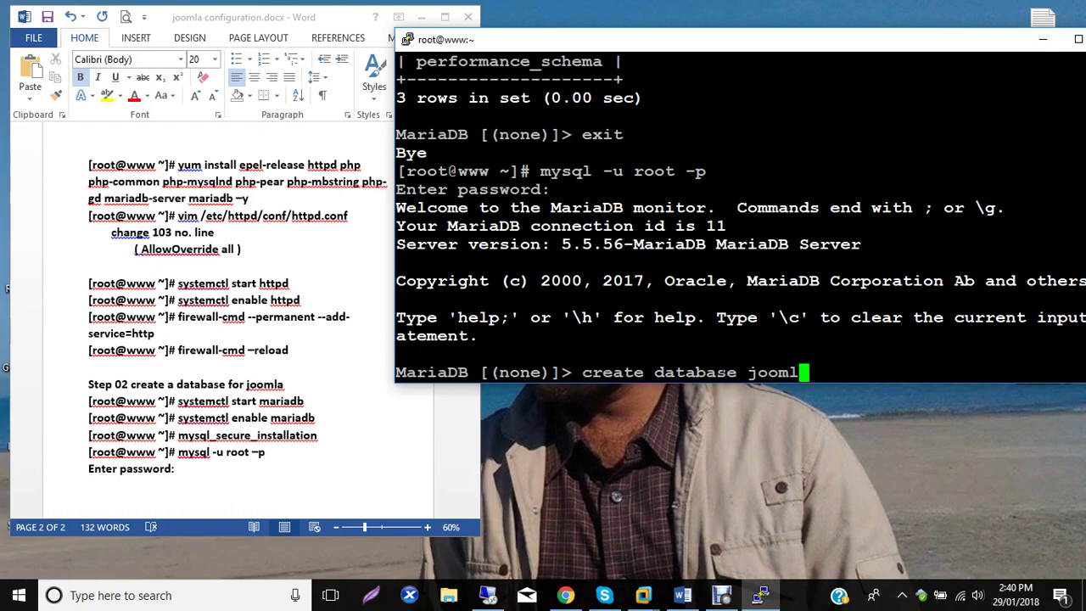
{"action": "type", "text": "a;"}
{"action": "key", "text": "Return"}
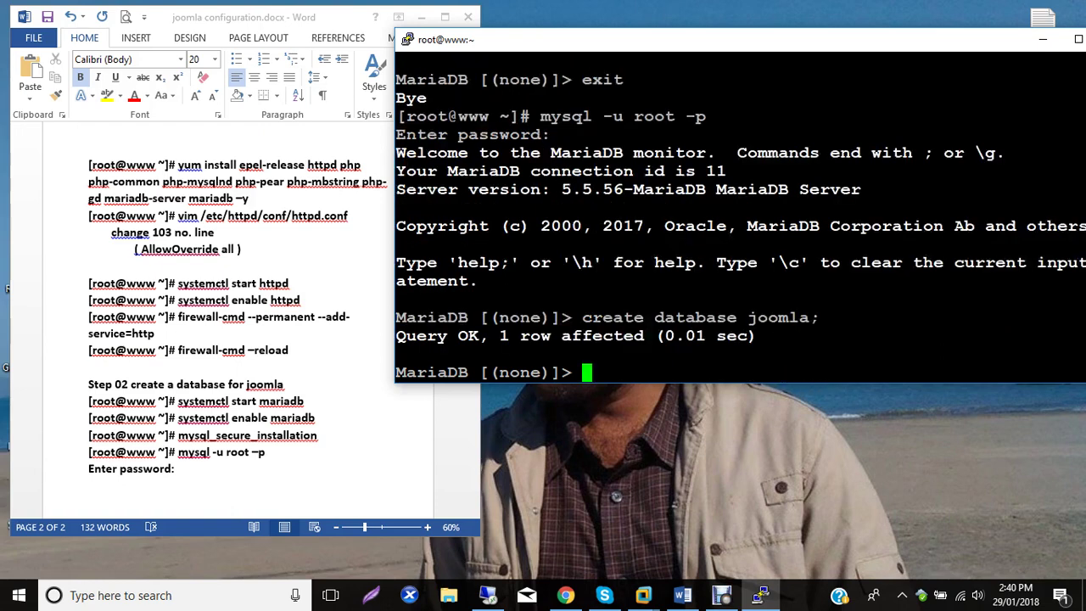
{"action": "type", "text": "create"}
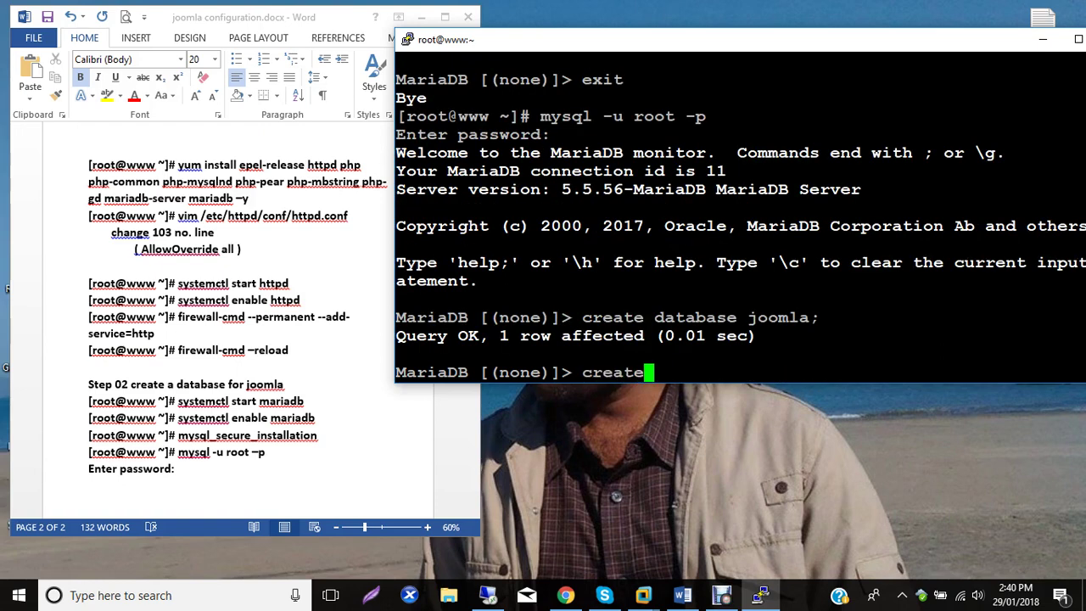
{"action": "type", "text": " dat"}
{"action": "key", "text": "BackSpace"}
{"action": "type", "text": "user"}
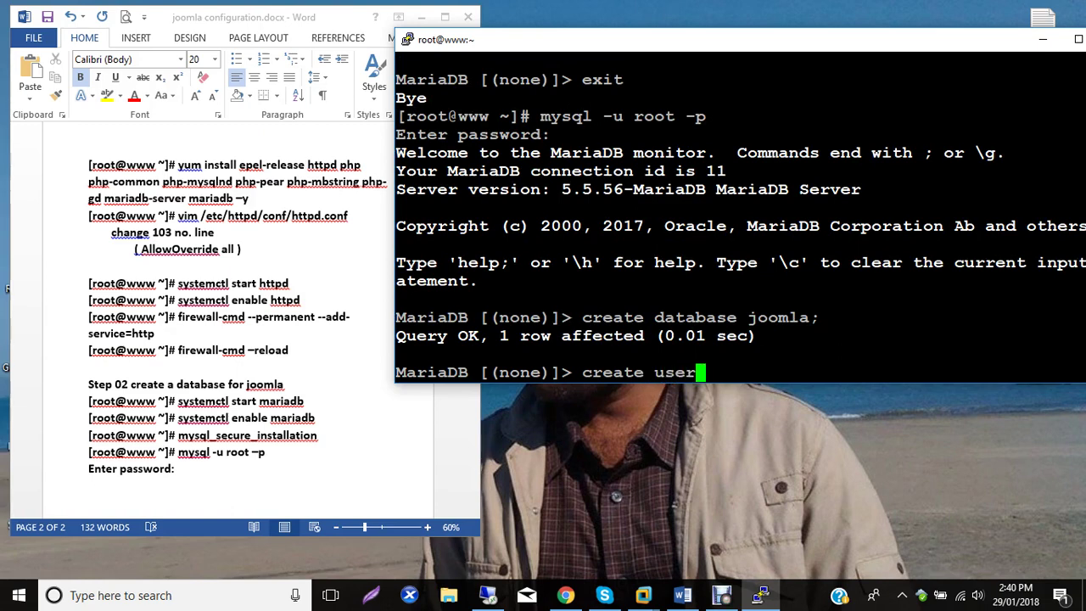
{"action": "type", "text": " joomlauser@"}
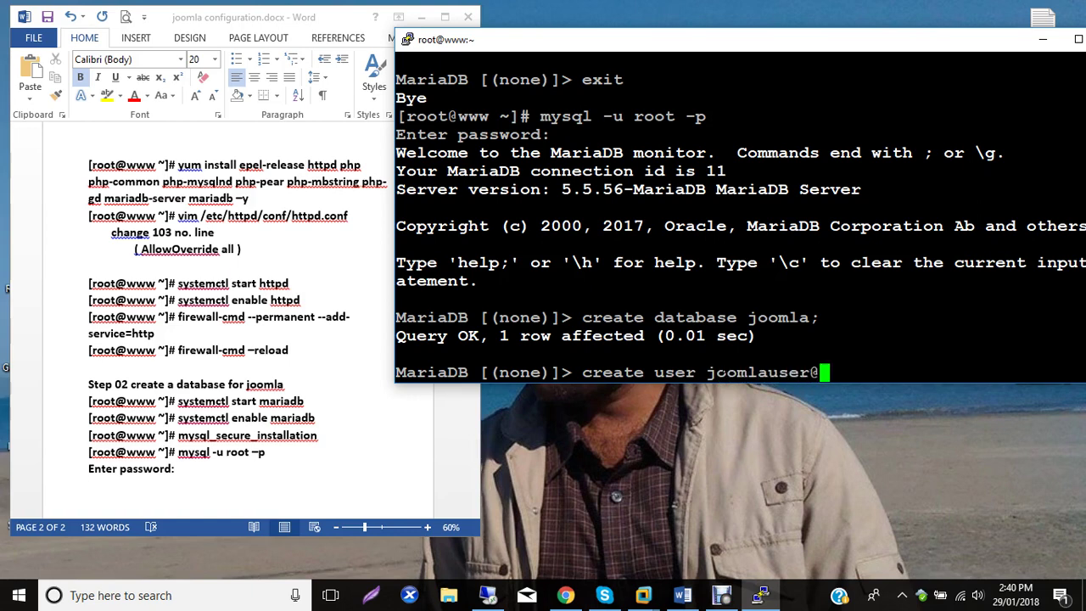
{"action": "type", "text": "localhost identified by"}
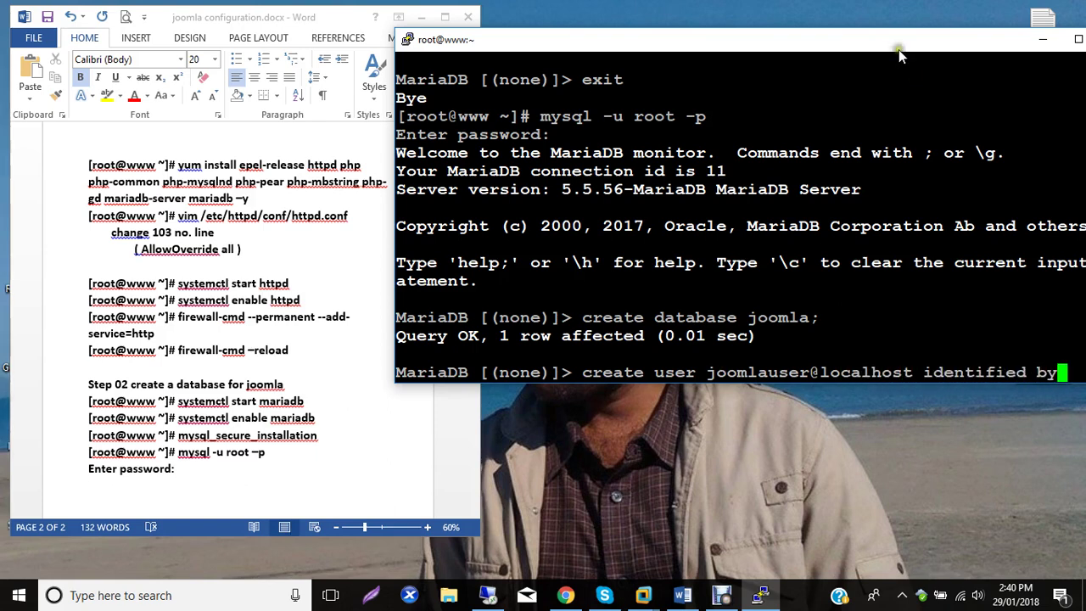
Create the user joomlauser@localhost identified by the chosen quoted password.
{"action": "left_click_drag", "start_coordinate": [849, 44], "coordinate": [787, 39]}
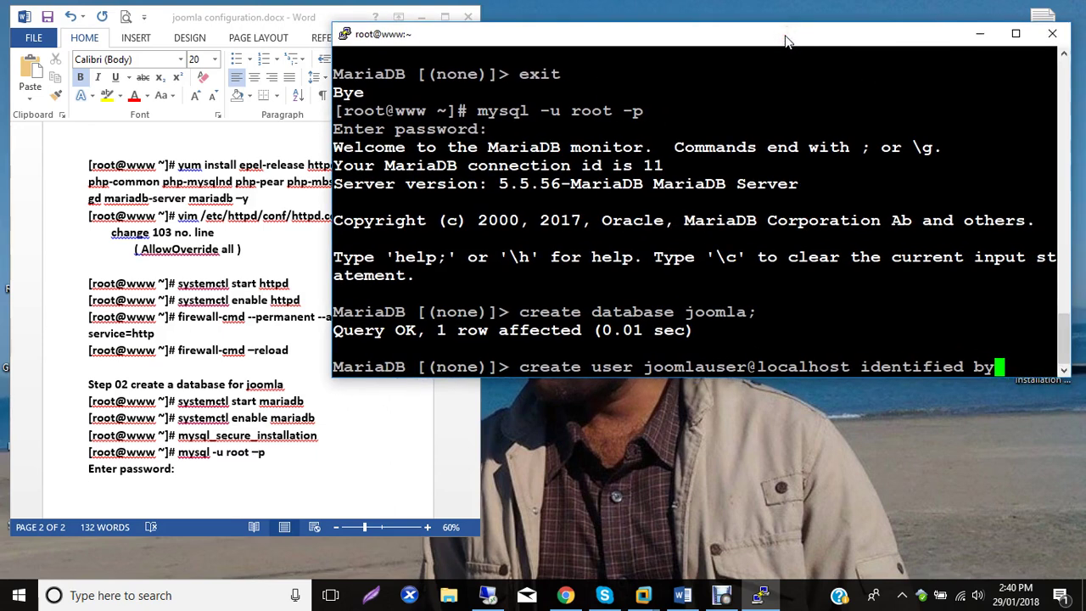
{"action": "type", "text": "'j"}
{"action": "key", "text": "BackSpace"}
{"action": "type", "text": "password"}
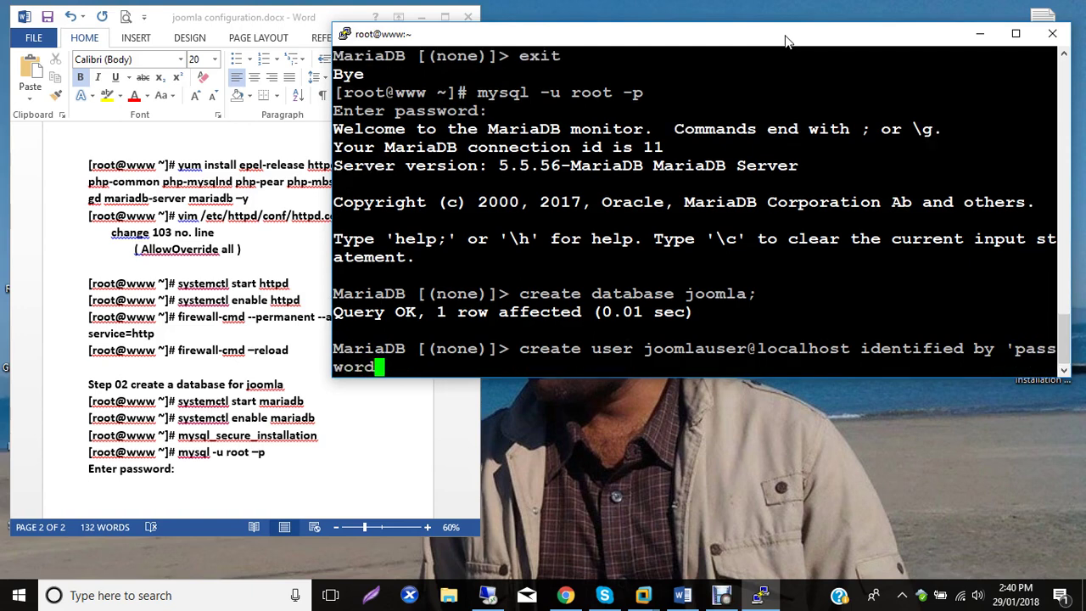
{"action": "type", "text": ";"}
{"action": "key", "text": "Left"}
{"action": "type", "text": "'"}
{"action": "key", "text": "End"}
{"action": "key", "text": "Return"}
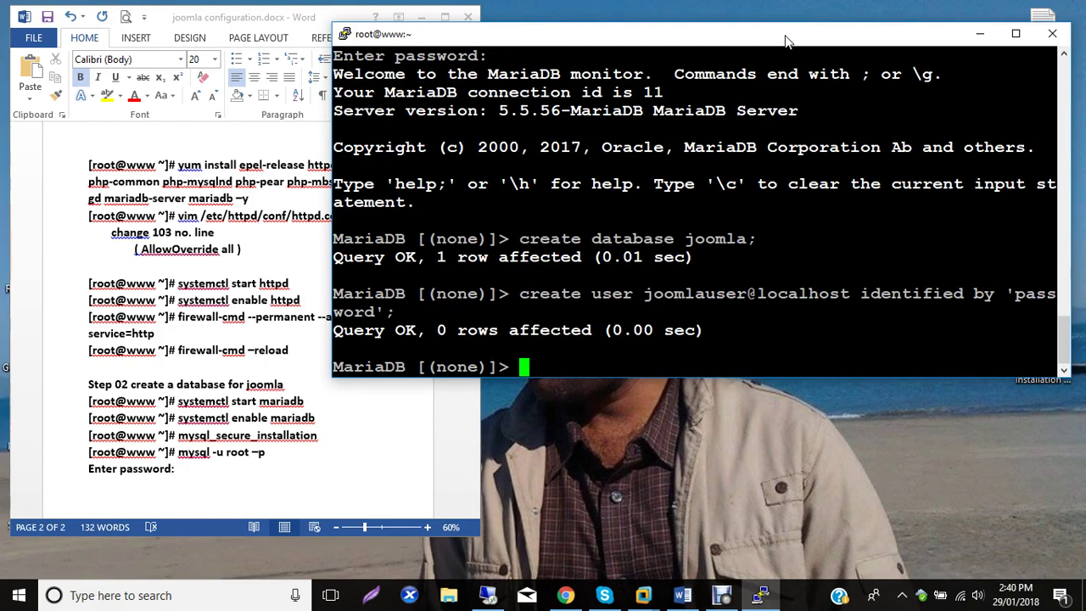
Grant all privileges on joomla.* to joomlauser@localhost.
{"action": "type", "text": "grant all pri"}
{"action": "key", "text": "BackSpace"}
{"action": "key", "text": "BackSpace"}
{"action": "key", "text": "BackSpace"}
{"action": "type", "text": "privileges "}
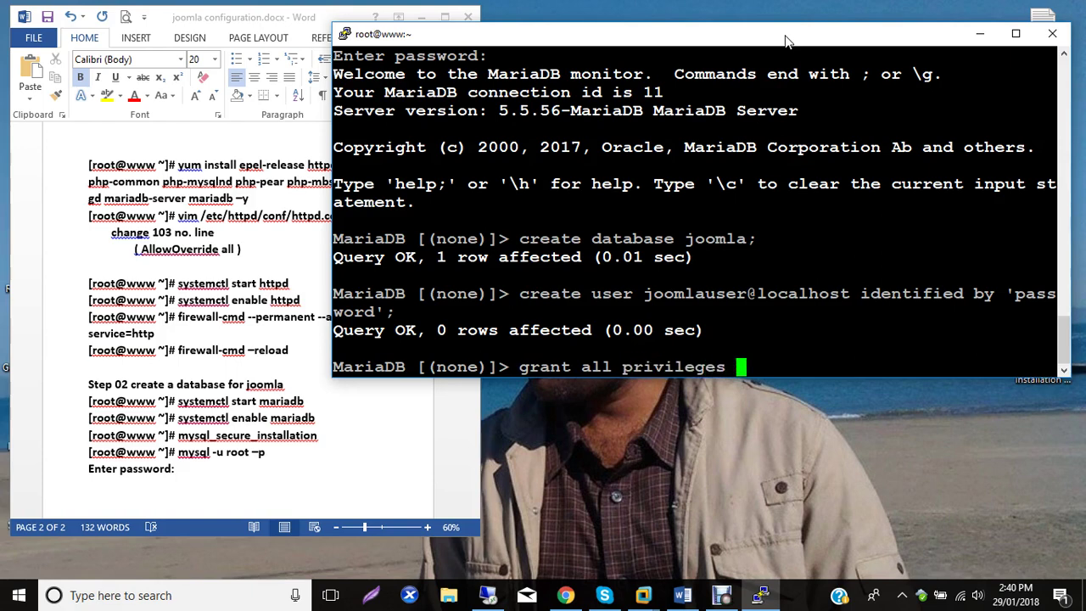
{"action": "type", "text": "joomla"}
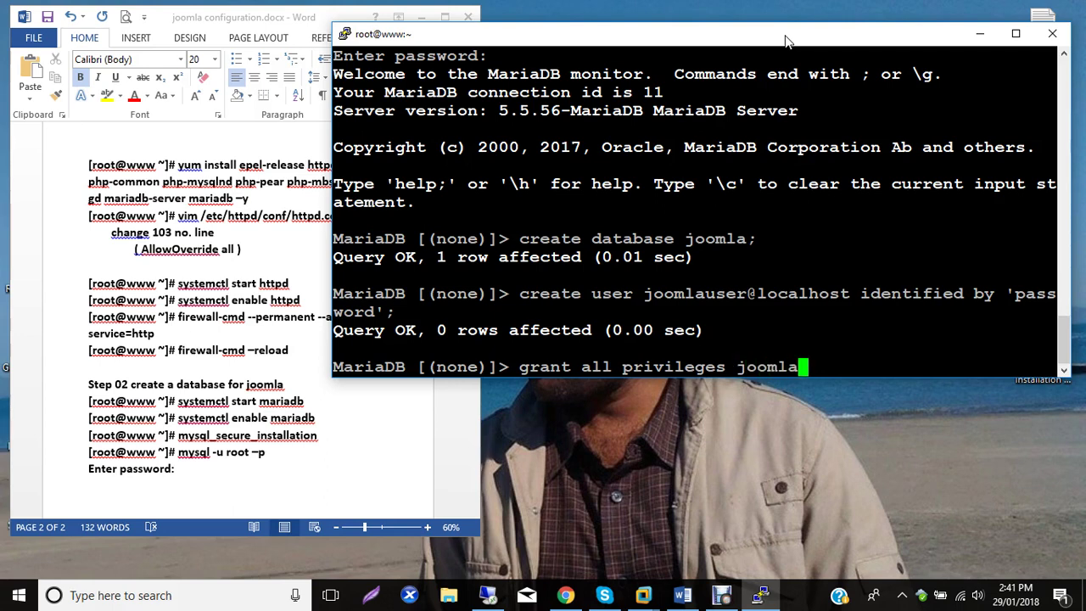
{"action": "type", "text": ".*"}
{"action": "key", "text": "Left"}
{"action": "key", "text": "Left"}
{"action": "key", "text": "Left"}
{"action": "key", "text": "Left"}
{"action": "key", "text": "Left"}
{"action": "key", "text": "Left"}
{"action": "key", "text": "Left"}
{"action": "key", "text": "Left"}
{"action": "key", "text": "Left"}
{"action": "type", "text": "on"}
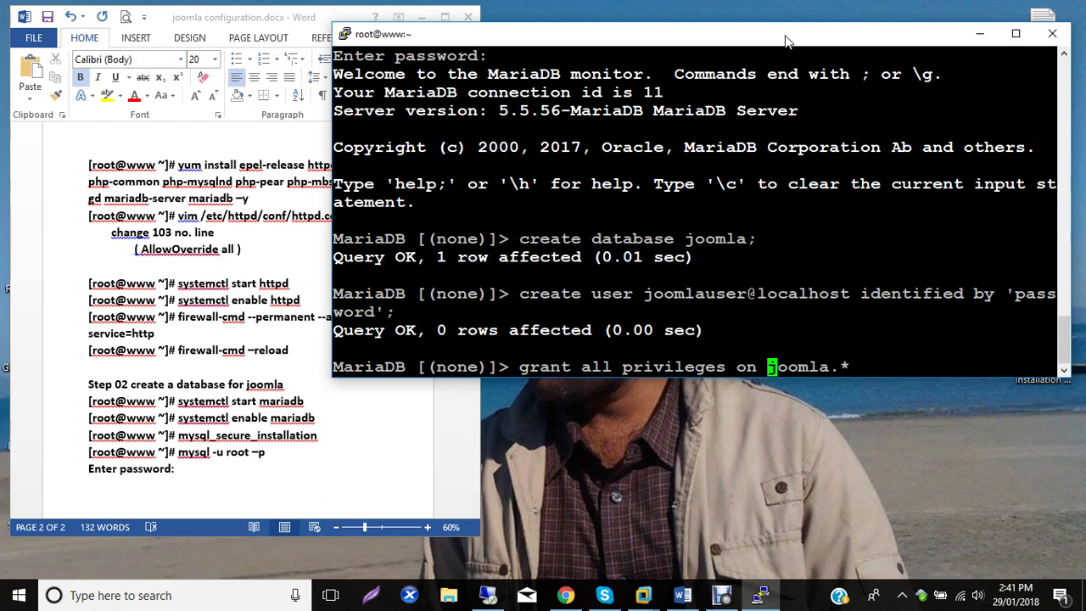
{"action": "key", "text": "End"}
{"action": "type", "text": "to joomlauser"}
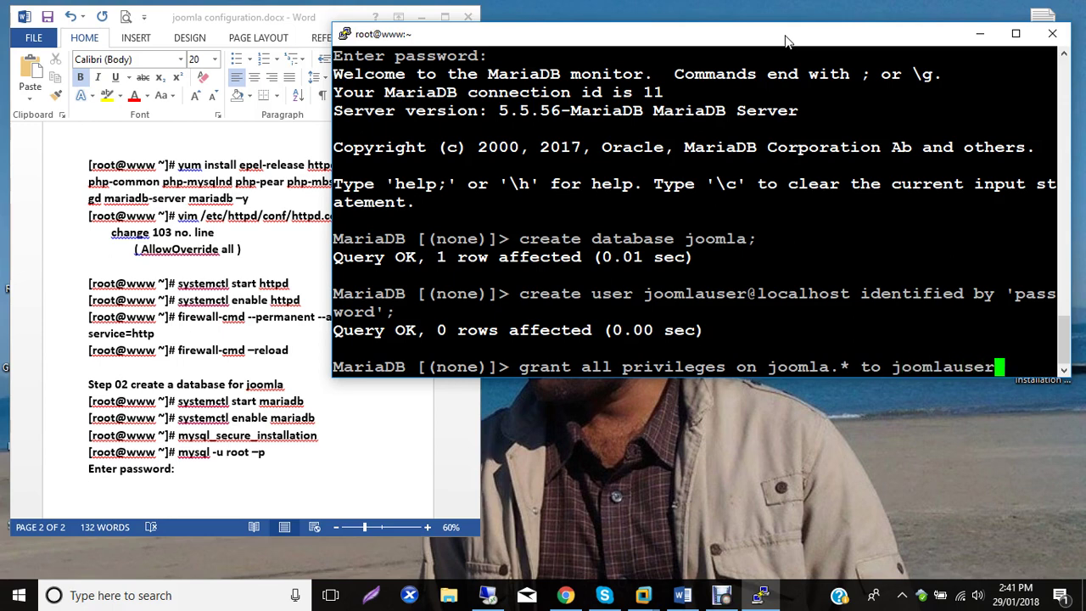
{"action": "type", "text": "@localhost;"}
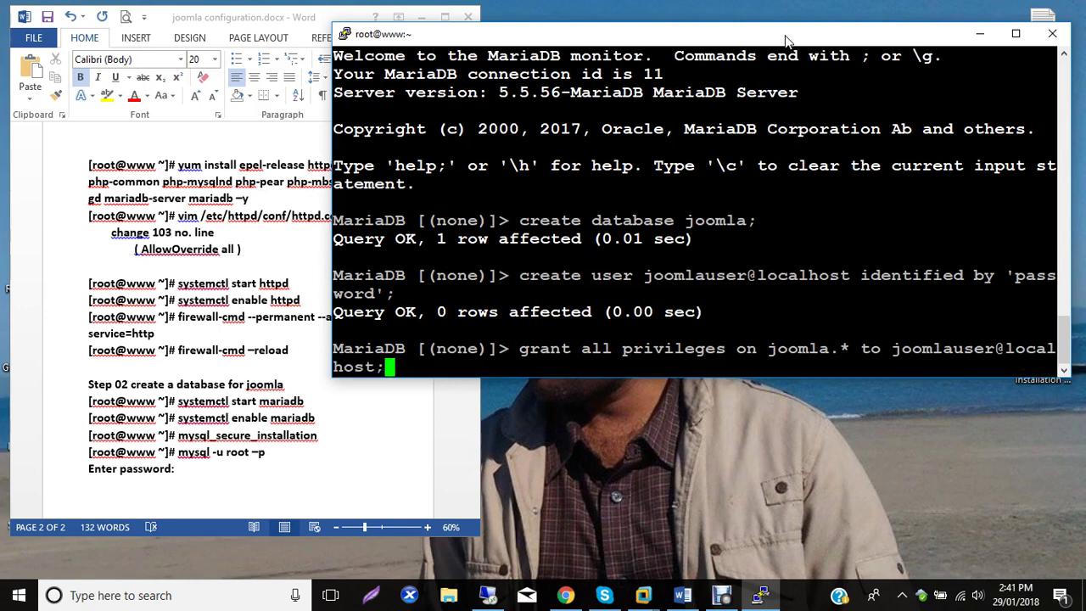
{"action": "key", "text": "Return"}
Run flush privileges; and exit MariaDB back to the root shell.
{"action": "type", "text": "f"}
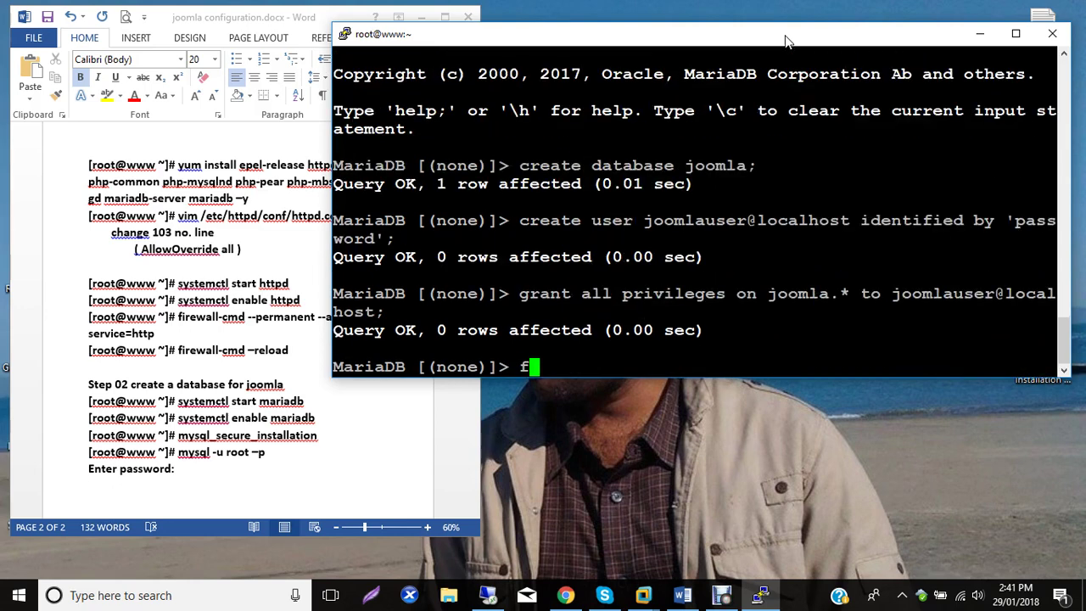
{"action": "type", "text": "lush priv"}
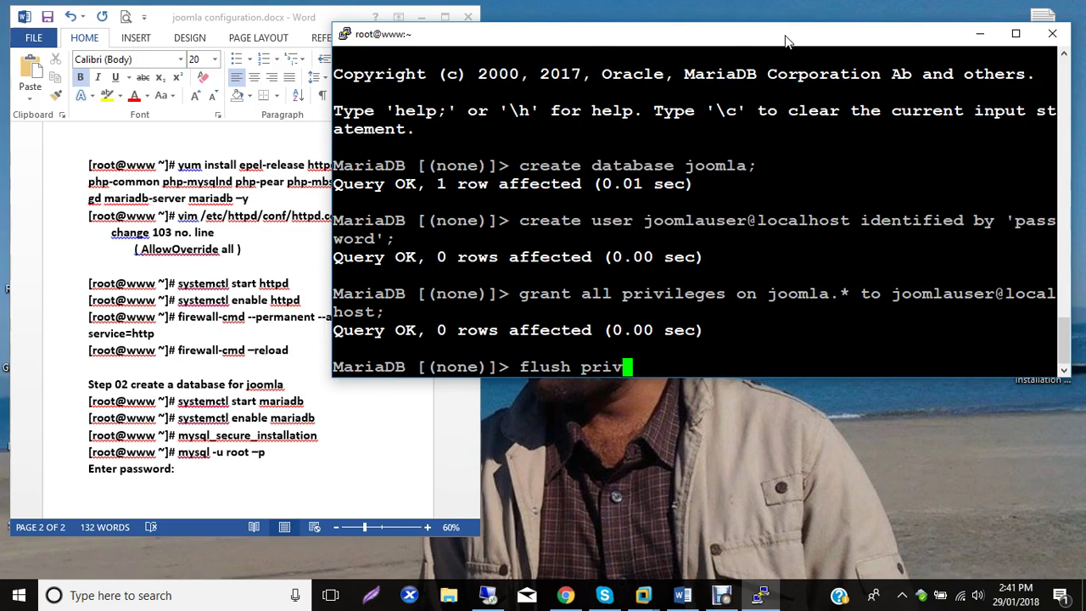
{"action": "type", "text": "ileges;"}
{"action": "key", "text": "Return"}
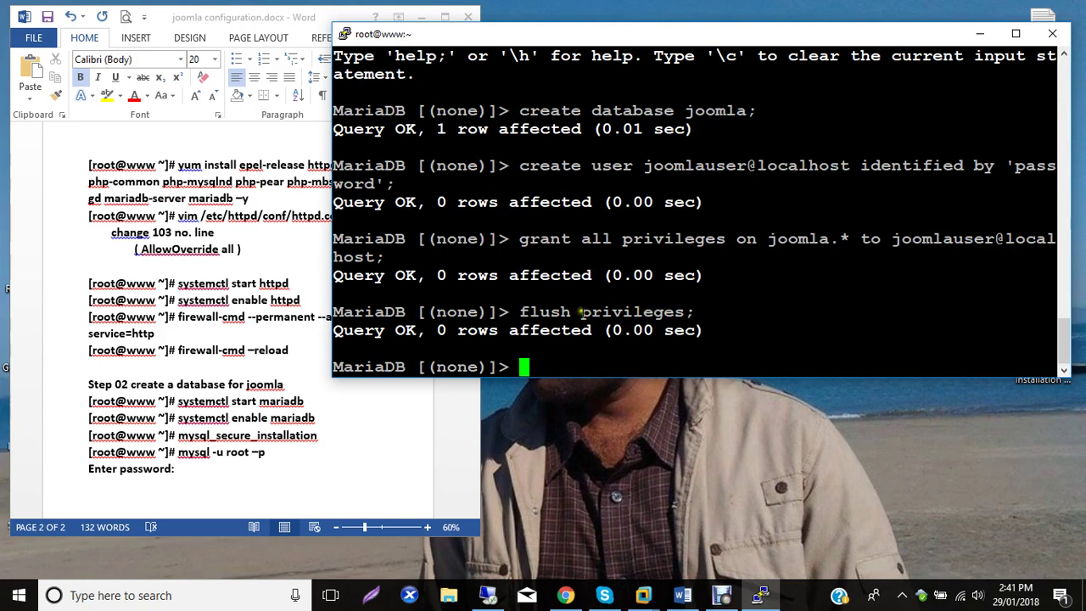
{"action": "type", "text": "exit"}
{"action": "key", "text": "Return"}
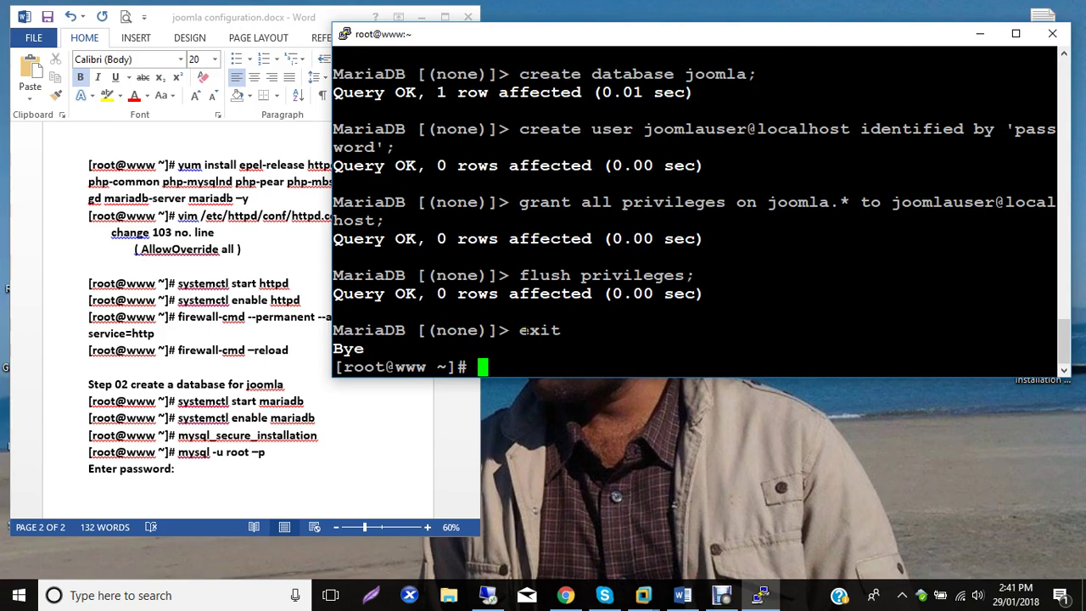
{"action": "scroll", "coordinate": [620, 237], "scroll_direction": "up", "scroll_amount": 3}
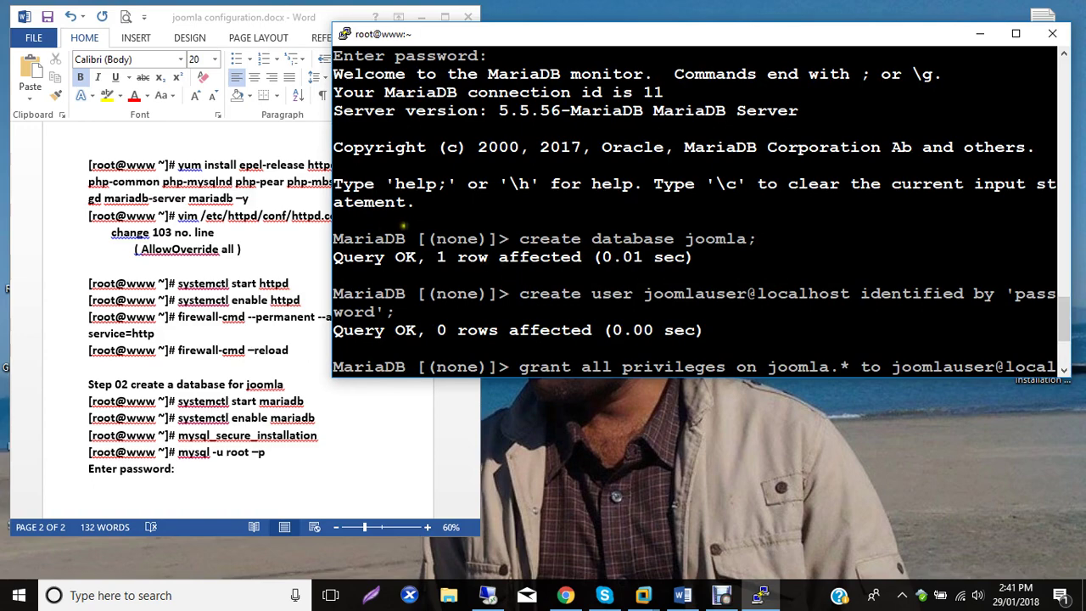
Paste the copied MariaDB session into the Word notes below 'Enter password:'.
{"action": "left_click_drag", "start_coordinate": [335, 232], "coordinate": [563, 327]}
{"action": "left_click", "coordinate": [204, 458]}
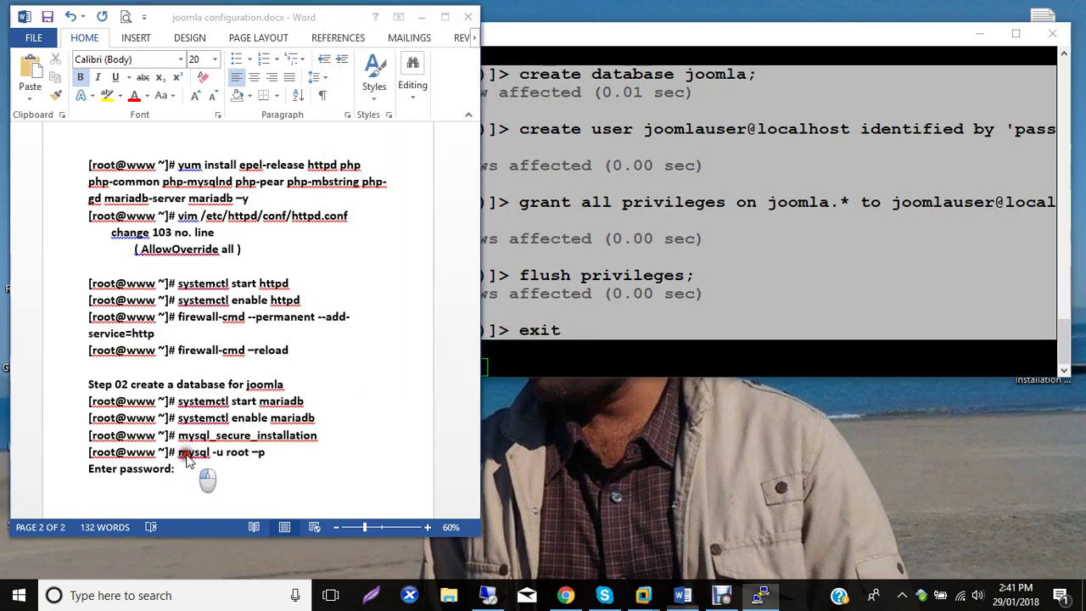
{"action": "key", "text": "Return"}
{"action": "key", "text": "Return"}
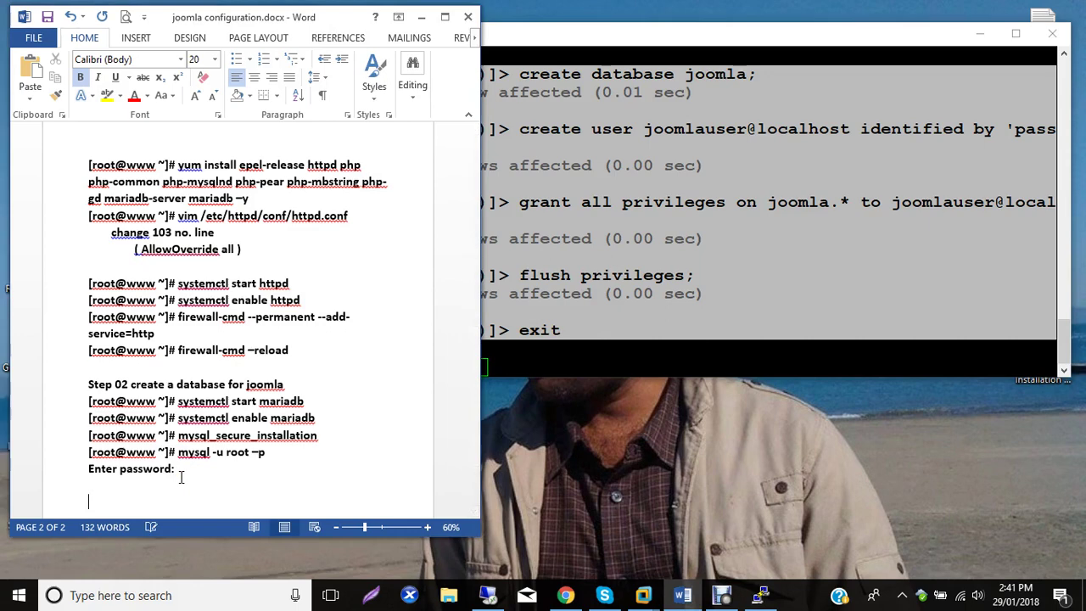
{"action": "key", "text": "ctrl+v"}
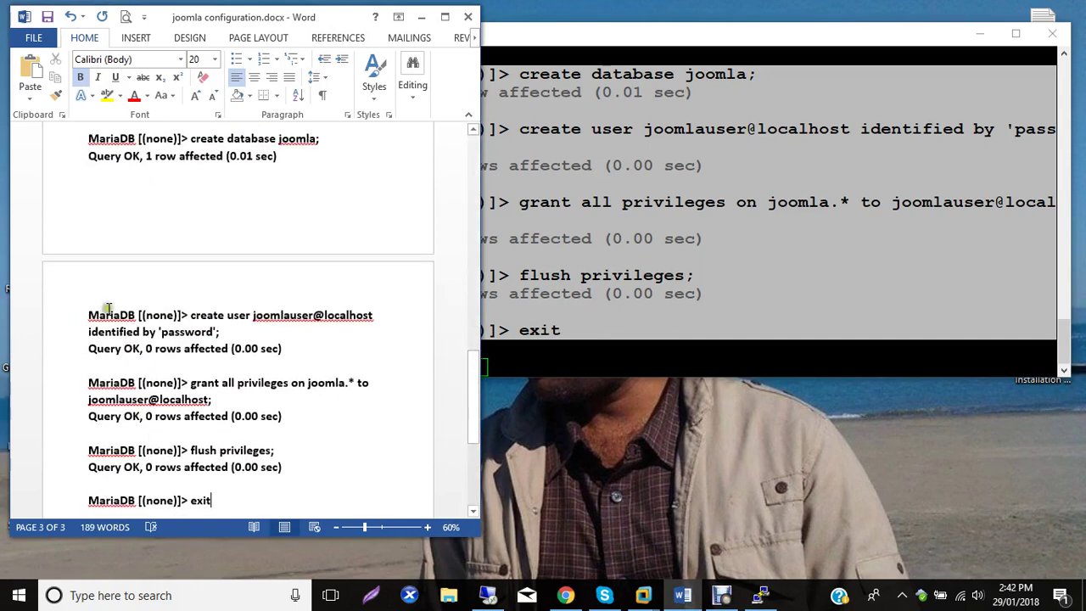
Delete the Query OK lines under the create user, grant and flush privileges commands.
{"action": "left_click", "coordinate": [68, 332]}
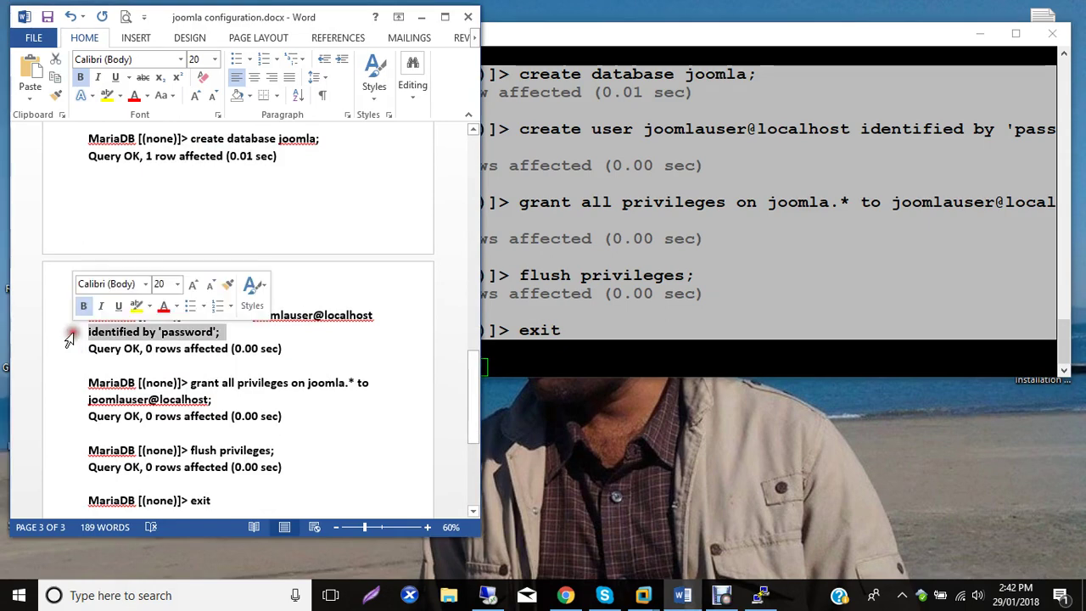
{"action": "left_click", "coordinate": [64, 351]}
{"action": "left_click", "coordinate": [63, 351]}
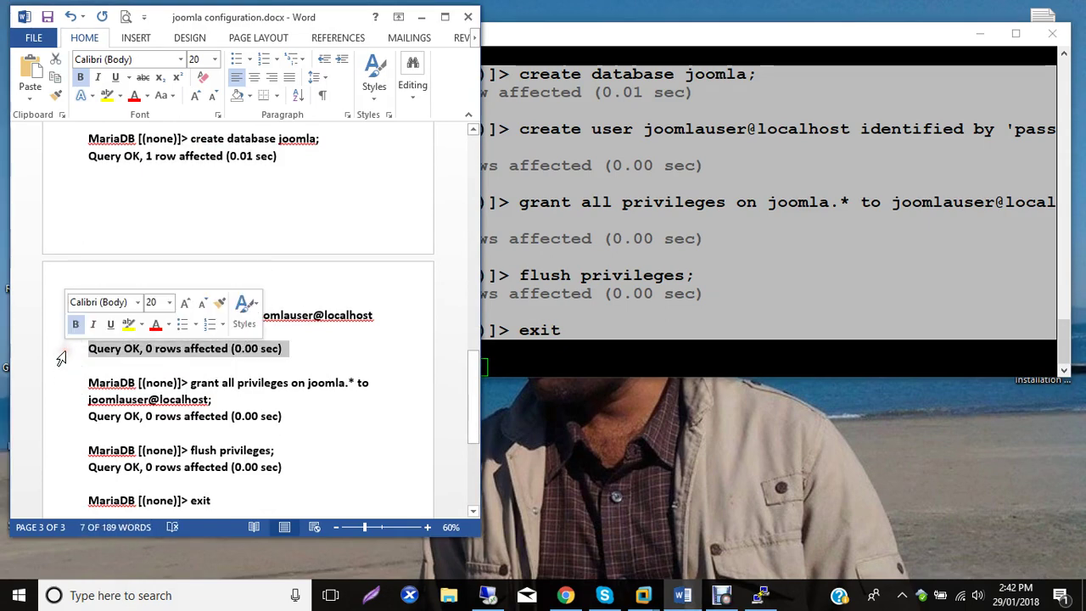
{"action": "key", "text": "Delete"}
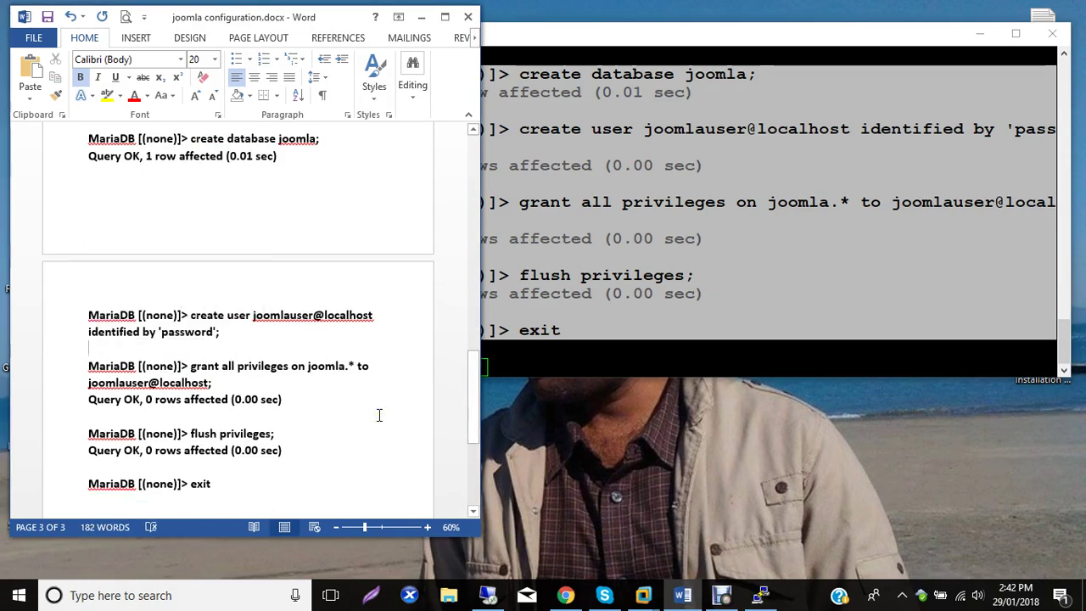
{"action": "key", "text": "Delete"}
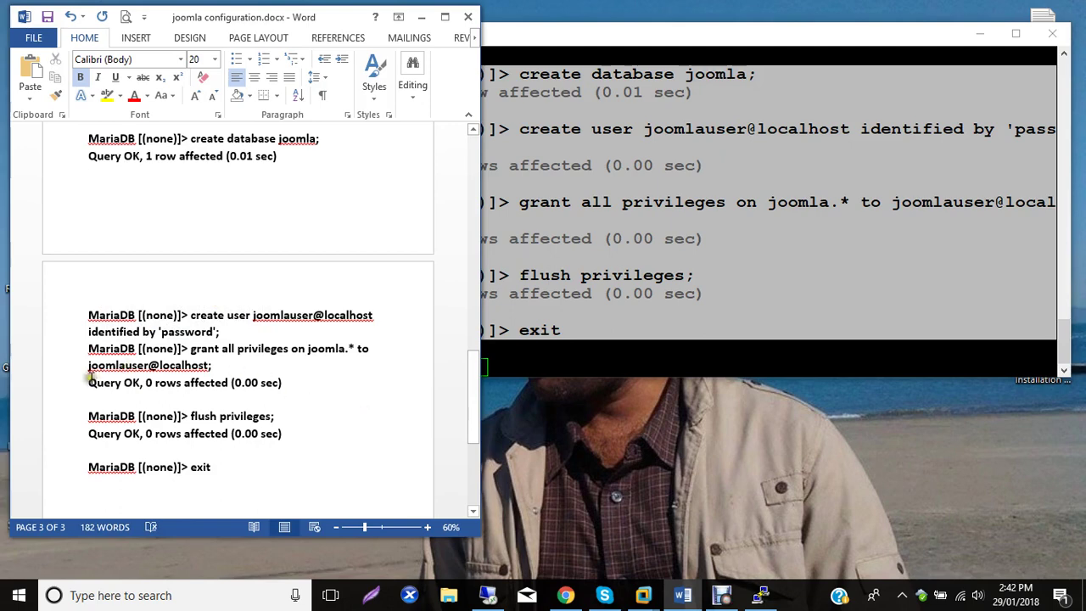
{"action": "left_click_drag", "start_coordinate": [88, 383], "coordinate": [289, 384]}
{"action": "key", "text": "Delete"}
{"action": "key", "text": "Delete"}
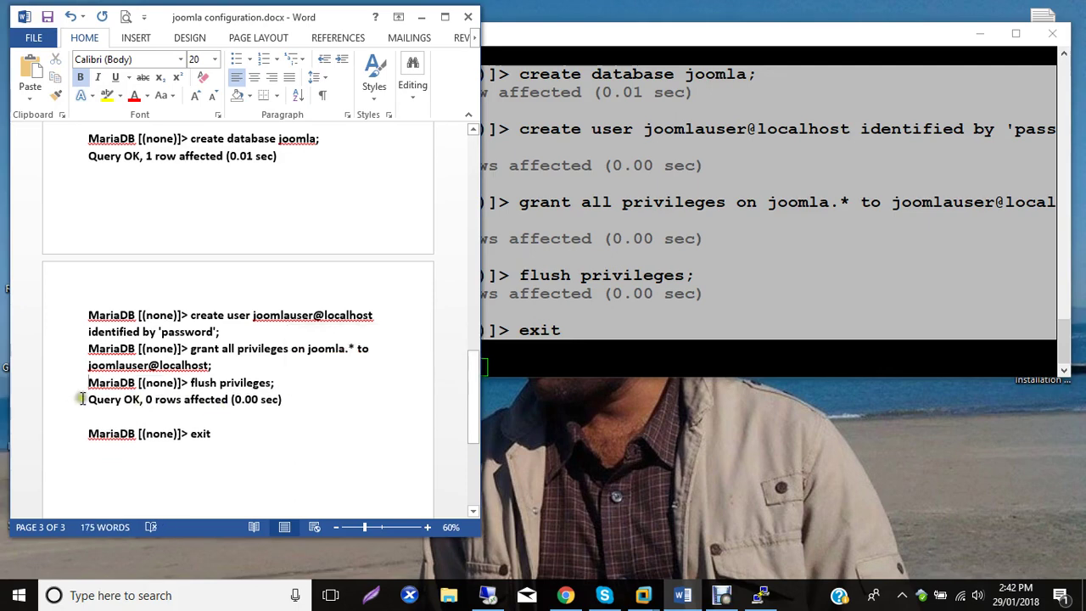
{"action": "left_click_drag", "start_coordinate": [80, 399], "coordinate": [291, 402]}
{"action": "key", "text": "Delete"}
{"action": "key", "text": "Delete"}
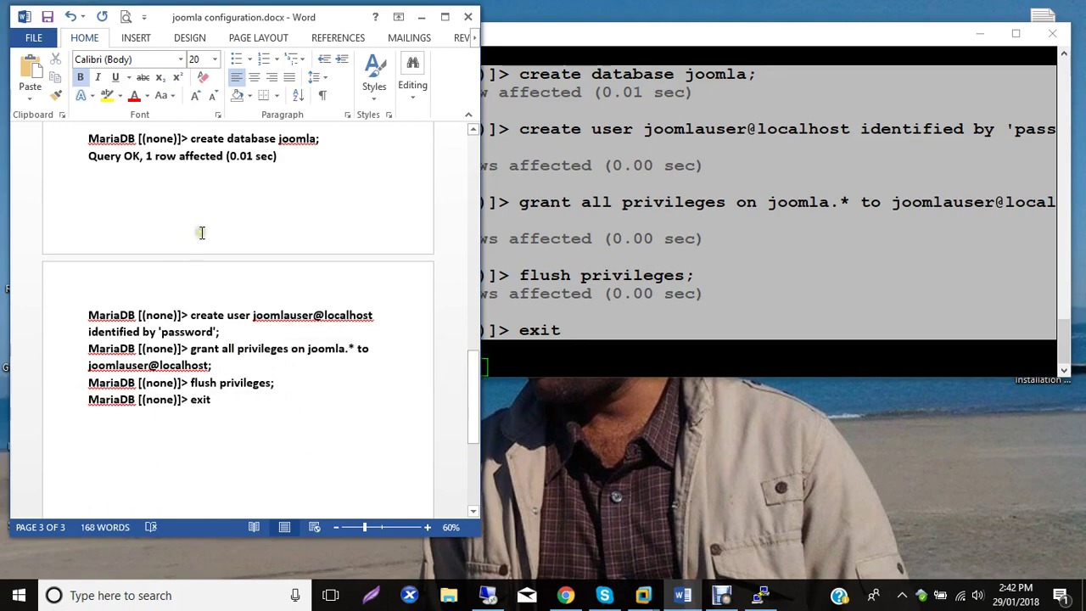
Remove the create database Query OK line and blank line, then add a line after the commands.
{"action": "scroll", "coordinate": [202, 231], "scroll_direction": "up", "scroll_amount": 1}
{"action": "left_click_drag", "start_coordinate": [88, 183], "coordinate": [281, 180]}
{"action": "key", "text": "Delete"}
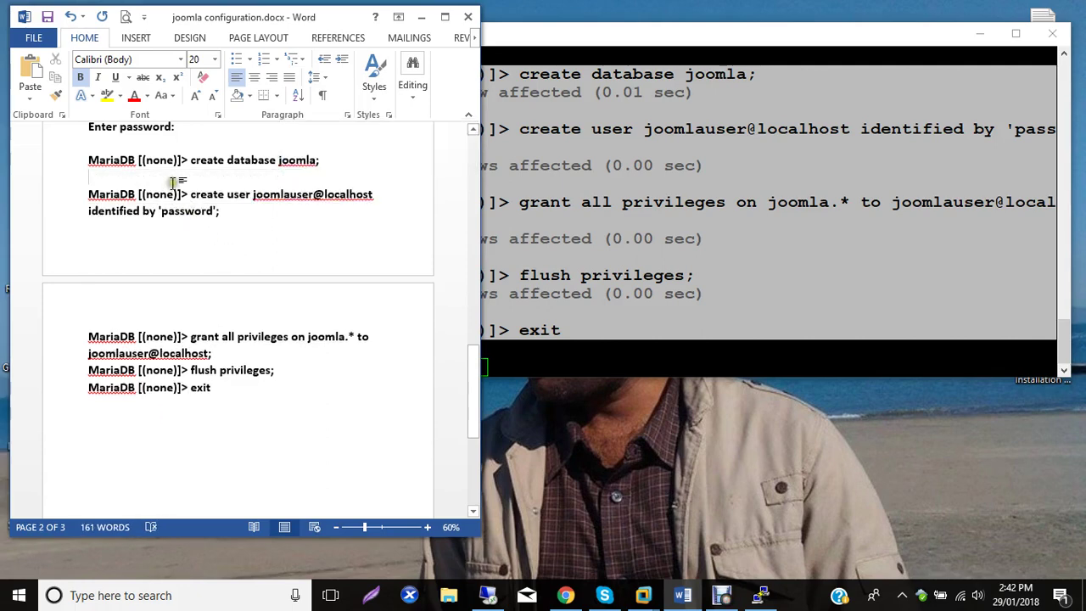
{"action": "scroll", "coordinate": [174, 183], "scroll_direction": "up", "scroll_amount": 1}
{"action": "key", "text": "Delete"}
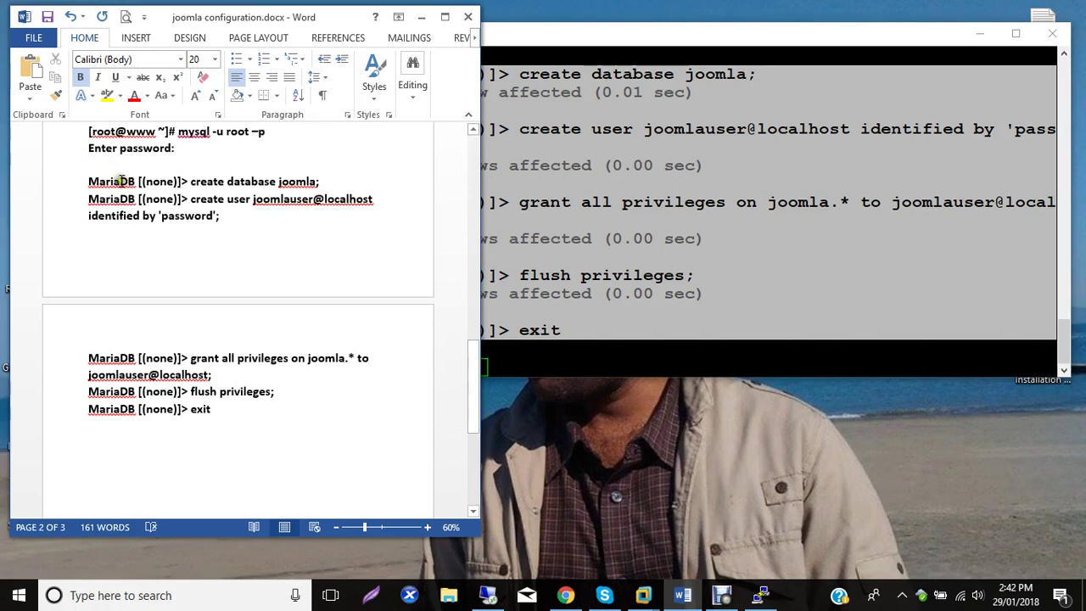
{"action": "scroll", "coordinate": [122, 180], "scroll_direction": "up", "scroll_amount": 1}
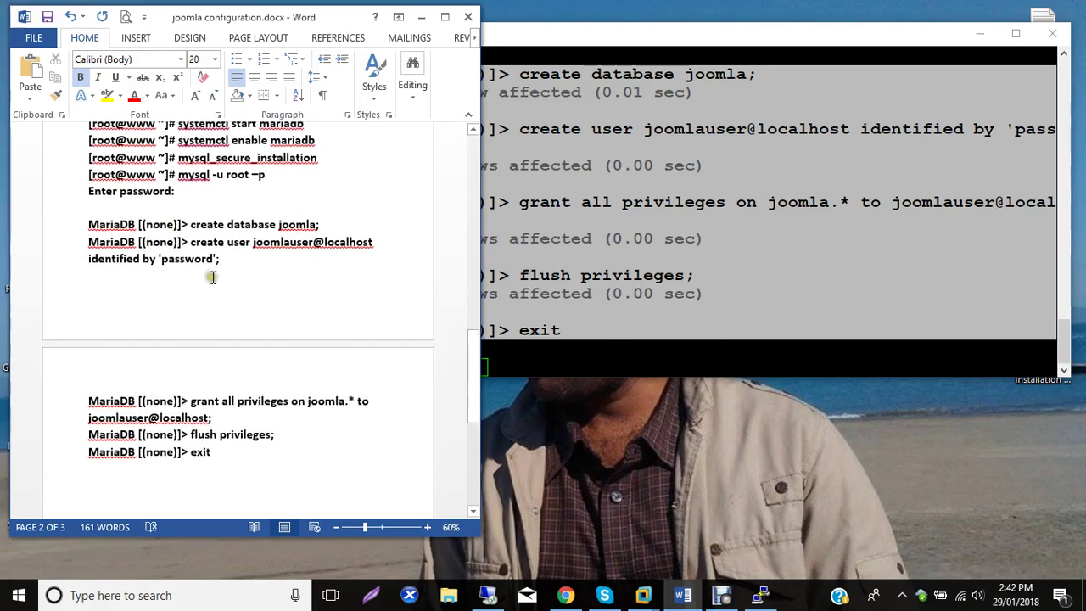
{"action": "scroll", "coordinate": [199, 289], "scroll_direction": "up", "scroll_amount": 1}
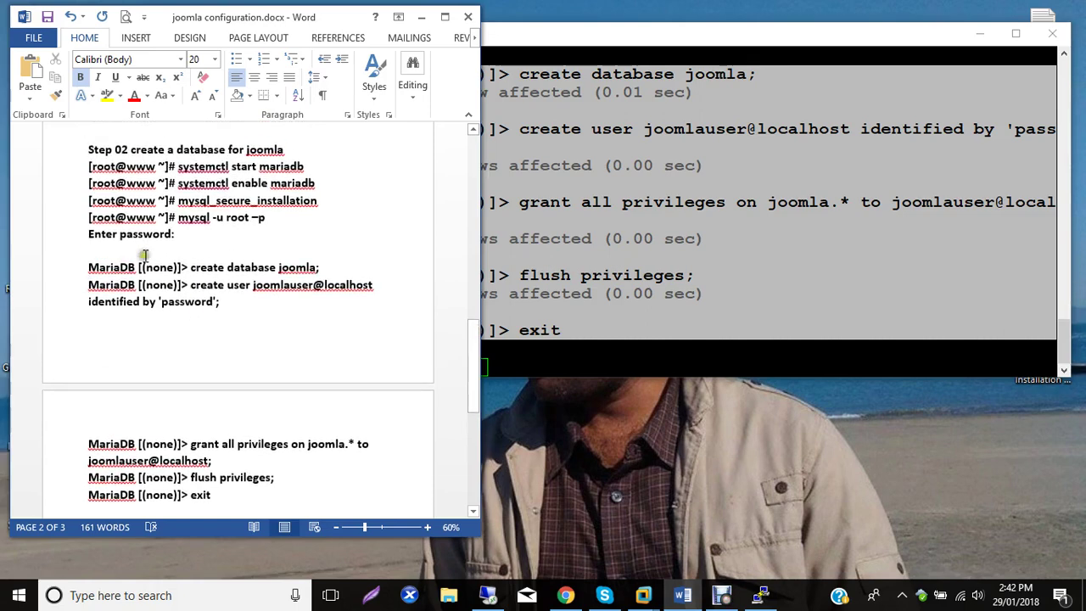
{"action": "scroll", "coordinate": [179, 360], "scroll_direction": "down", "scroll_amount": 1}
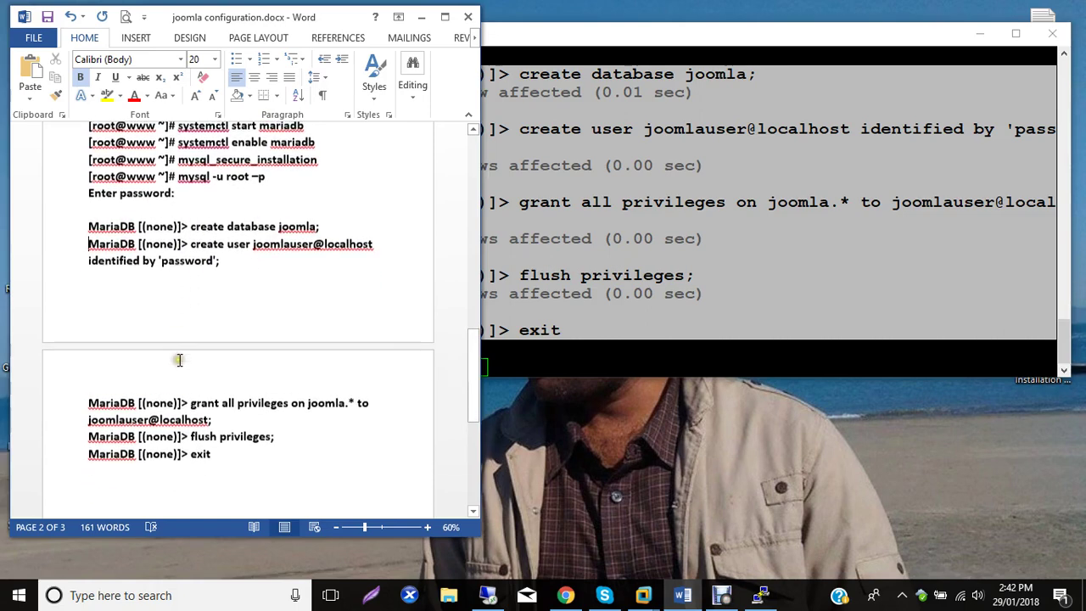
{"action": "left_click", "coordinate": [219, 465]}
{"action": "key", "text": "Return"}
Log in with mysql -u joomlauser -p joomla, run show tables; getting an empty set, then exit.
{"action": "key", "text": "alt+Tab"}
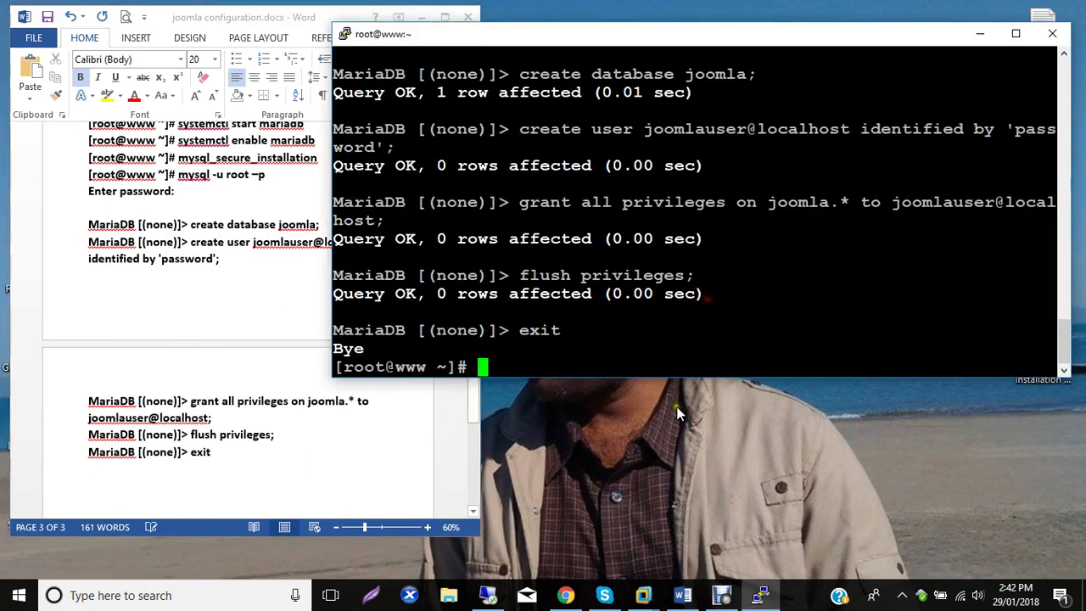
{"action": "type", "text": "mysql -u"}
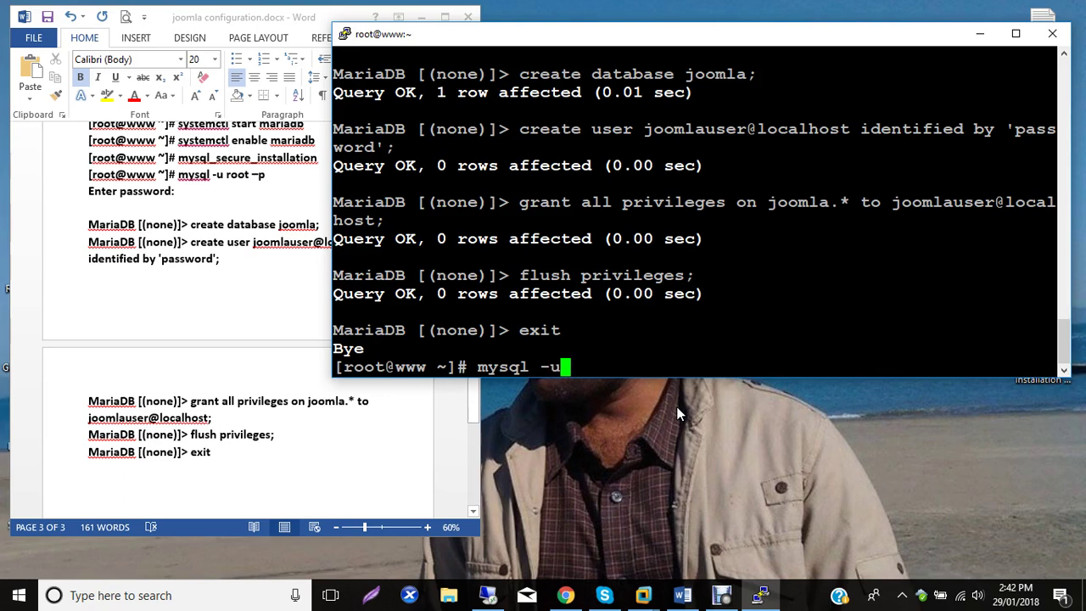
{"action": "type", "text": " joomla"}
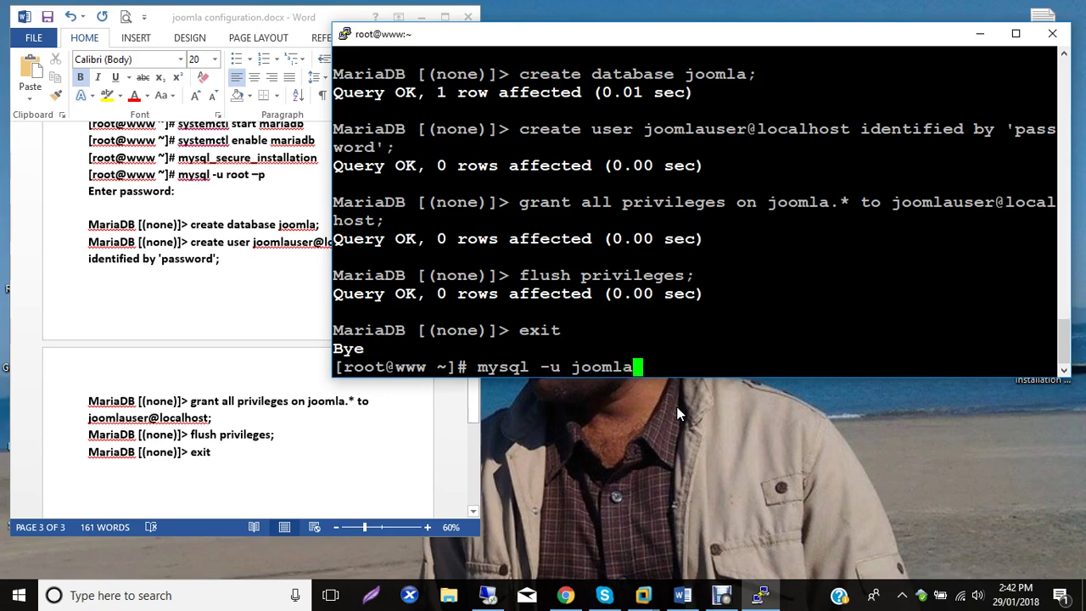
{"action": "type", "text": "user -p"}
{"action": "type", "text": " joomla"}
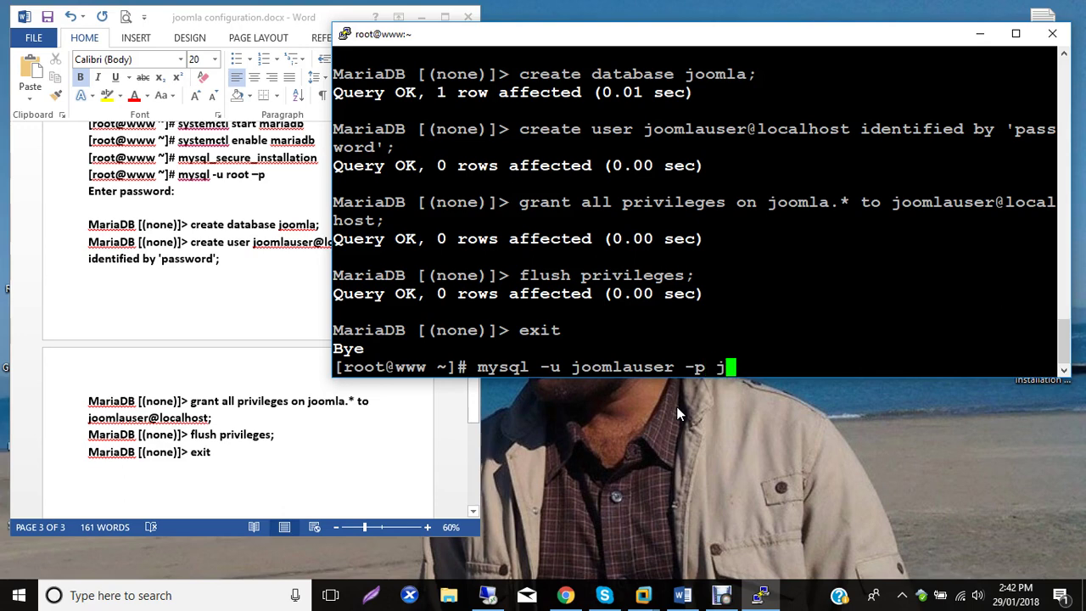
{"action": "key", "text": "Return"}
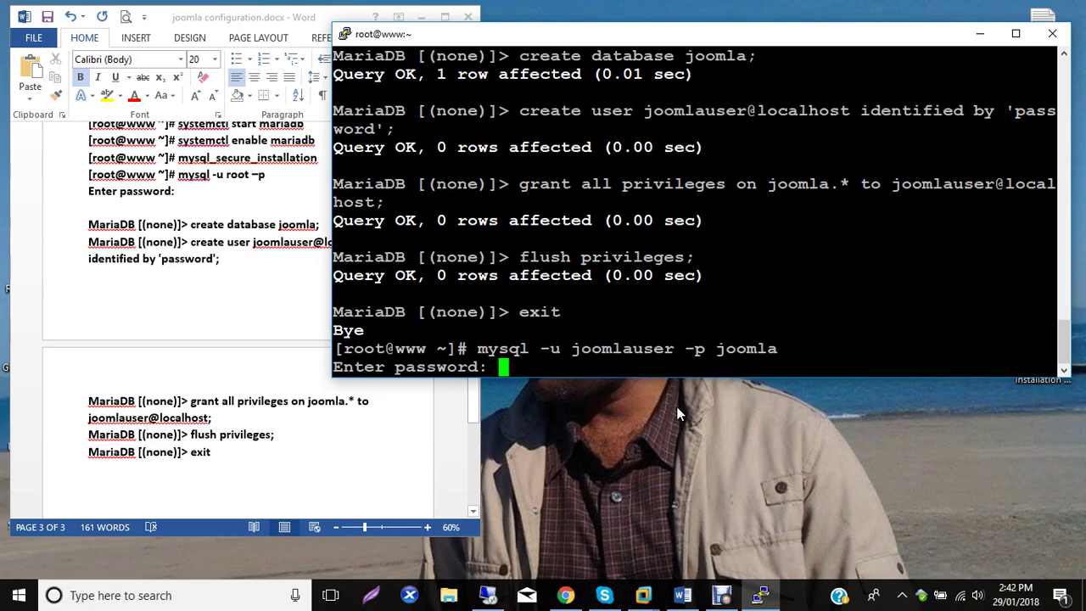
{"action": "key", "text": "Return"}
{"action": "type", "text": "sho"}
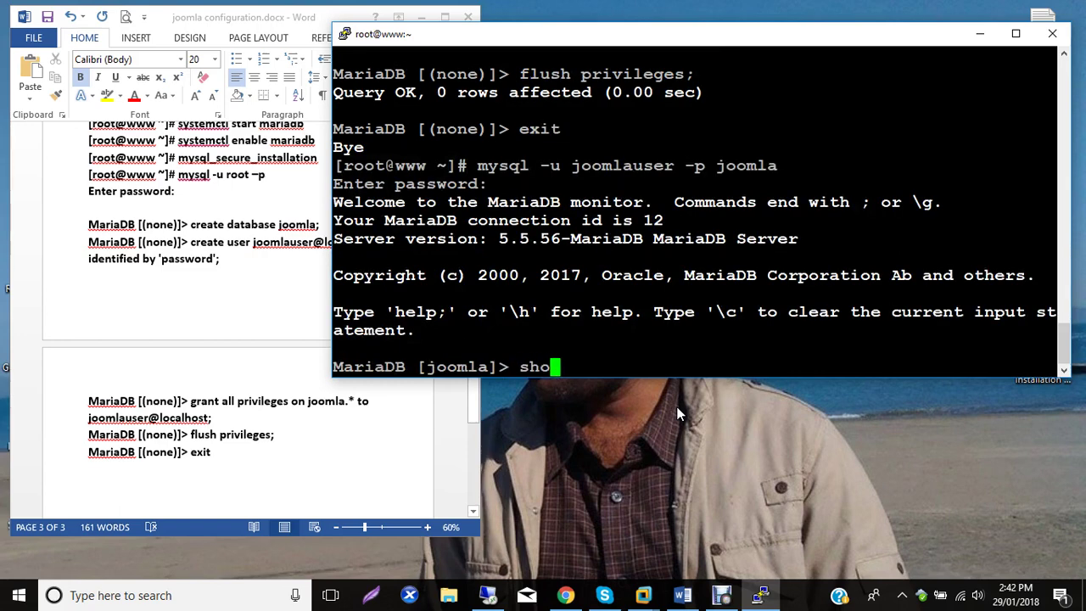
{"action": "type", "text": "w tables;"}
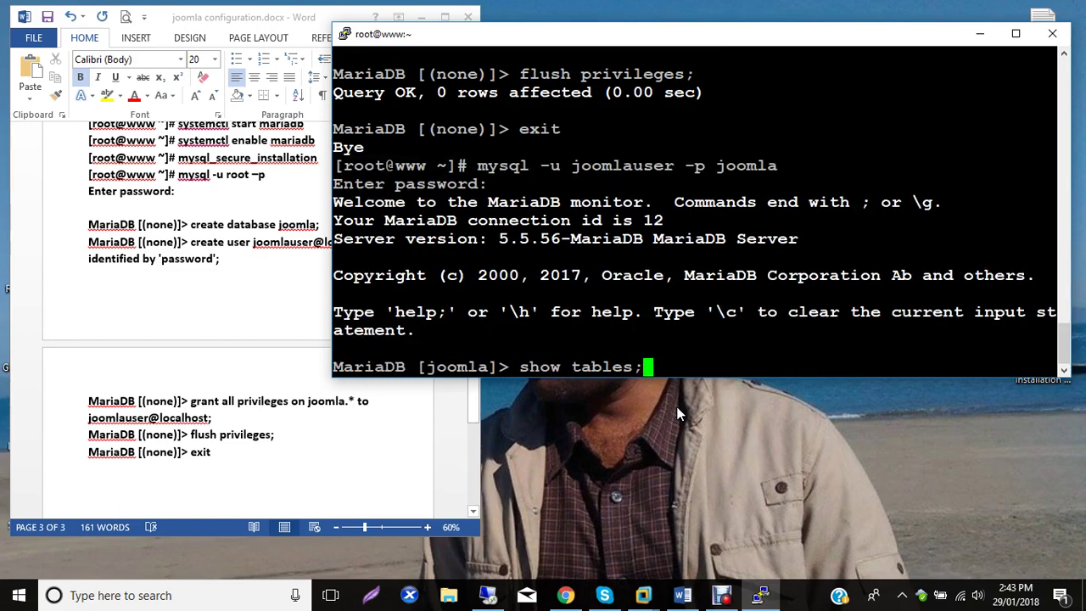
{"action": "key", "text": "Return"}
{"action": "type", "text": "exit"}
{"action": "key", "text": "Return"}
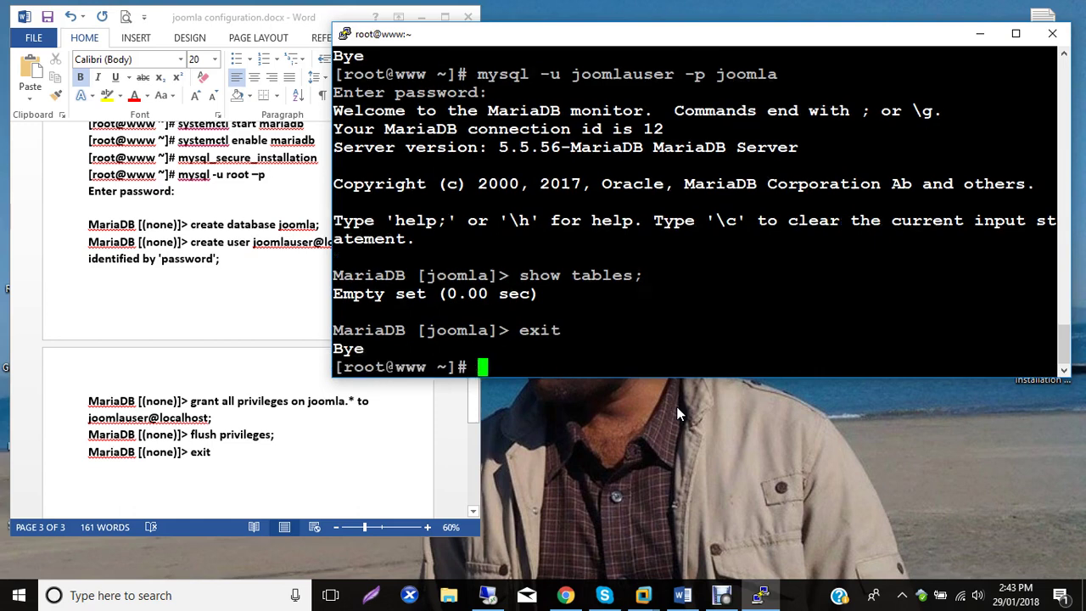
Start typing the heading 'Last Step- Download and install' below the logged exit command.
{"action": "left_click", "coordinate": [225, 458]}
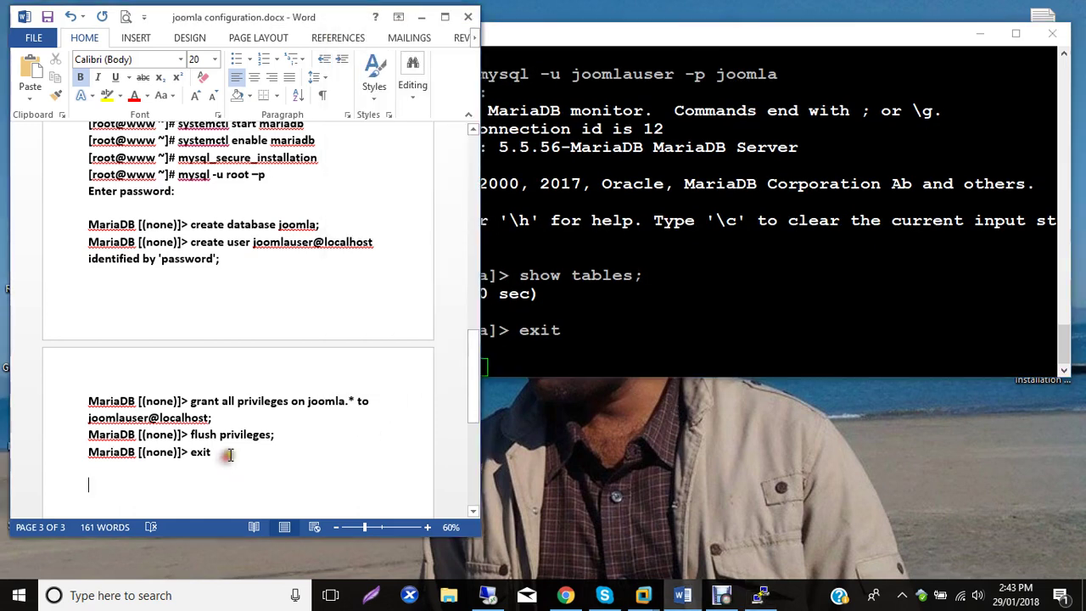
{"action": "scroll", "coordinate": [235, 450], "scroll_direction": "down", "scroll_amount": 1}
{"action": "scroll", "coordinate": [235, 451], "scroll_direction": "down", "scroll_amount": 2}
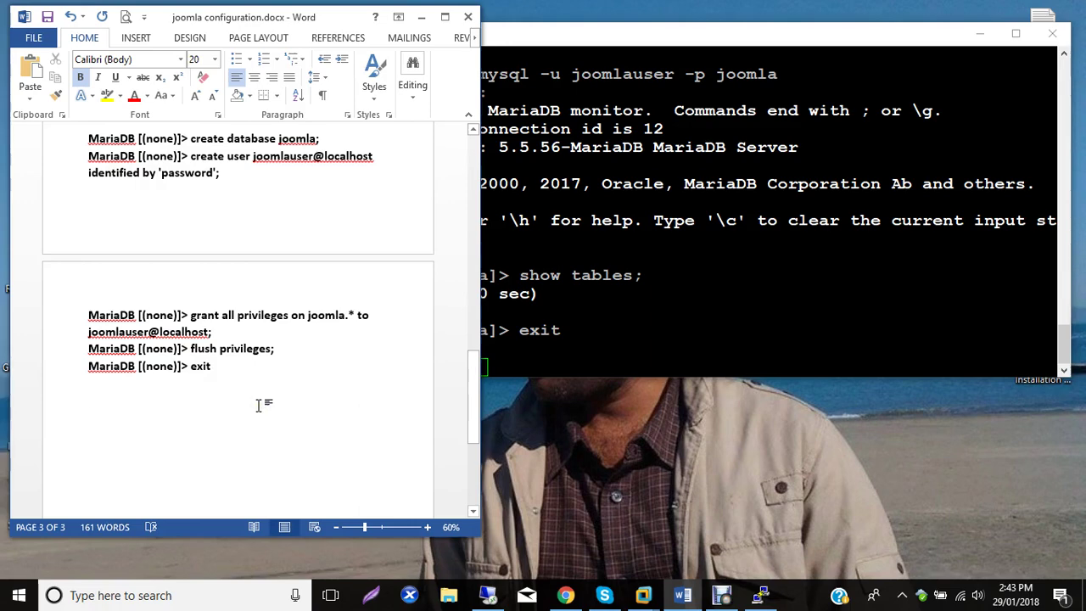
{"action": "key", "text": "BackSpace"}
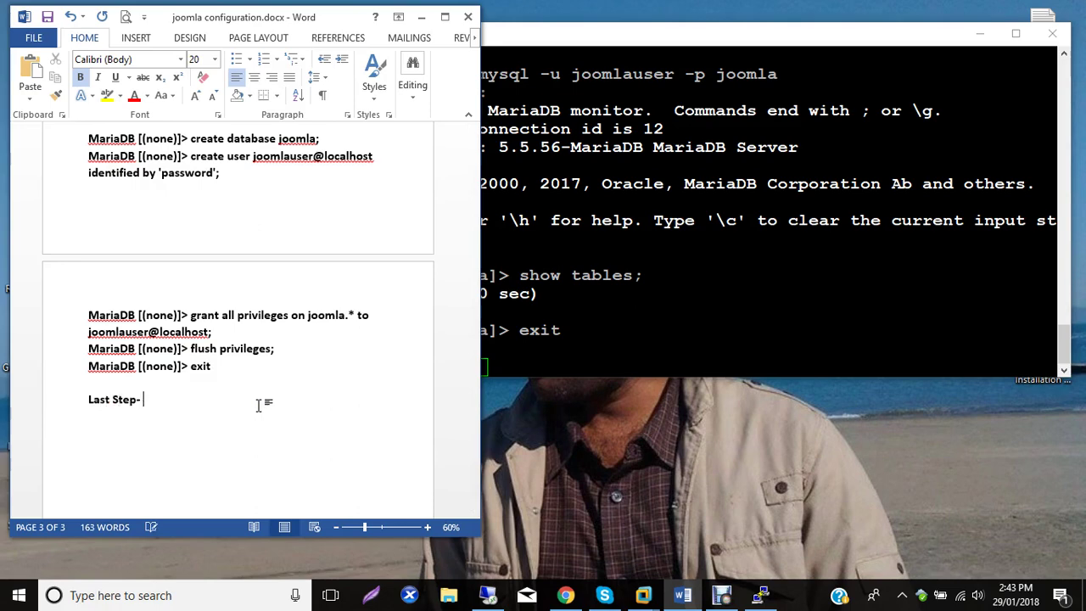
{"action": "type", "text": "Last Step- Download and install joomla"}
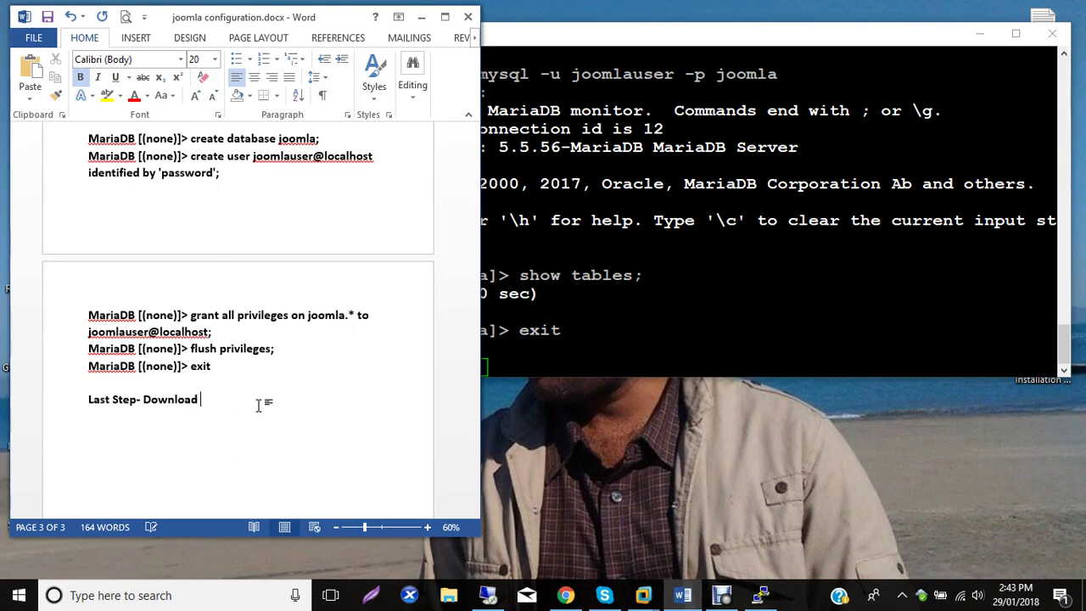
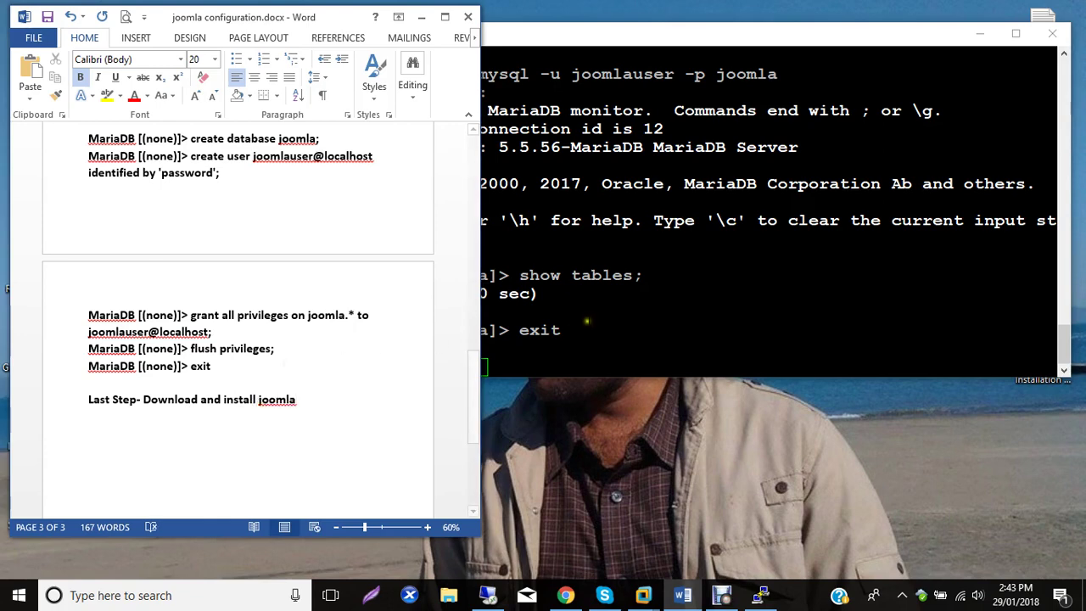
Type 'now we need to download joomla for this link-' below the 'Last Step- Download and install joomla' heading in Word.
{"action": "left_click", "coordinate": [485, 363]}
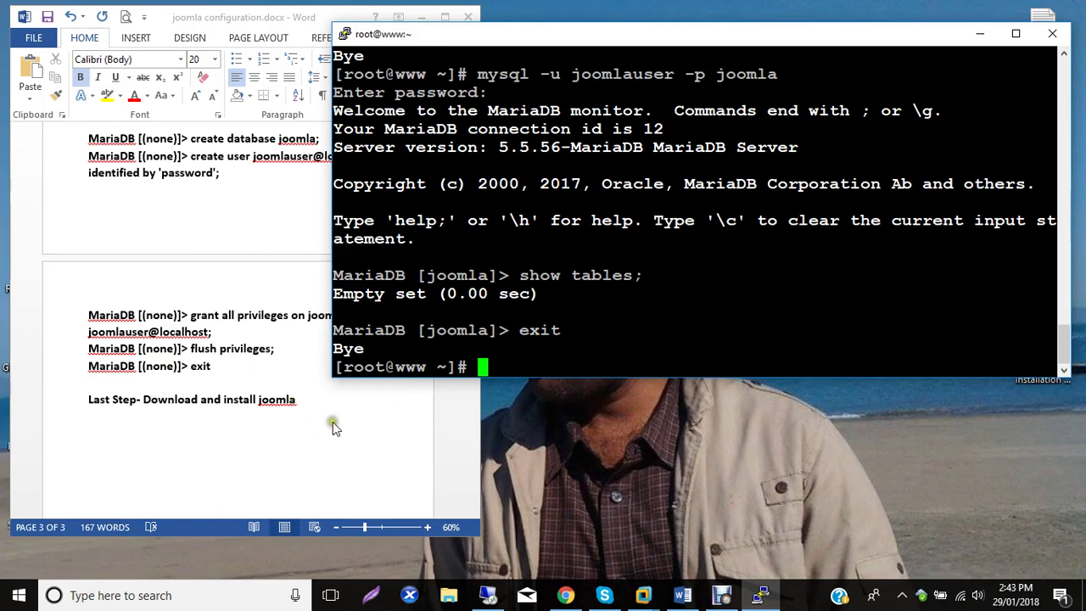
{"action": "left_click", "coordinate": [208, 432]}
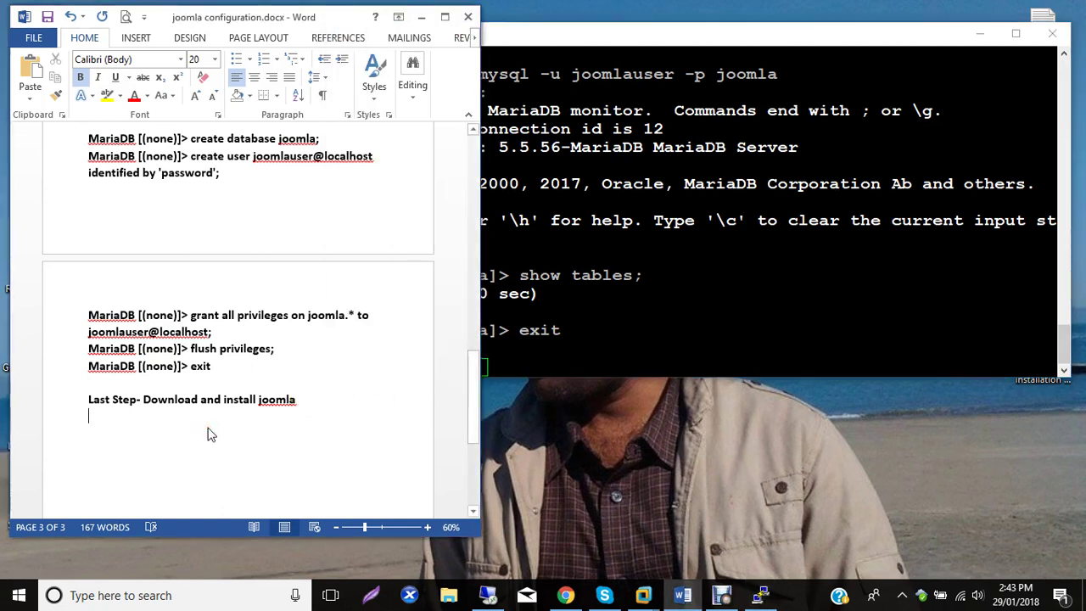
{"action": "type", "text": "now "}
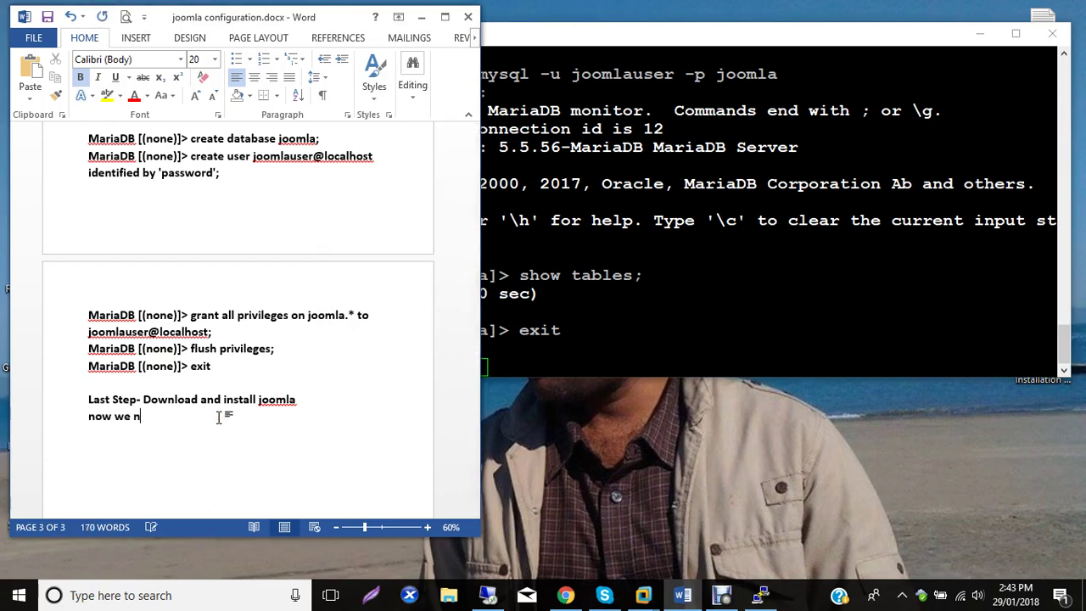
{"action": "type", "text": "we n"}
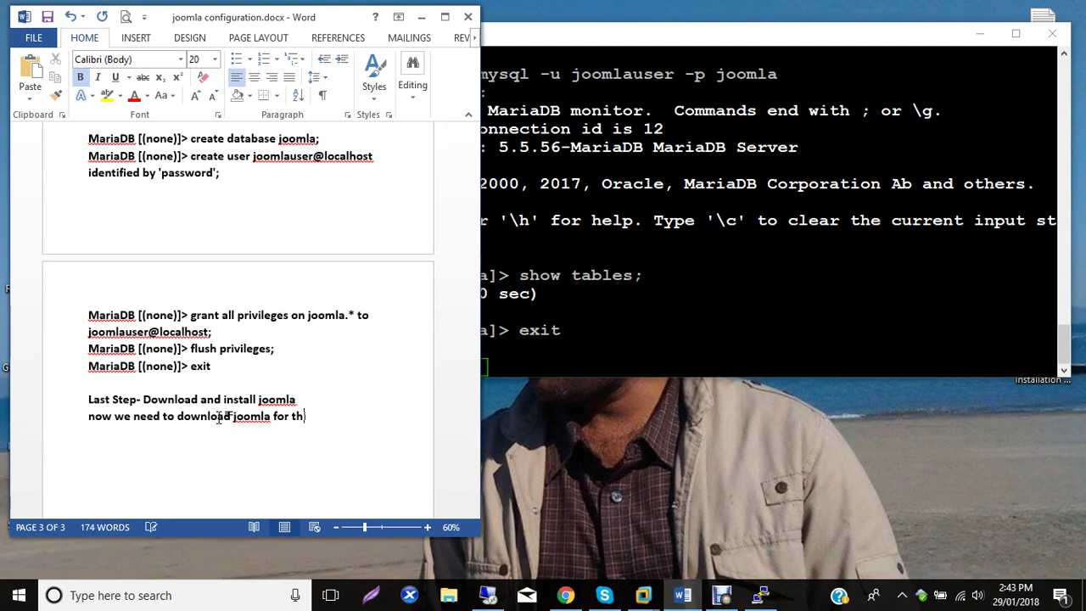
{"action": "type", "text": "s link-"}
{"action": "left_click", "coordinate": [909, 476]}
Copy the Joomla download URL line from Joomla.txt and paste it into the Word notes after 'link-'.
{"action": "left_click", "coordinate": [982, 34]}
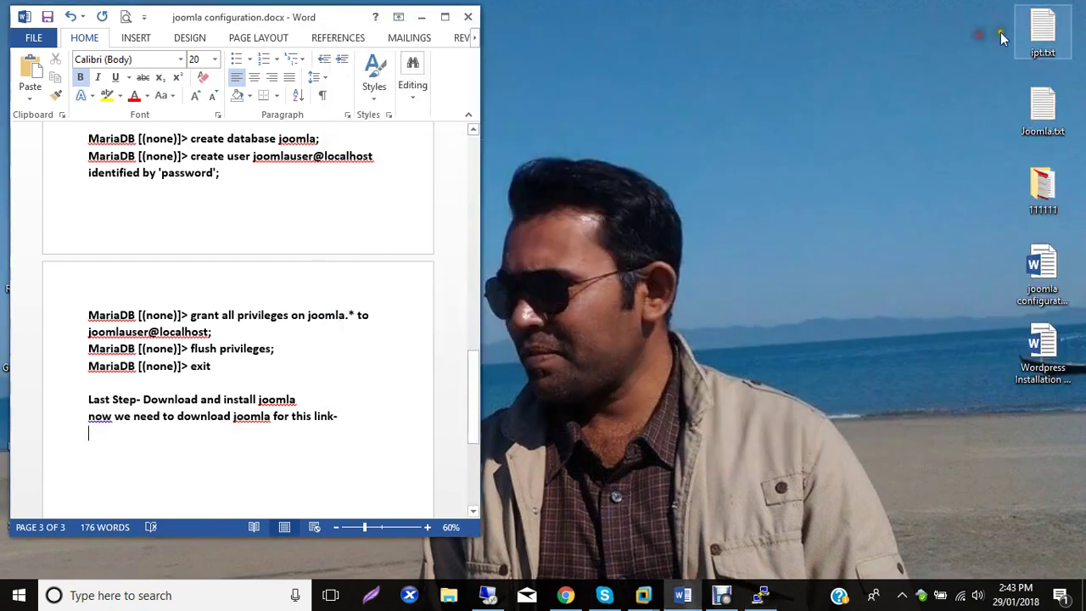
{"action": "double_click", "coordinate": [1042, 106]}
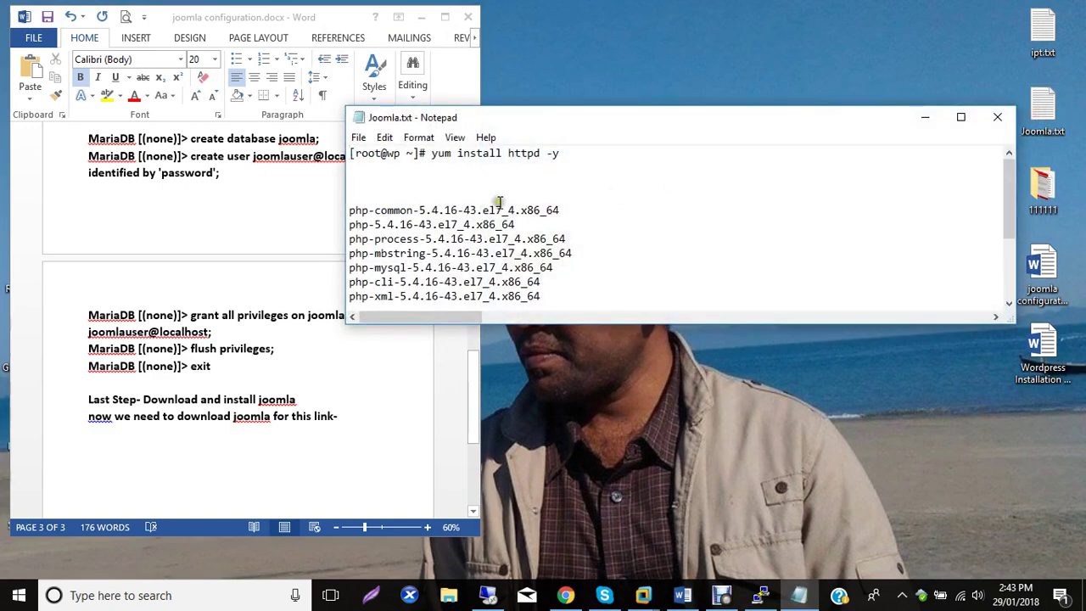
{"action": "scroll", "coordinate": [471, 213], "scroll_direction": "down", "scroll_amount": 3}
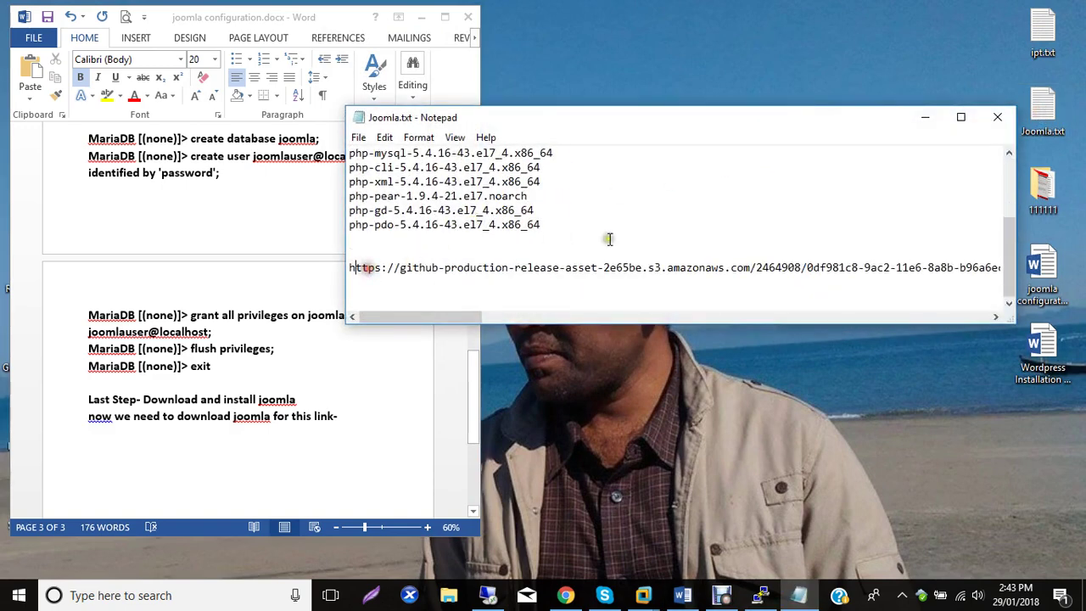
{"action": "key", "text": "shift+End"}
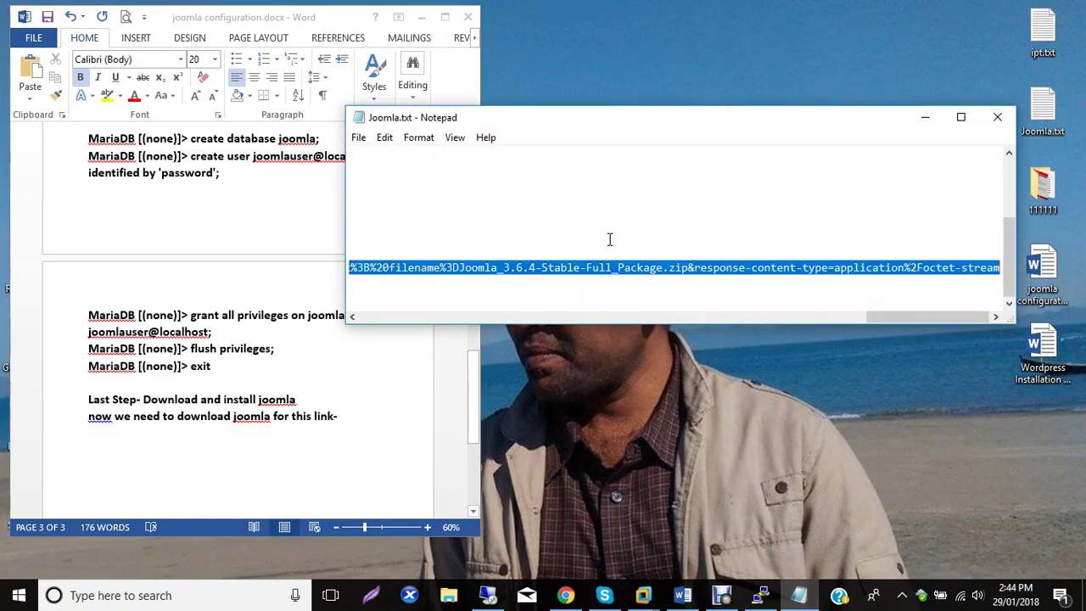
{"action": "left_click", "coordinate": [345, 422]}
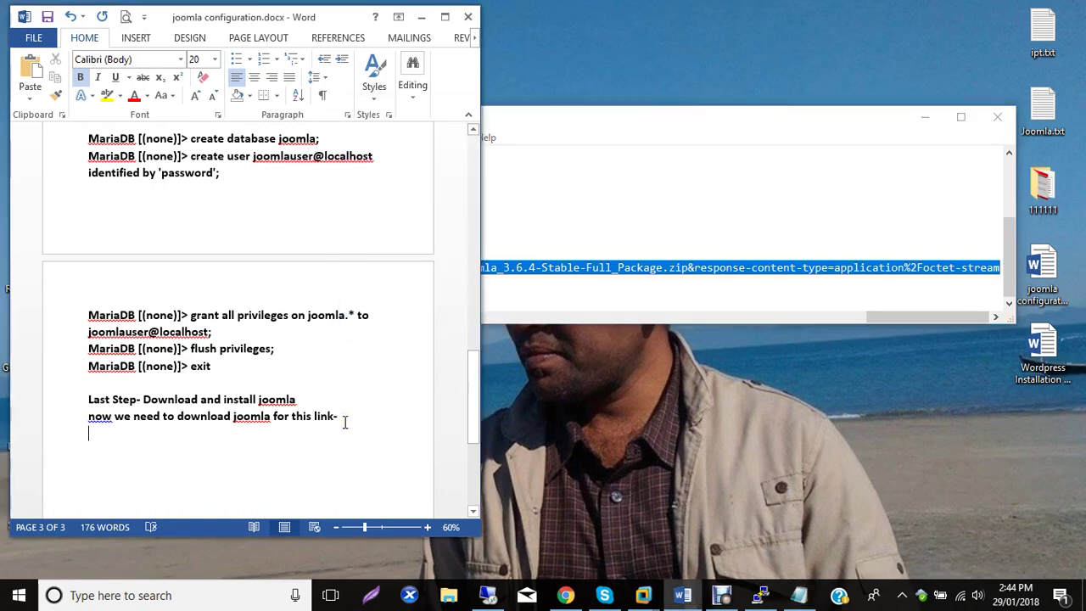
{"action": "key", "text": "ctrl+v"}
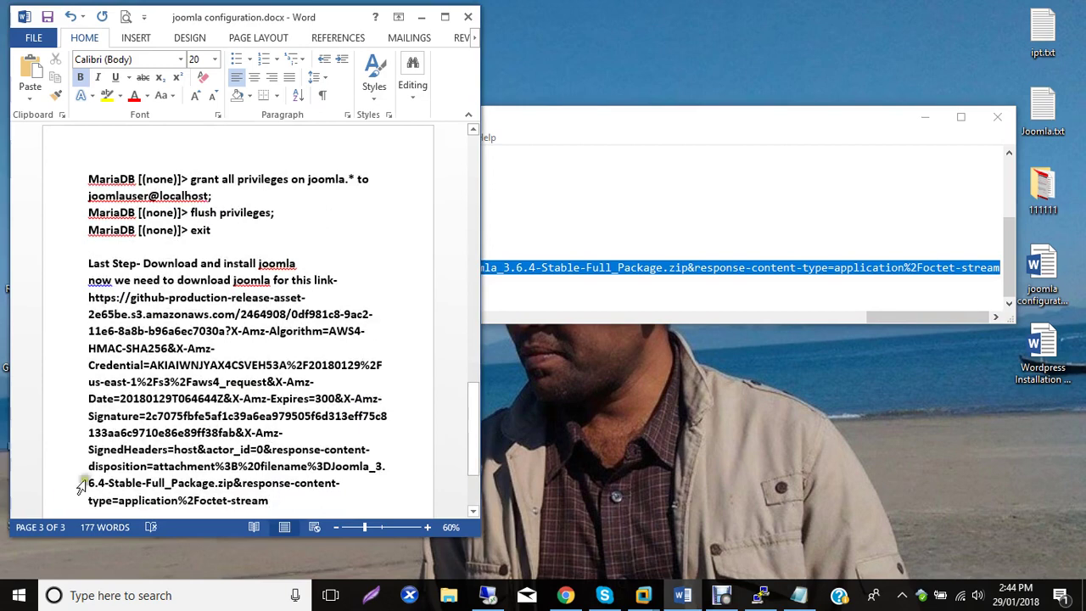
Indent the pasted URL, add a blank line above it, and copy the URL.
{"action": "left_click", "coordinate": [88, 297]}
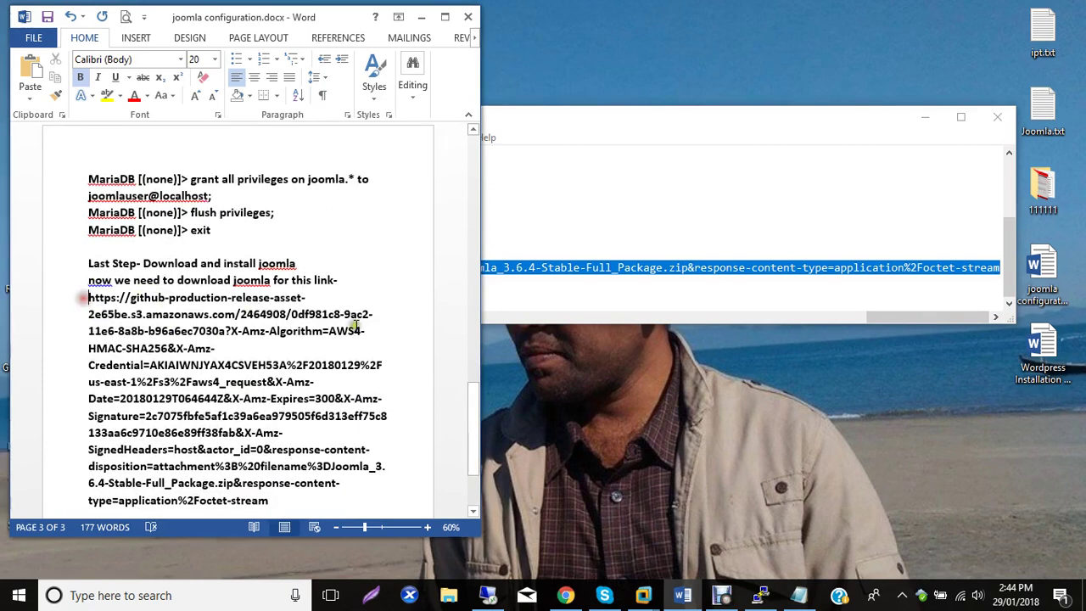
{"action": "key", "text": "Tab"}
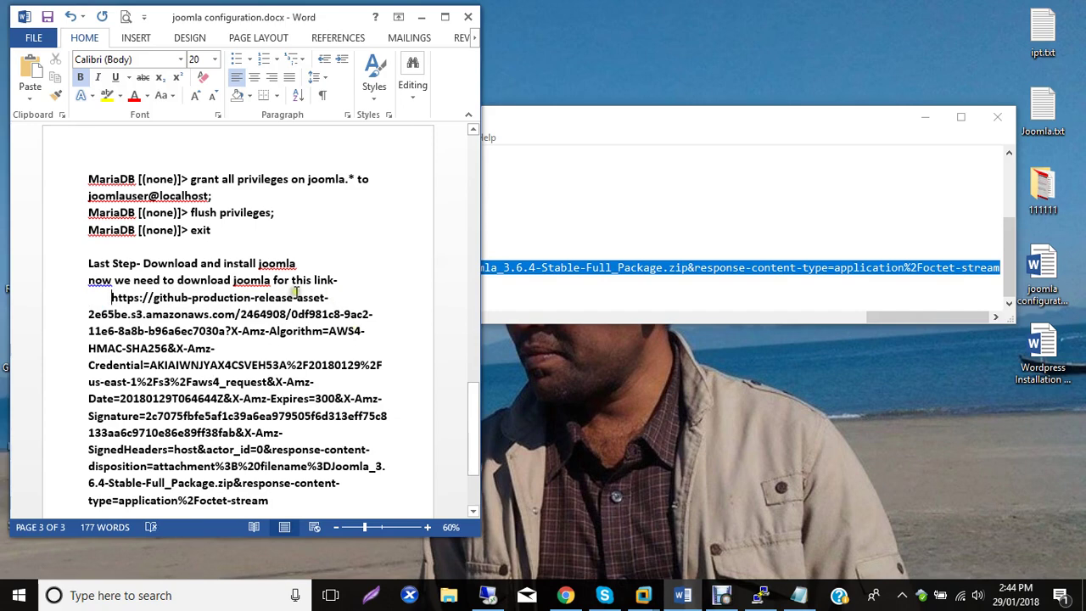
{"action": "key", "text": "Return"}
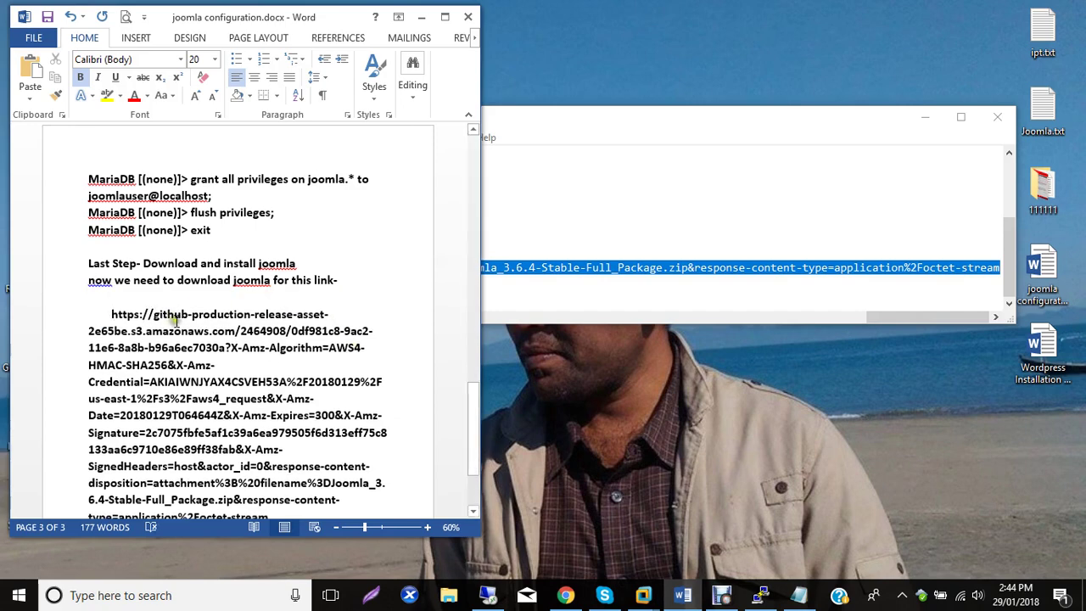
{"action": "left_click_drag", "start_coordinate": [111, 314], "coordinate": [268, 415]}
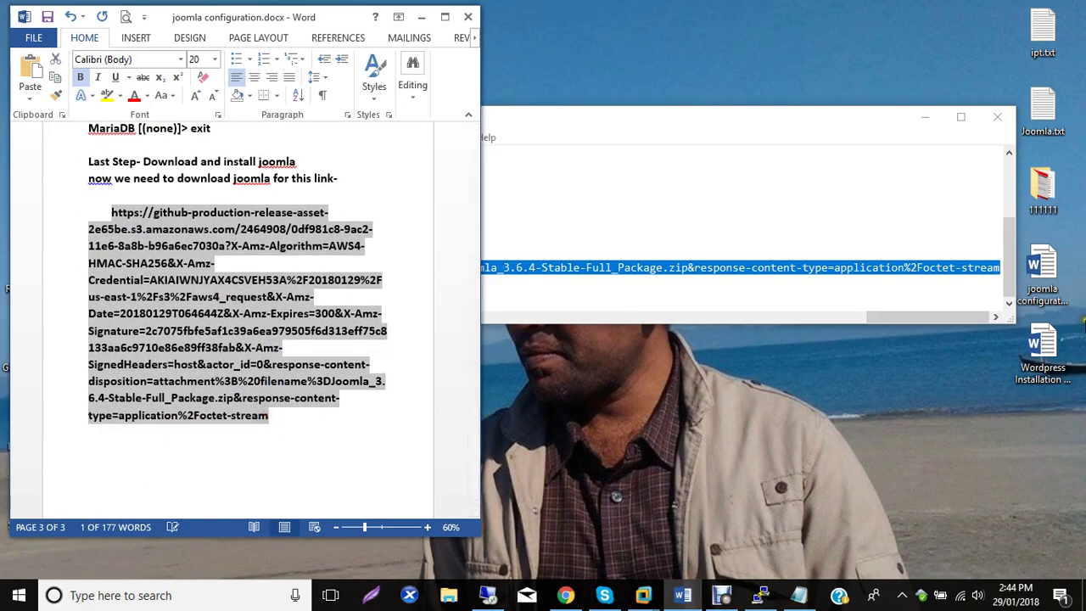
{"action": "right_click", "coordinate": [239, 315]}
{"action": "left_click", "coordinate": [273, 345]}
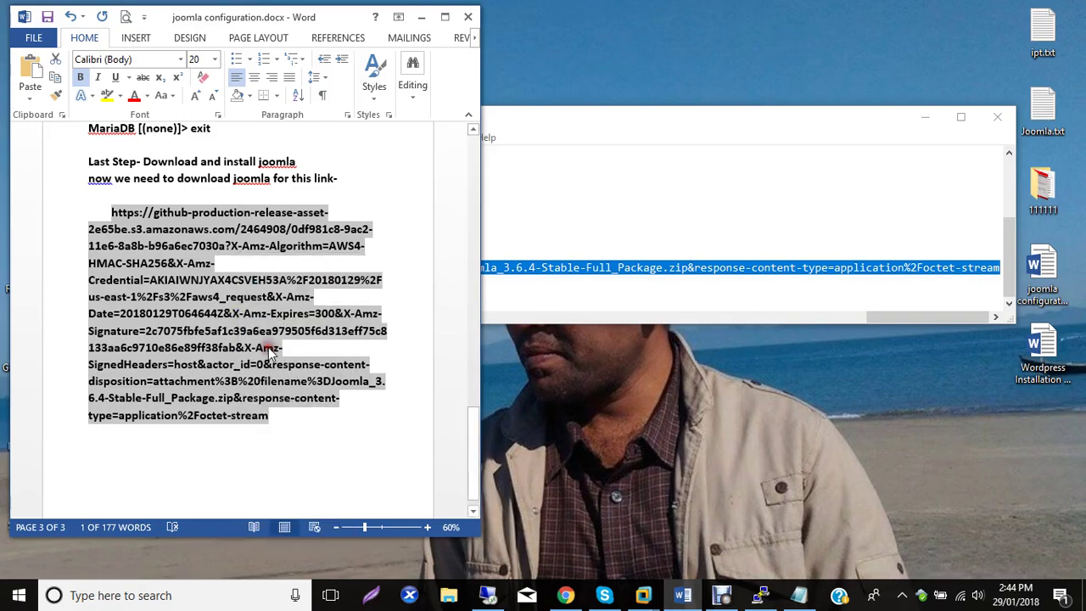
{"action": "left_click", "coordinate": [565, 595]}
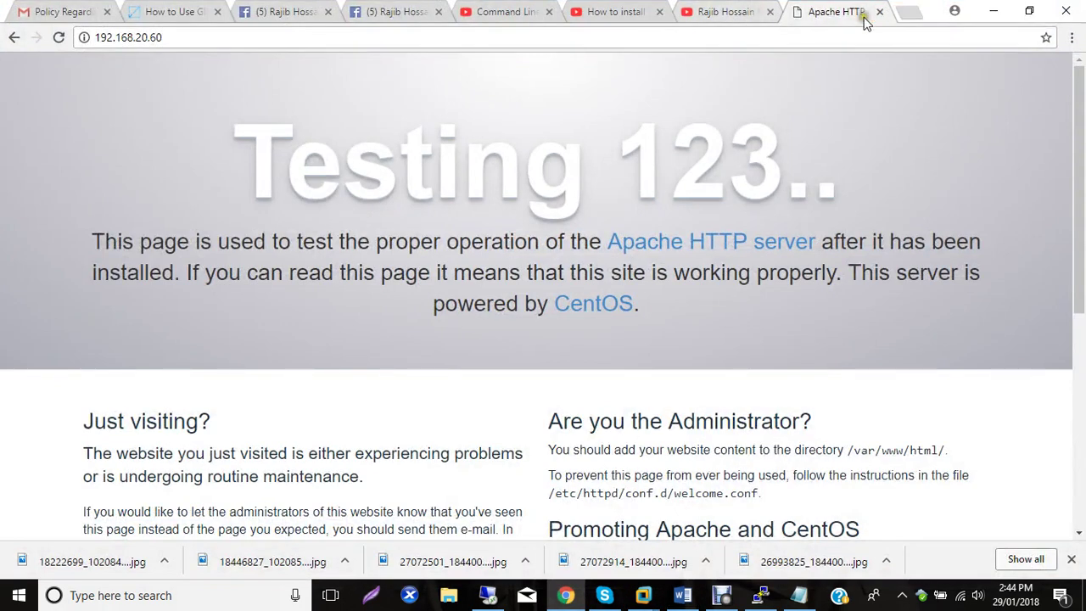
Load the copied Joomla download link in a new Chrome tab, then close the expired-request error tab.
{"action": "left_click", "coordinate": [906, 13]}
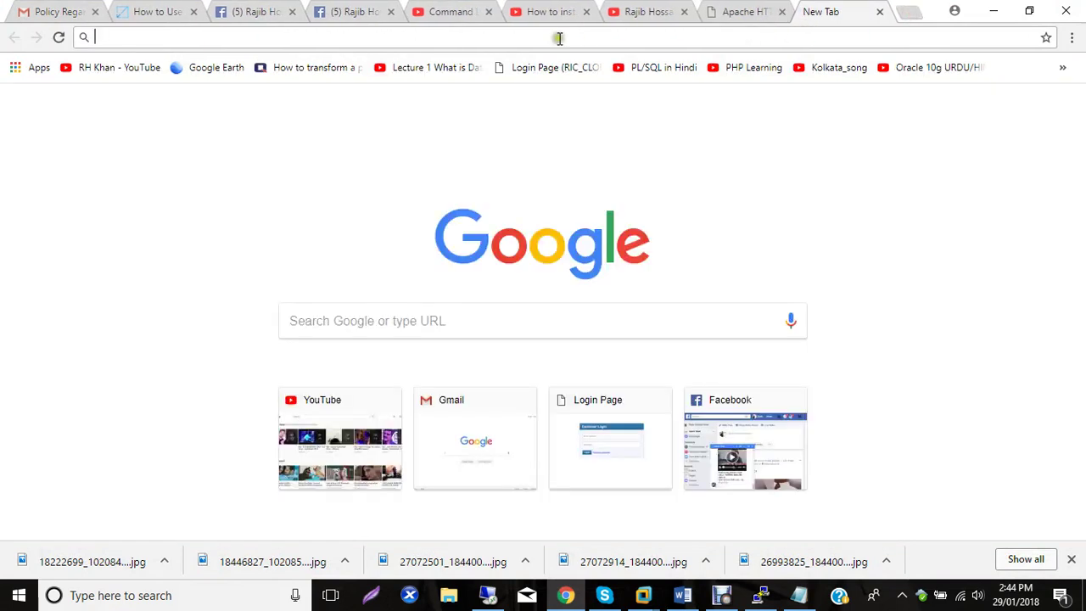
{"action": "right_click", "coordinate": [461, 36]}
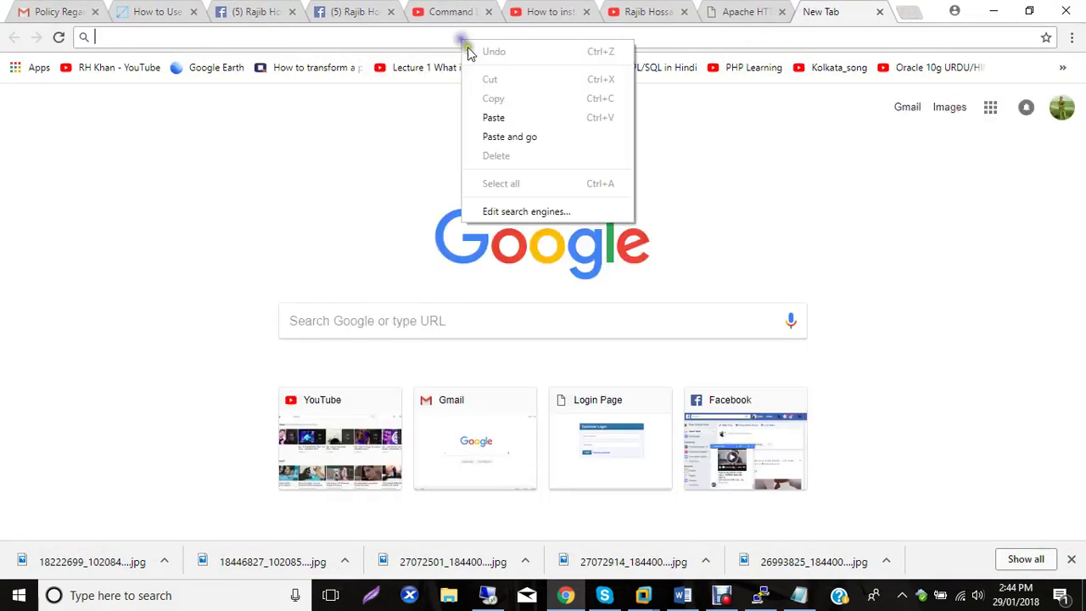
{"action": "left_click", "coordinate": [493, 117]}
{"action": "key", "text": "Return"}
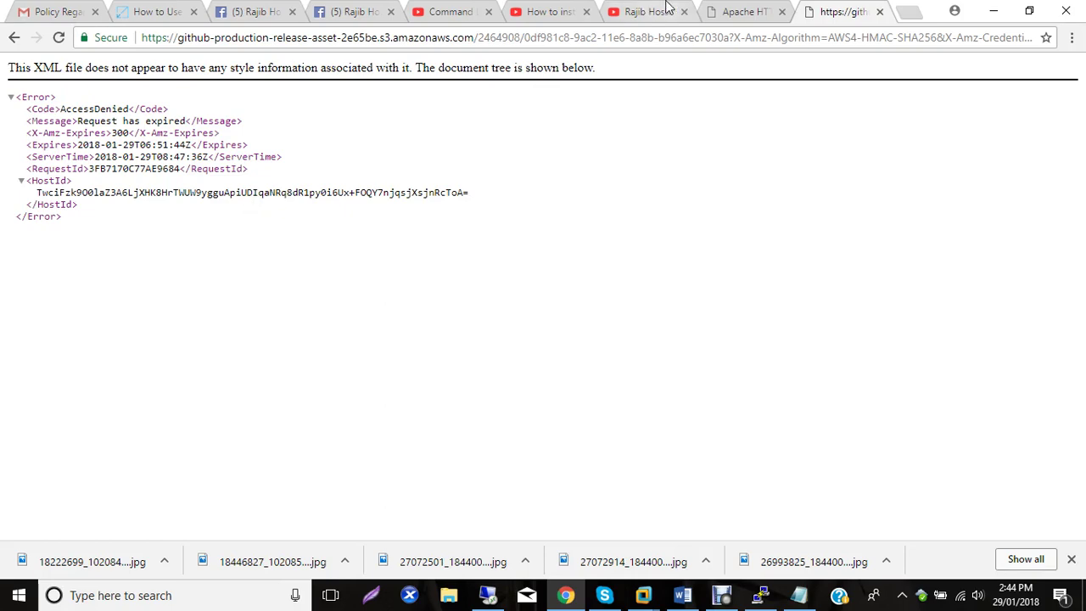
{"action": "left_click", "coordinate": [879, 12]}
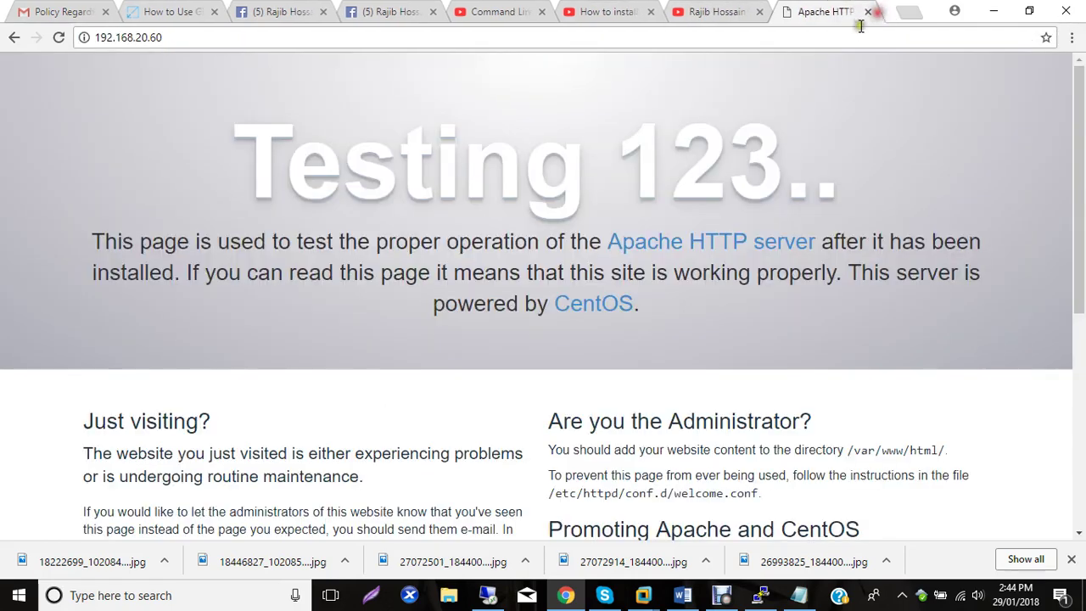
Retry the download link in another new tab, which again returns the AccessDenied 'Request has expired' error.
{"action": "left_click", "coordinate": [991, 12]}
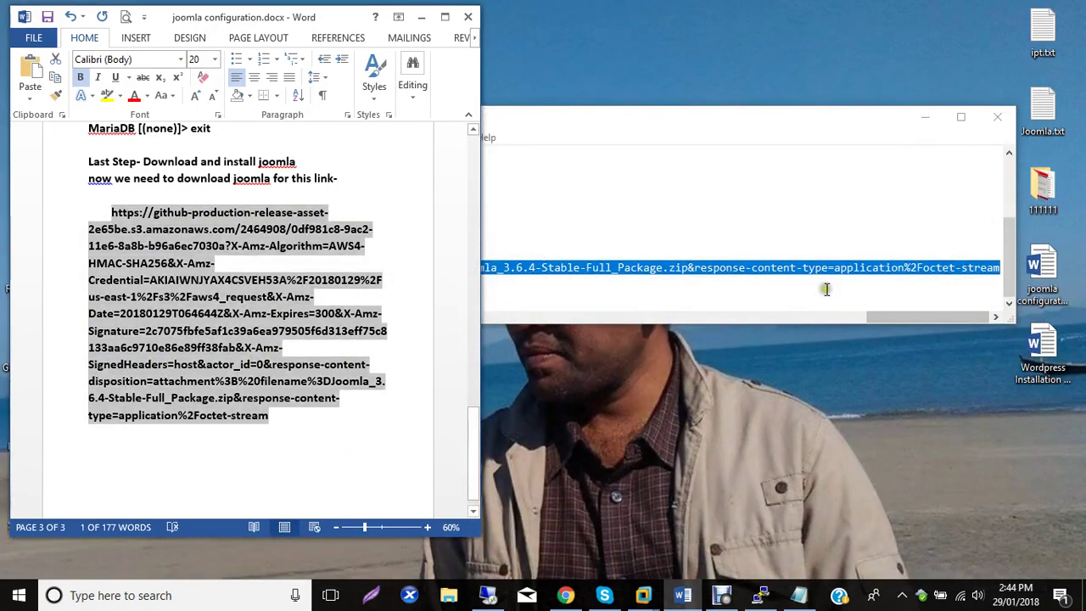
{"action": "left_click", "coordinate": [747, 115]}
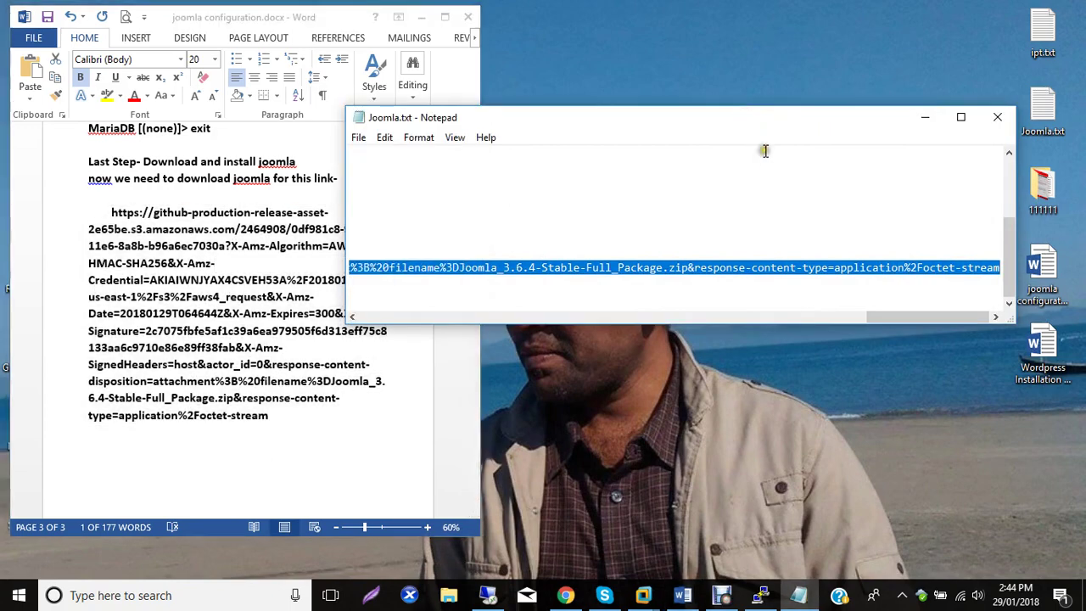
{"action": "left_click", "coordinate": [565, 595]}
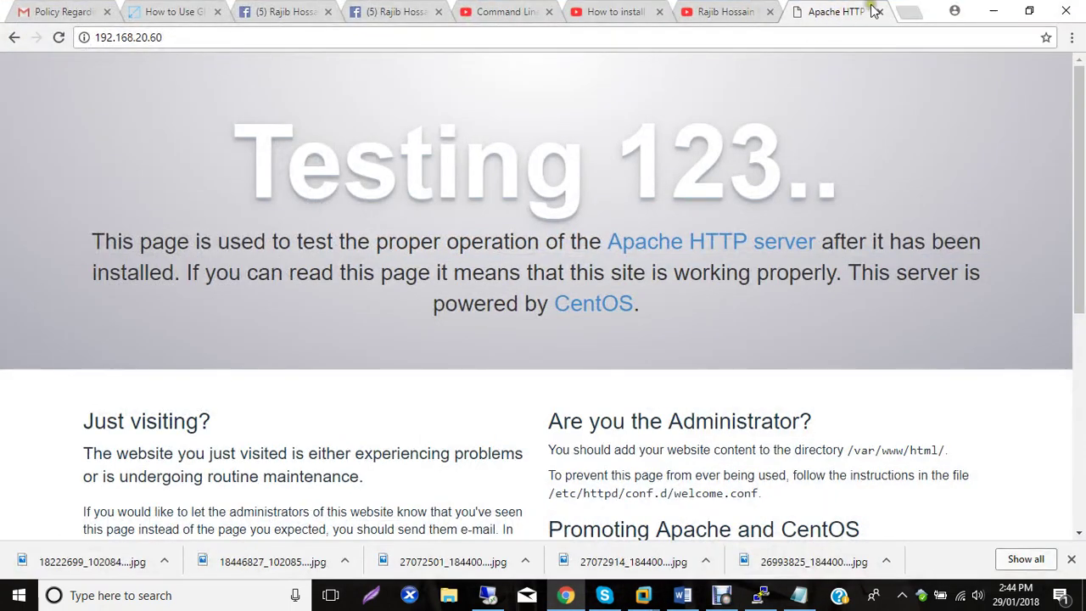
{"action": "left_click", "coordinate": [899, 16]}
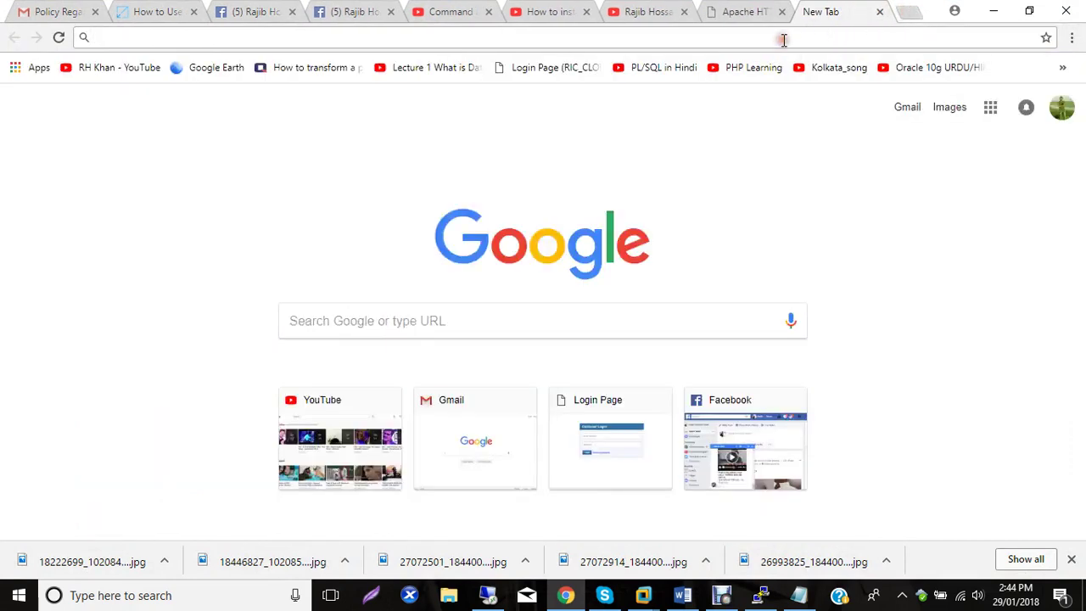
{"action": "key", "text": "ctrl+v"}
{"action": "key", "text": "Return"}
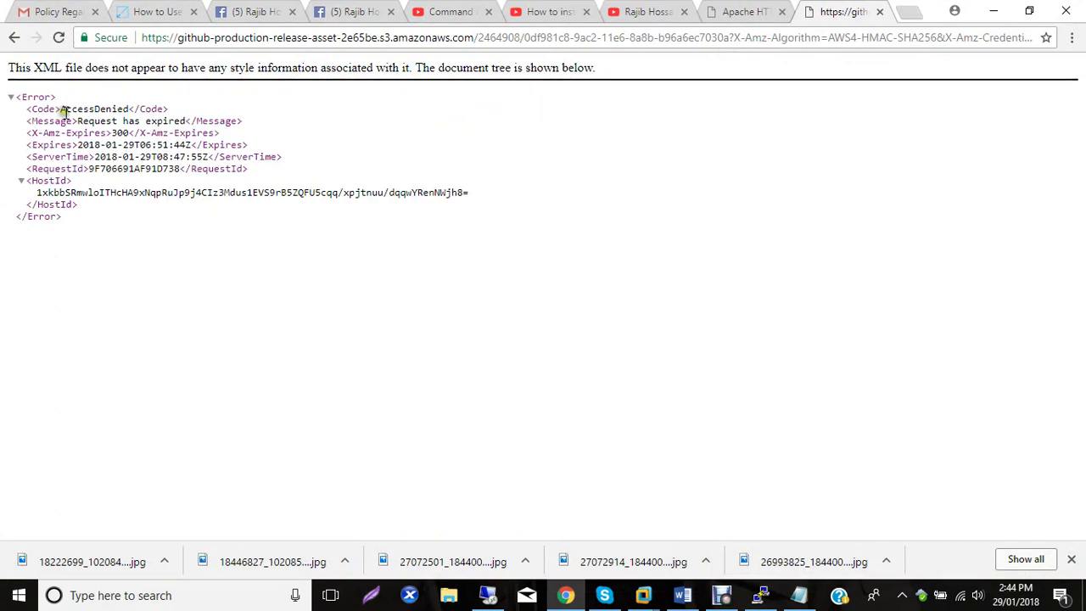
{"action": "left_click_drag", "start_coordinate": [14, 97], "coordinate": [177, 218]}
{"action": "left_click", "coordinate": [388, 236]}
Close the error tab and reselect the full download URL line in Joomla.txt.
{"action": "left_click", "coordinate": [496, 162]}
{"action": "left_click", "coordinate": [880, 12]}
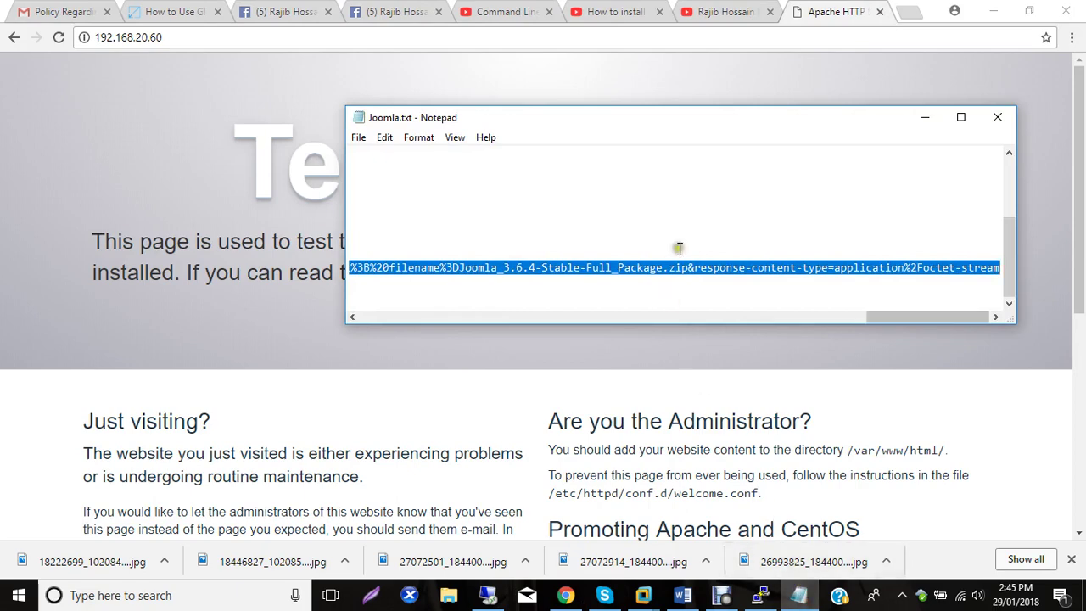
{"action": "scroll", "coordinate": [892, 314], "scroll_direction": "left", "scroll_amount": 1}
{"action": "left_click_drag", "start_coordinate": [892, 315], "coordinate": [376, 307]}
{"action": "left_click", "coordinate": [359, 270]}
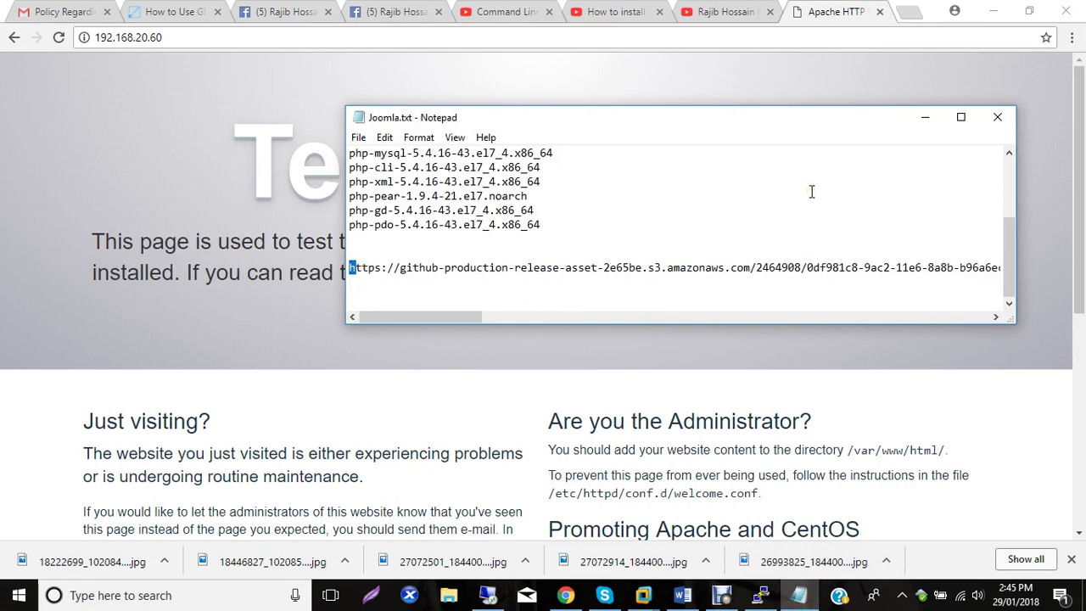
{"action": "key", "text": "End"}
{"action": "key", "text": "Home"}
{"action": "key", "text": "shift+End"}
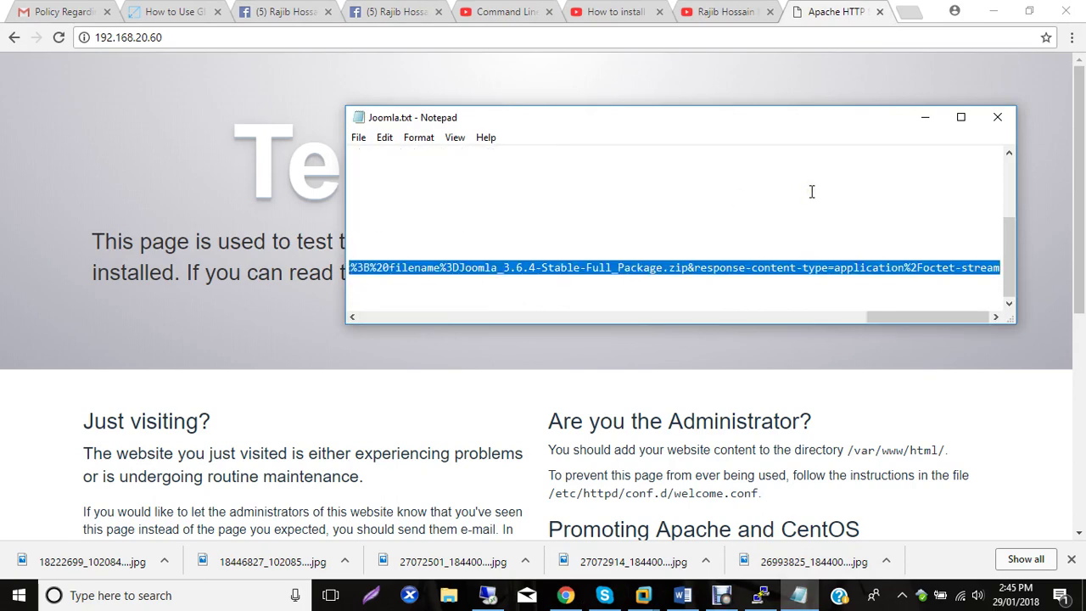
{"action": "key", "text": "shift+Left"}
{"action": "key", "text": "shift+Right"}
Load the Joomla download link in Chrome's address bar again, then close the error tab and minimize Chrome.
{"action": "left_click", "coordinate": [565, 595]}
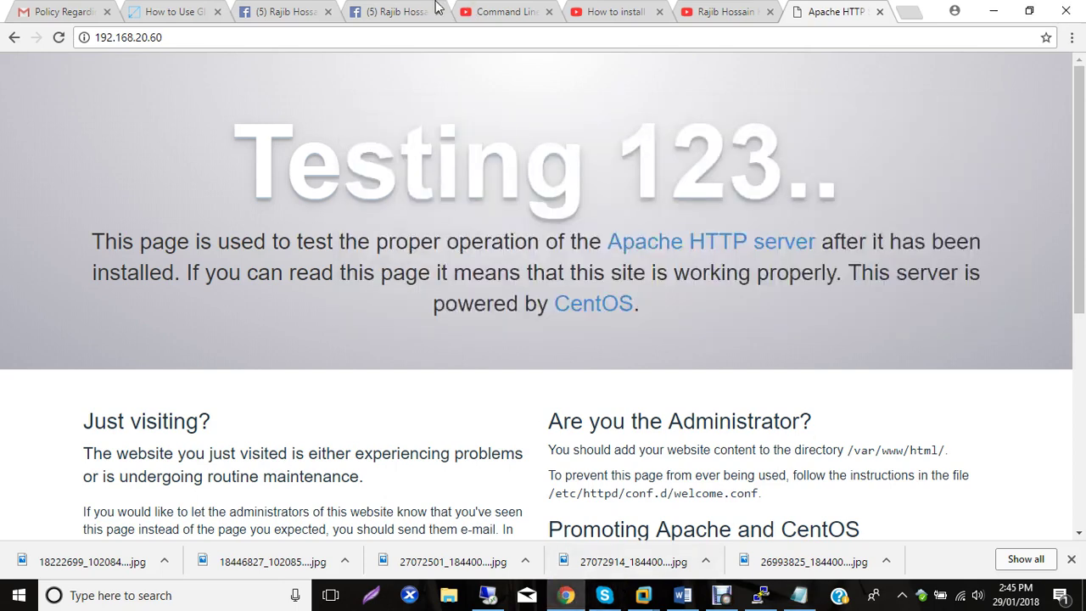
{"action": "left_click", "coordinate": [247, 39]}
{"action": "key", "text": "ctrl+v"}
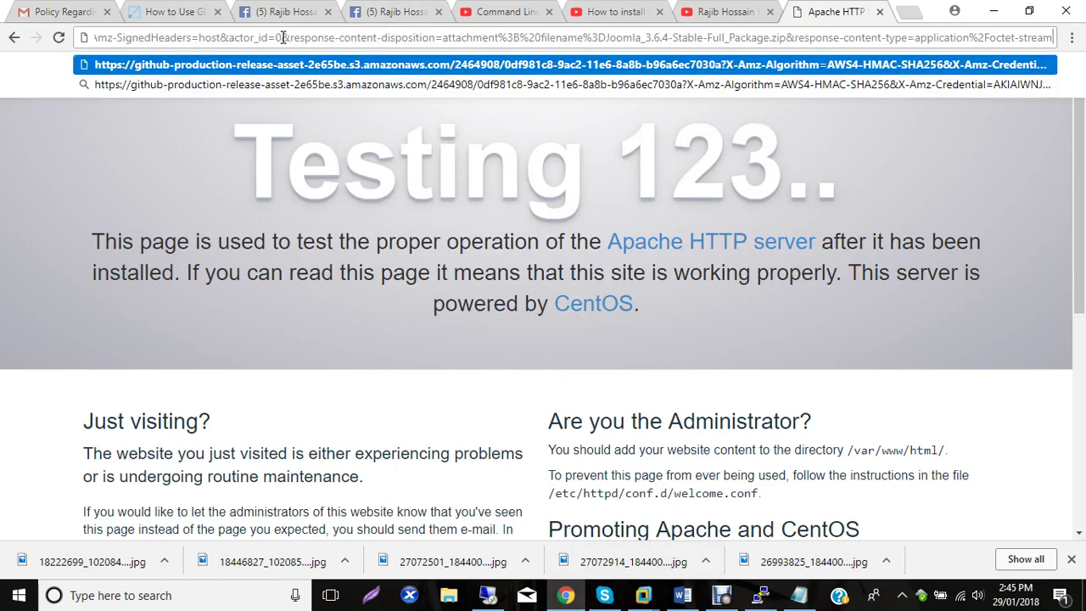
{"action": "key", "text": "Return"}
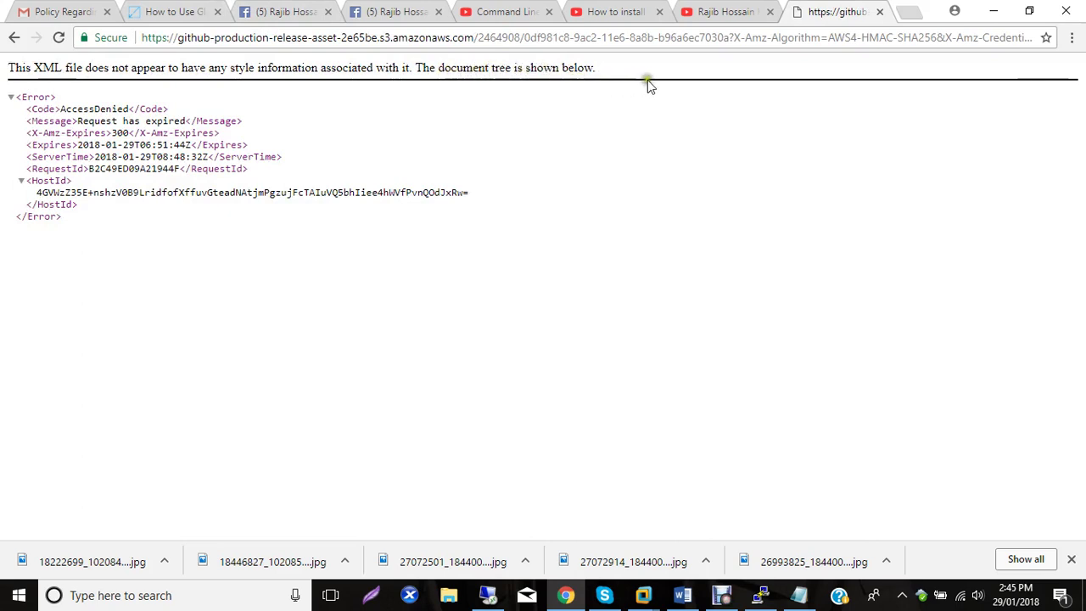
{"action": "left_click", "coordinate": [13, 98]}
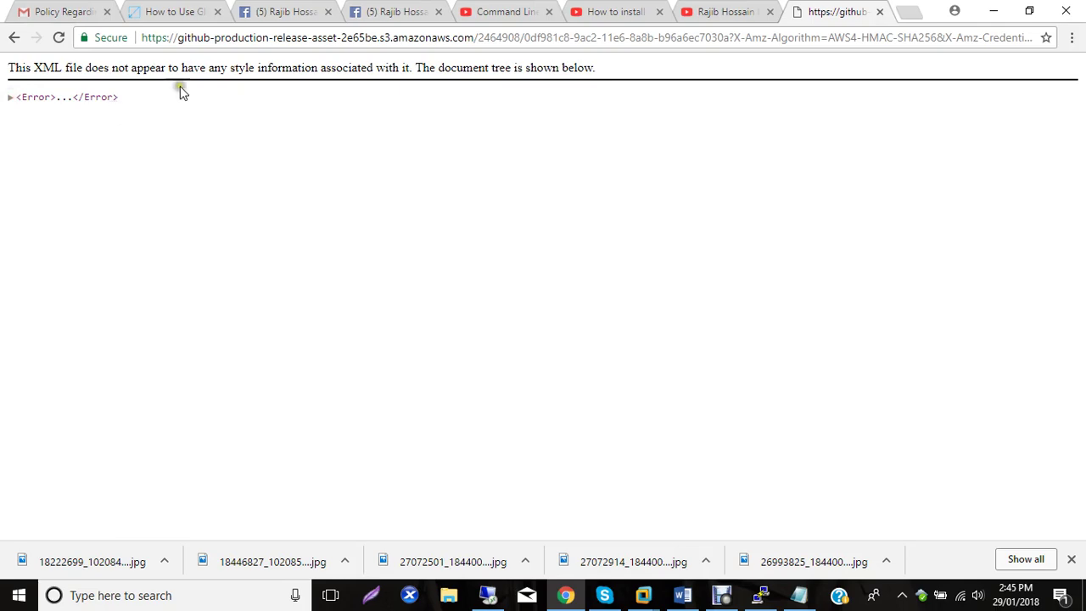
{"action": "left_click", "coordinate": [879, 13]}
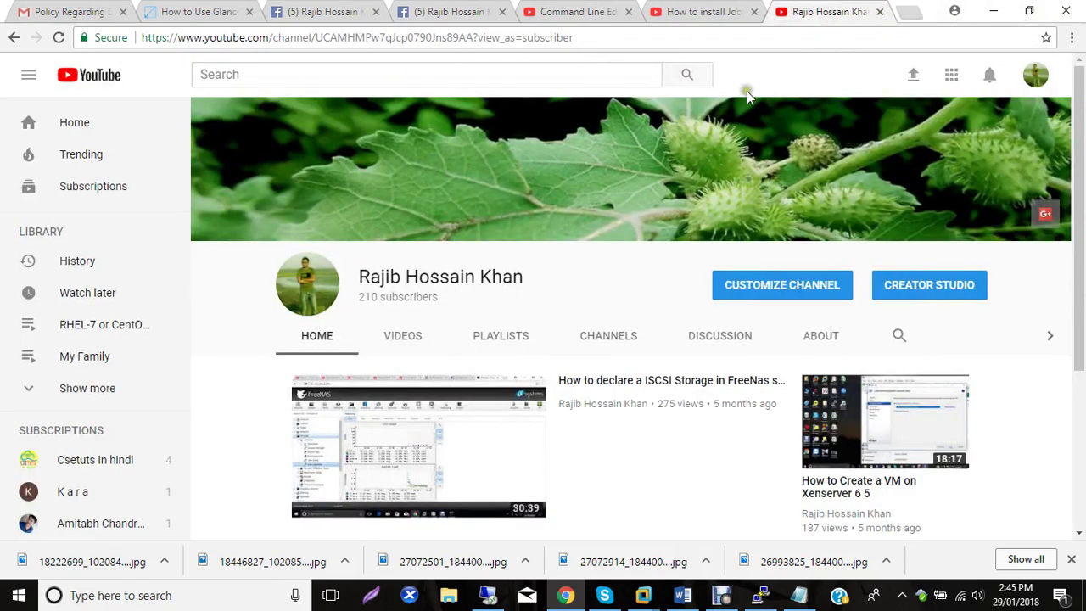
{"action": "left_click", "coordinate": [993, 11]}
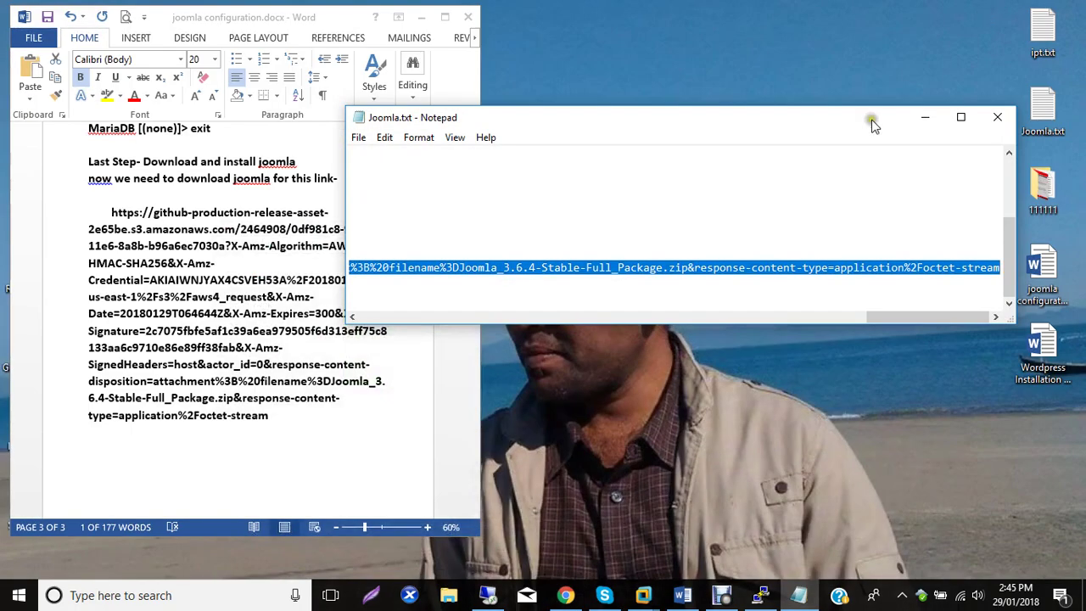
Delete the pasted URL paragraph and the trailing download-link sentence from the Word notes.
{"action": "triple_click", "coordinate": [170, 251]}
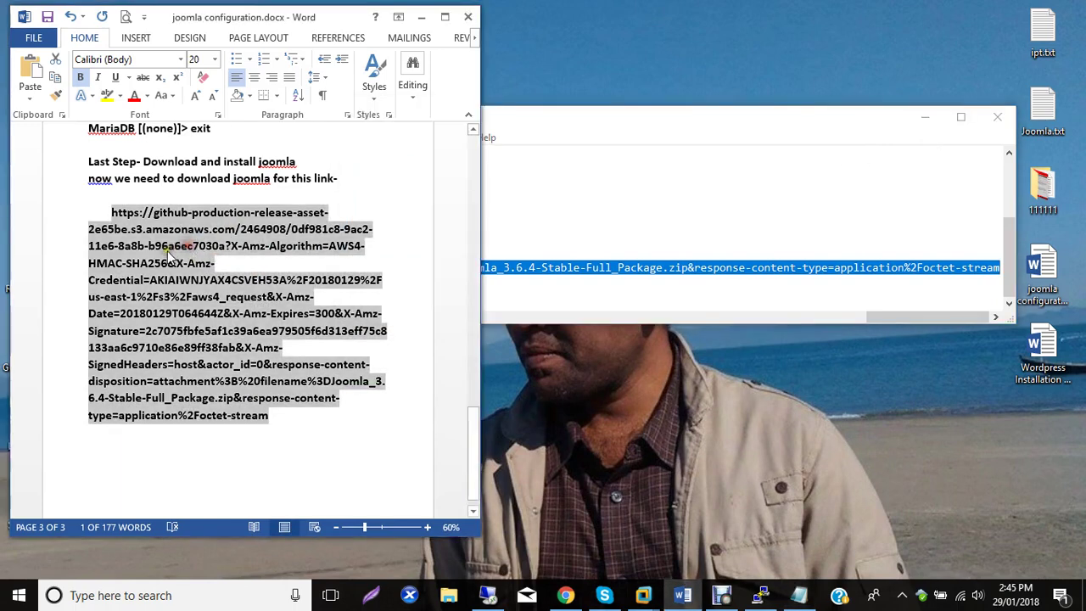
{"action": "left_click", "coordinate": [95, 197]}
{"action": "mouse_move", "coordinate": [95, 197]}
{"action": "left_mouse_down"}
{"action": "mouse_move", "coordinate": [286, 335]}
{"action": "mouse_move", "coordinate": [307, 431]}
{"action": "left_mouse_up"}
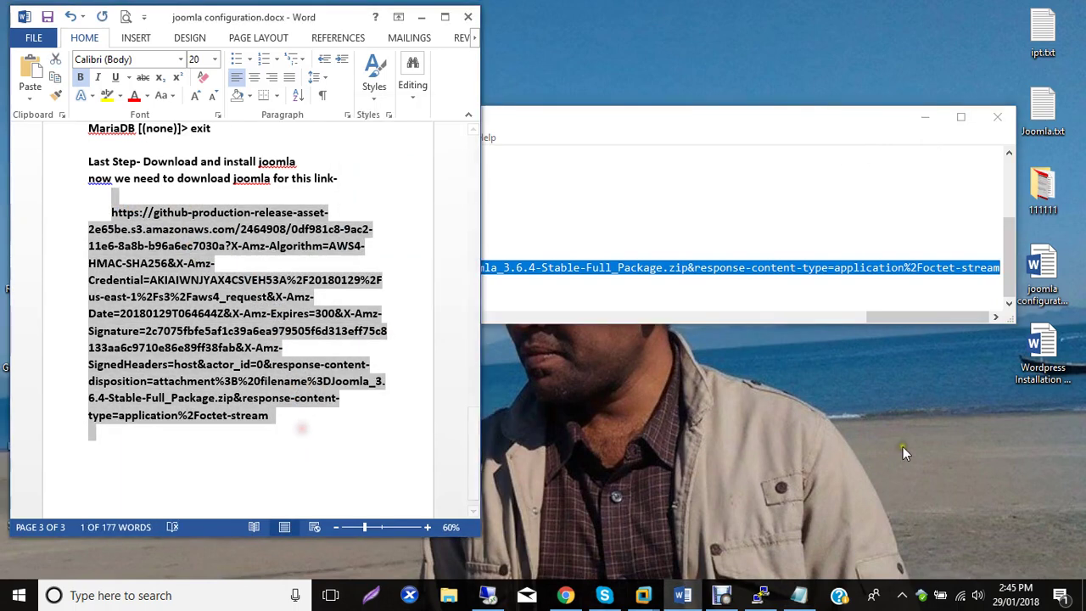
{"action": "key", "text": "BackSpace"}
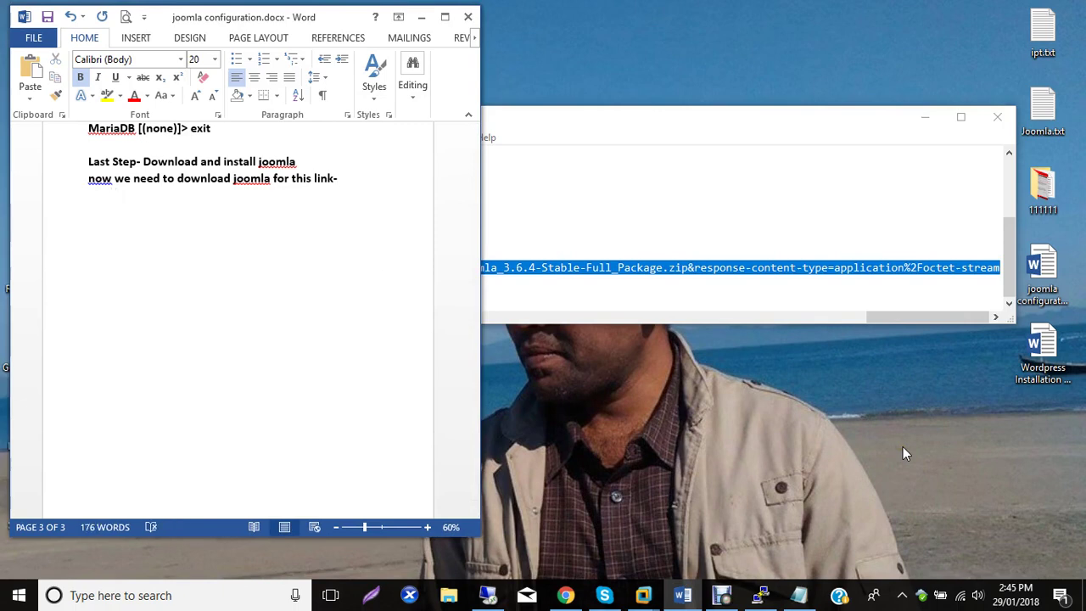
{"action": "key", "text": "BackSpace"}
{"action": "key", "text": "BackSpace"}
{"action": "key", "text": "BackSpace"}
{"action": "key", "text": "BackSpace"}
{"action": "key", "text": "BackSpace"}
{"action": "key", "text": "BackSpace"}
{"action": "key", "text": "BackSpace"}
{"action": "key", "text": "BackSpace"}
{"action": "key", "text": "BackSpace"}
{"action": "key", "text": "BackSpace"}
{"action": "key", "text": "BackSpace"}
{"action": "key", "text": "BackSpace"}
{"action": "key", "text": "BackSpace"}
{"action": "key", "text": "BackSpace"}
{"action": "key", "text": "BackSpace"}
{"action": "key", "text": "BackSpace"}
{"action": "key", "text": "BackSpace"}
{"action": "key", "text": "BackSpace"}
{"action": "key", "text": "BackSpace"}
{"action": "key", "text": "BackSpace"}
{"action": "key", "text": "BackSpace"}
{"action": "key", "text": "BackSpace"}
{"action": "key", "text": "BackSpace"}
{"action": "key", "text": "BackSpace"}
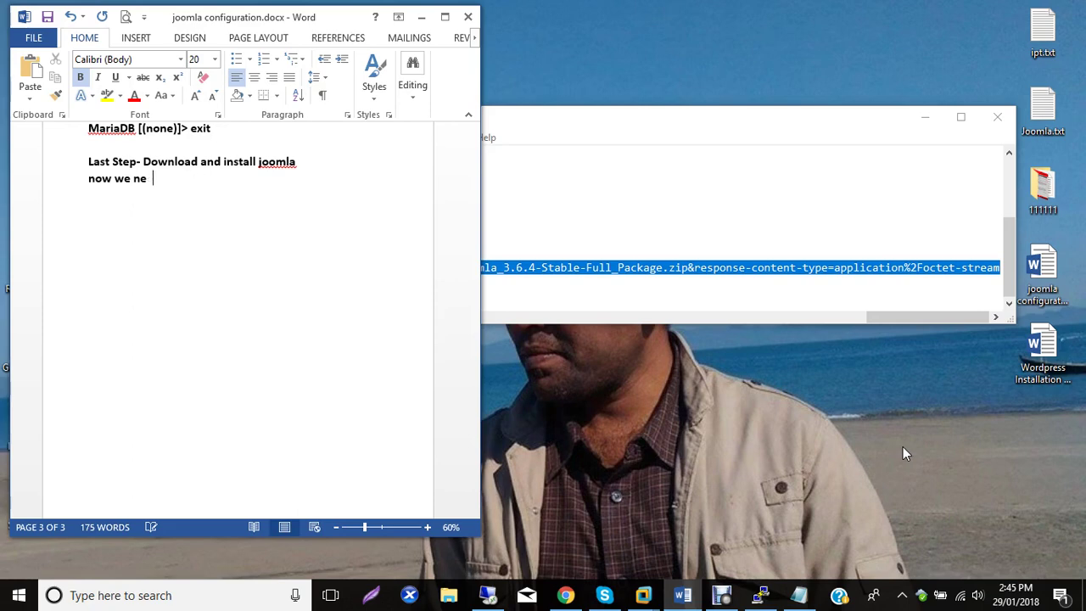
{"action": "key", "text": "BackSpace"}
{"action": "key", "text": "BackSpace"}
{"action": "key", "text": "BackSpace"}
{"action": "key", "text": "BackSpace"}
{"action": "key", "text": "BackSpace"}
{"action": "key", "text": "BackSpace"}
{"action": "key", "text": "BackSpace"}
{"action": "key", "text": "BackSpace"}
{"action": "key", "text": "BackSpace"}
{"action": "key", "text": "BackSpace"}
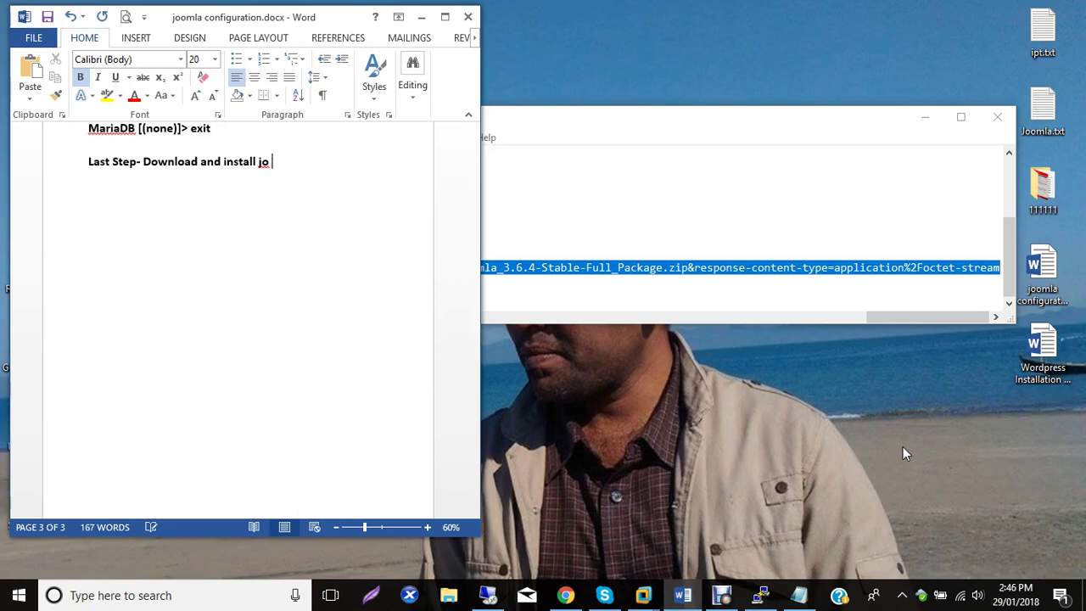
{"action": "key", "text": "BackSpace"}
{"action": "key", "text": "BackSpace"}
{"action": "key", "text": "BackSpace"}
{"action": "key", "text": "BackSpace"}
{"action": "key", "text": "BackSpace"}
{"action": "key", "text": "BackSpace"}
{"action": "key", "text": "BackSpace"}
Finish the heading with 'install joomla' and add 'I will provide the download link in tutorial description'.
{"action": "type", "text": "nstal joomla"}
{"action": "key", "text": "Return"}
{"action": "type", "text": "I will priovi"}
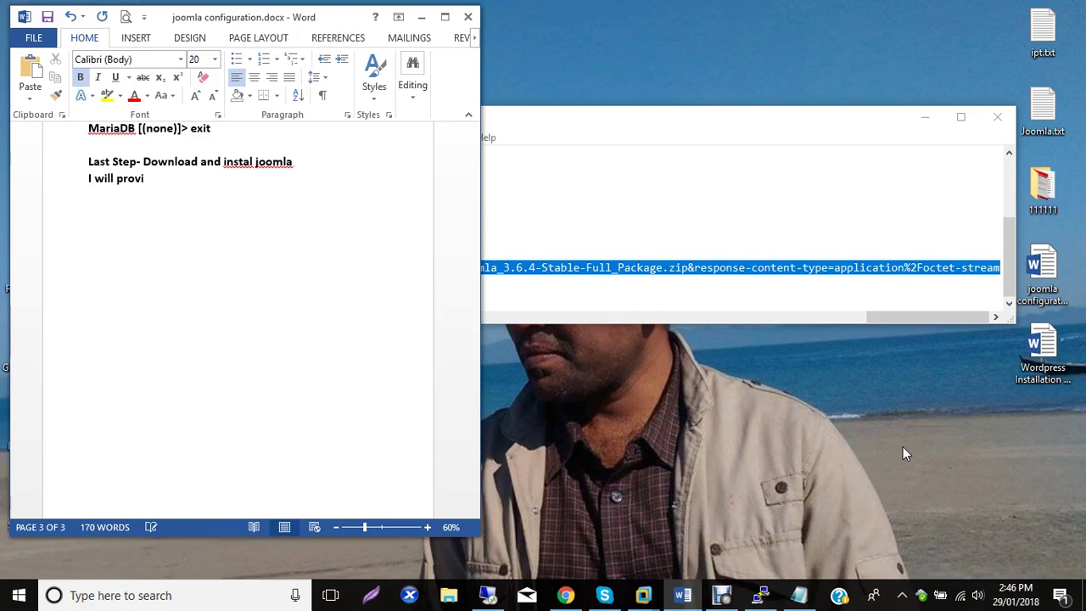
{"action": "type", "text": "de the download link"}
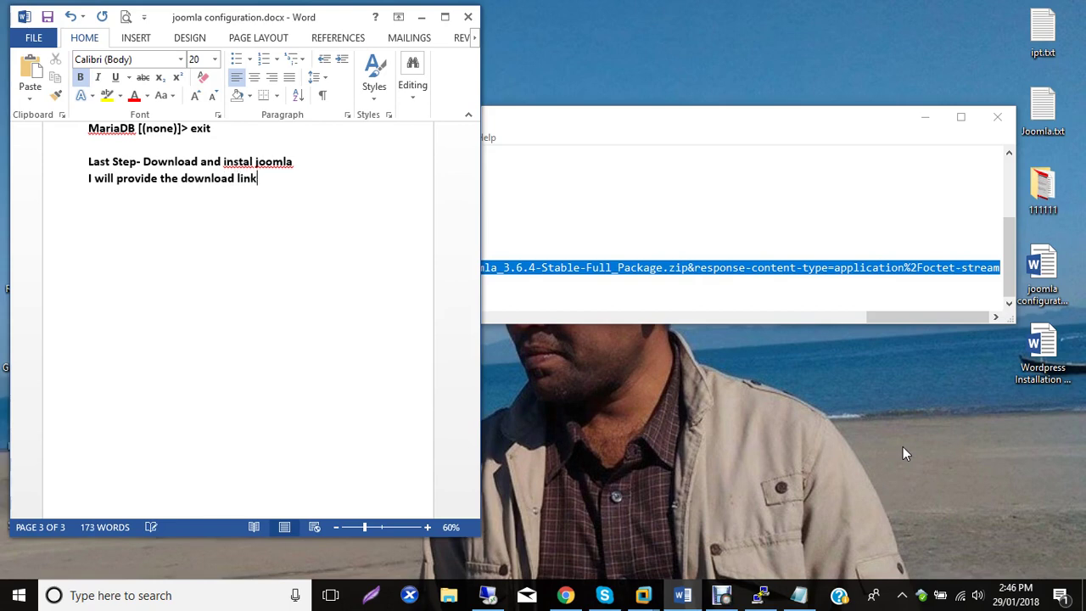
{"action": "type", "text": " in"}
{"action": "type", "text": " tutoria"}
{"action": "type", "text": "l"}
{"action": "type", "text": " de"}
{"action": "type", "text": "sc"}
{"action": "type", "text": "ri"}
{"action": "type", "text": "ription"}
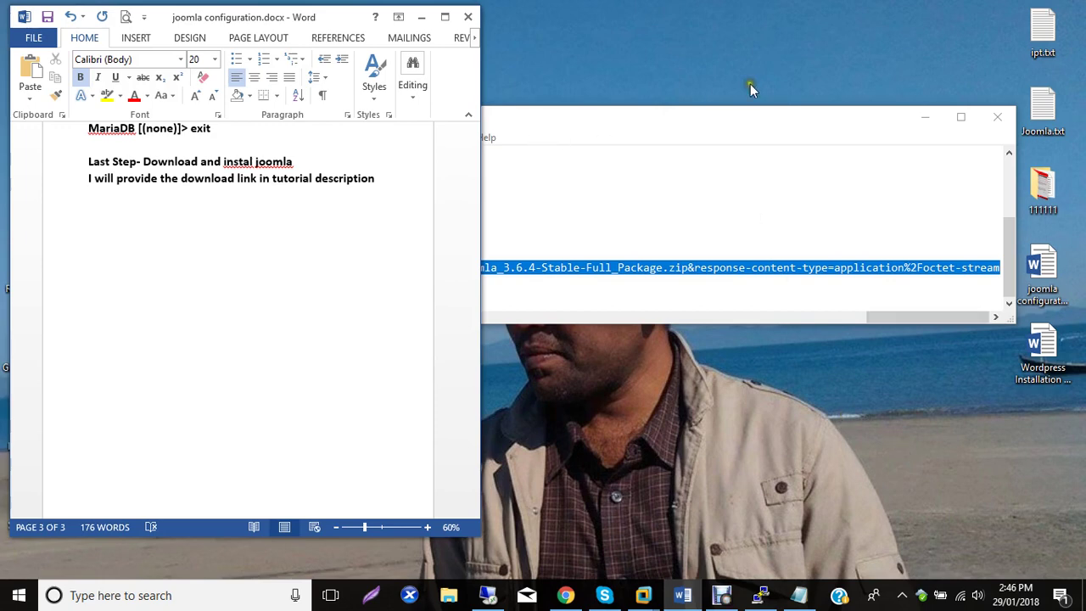
Add a line about already having Joomla and transferring the file to the Linux server via SSH, correcting 'transfire'.
{"action": "left_click", "coordinate": [920, 114]}
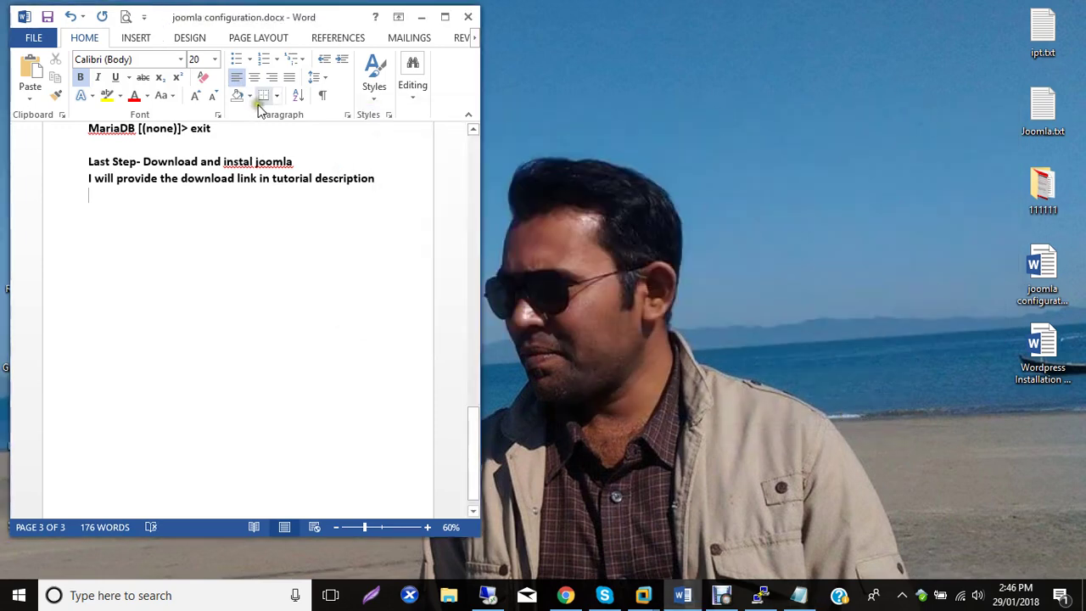
{"action": "type", "text": "I "}
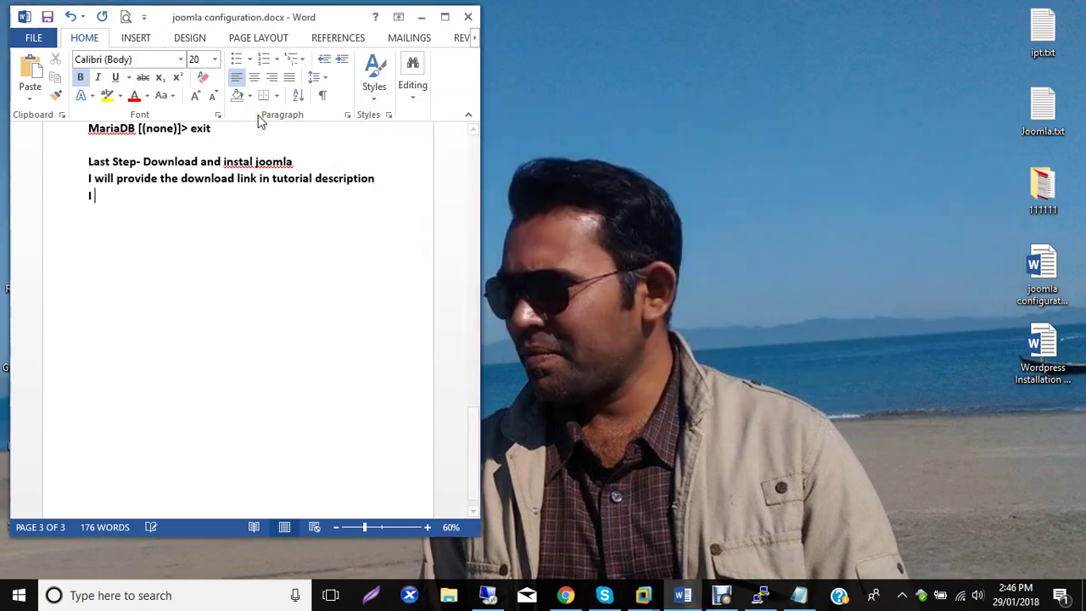
{"action": "type", "text": "allreade"}
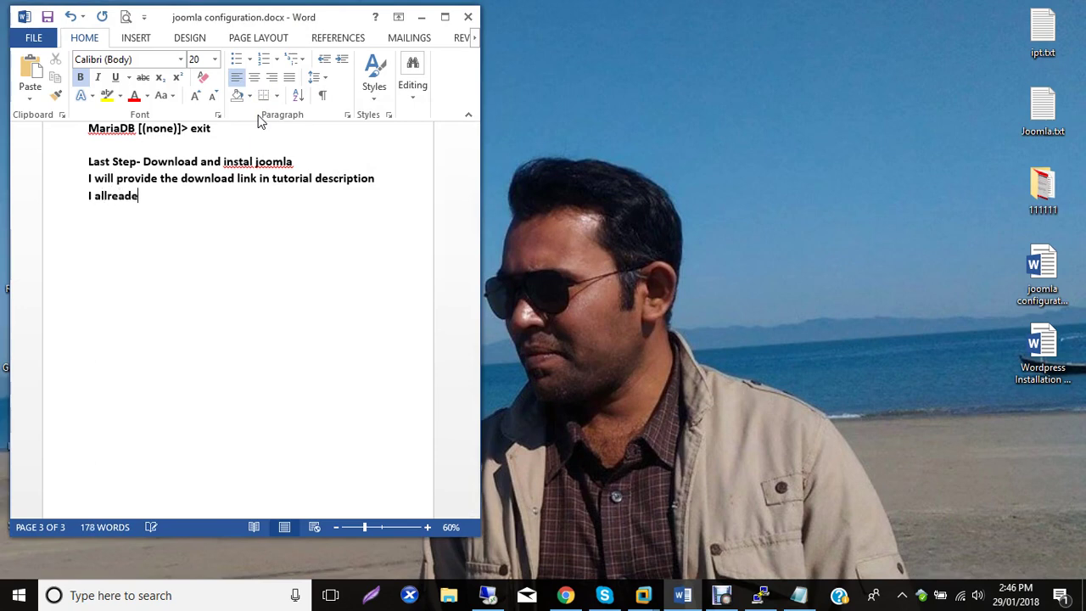
{"action": "type", "text": "y have jommla"}
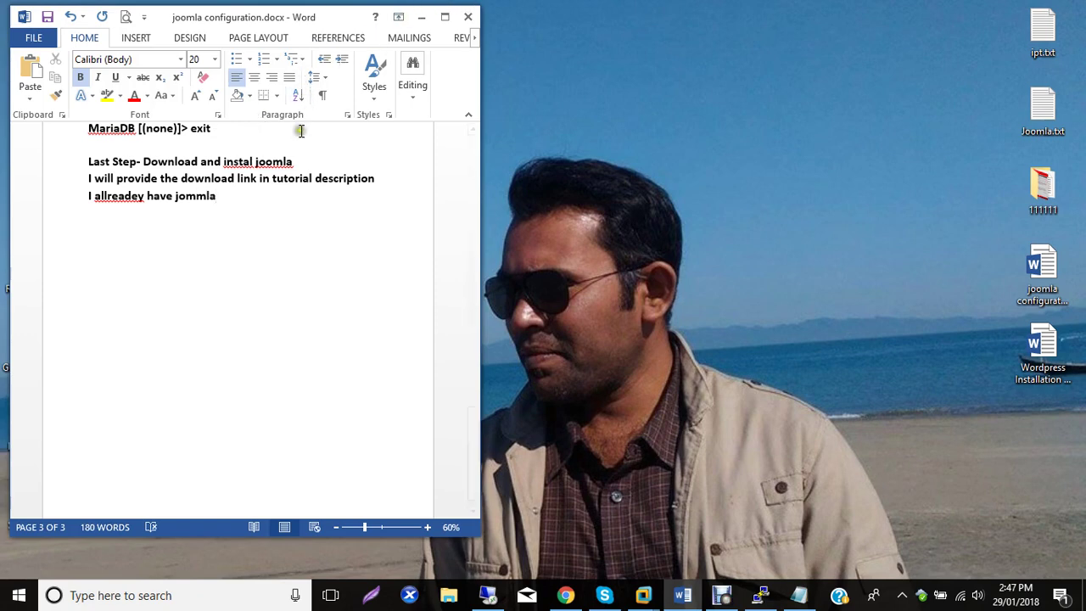
{"action": "type", "text": ", so i just"}
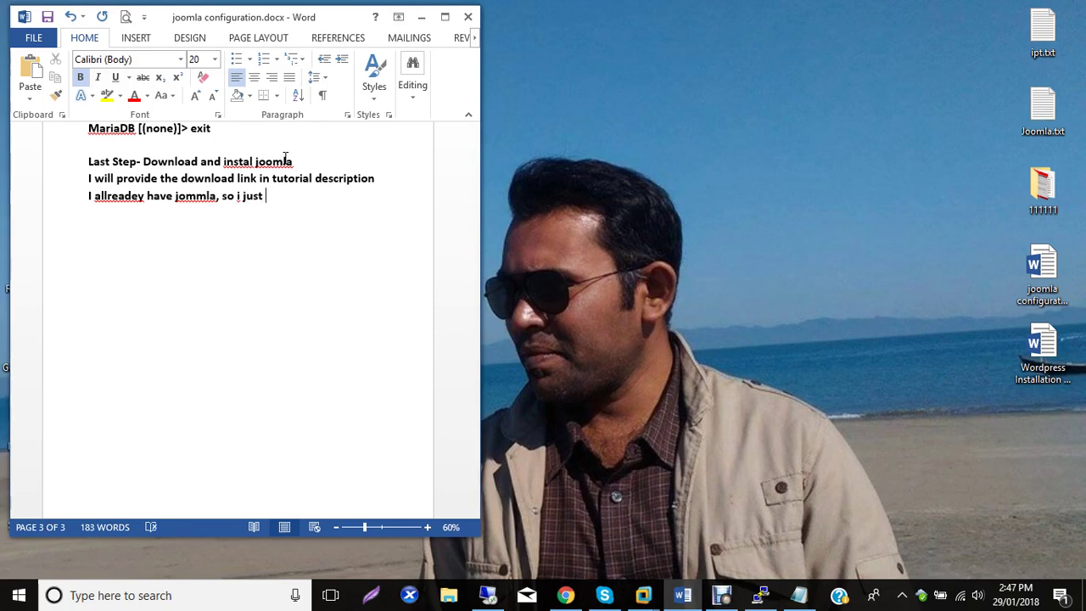
{"action": "type", "text": " transfire"}
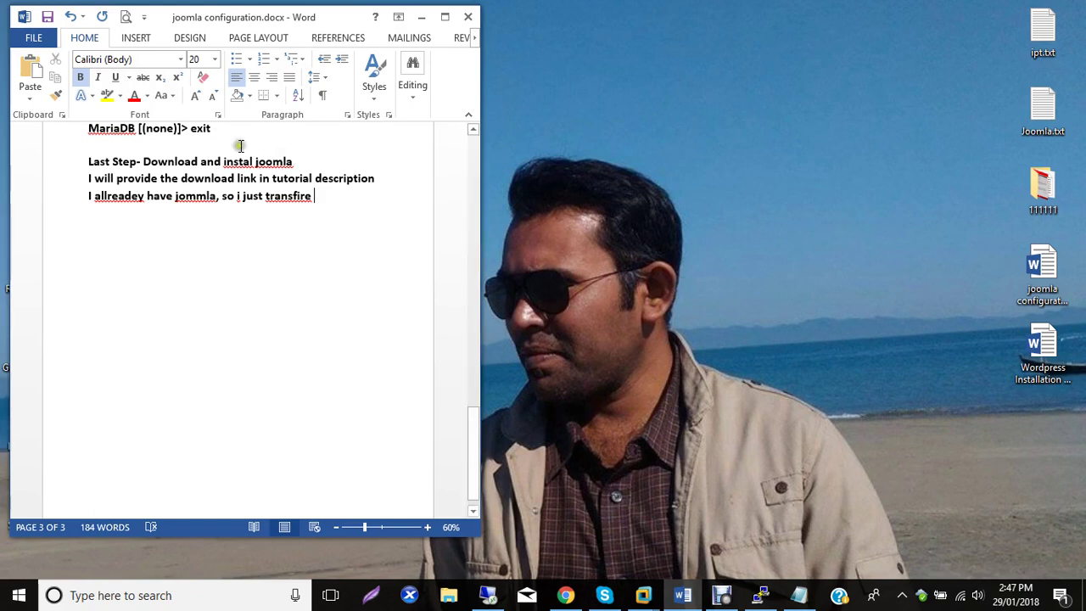
{"action": "right_click", "coordinate": [307, 199]}
{"action": "left_click", "coordinate": [342, 213]}
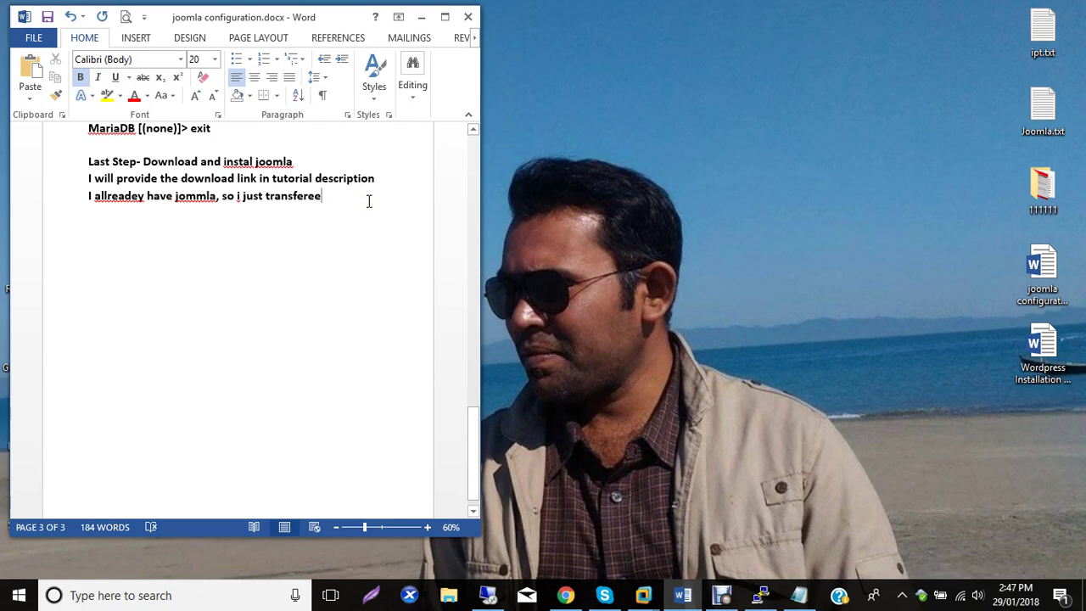
{"action": "type", "text": "the file in linux ser"}
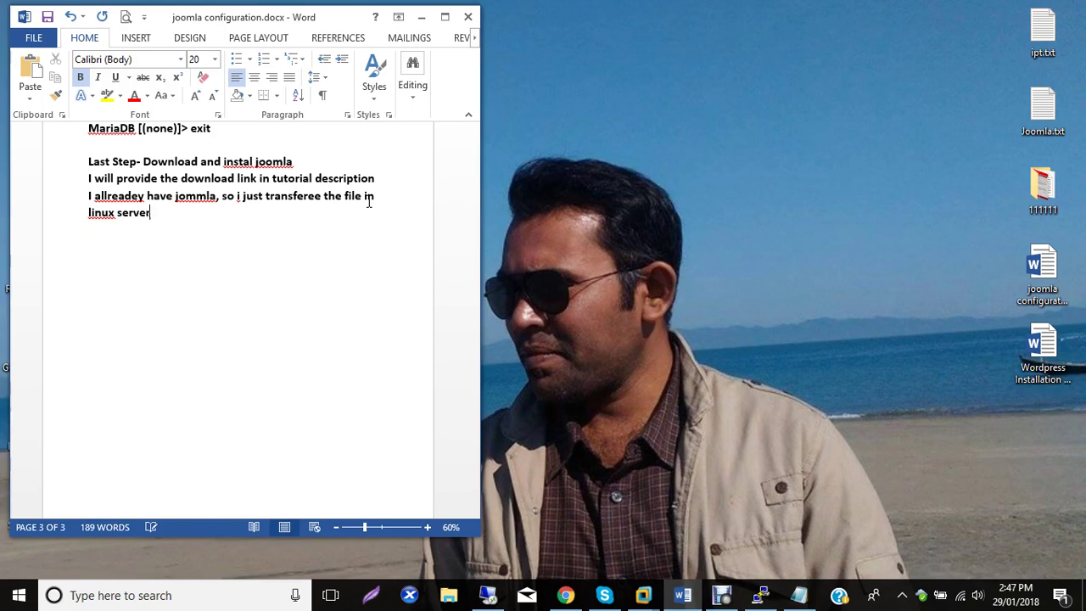
{"action": "type", "text": "ver. in my case i a"}
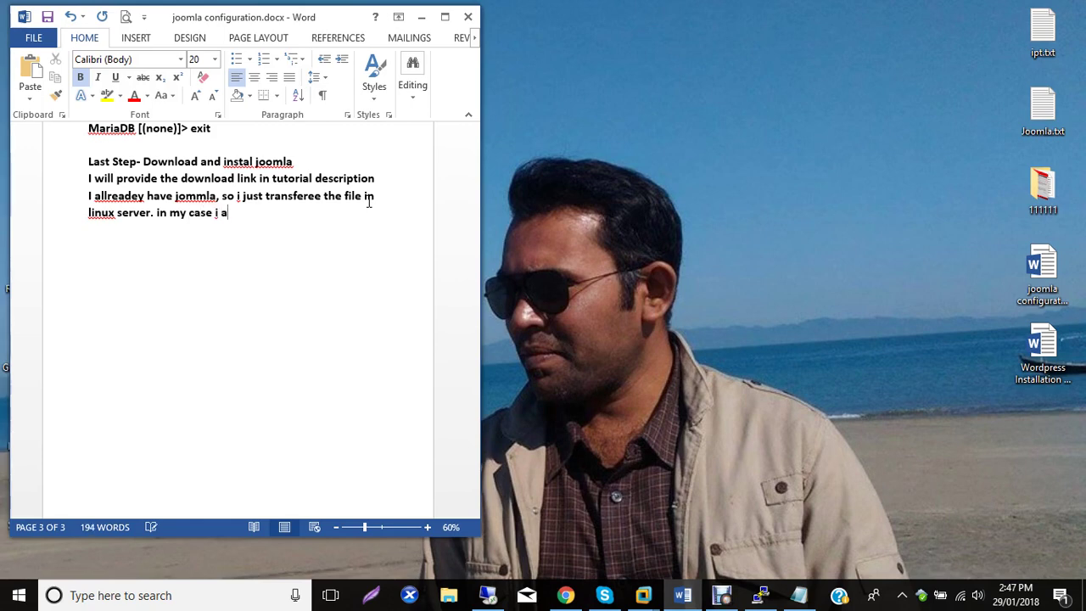
{"action": "type", "text": "m using ssh sequer"}
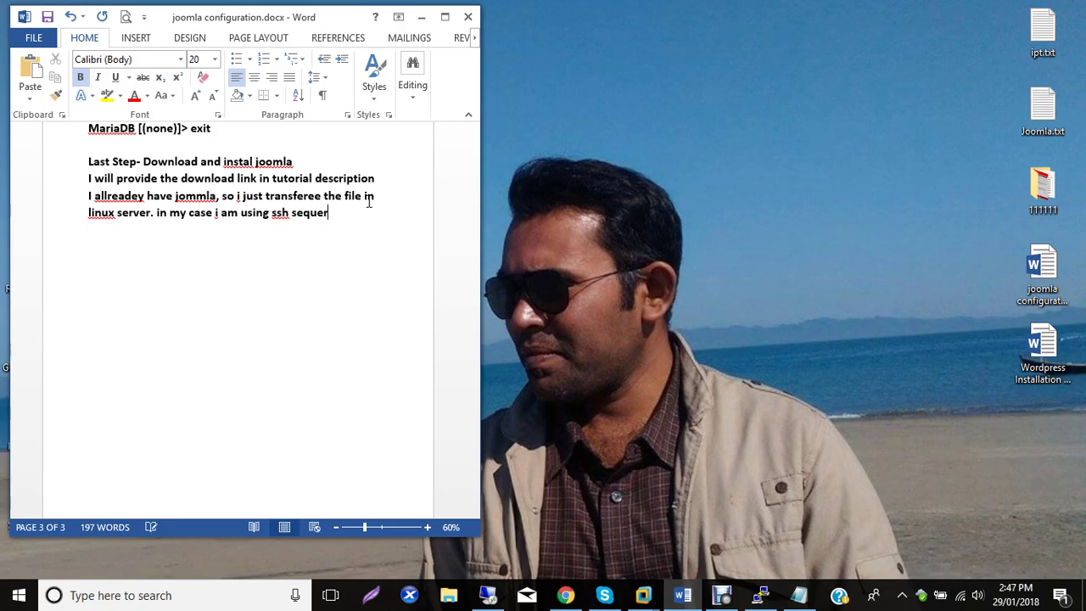
{"action": "type", "text": "shall"}
Open the Software folder on Local Disk (G:) in File Explorer.
{"action": "left_click", "coordinate": [417, 17]}
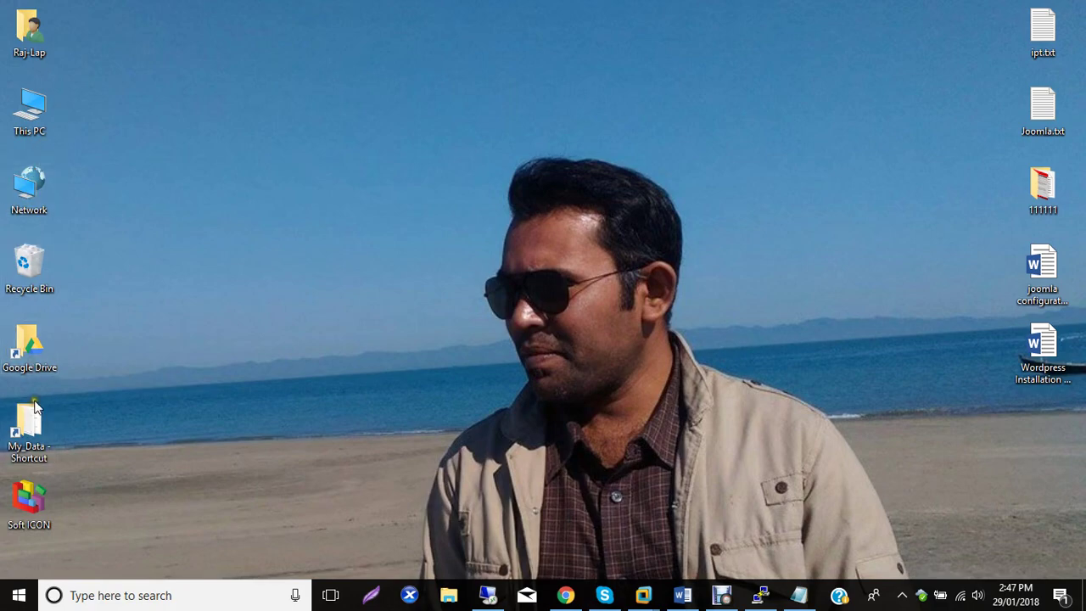
{"action": "double_click", "coordinate": [30, 108]}
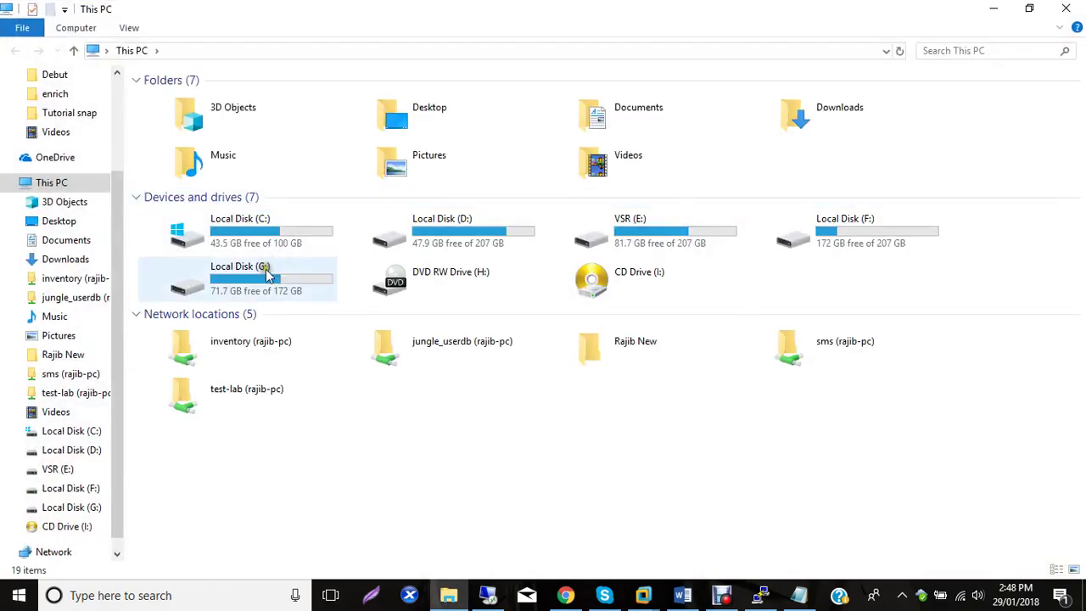
{"action": "double_click", "coordinate": [268, 280]}
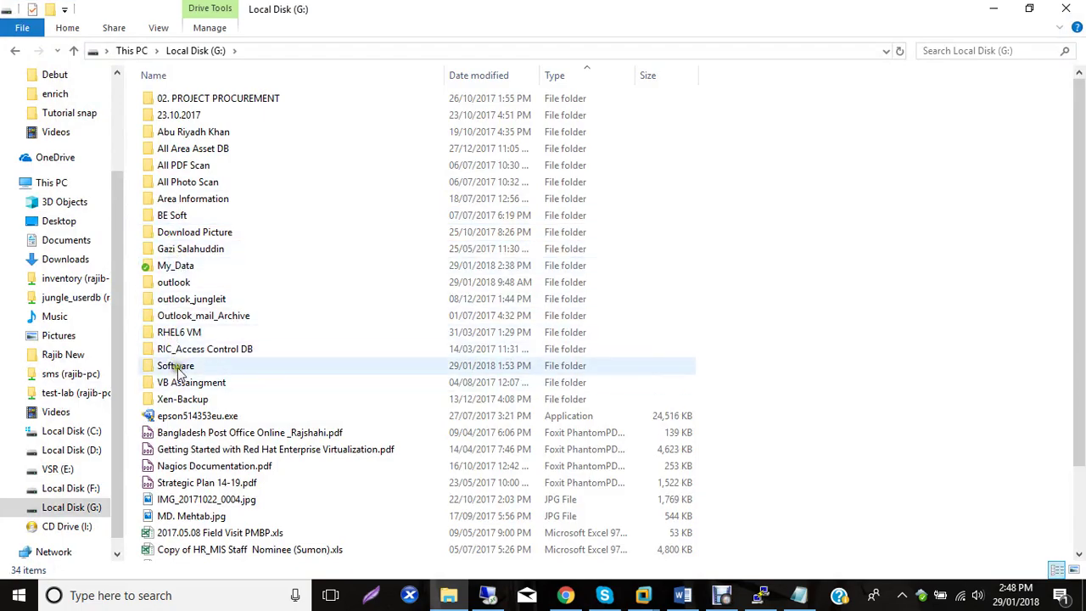
{"action": "double_click", "coordinate": [179, 366]}
Locate and copy the Joomla_3.6.4-Stable-Full_Package.zip archive.
{"action": "scroll", "coordinate": [200, 250], "scroll_direction": "down", "scroll_amount": 20}
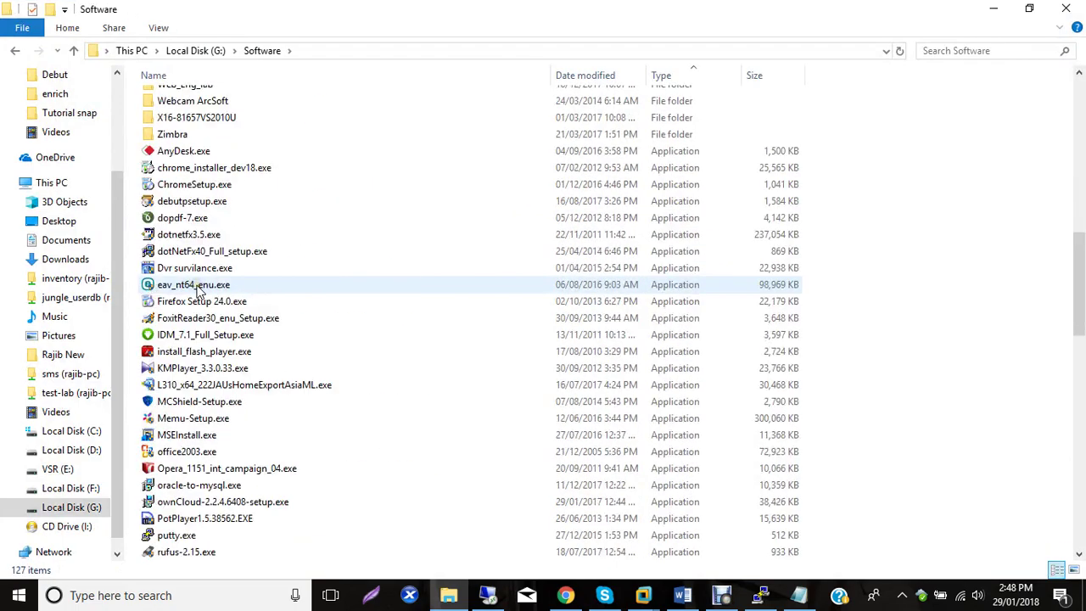
{"action": "scroll", "coordinate": [188, 408], "scroll_direction": "down", "scroll_amount": 7}
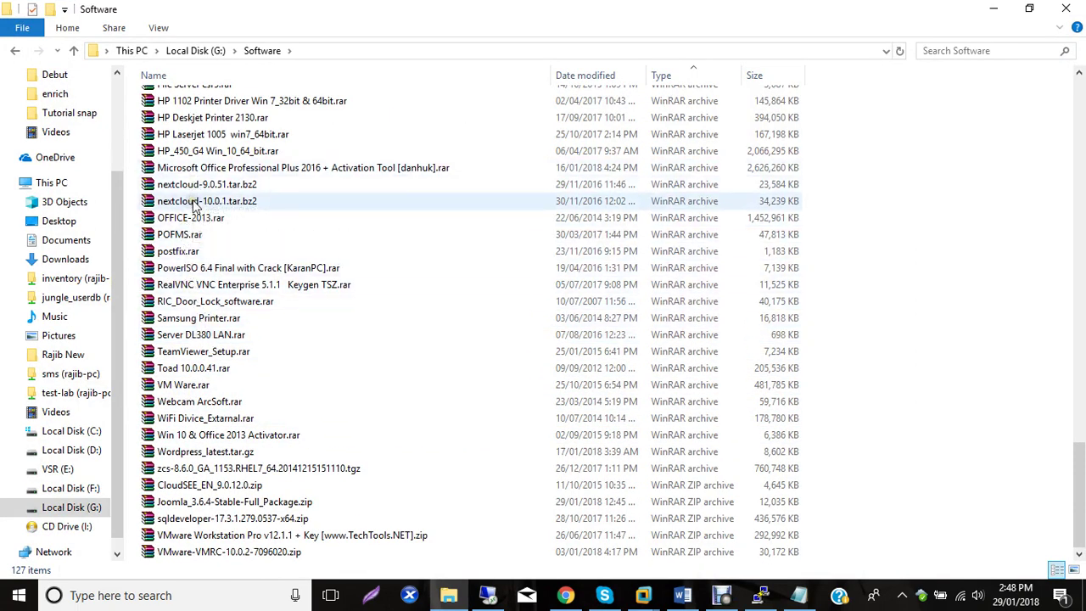
{"action": "left_click", "coordinate": [213, 318]}
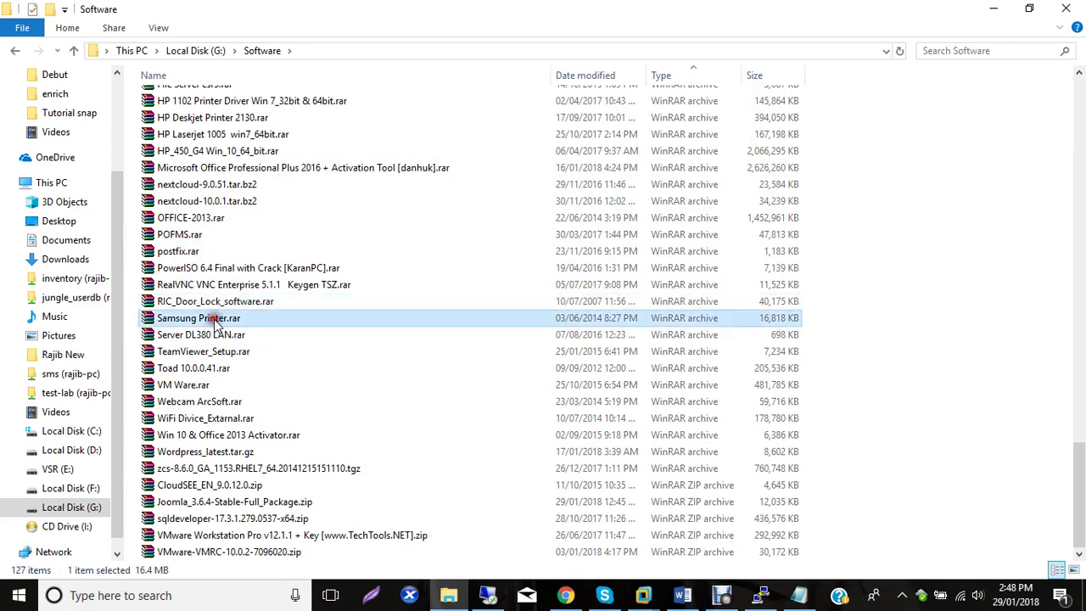
{"action": "key", "text": "j"}
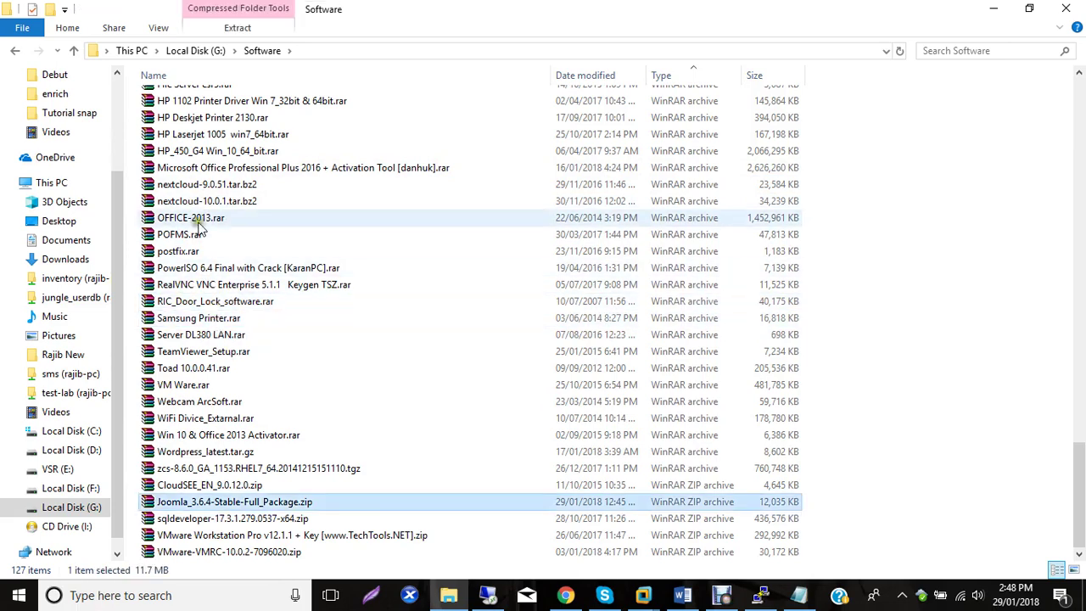
{"action": "scroll", "coordinate": [449, 219], "scroll_direction": "up", "scroll_amount": 2}
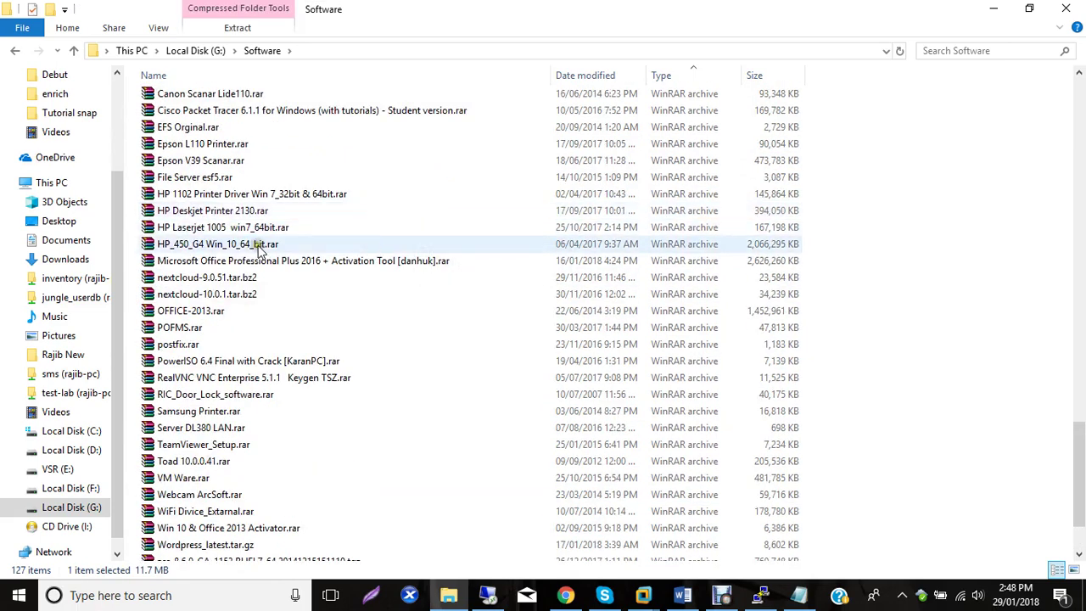
{"action": "scroll", "coordinate": [258, 245], "scroll_direction": "up", "scroll_amount": 5}
{"action": "scroll", "coordinate": [258, 245], "scroll_direction": "down", "scroll_amount": 7}
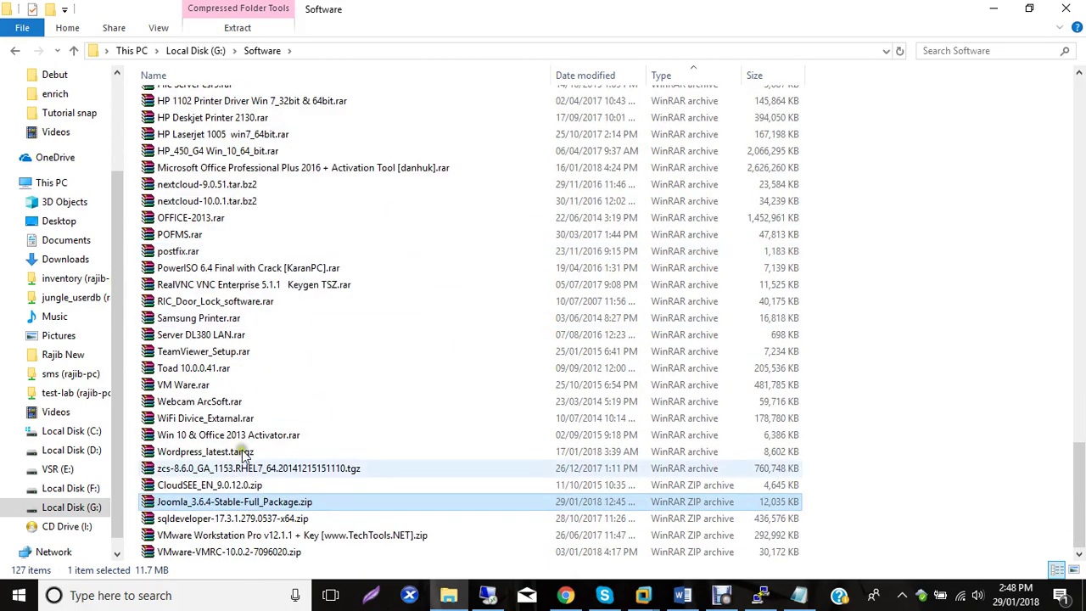
{"action": "right_click", "coordinate": [200, 503]}
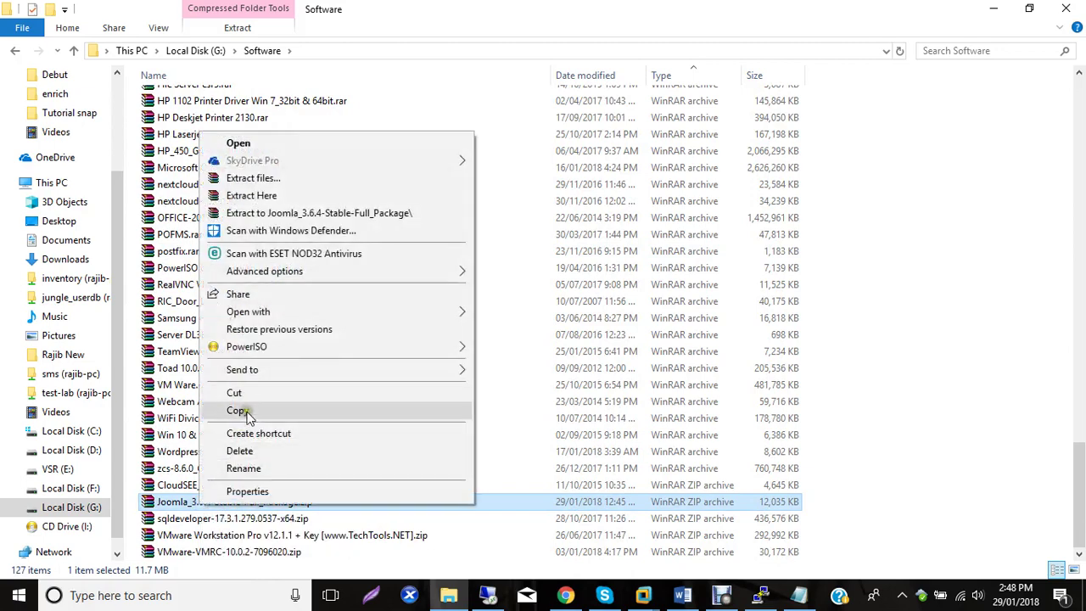
{"action": "left_click", "coordinate": [244, 412]}
Paste the Joomla zip onto the desktop, move its icon beside the first icon, and refresh the desktop.
{"action": "left_click", "coordinate": [992, 9]}
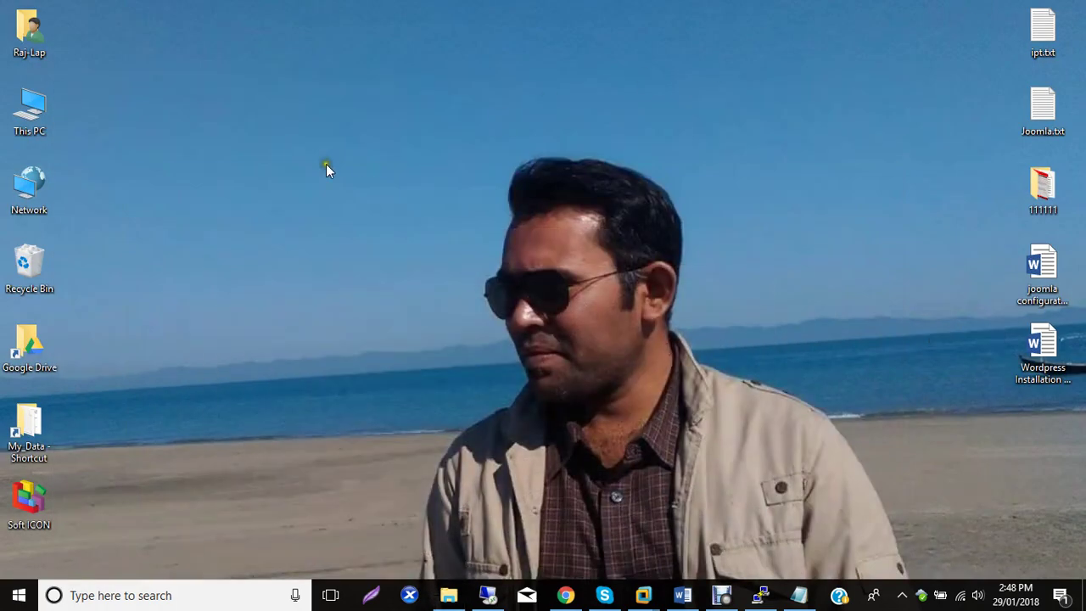
{"action": "right_click", "coordinate": [209, 48]}
{"action": "left_click", "coordinate": [266, 119]}
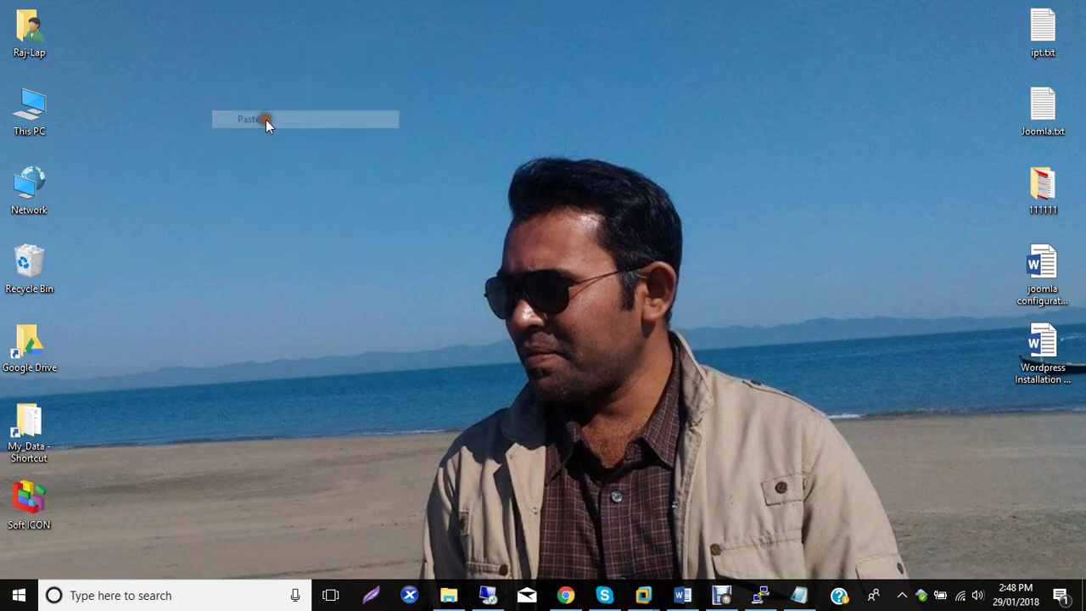
{"action": "left_click_drag", "start_coordinate": [194, 40], "coordinate": [106, 36]}
{"action": "right_click", "coordinate": [198, 60]}
{"action": "left_click", "coordinate": [237, 109]}
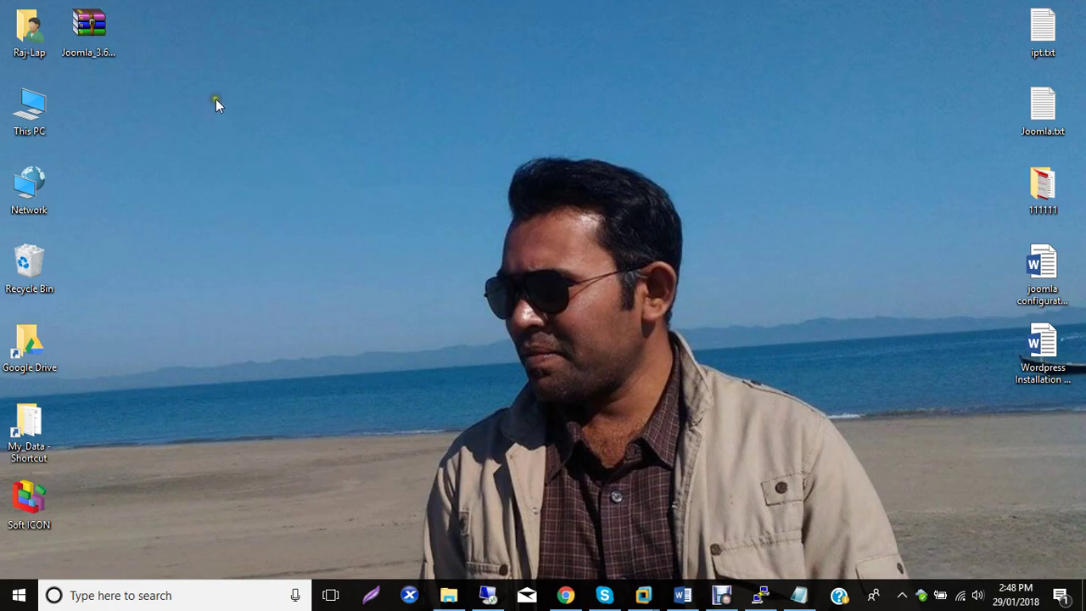
{"action": "right_click", "coordinate": [215, 99]}
{"action": "left_click", "coordinate": [247, 146]}
Launch SSH Secure File Transfer Client from the Soft ICON folder.
{"action": "double_click", "coordinate": [28, 500]}
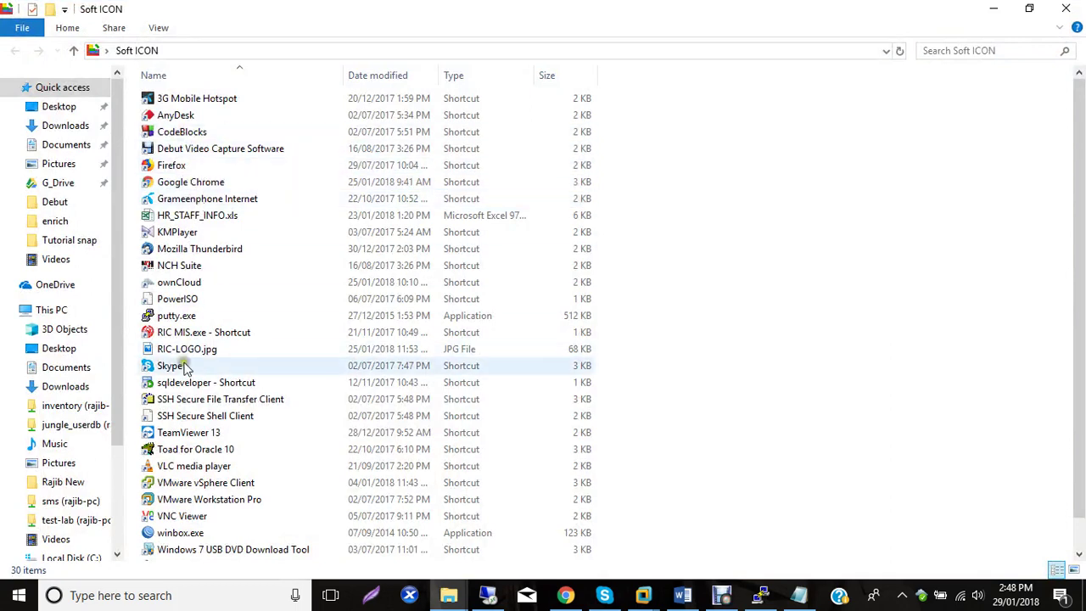
{"action": "double_click", "coordinate": [176, 400]}
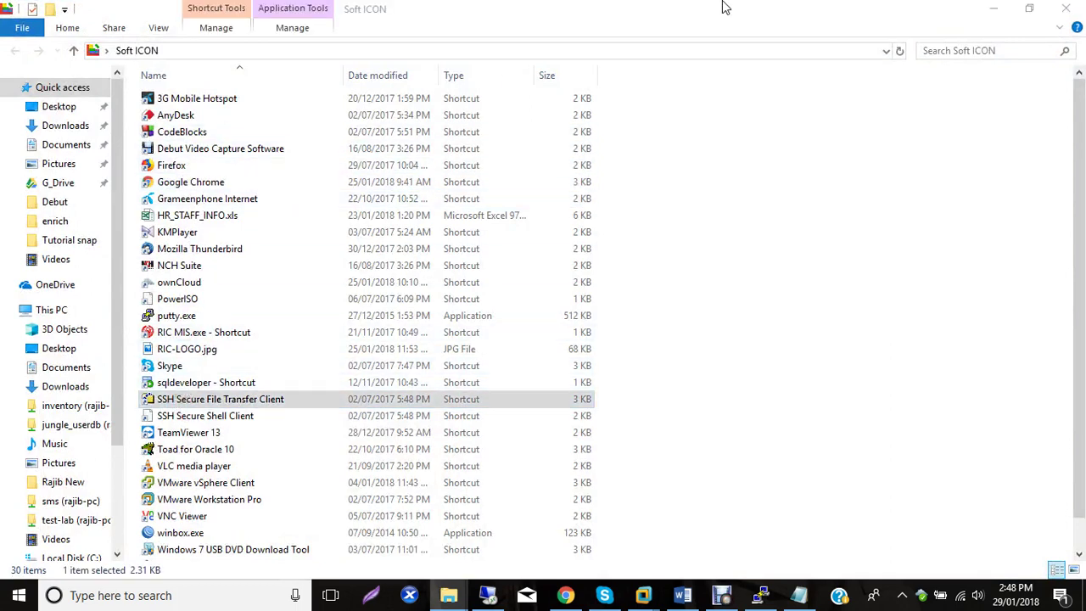
{"action": "left_click", "coordinate": [994, 9]}
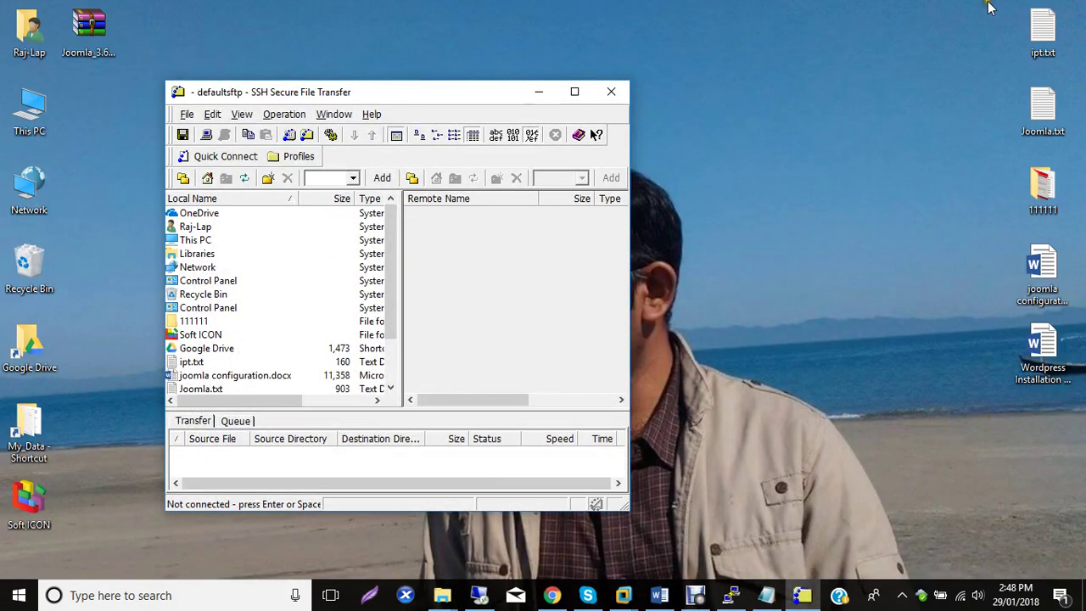
Quick-connect to 192.168.20.60, log in with the account password, and reposition the transfer window.
{"action": "left_click", "coordinate": [200, 153]}
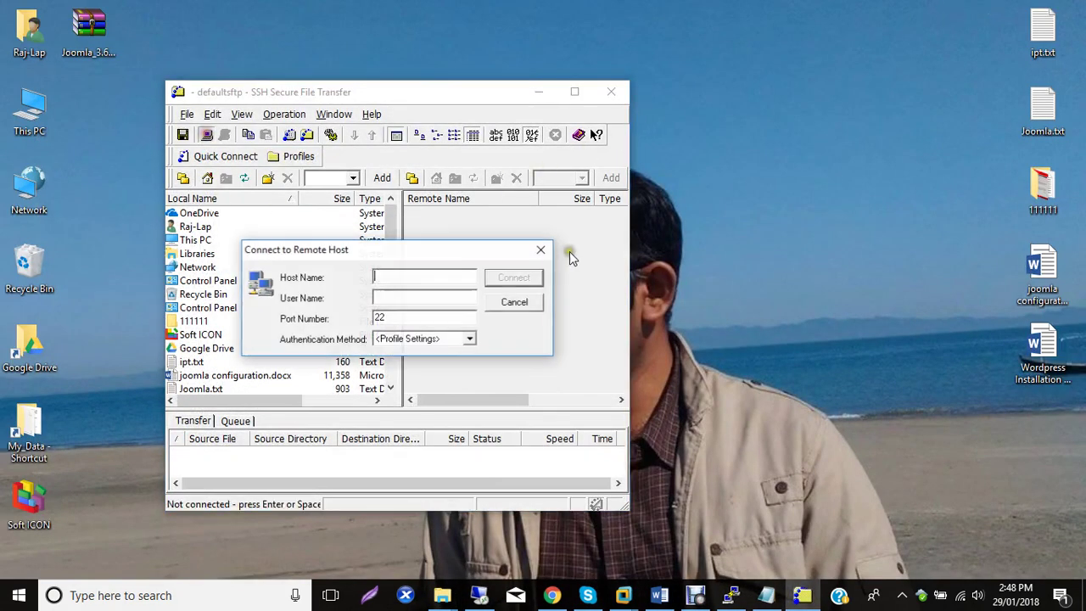
{"action": "type", "text": "192.168.20.60"}
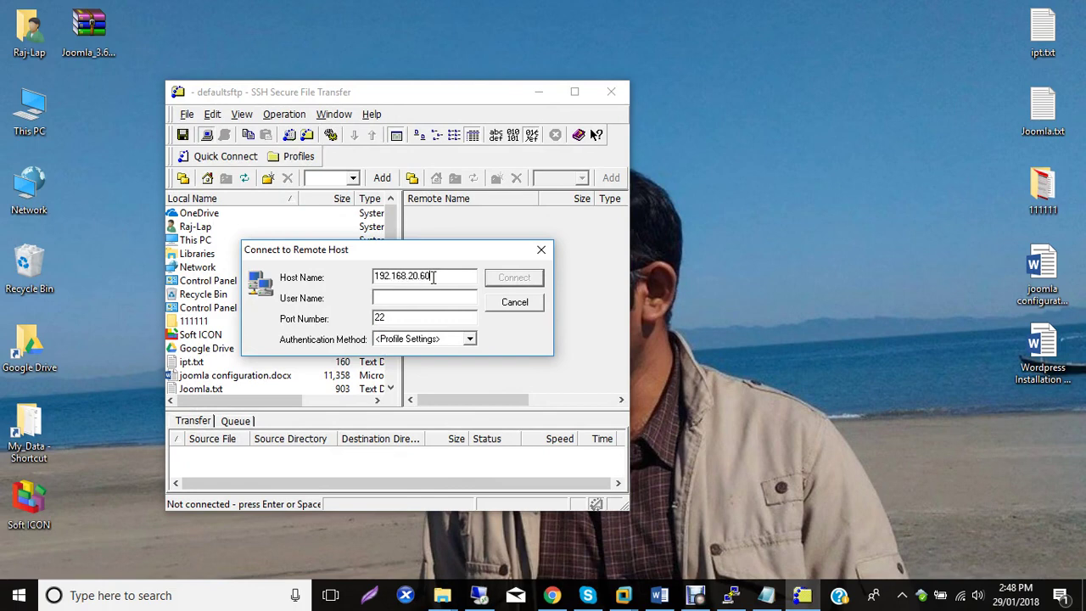
{"action": "type", "text": "roo"}
{"action": "key", "text": "Return"}
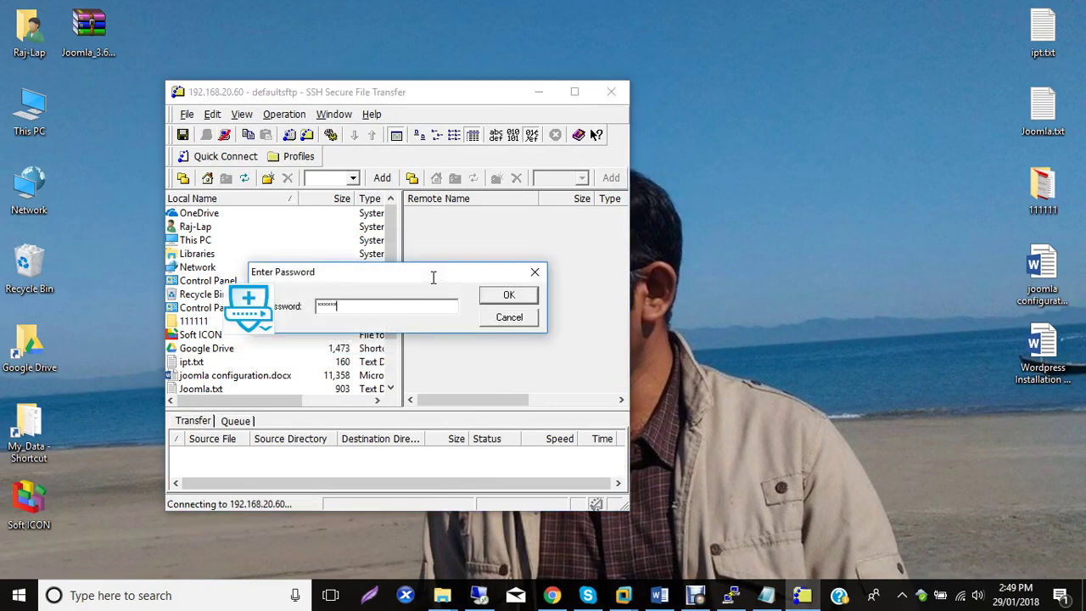
{"action": "key", "text": "Return"}
{"action": "left_click_drag", "start_coordinate": [408, 92], "coordinate": [287, 36]}
{"action": "left_click_drag", "start_coordinate": [268, 207], "coordinate": [265, 246]}
Browse the remote pane from / to /var/www/html.
{"action": "left_click", "coordinate": [109, 292]}
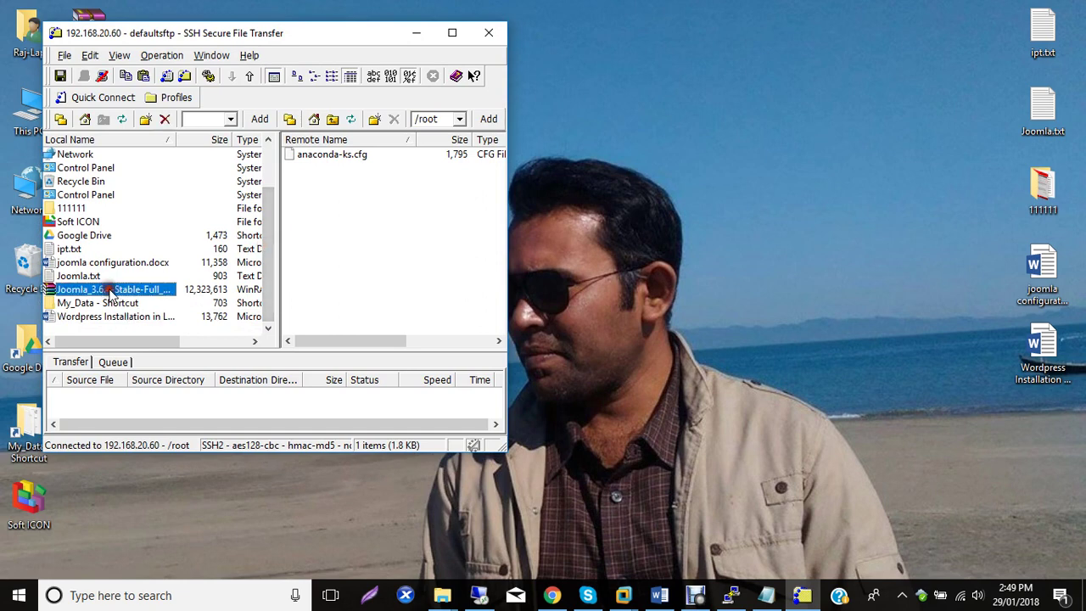
{"action": "left_click", "coordinate": [333, 120]}
{"action": "scroll", "coordinate": [311, 291], "scroll_direction": "down", "scroll_amount": 2}
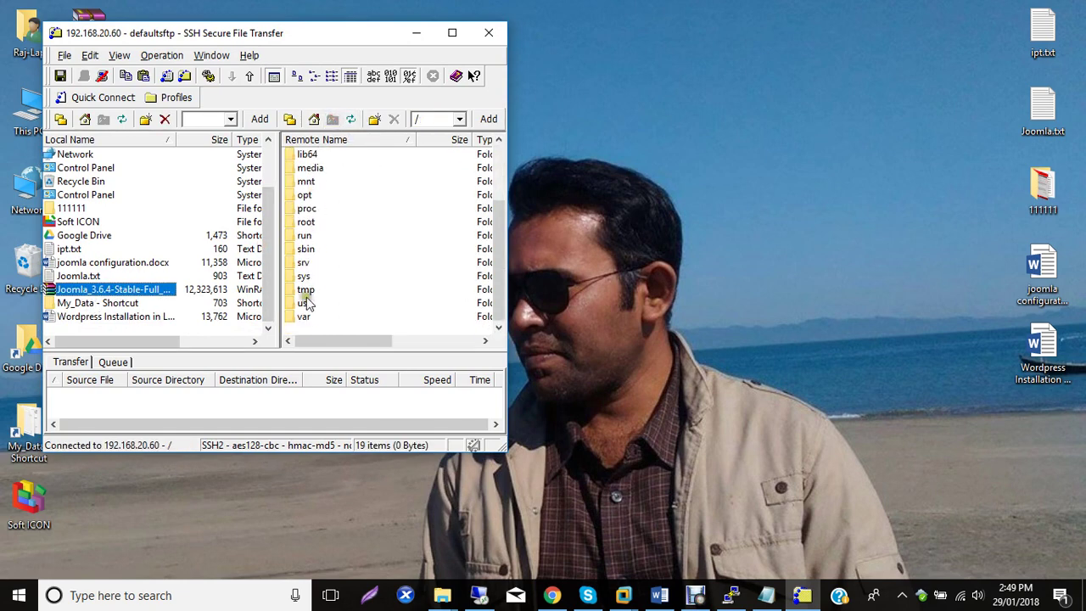
{"action": "double_click", "coordinate": [303, 316]}
{"action": "scroll", "coordinate": [310, 298], "scroll_direction": "down", "scroll_amount": 3}
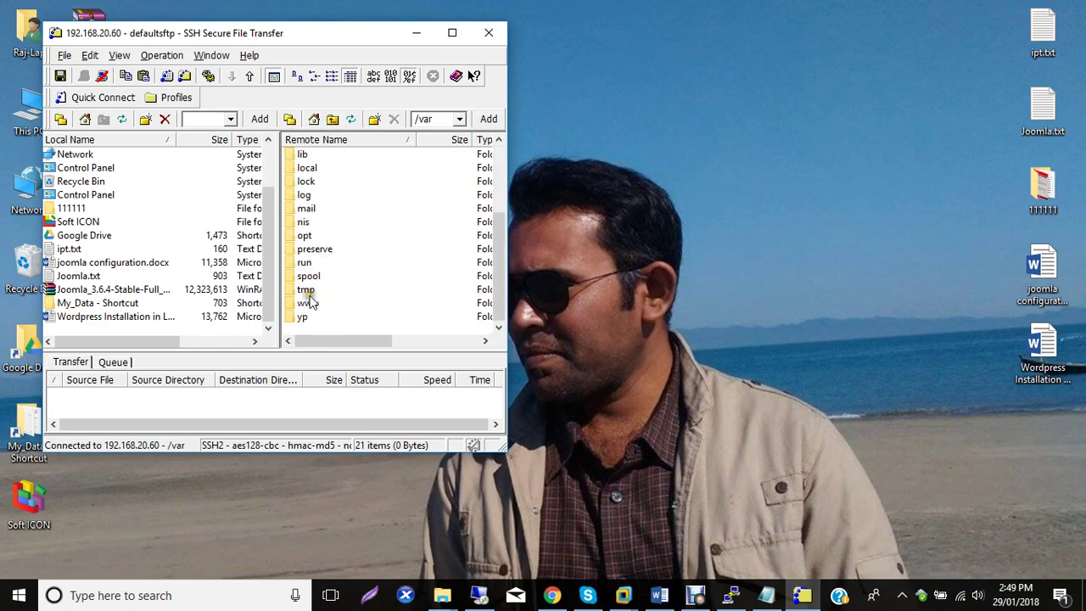
{"action": "double_click", "coordinate": [307, 303]}
{"action": "left_click", "coordinate": [309, 168]}
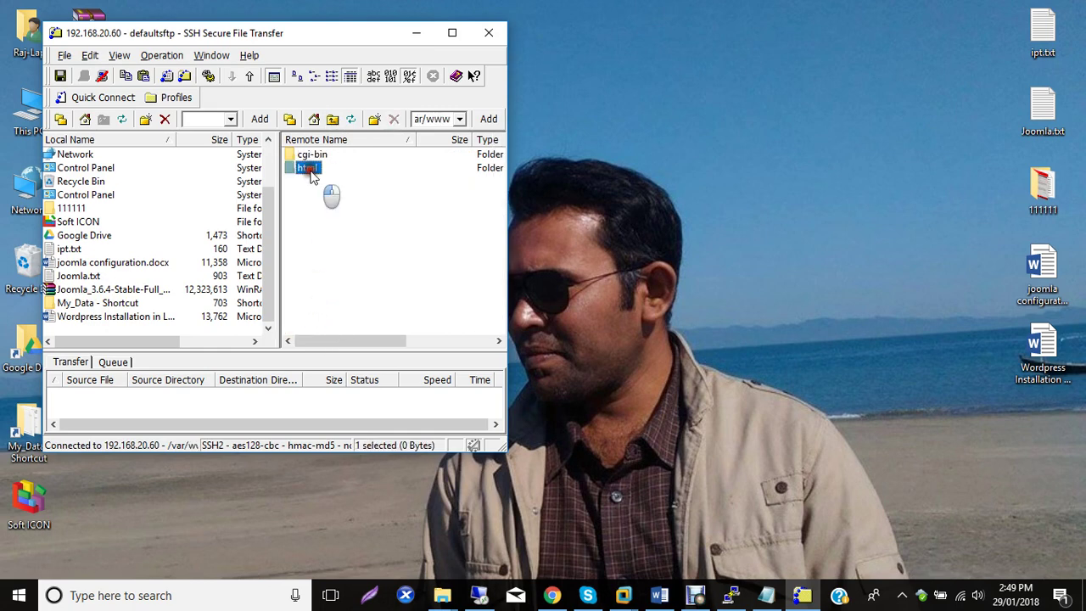
{"action": "double_click", "coordinate": [308, 169]}
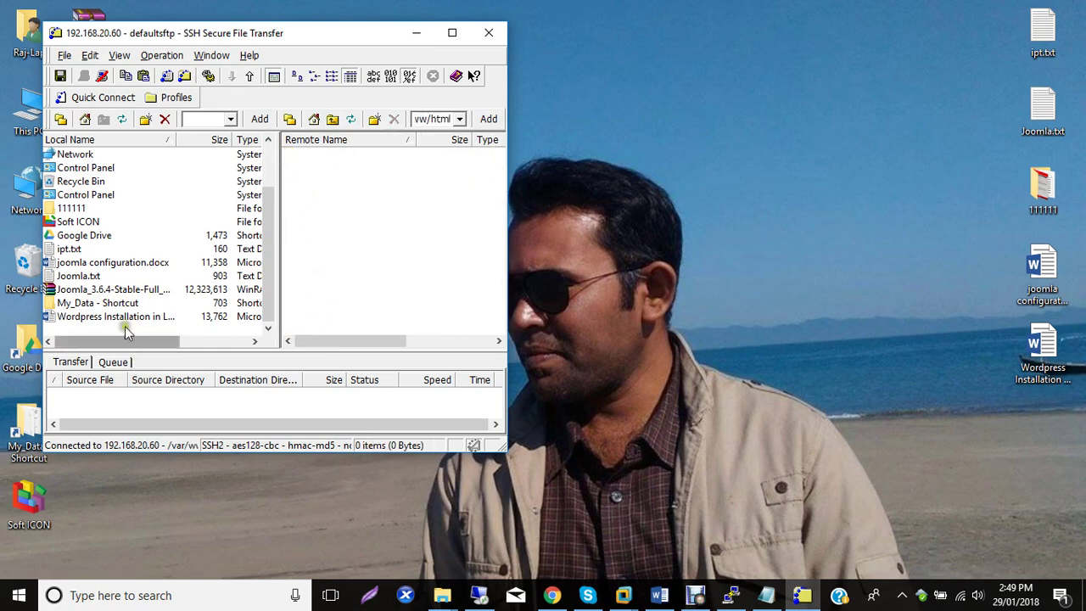
Upload the Joomla zip from the local pane into /var/www/html, then close the program.
{"action": "left_click", "coordinate": [100, 289]}
{"action": "left_click_drag", "start_coordinate": [100, 289], "coordinate": [381, 247]}
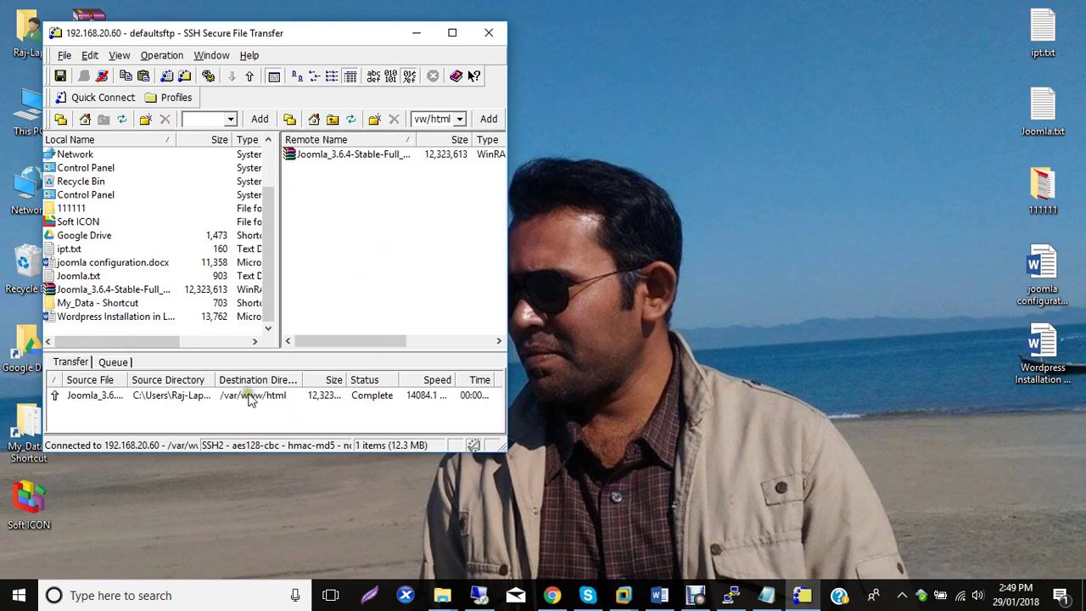
{"action": "left_click", "coordinate": [378, 400]}
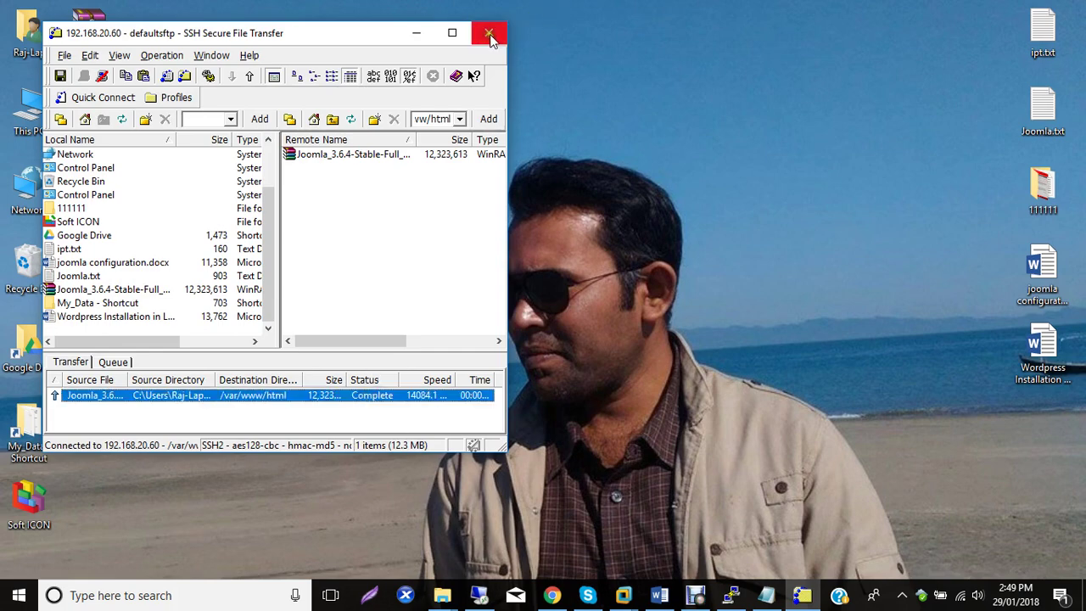
{"action": "left_click", "coordinate": [489, 34]}
Exit the file transfer program and list the contents of /var/www/html in PuTTY.
{"action": "left_click", "coordinate": [242, 274]}
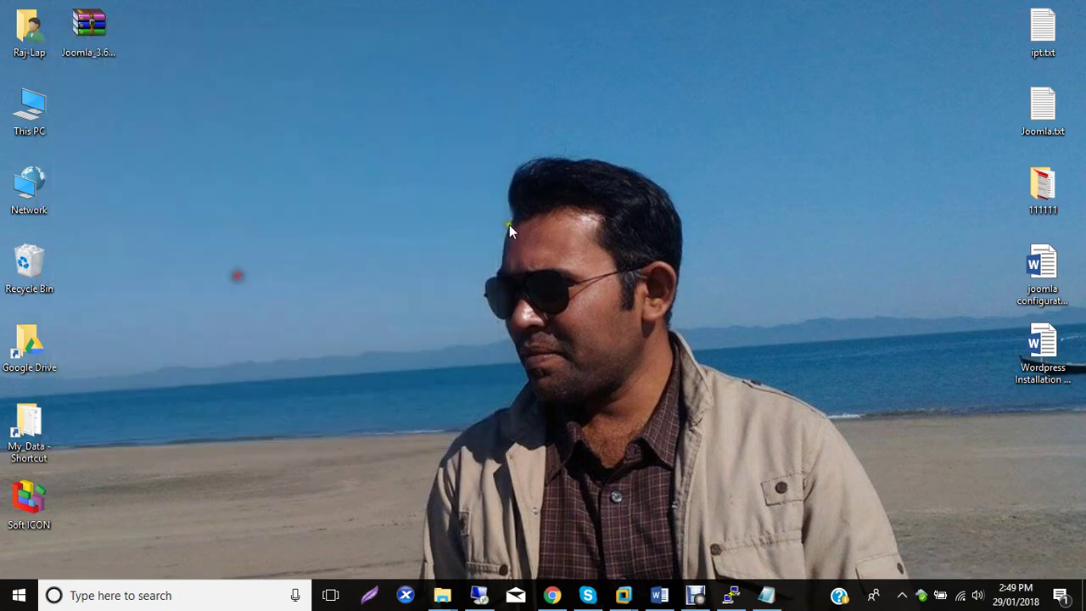
{"action": "left_click", "coordinate": [759, 595]}
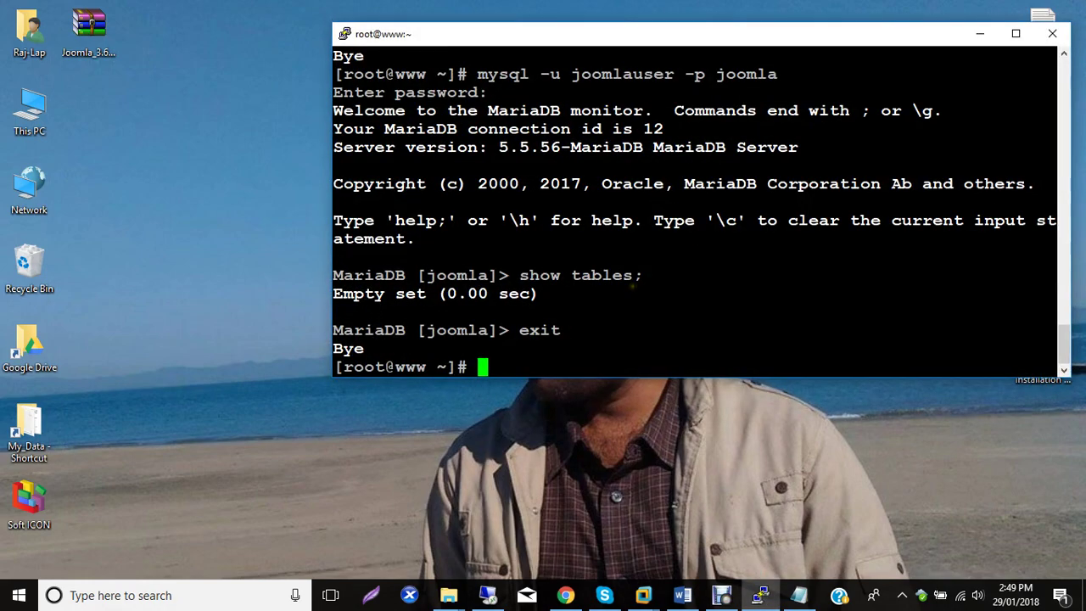
{"action": "type", "text": "cd /var/www/html/"}
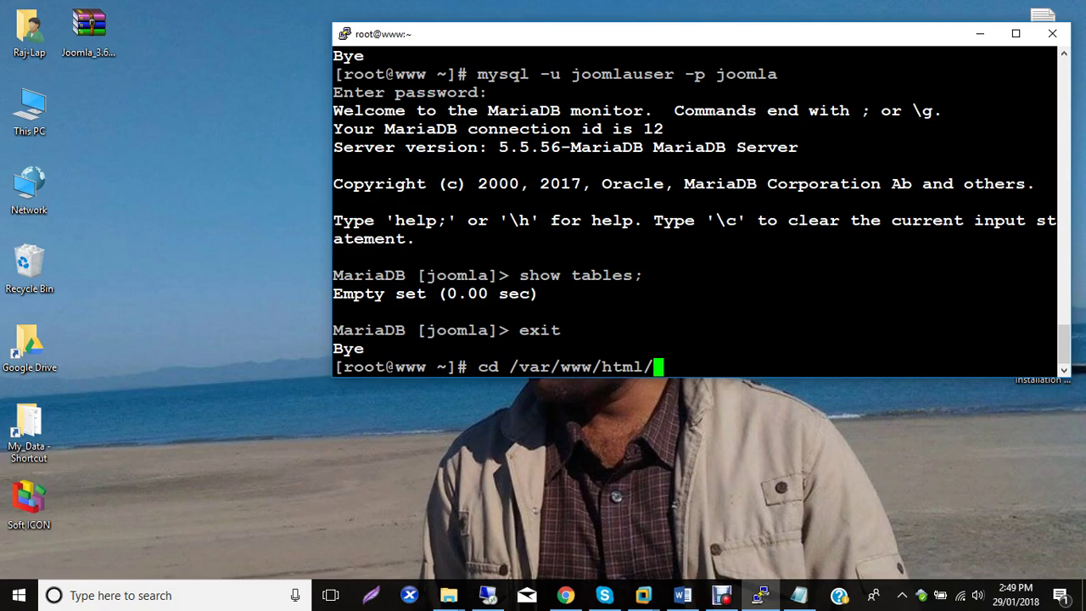
{"action": "key", "text": "Return"}
{"action": "type", "text": "ls"}
{"action": "key", "text": "Return"}
Unzip Joomla_3.6.4-Stable-Full_Package.zip and list the extracted Joomla files and folders.
{"action": "type", "text": "unzip"}
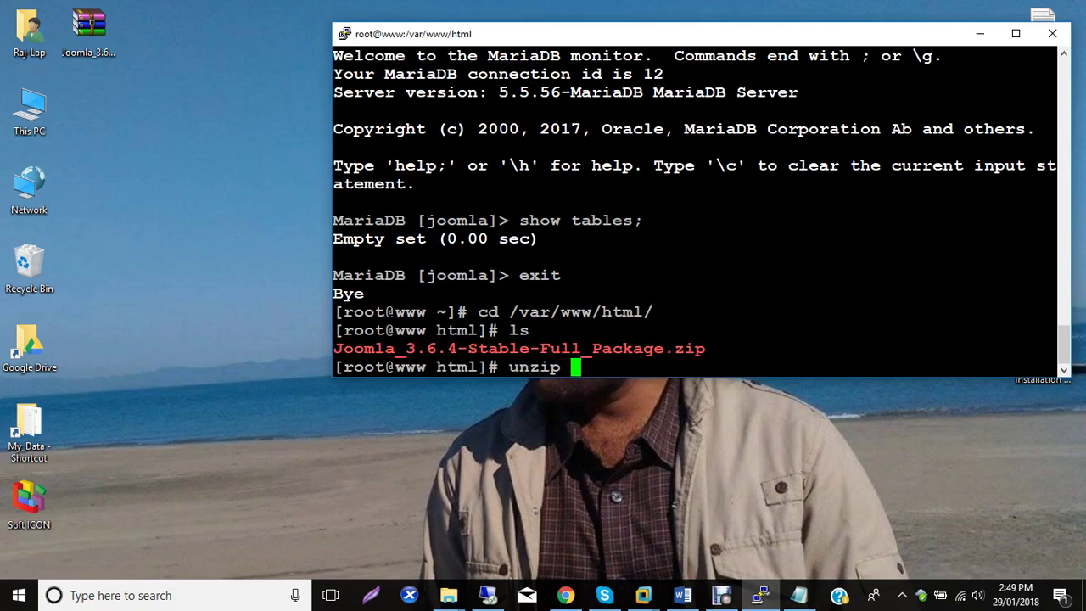
{"action": "type", "text": " J"}
{"action": "key", "text": "Tab"}
{"action": "key", "text": "Return"}
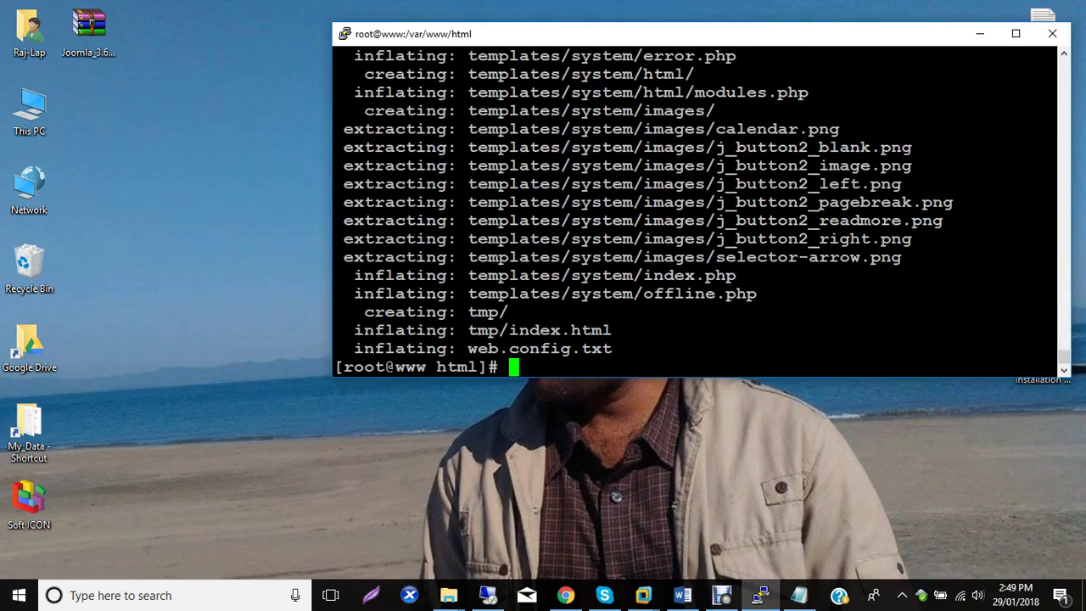
{"action": "type", "text": "ls"}
{"action": "key", "text": "Return"}
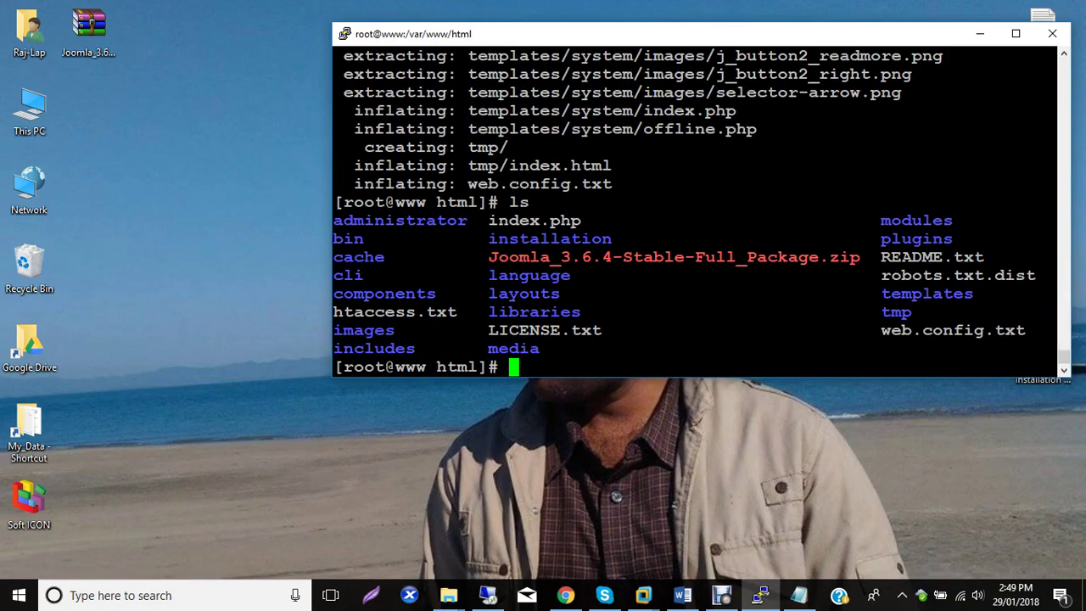
From the home directory, run chown -R apache:apache /var/www/html.
{"action": "type", "text": "cd"}
{"action": "key", "text": "Return"}
{"action": "type", "text": "ch"}
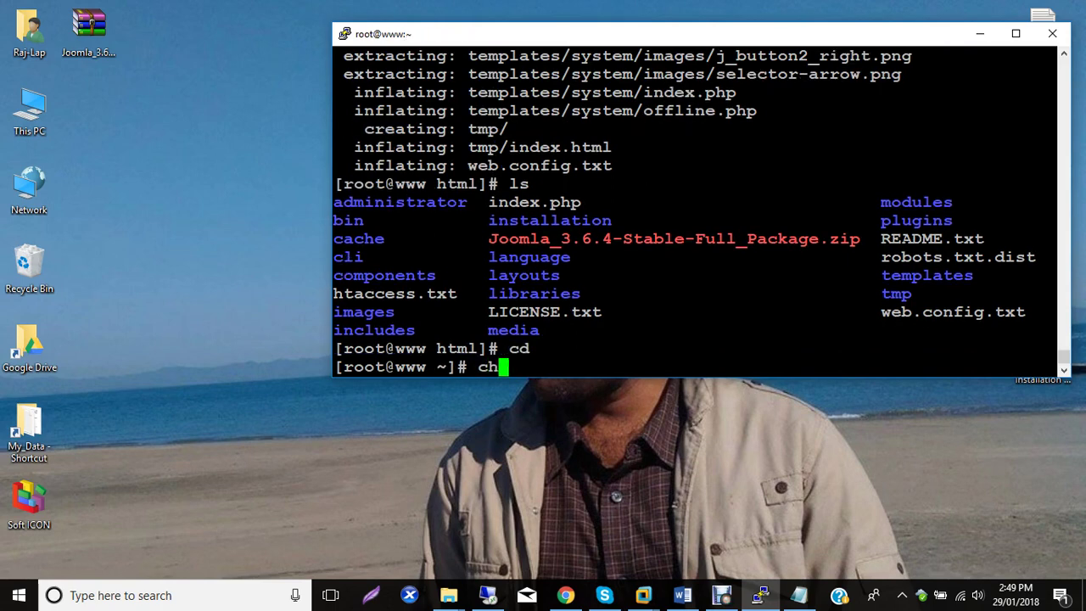
{"action": "type", "text": "own -R"}
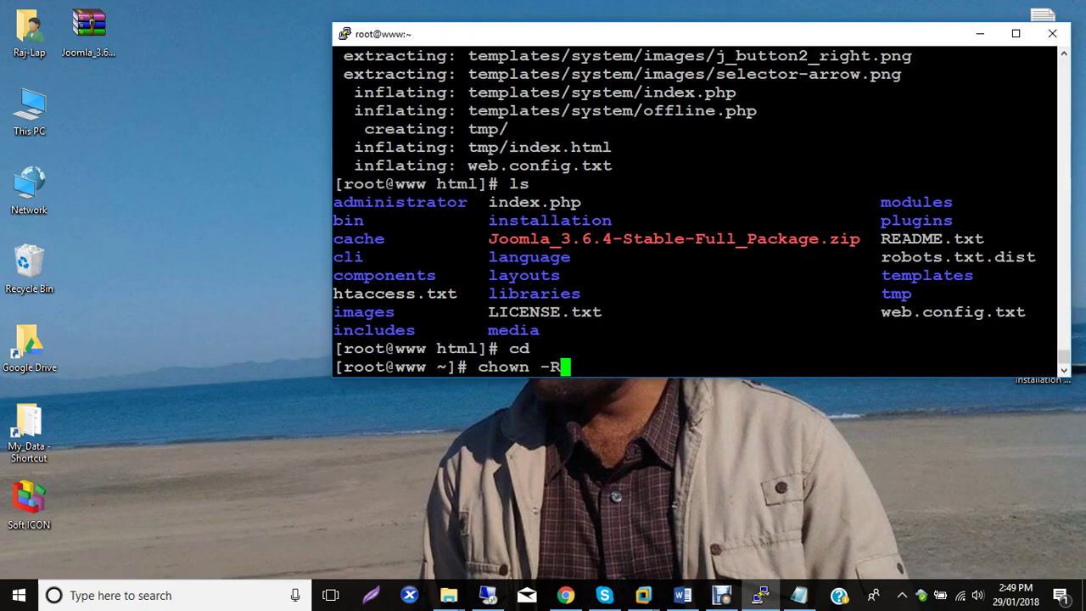
{"action": "type", "text": " apache"}
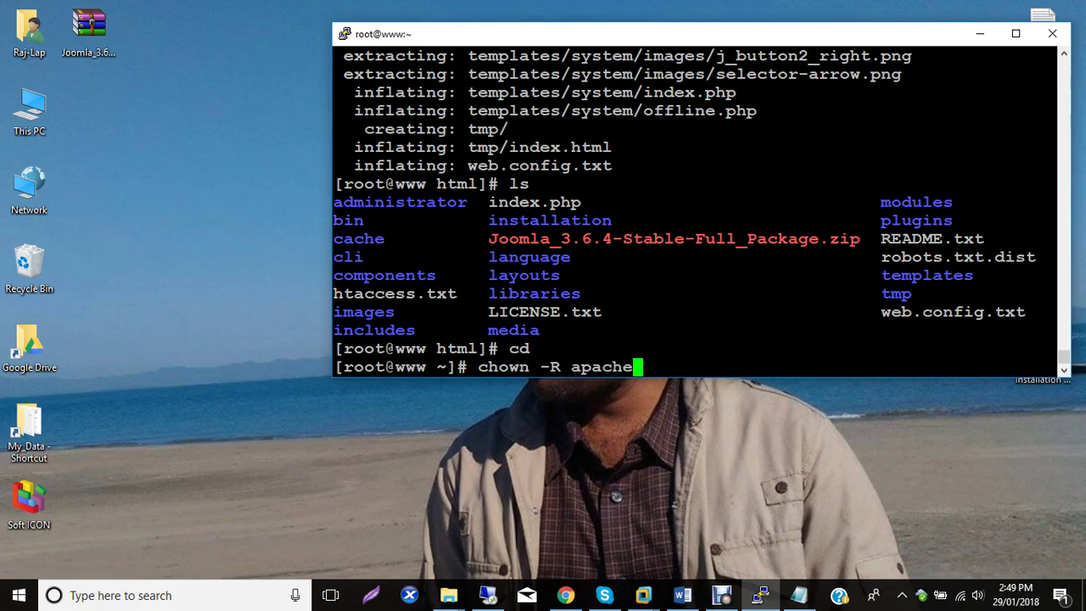
{"action": "type", "text": ":apache "}
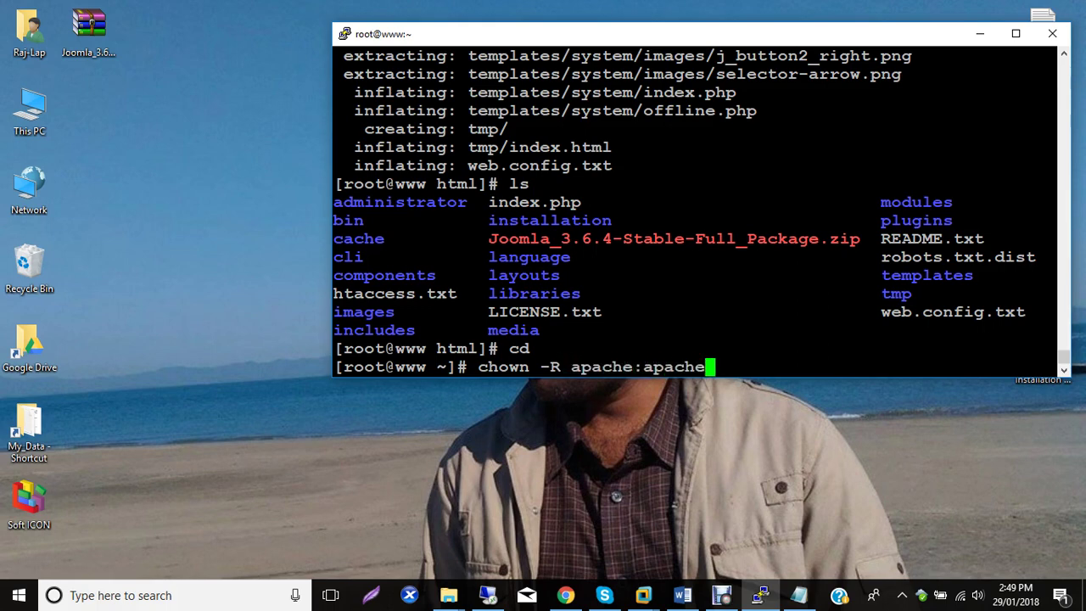
{"action": "type", "text": "/var/www/"}
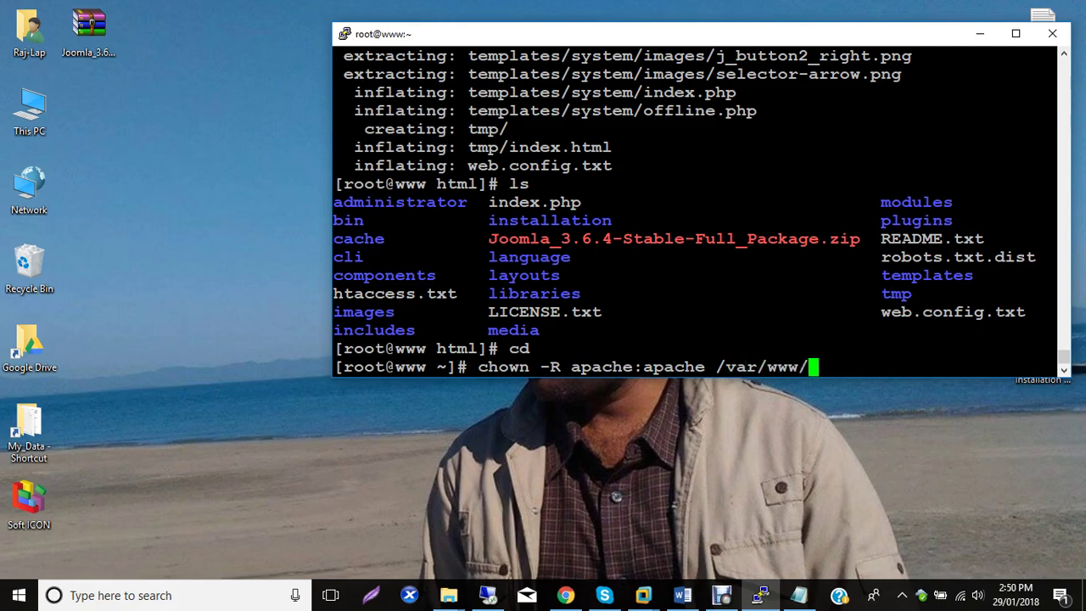
{"action": "type", "text": "html/"}
{"action": "key", "text": "BackSpace"}
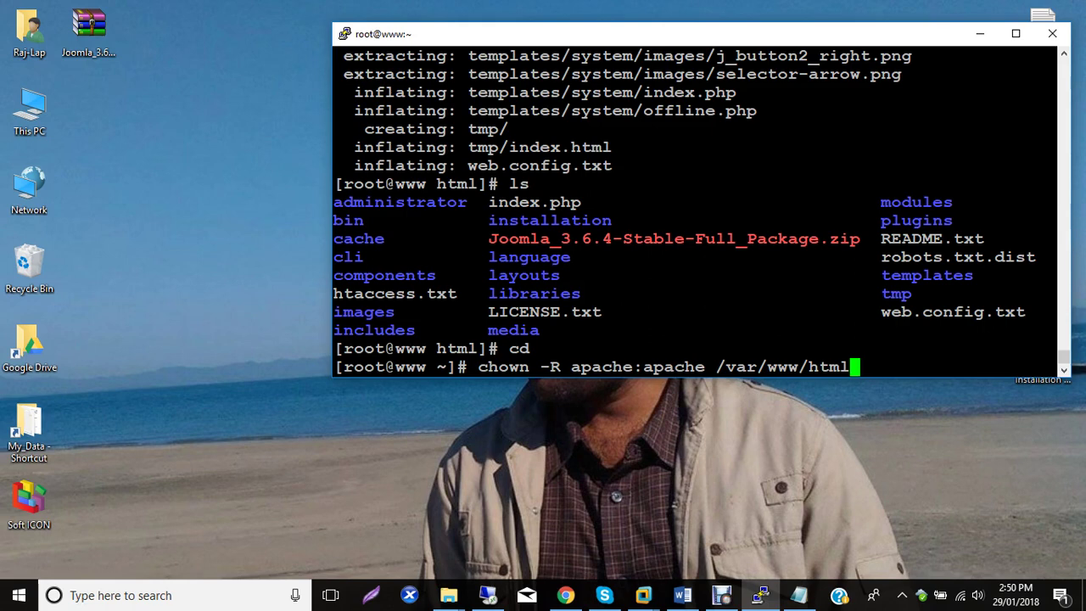
{"action": "key", "text": "Return"}
Run chcon -R --reference /var/www /var/www/html and select both commands for the notes.
{"action": "type", "text": "ch"}
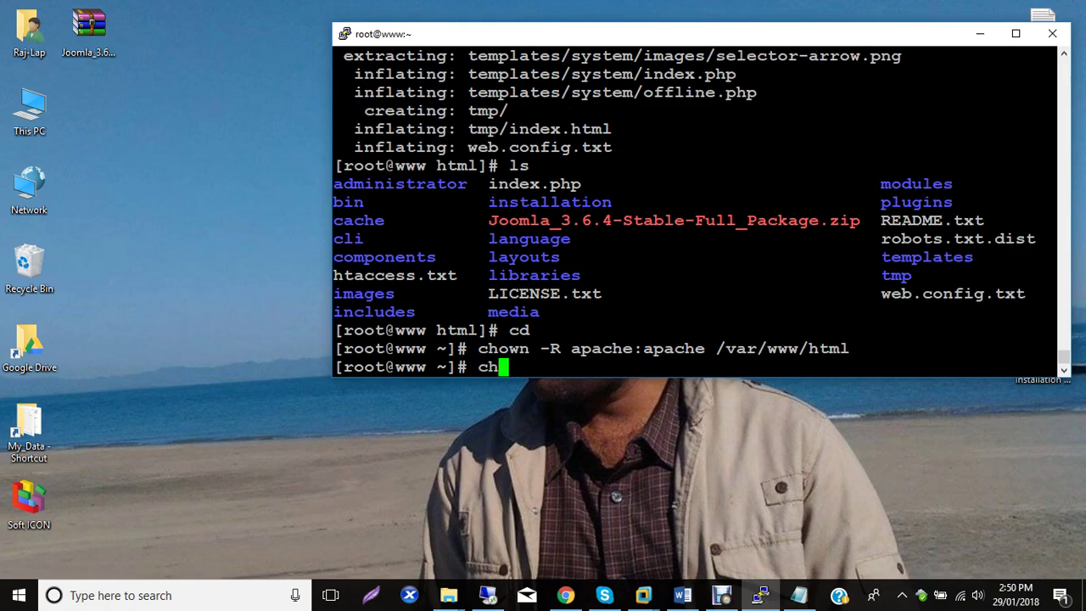
{"action": "type", "text": "con -R "}
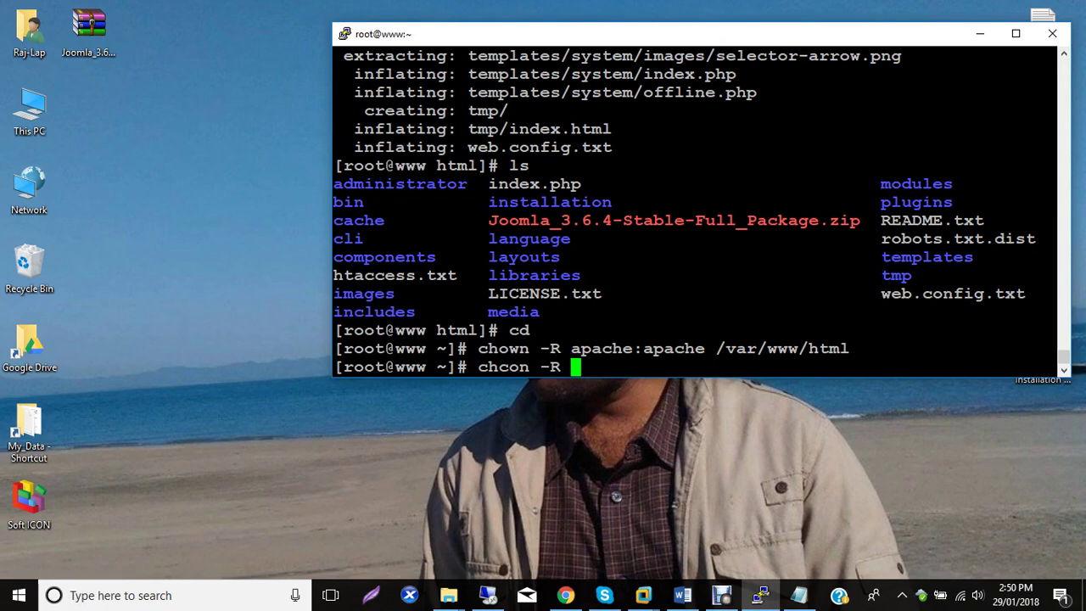
{"action": "type", "text": "apa"}
{"action": "key", "text": "BackSpace"}
{"action": "key", "text": "BackSpace"}
{"action": "key", "text": "BackSpace"}
{"action": "type", "text": "--r"}
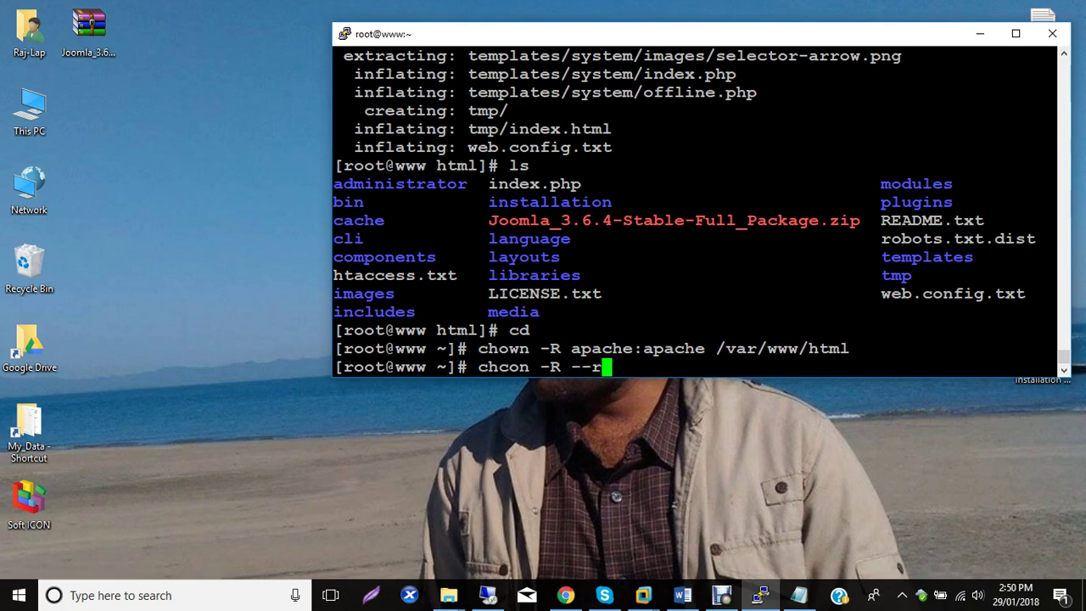
{"action": "type", "text": "eference "}
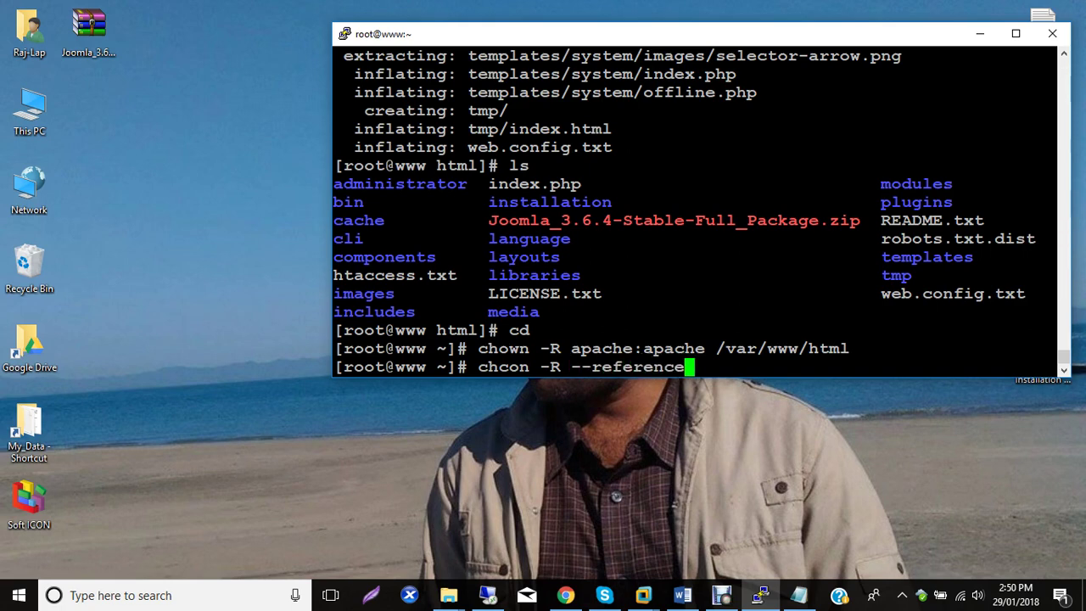
{"action": "type", "text": "/va"}
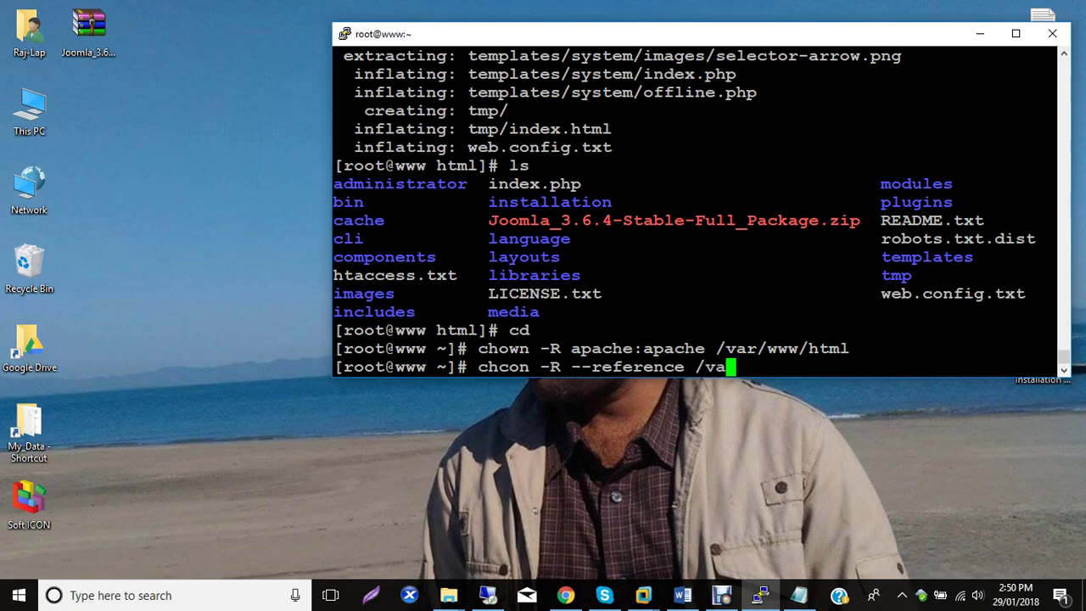
{"action": "type", "text": "r/www  /var/www/h"}
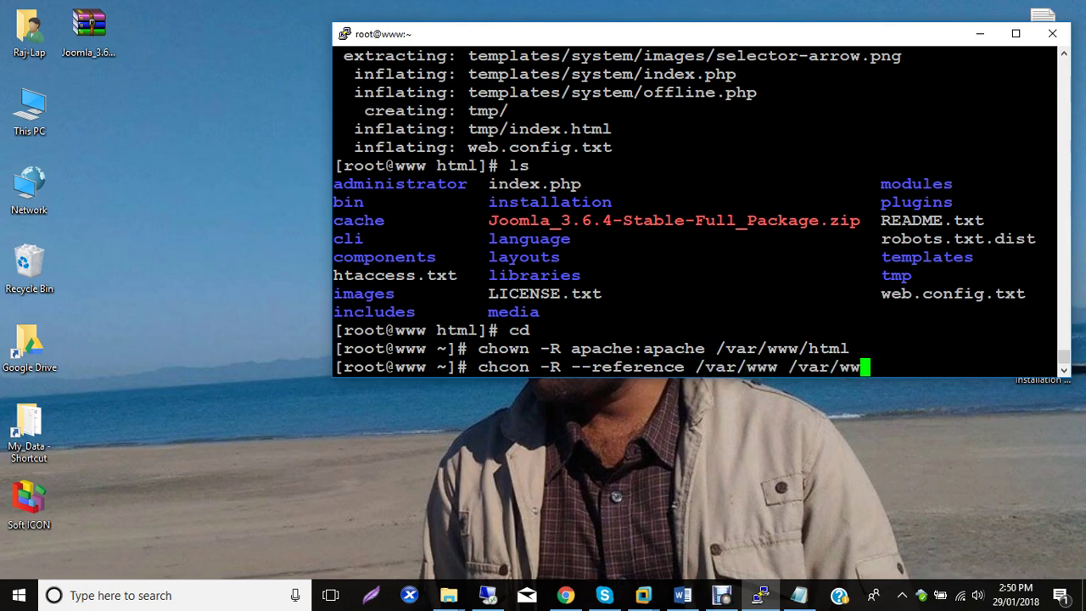
{"action": "key", "text": "Tab"}
{"action": "key", "text": "BackSpace"}
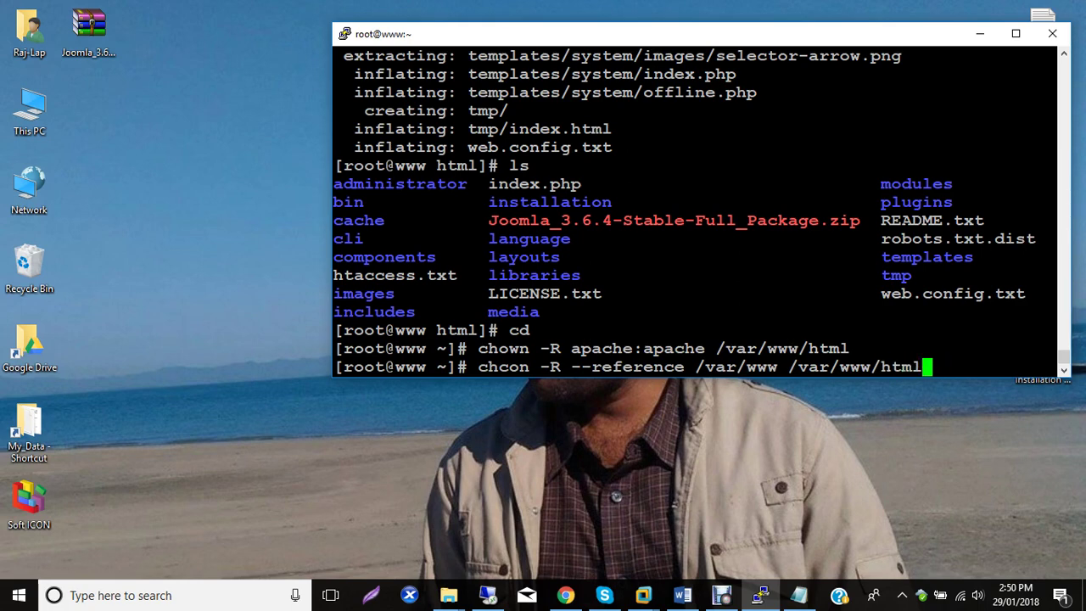
{"action": "key", "text": "Return"}
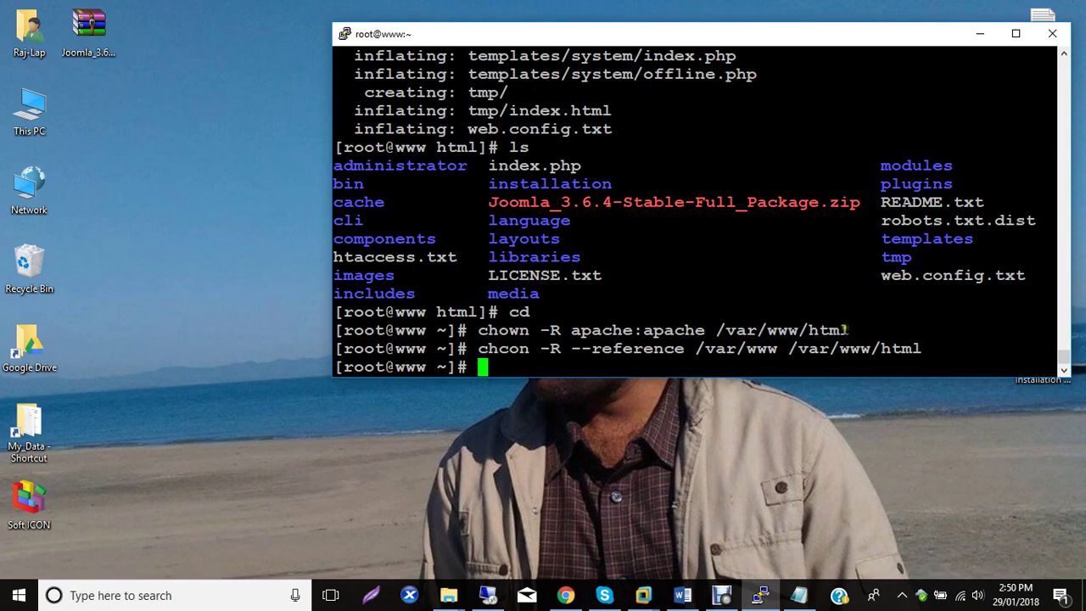
{"action": "left_click_drag", "start_coordinate": [928, 349], "coordinate": [336, 330]}
{"action": "key", "text": "ctrl+c"}
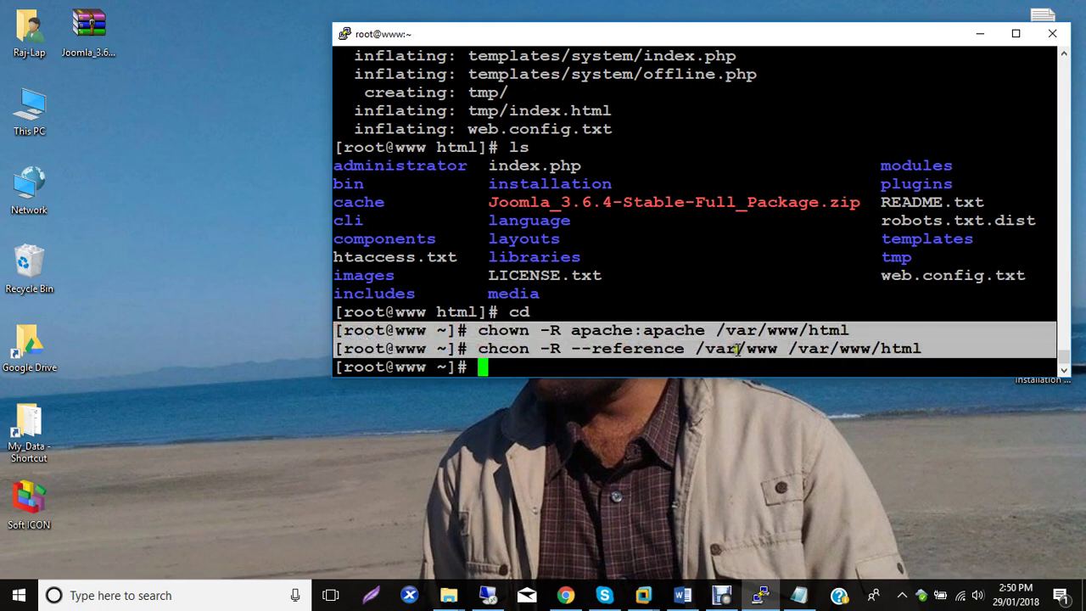
{"action": "left_click", "coordinate": [682, 596]}
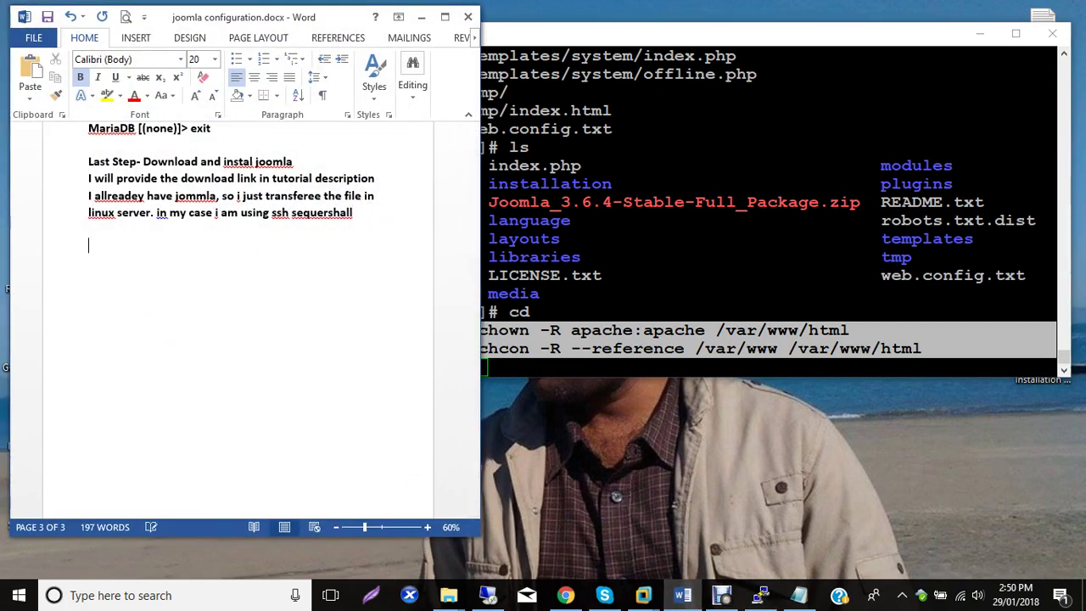
Paste the chown and chcon commands at the end of the Word notes and return to PuTTY.
{"action": "key", "text": "ctrl+v"}
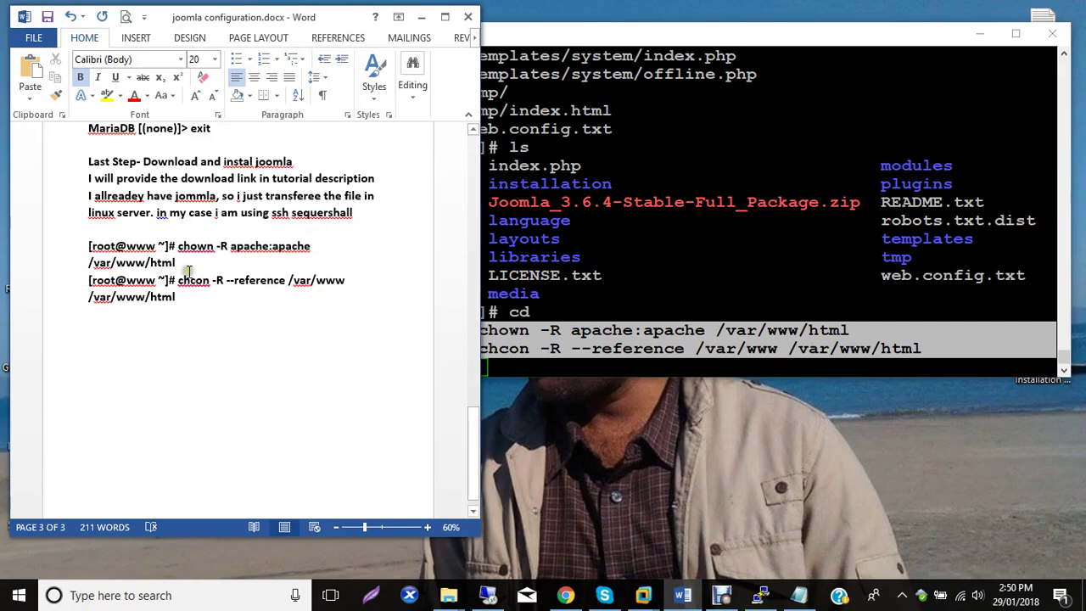
{"action": "left_click", "coordinate": [709, 248]}
{"action": "type", "text": "clear"}
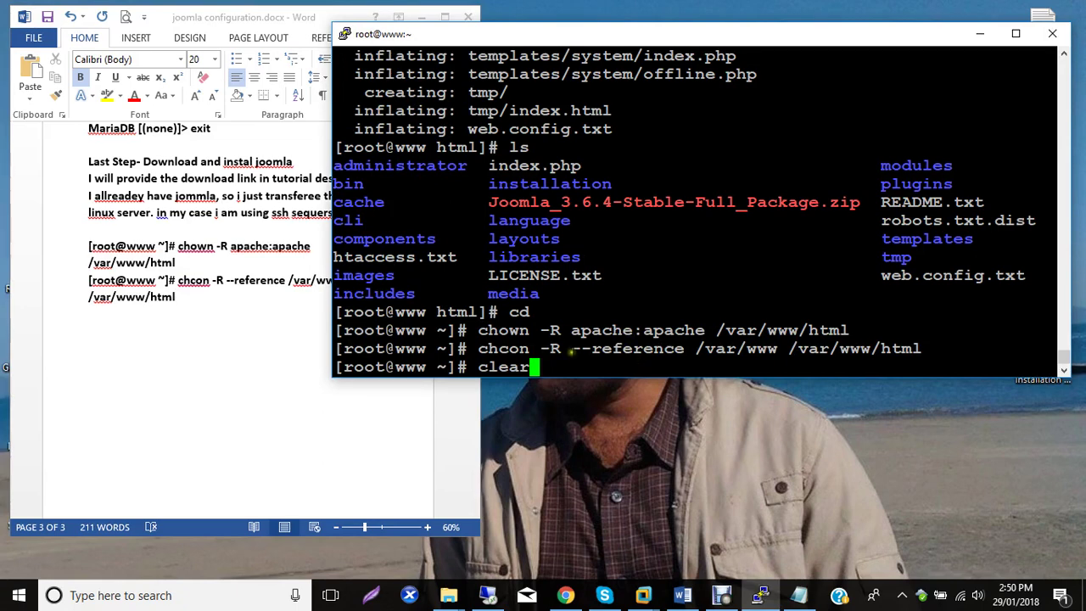
List the home directory, run systemctl restart httpd, and switch to Chrome.
{"action": "key", "text": "BackSpace"}
{"action": "key", "text": "BackSpace"}
{"action": "key", "text": "BackSpace"}
{"action": "key", "text": "BackSpace"}
{"action": "key", "text": "BackSpace"}
{"action": "type", "text": "ls"}
{"action": "key", "text": "Return"}
{"action": "type", "text": "systemctl rest"}
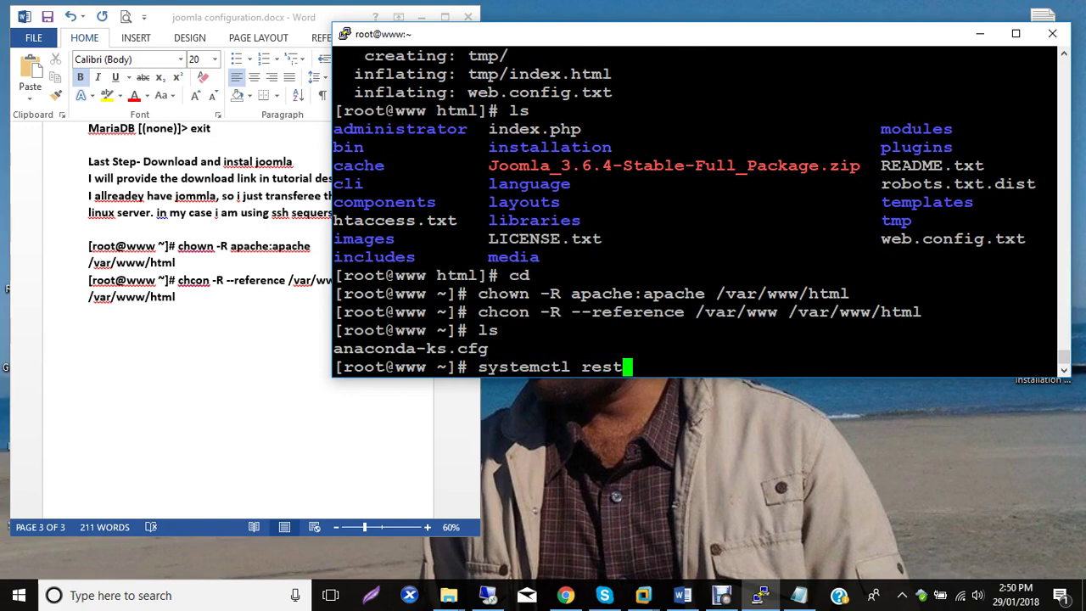
{"action": "type", "text": "a"}
{"action": "key", "text": "BackSpace"}
{"action": "key", "text": "BackSpace"}
{"action": "key", "text": "BackSpace"}
{"action": "key", "text": "BackSpace"}
{"action": "key", "text": "BackSpace"}
{"action": "type", "text": "restart httpd"}
{"action": "key", "text": "Return"}
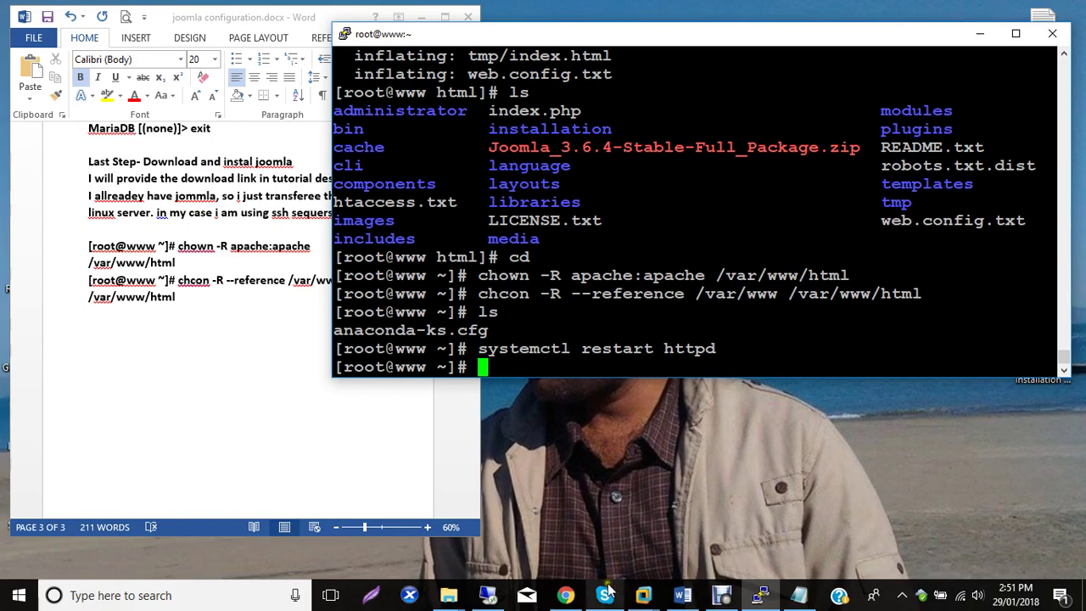
{"action": "left_click", "coordinate": [565, 594]}
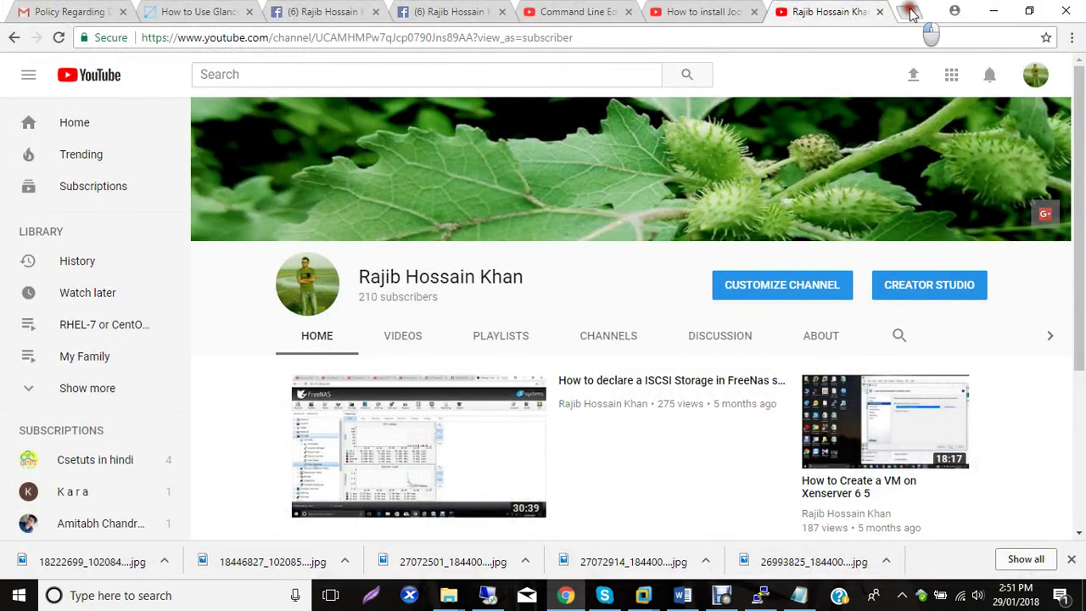
Load 192.168.20.60 in a new tab and name the site 'Bangladeshi Linux Fighters'.
{"action": "left_click", "coordinate": [908, 12]}
{"action": "type", "text": "192.168."}
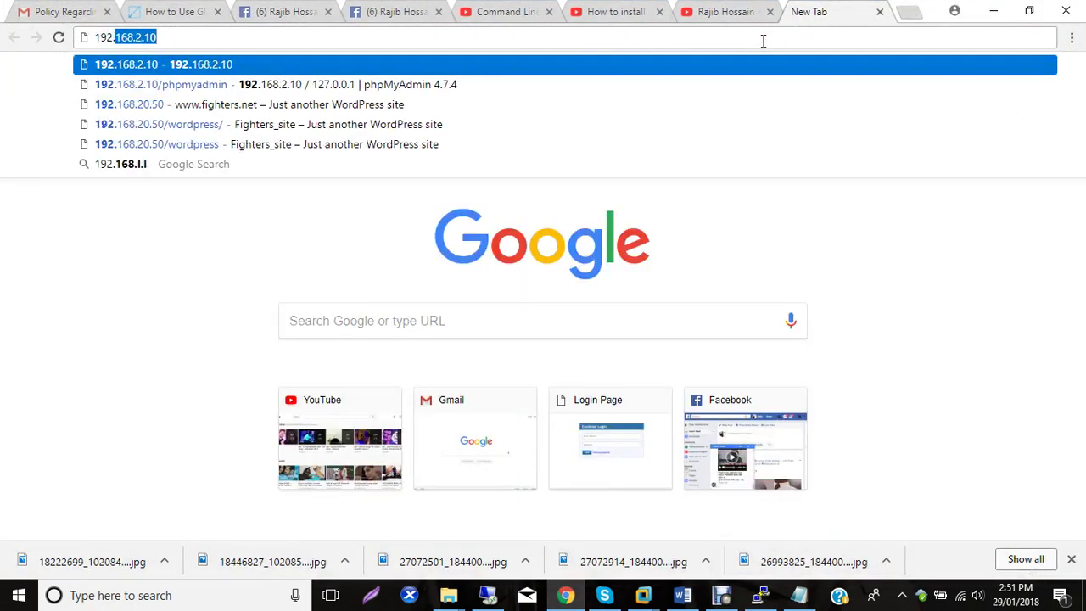
{"action": "type", "text": "20.60"}
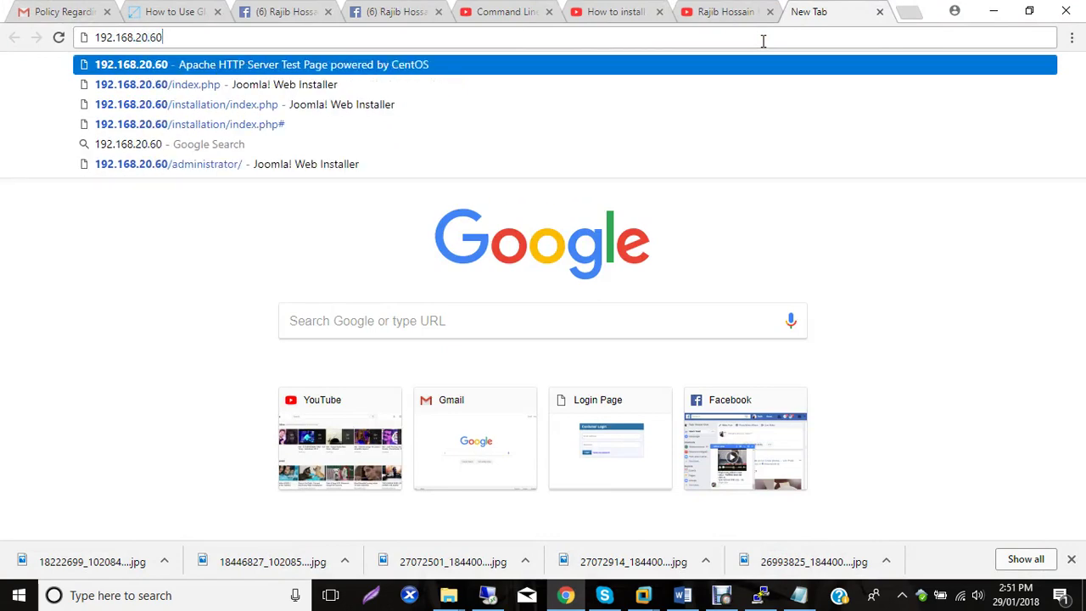
{"action": "key", "text": "Return"}
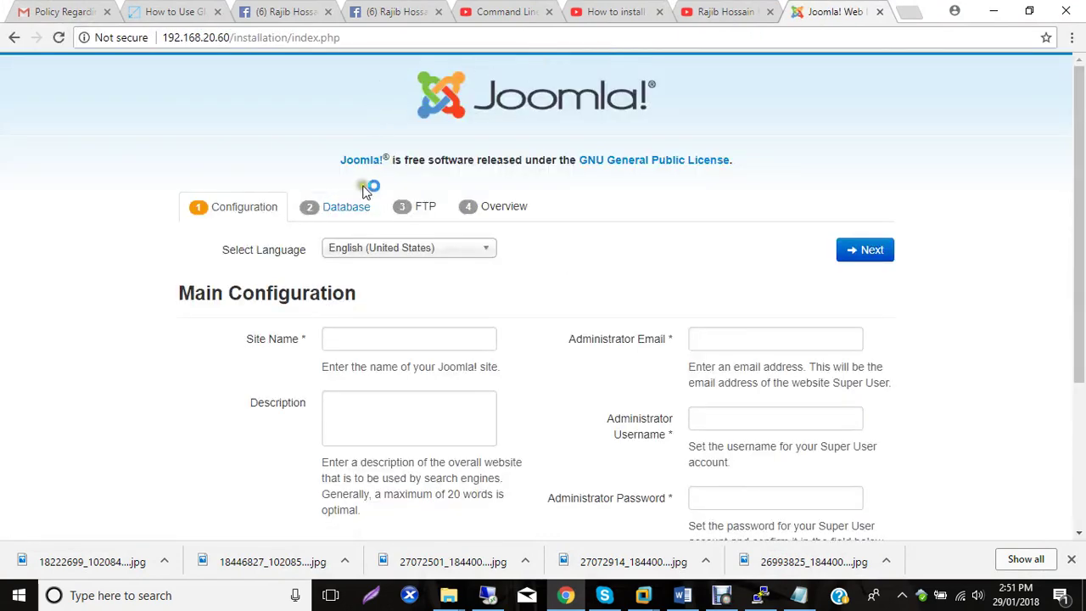
{"action": "left_click", "coordinate": [347, 340]}
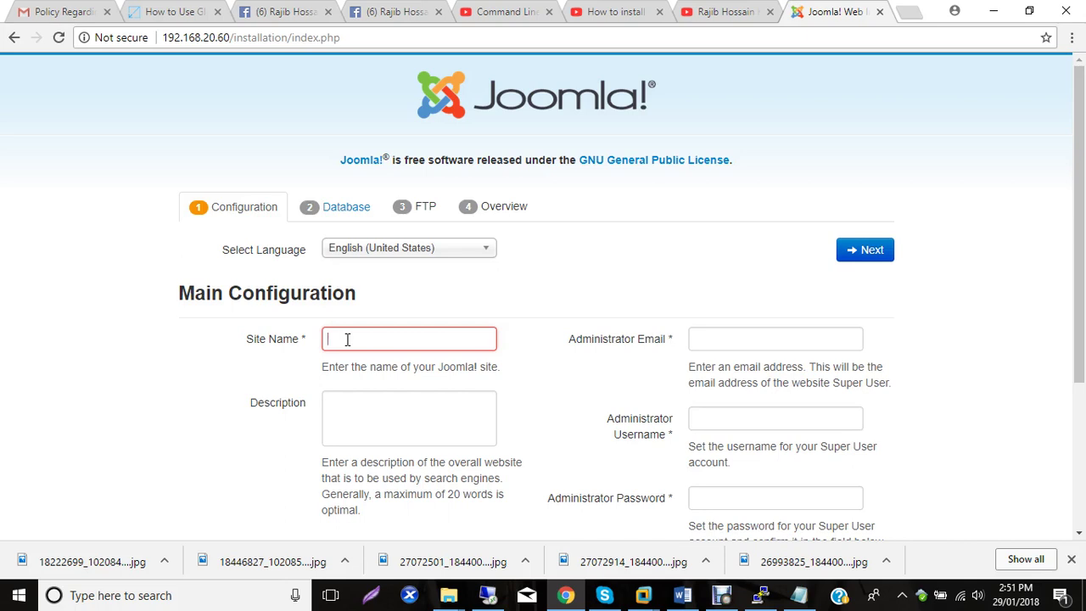
{"action": "left_click", "coordinate": [347, 340]}
{"action": "type", "text": "Fi"}
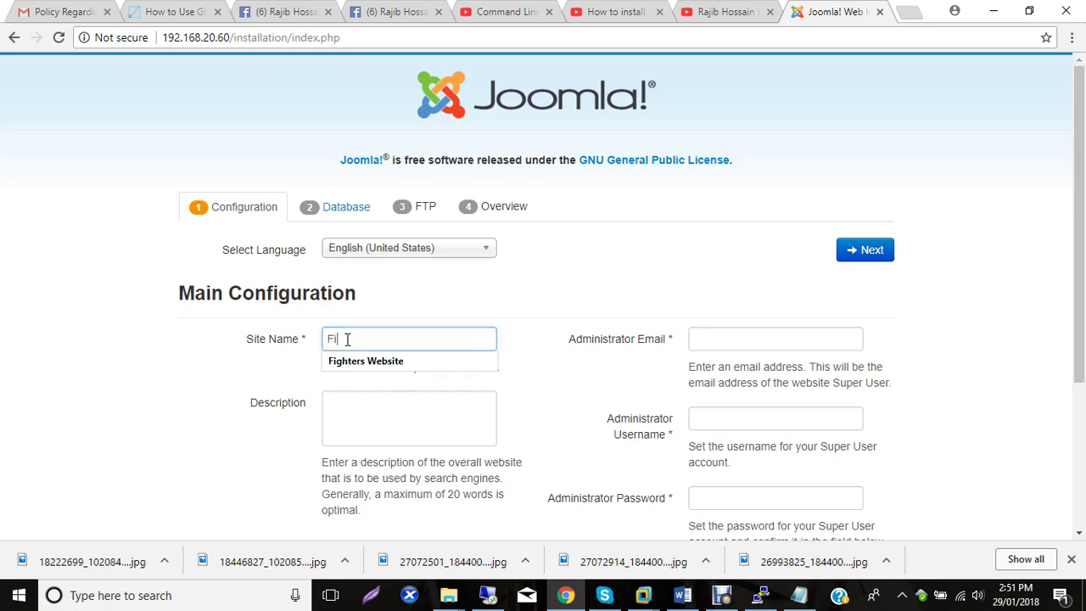
{"action": "type", "text": "ghte"}
{"action": "key", "text": "BackSpace"}
{"action": "key", "text": "BackSpace"}
{"action": "key", "text": "BackSpace"}
{"action": "key", "text": "BackSpace"}
{"action": "key", "text": "BackSpace"}
{"action": "key", "text": "BackSpace"}
{"action": "key", "text": "BackSpace"}
{"action": "type", "text": "Bangladeshi Fighters"}
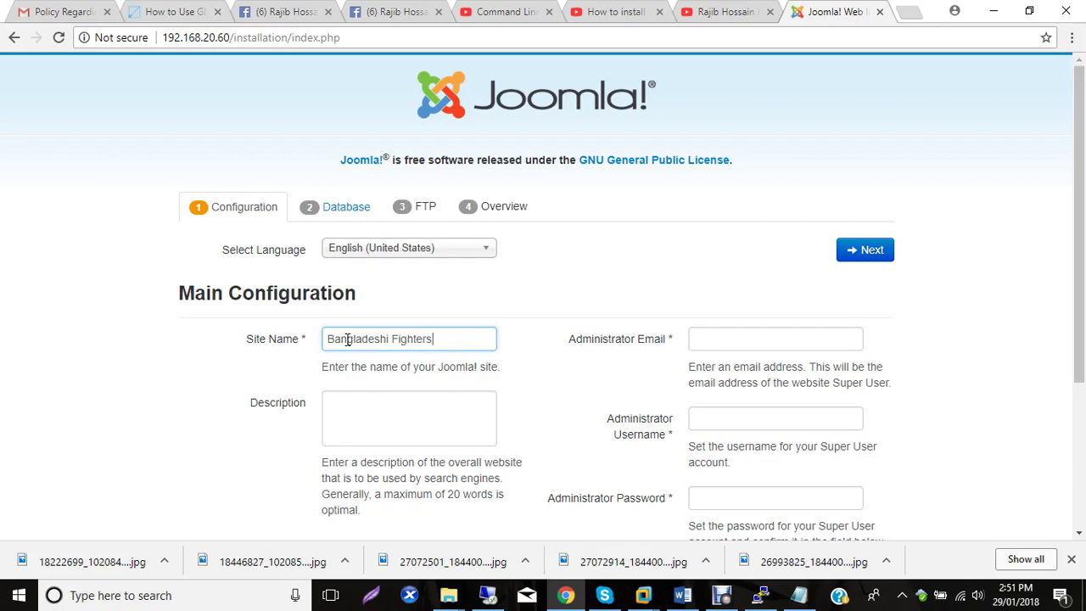
{"action": "key", "text": "ctrl+Left"}
{"action": "type", "text": "Linux"}
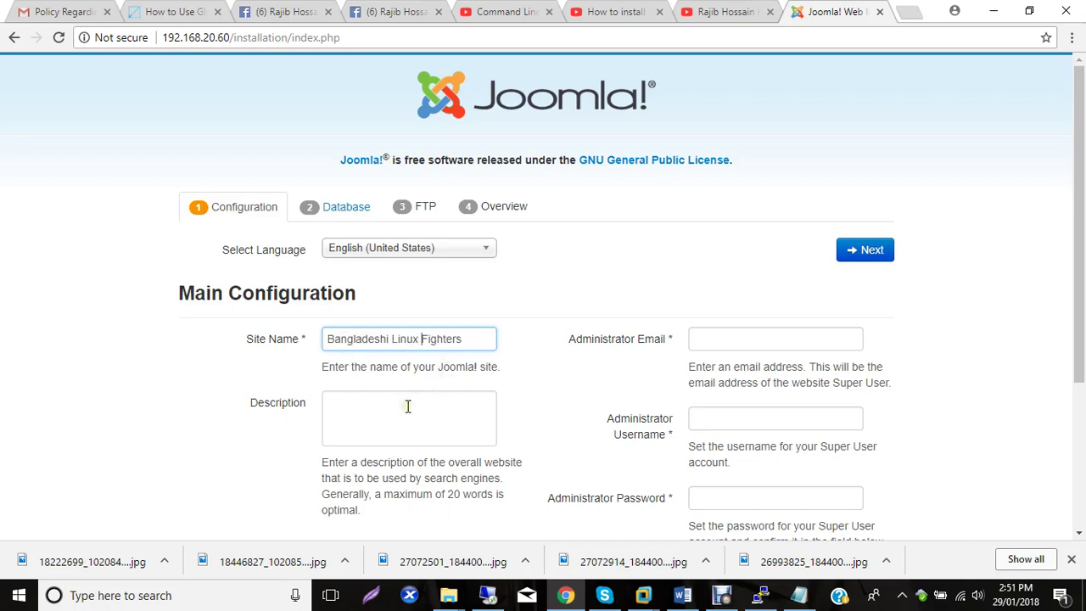
Enter the administrator e-mail address and set the administrator username to 'admin'.
{"action": "left_click", "coordinate": [735, 338]}
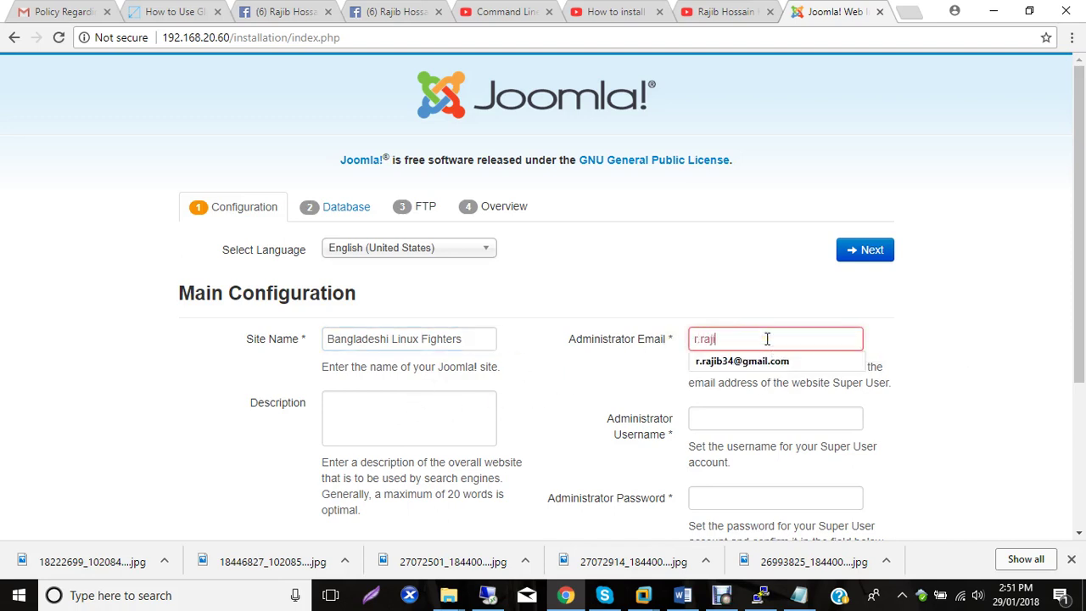
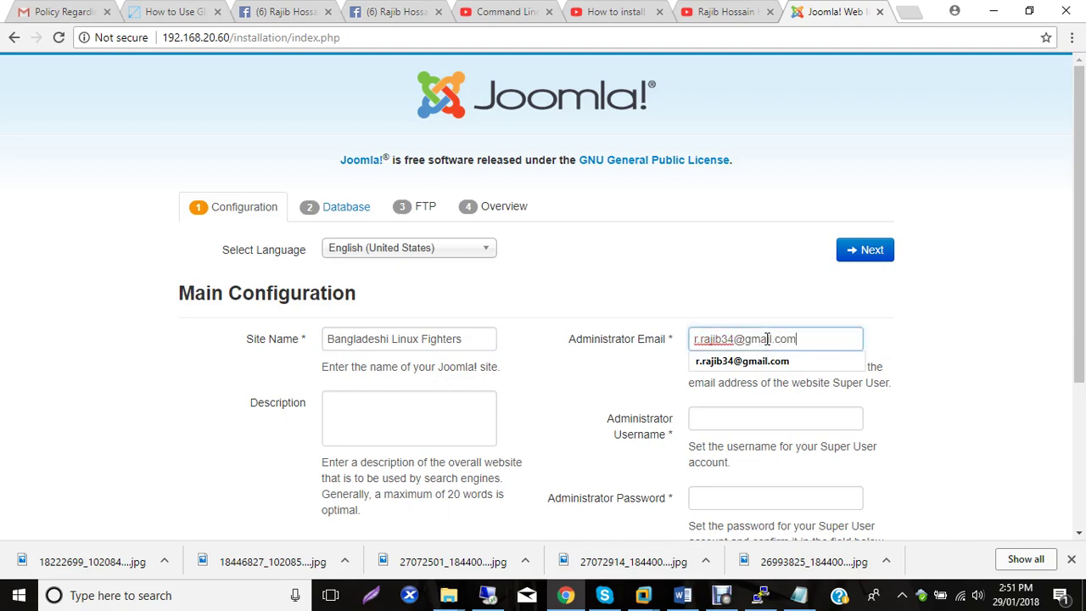
{"action": "left_click", "coordinate": [702, 416]}
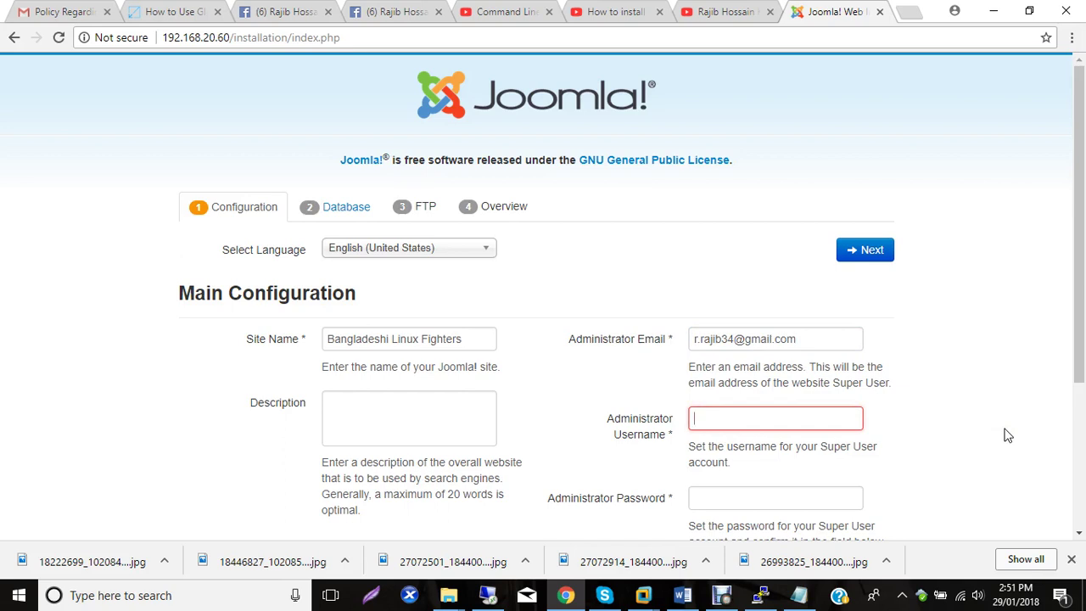
{"action": "type", "text": "admin"}
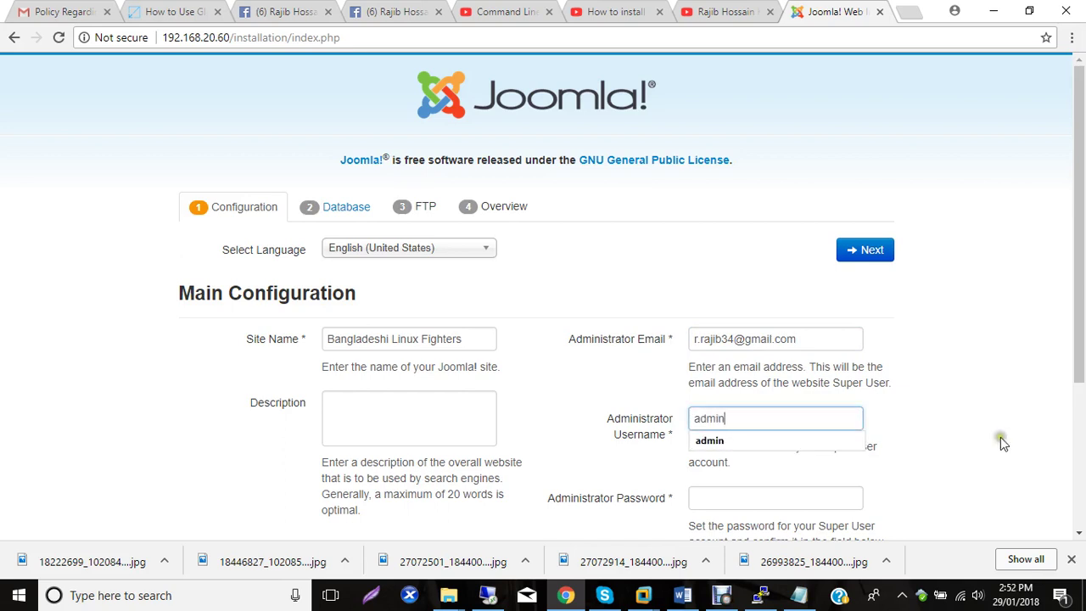
Set and confirm the administrator password, then continue to Database Configuration.
{"action": "left_click", "coordinate": [741, 495]}
{"action": "type", "text": "••••••"}
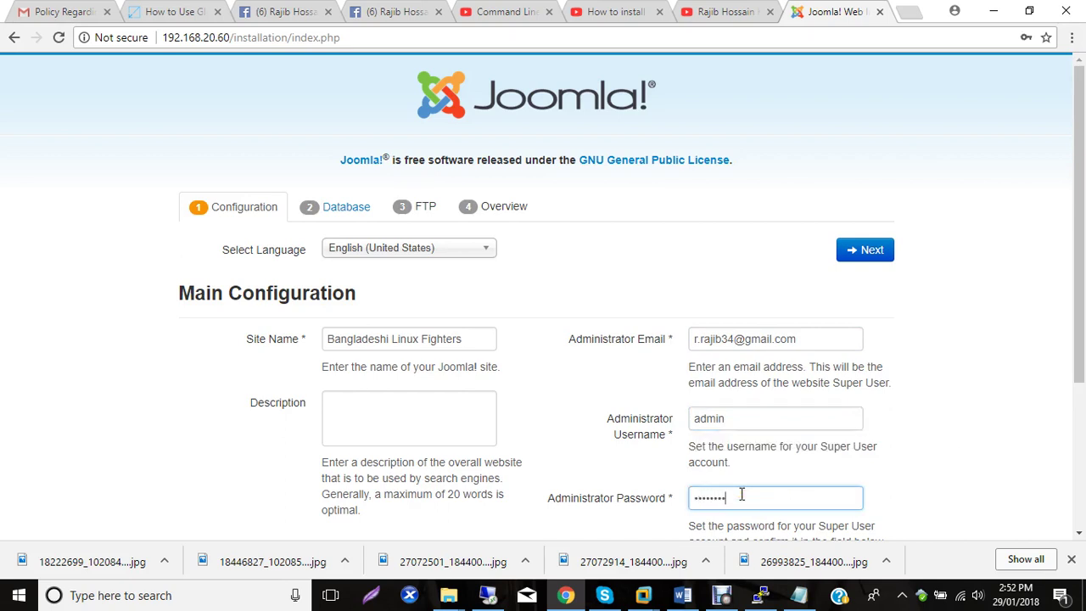
{"action": "scroll", "coordinate": [795, 407], "scroll_direction": "down", "scroll_amount": 2}
{"action": "left_click", "coordinate": [744, 419]}
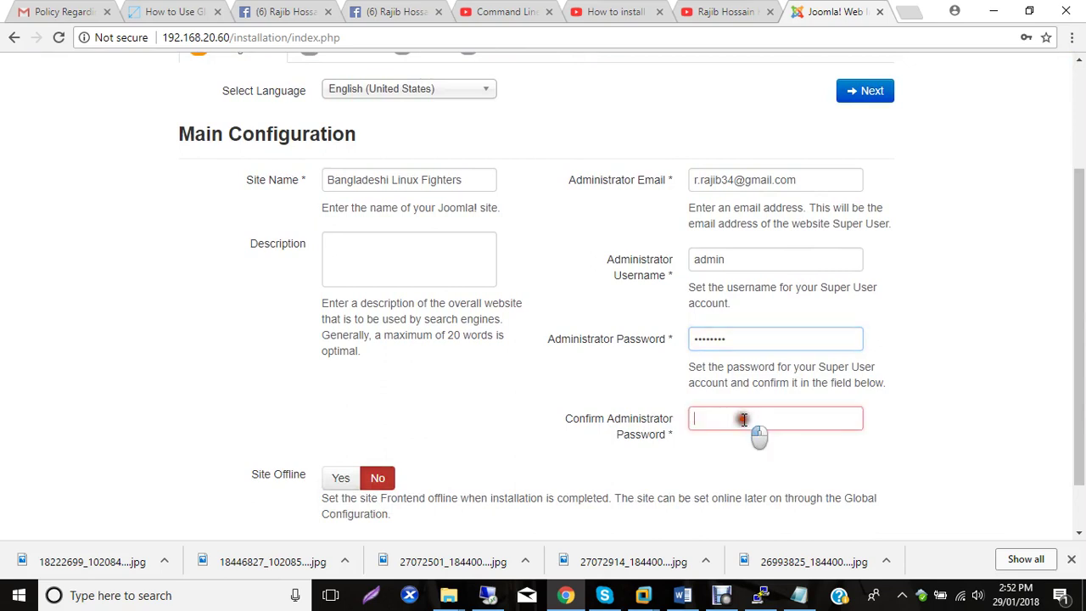
{"action": "type", "text": "••••••••"}
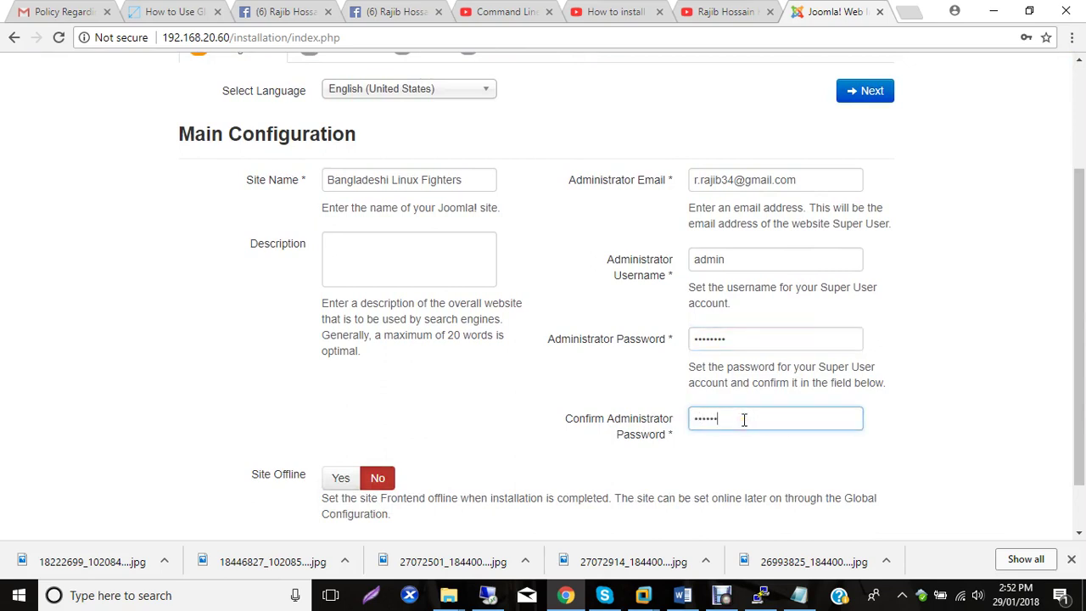
{"action": "scroll", "coordinate": [637, 410], "scroll_direction": "down", "scroll_amount": 1}
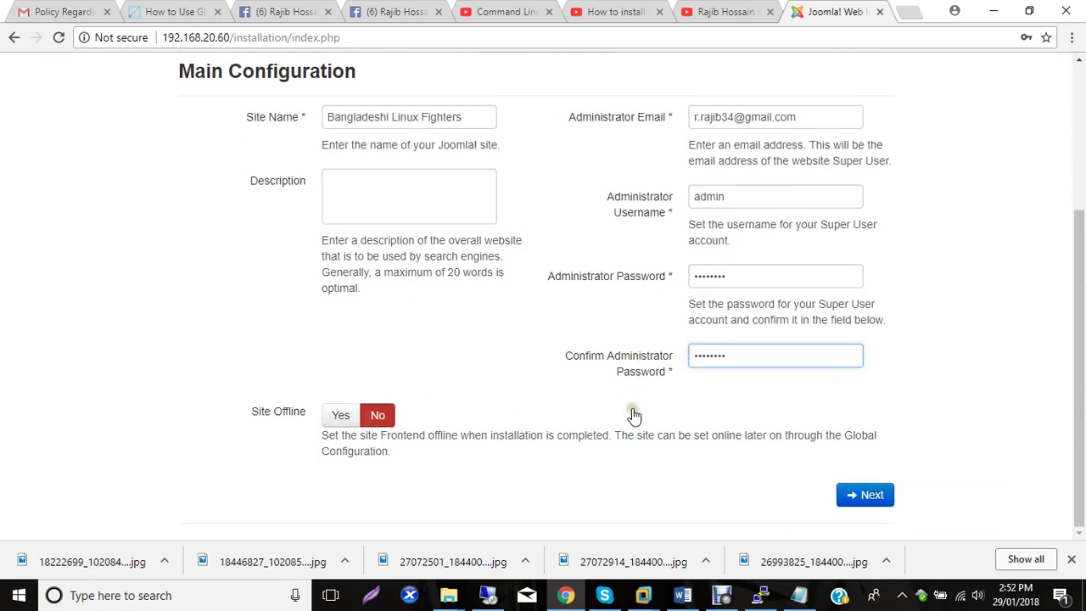
{"action": "left_click", "coordinate": [869, 496]}
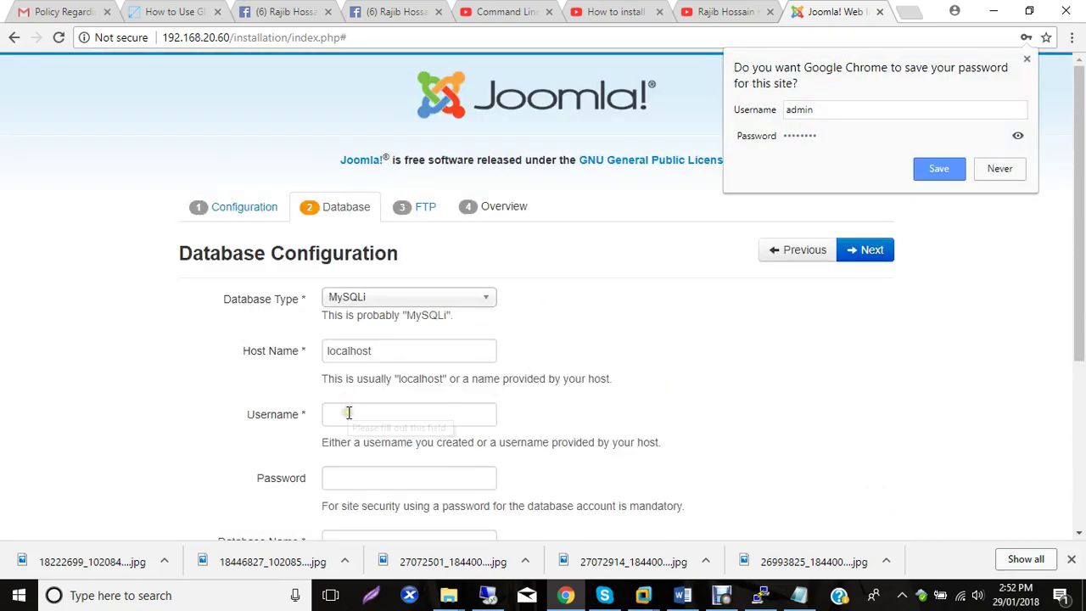
{"action": "scroll", "coordinate": [513, 312], "scroll_direction": "down", "scroll_amount": 1}
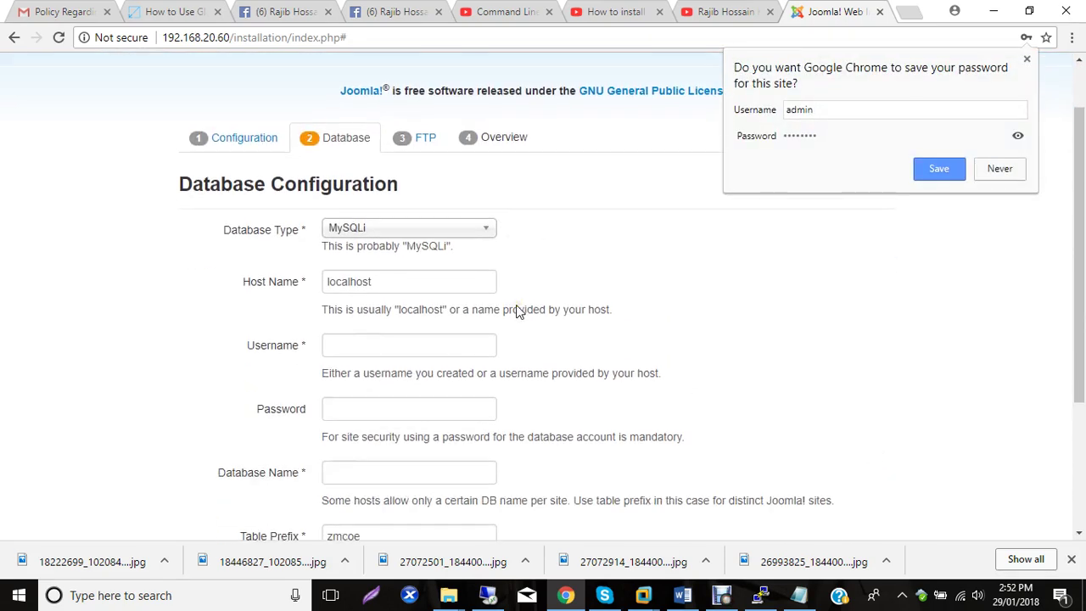
{"action": "left_click", "coordinate": [348, 332]}
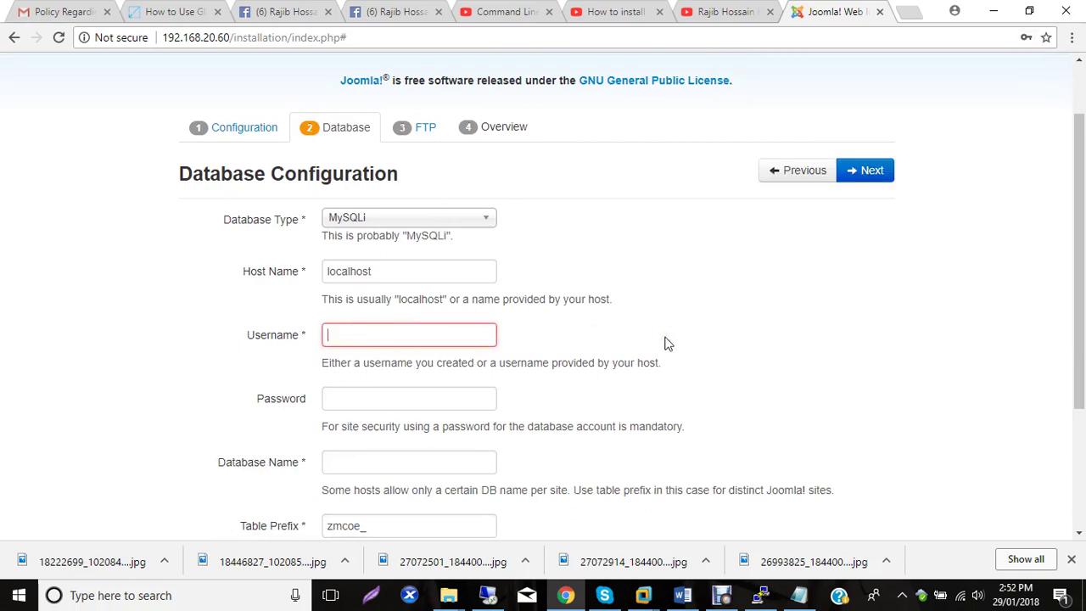
{"action": "left_click", "coordinate": [683, 599]}
{"action": "scroll", "coordinate": [259, 244], "scroll_direction": "up", "scroll_amount": 4}
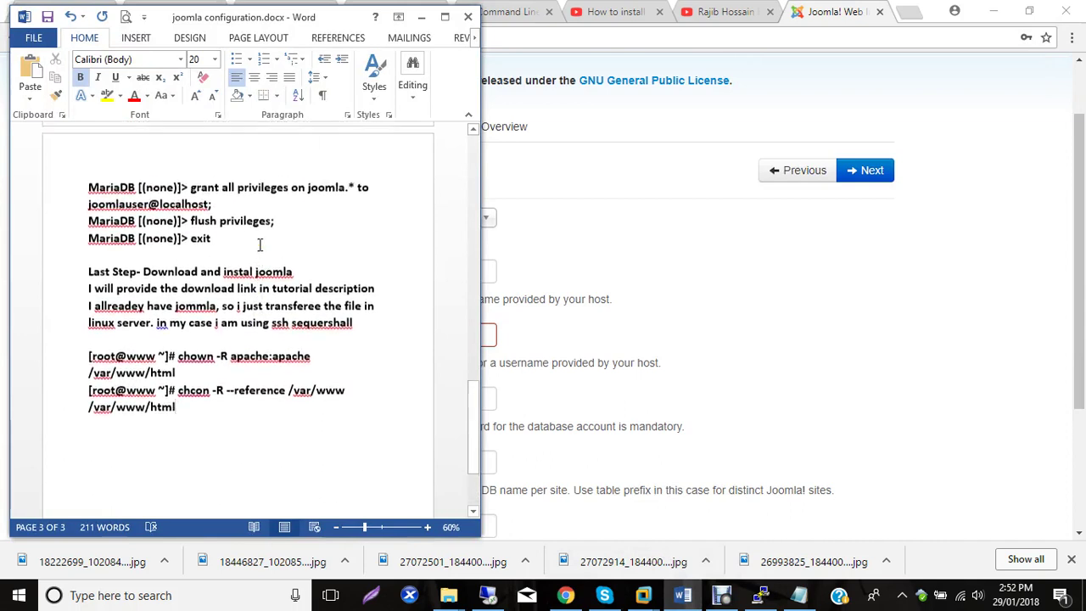
{"action": "scroll", "coordinate": [260, 245], "scroll_direction": "up", "scroll_amount": 3}
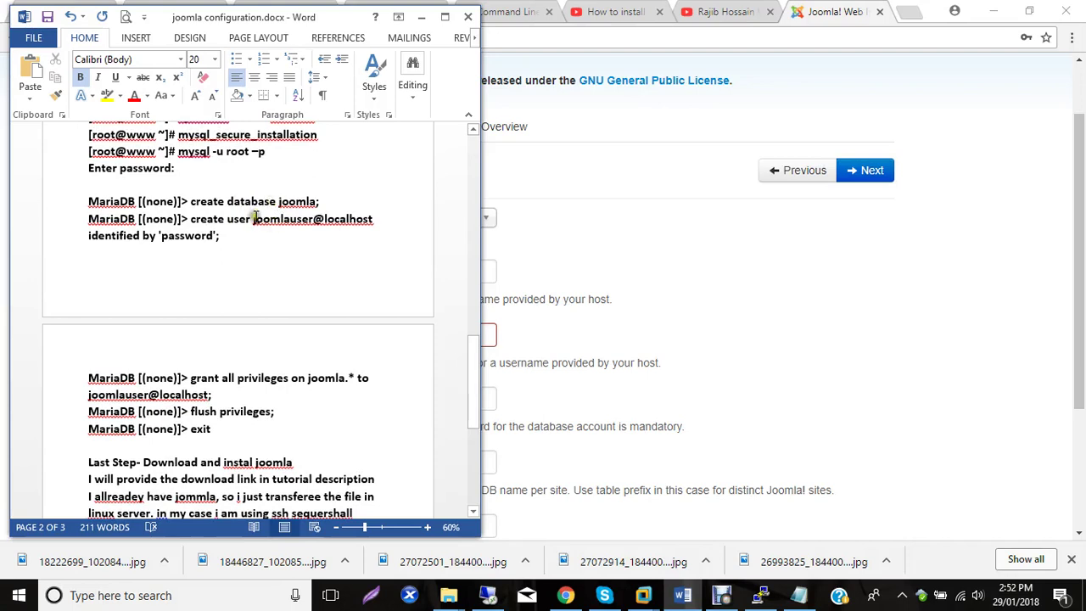
{"action": "left_click_drag", "start_coordinate": [253, 222], "coordinate": [315, 222]}
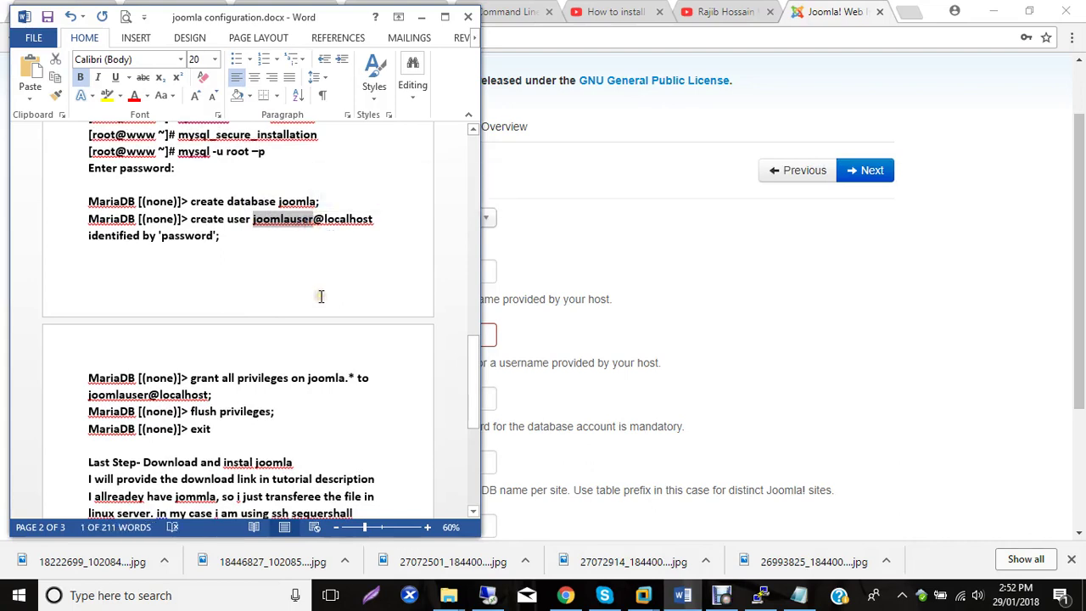
{"action": "left_click", "coordinate": [892, 292]}
Enter the database username and the database password.
{"action": "left_click", "coordinate": [361, 335]}
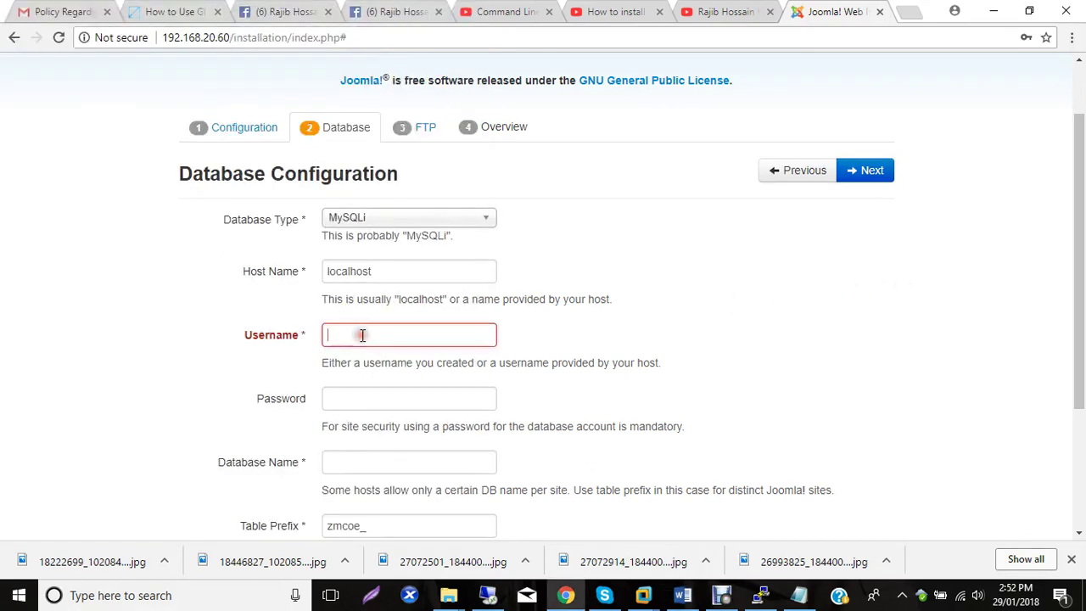
{"action": "type", "text": "joomla"}
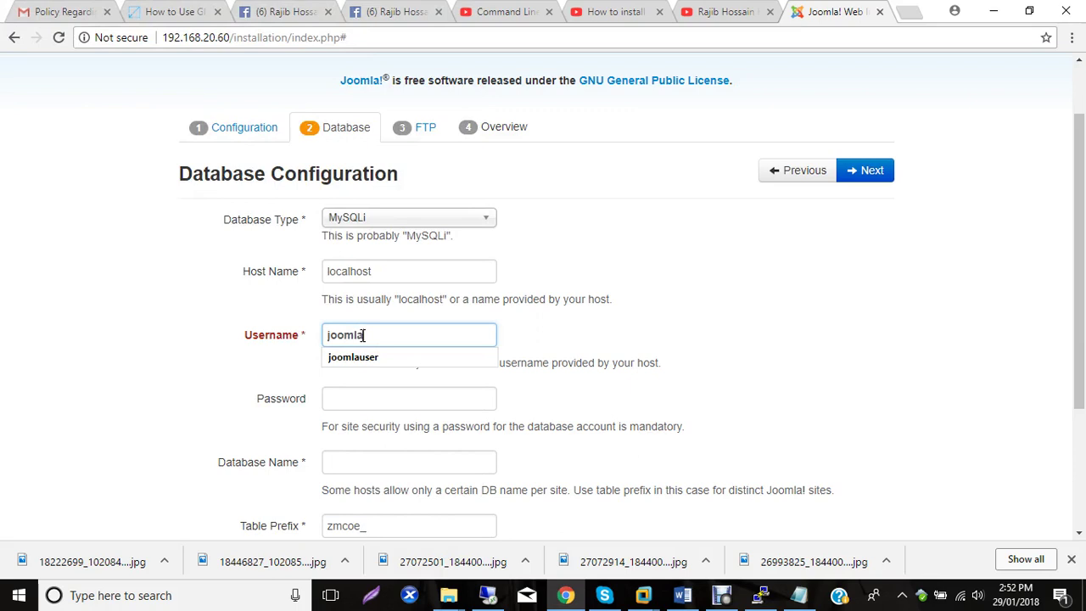
{"action": "type", "text": "user"}
{"action": "left_click", "coordinate": [335, 405]}
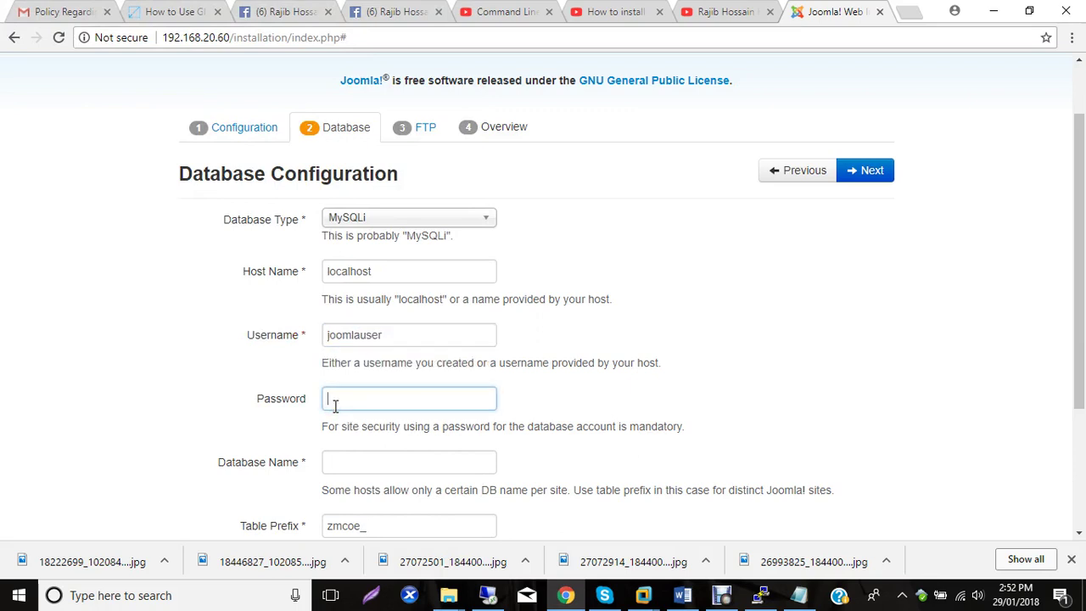
{"action": "type", "text": "jo"}
{"action": "key", "text": "BackSpace"}
{"action": "key", "text": "BackSpace"}
{"action": "type", "text": "joomla1"}
Set Database Name to joomla and submit the database settings.
{"action": "left_click", "coordinate": [340, 456]}
{"action": "type", "text": "joomla"}
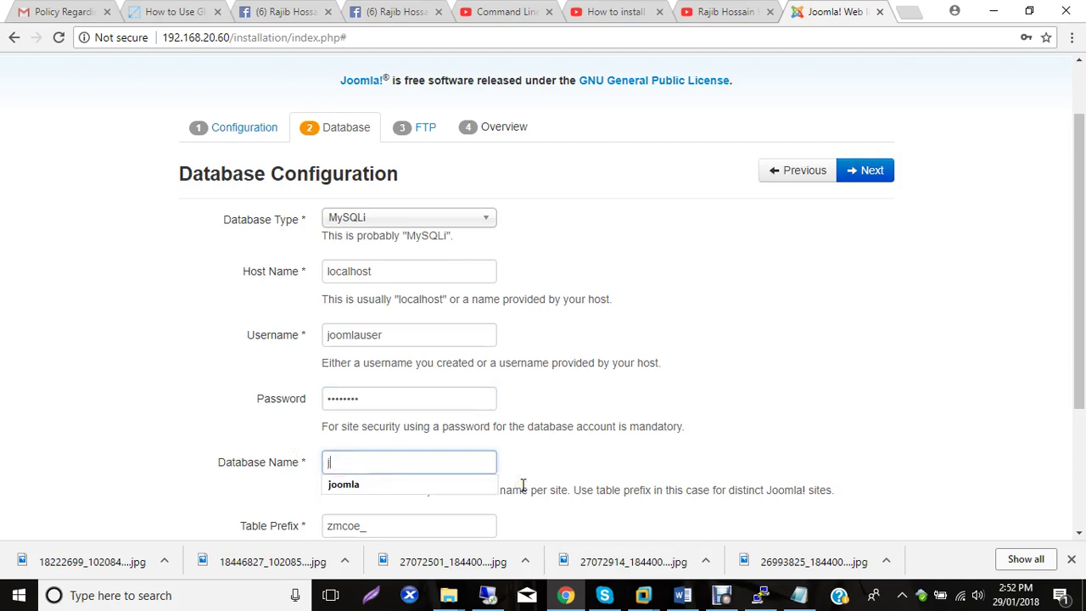
{"action": "left_click", "coordinate": [994, 348]}
{"action": "scroll", "coordinate": [558, 384], "scroll_direction": "down", "scroll_amount": 3}
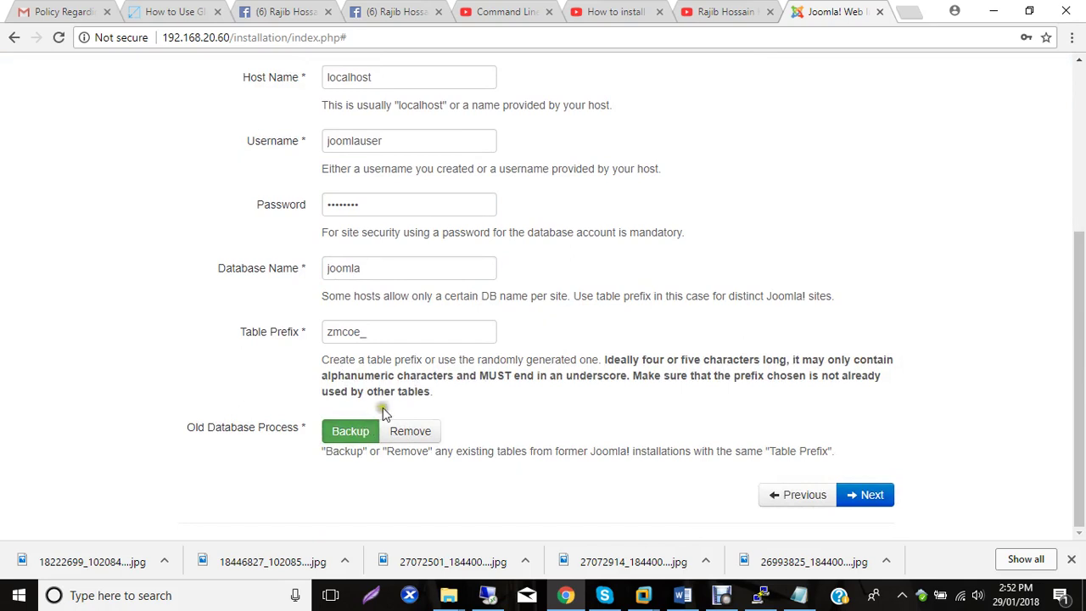
{"action": "left_click", "coordinate": [866, 496]}
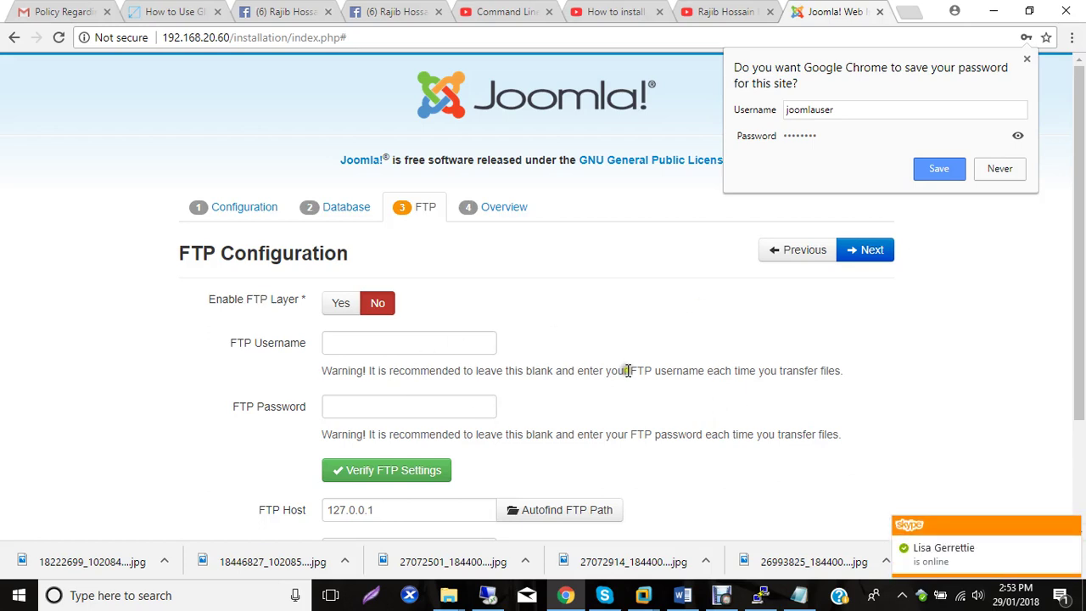
Leave FTP disabled, choose Blog English sample data, and install Joomla.
{"action": "left_click", "coordinate": [873, 250]}
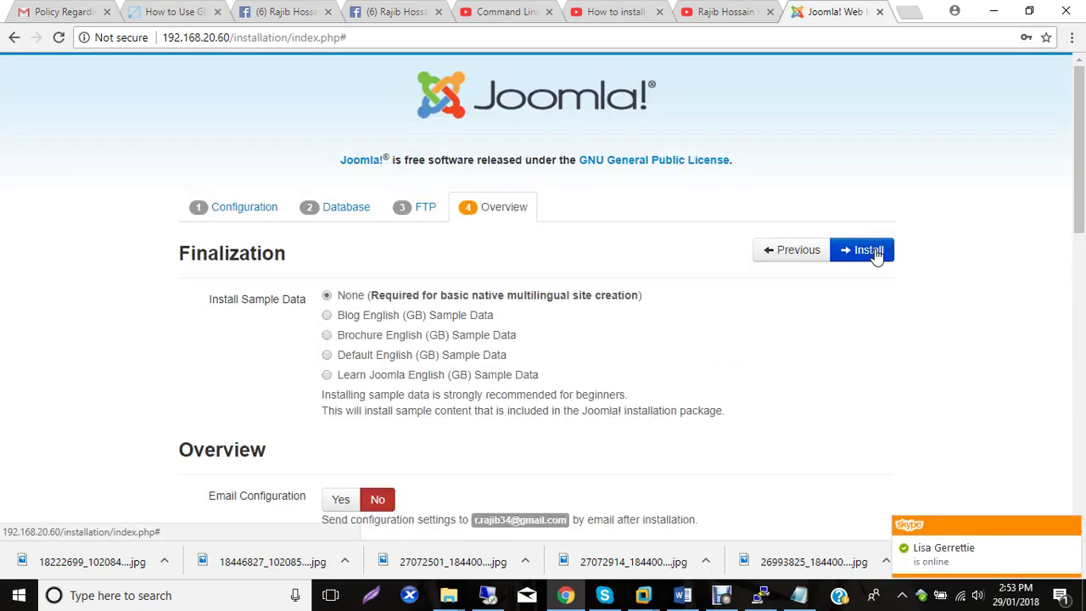
{"action": "left_click", "coordinate": [327, 315]}
{"action": "left_click", "coordinate": [865, 258]}
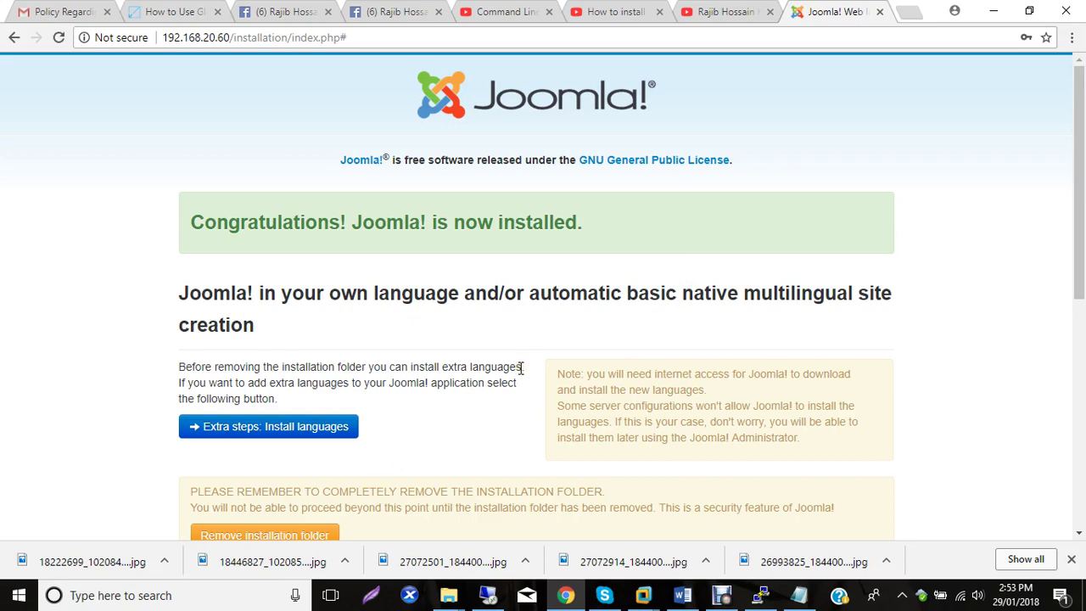
Scroll down to the configuration.php Notice and briefly highlight its explanation text.
{"action": "scroll", "coordinate": [426, 351], "scroll_direction": "down", "scroll_amount": 4}
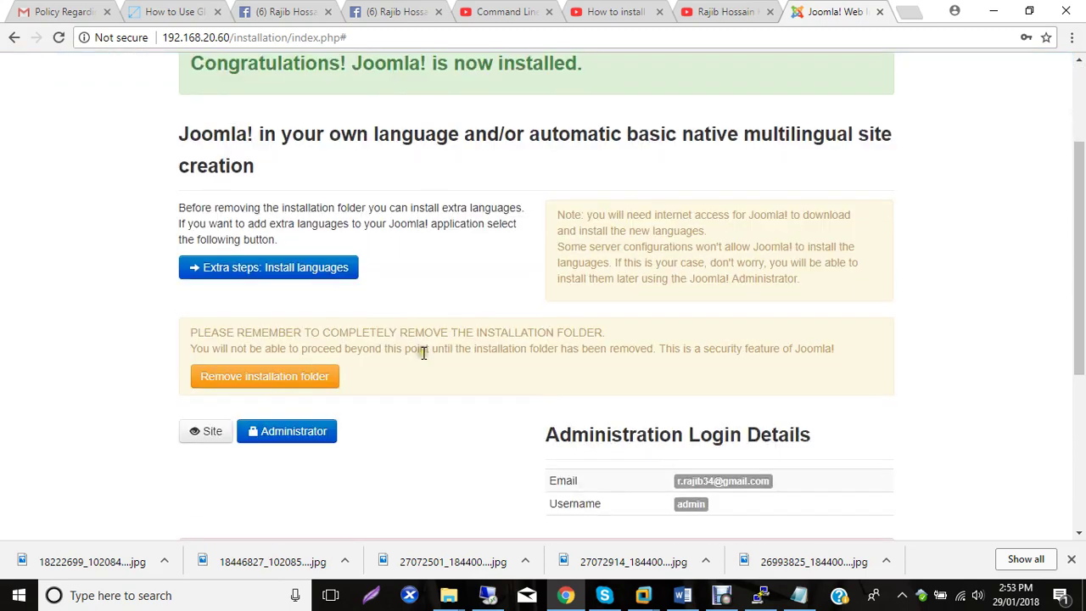
{"action": "scroll", "coordinate": [334, 293], "scroll_direction": "down", "scroll_amount": 2}
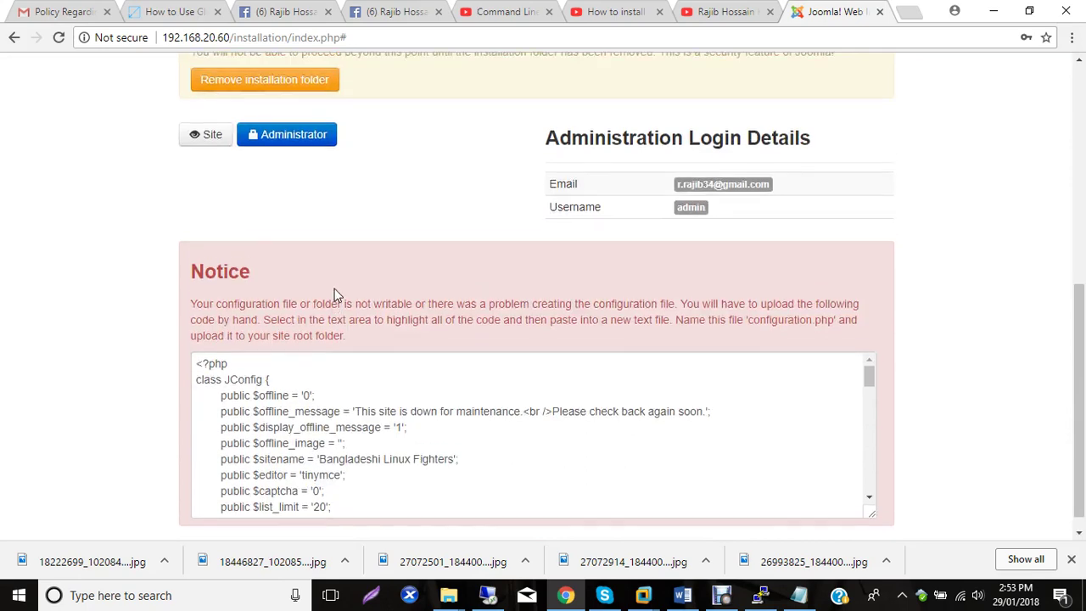
{"action": "scroll", "coordinate": [334, 294], "scroll_direction": "up", "scroll_amount": 5}
{"action": "scroll", "coordinate": [444, 243], "scroll_direction": "down", "scroll_amount": 3}
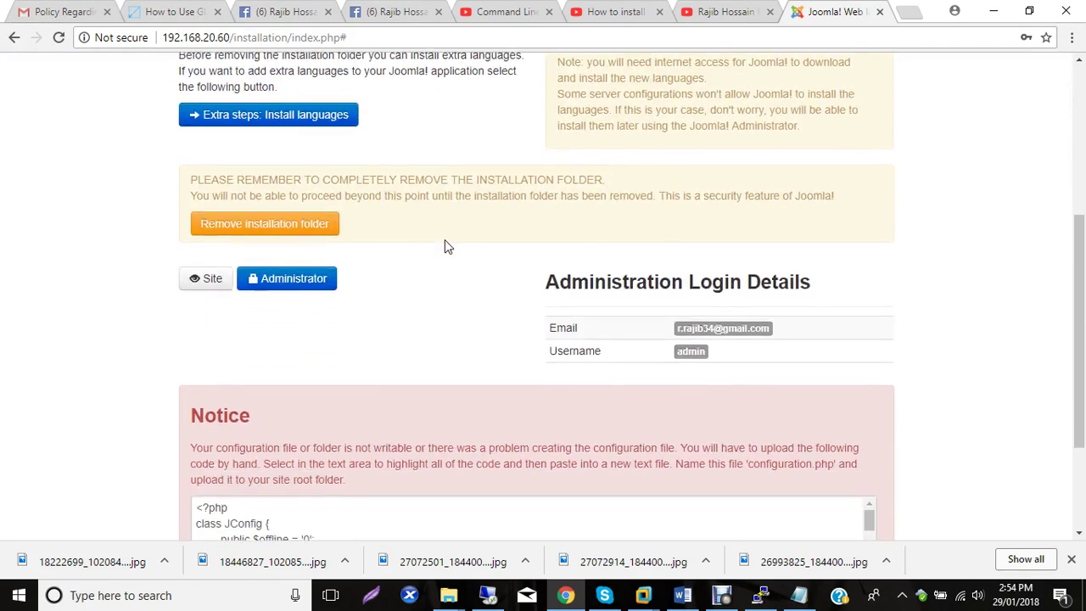
{"action": "scroll", "coordinate": [434, 307], "scroll_direction": "down", "scroll_amount": 2}
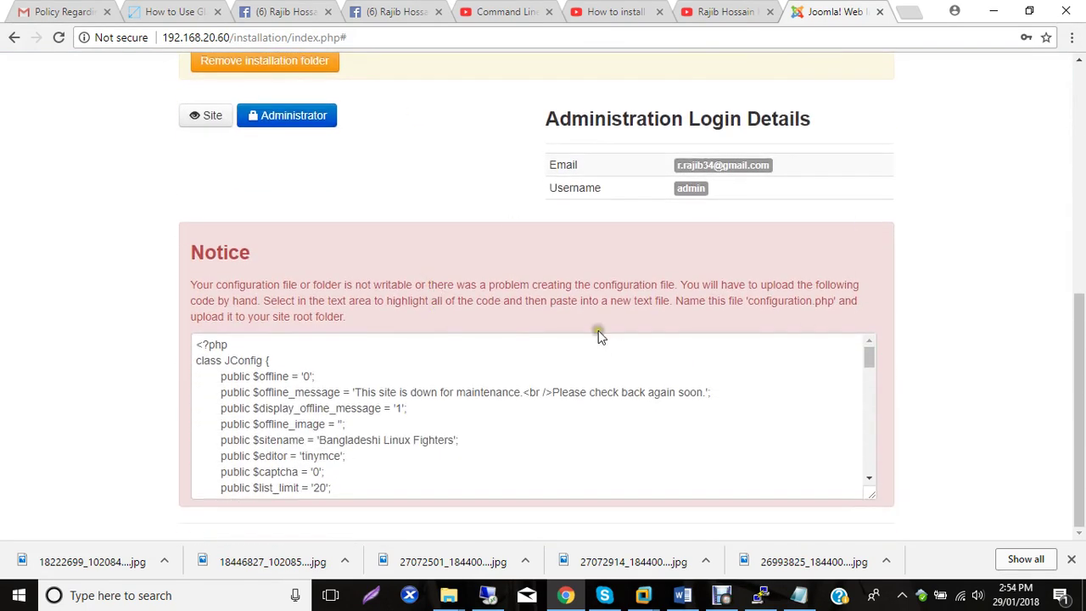
{"action": "scroll", "coordinate": [586, 339], "scroll_direction": "down", "scroll_amount": 1}
{"action": "scroll", "coordinate": [586, 338], "scroll_direction": "down", "scroll_amount": 3}
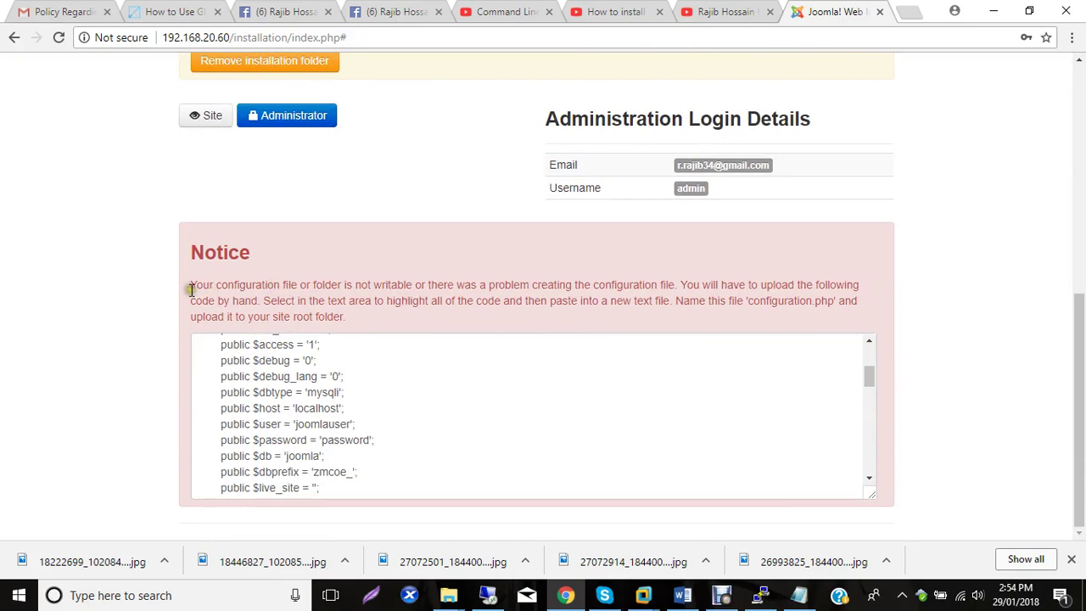
{"action": "left_click_drag", "start_coordinate": [192, 285], "coordinate": [417, 316]}
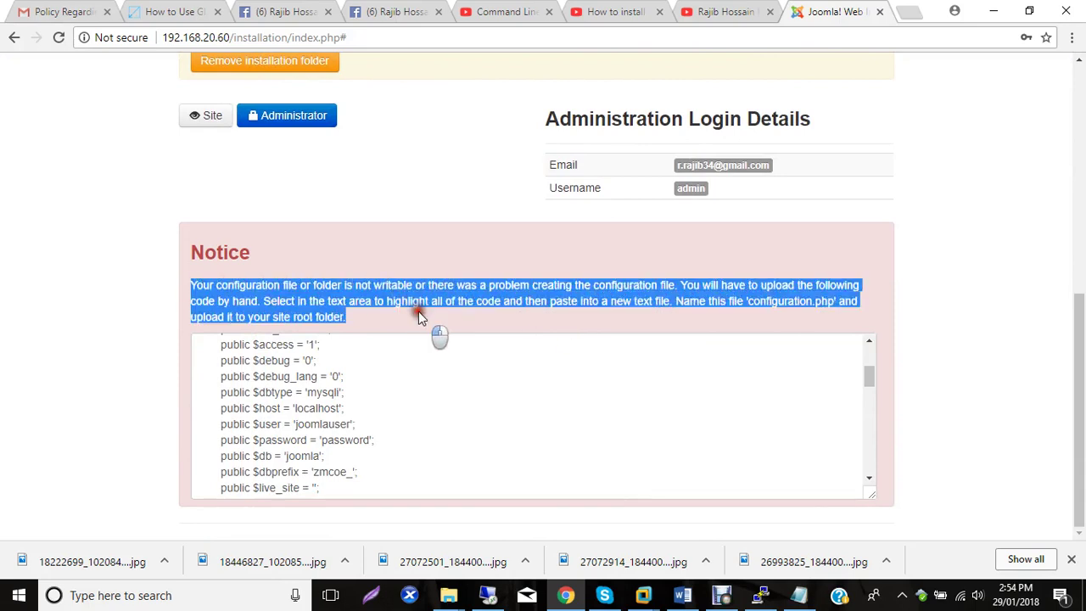
{"action": "left_click", "coordinate": [781, 297]}
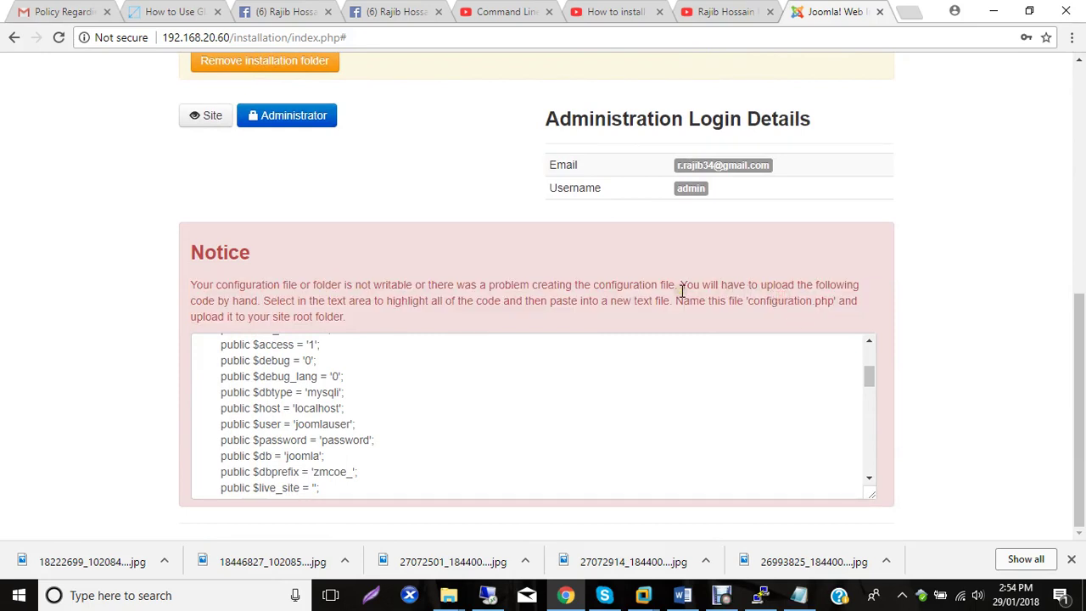